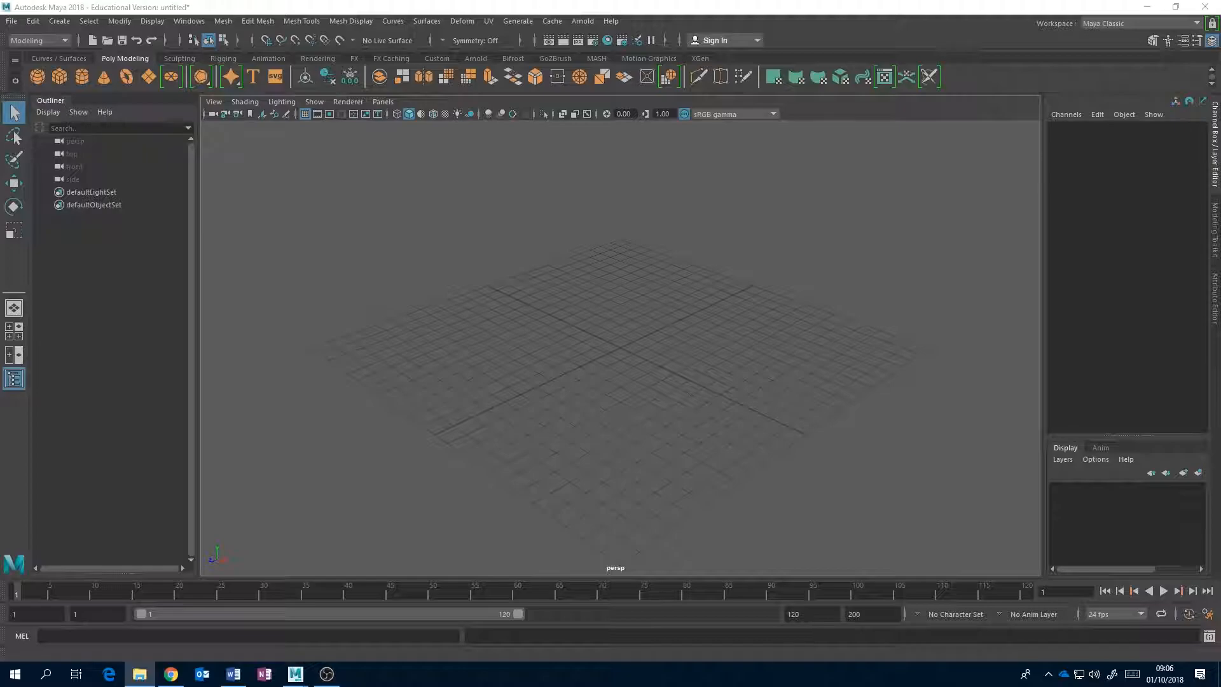
Copy the DemoProject folder from OneDrive's Intro_to_CGI folder into the maya\projects folder in Documents.
left_click_drag(1220, 261, 674, 180)
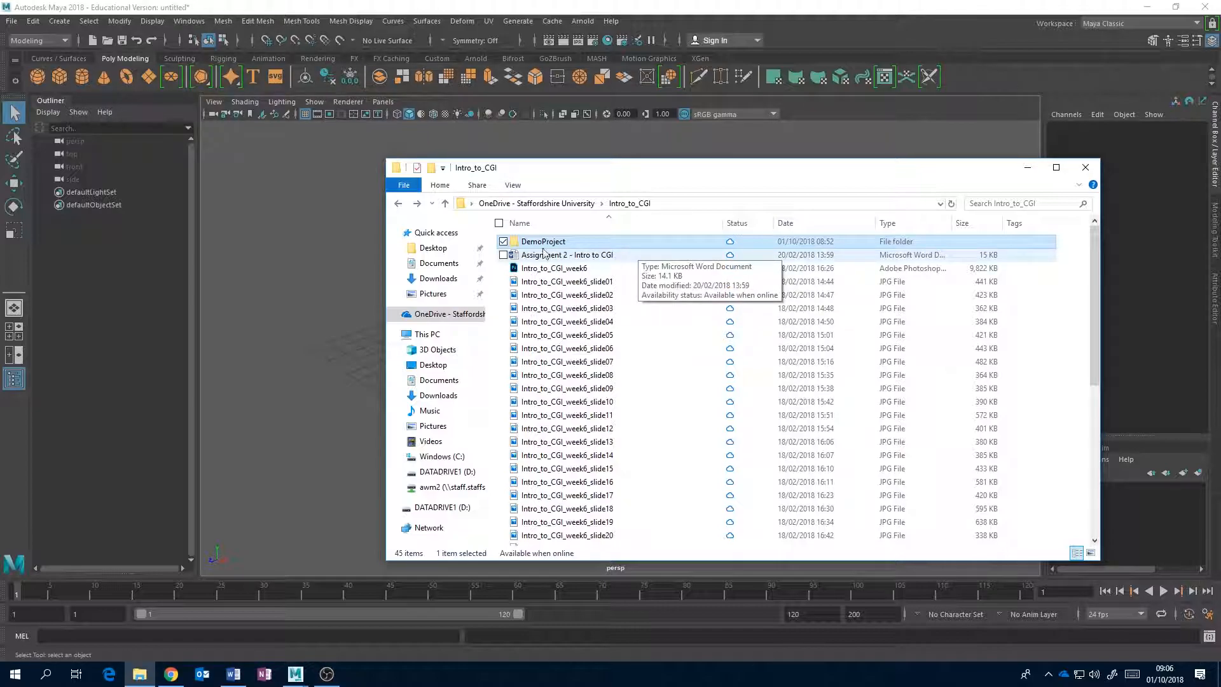
mouse_move(534, 246)
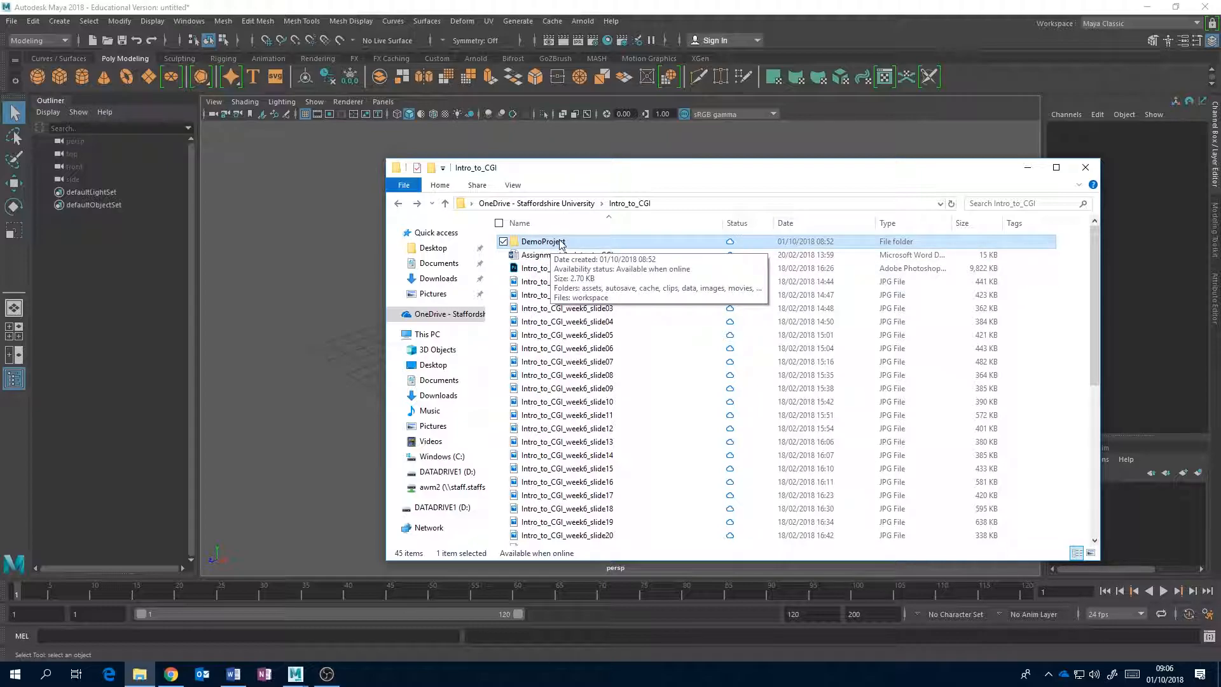
right_click(562, 245)
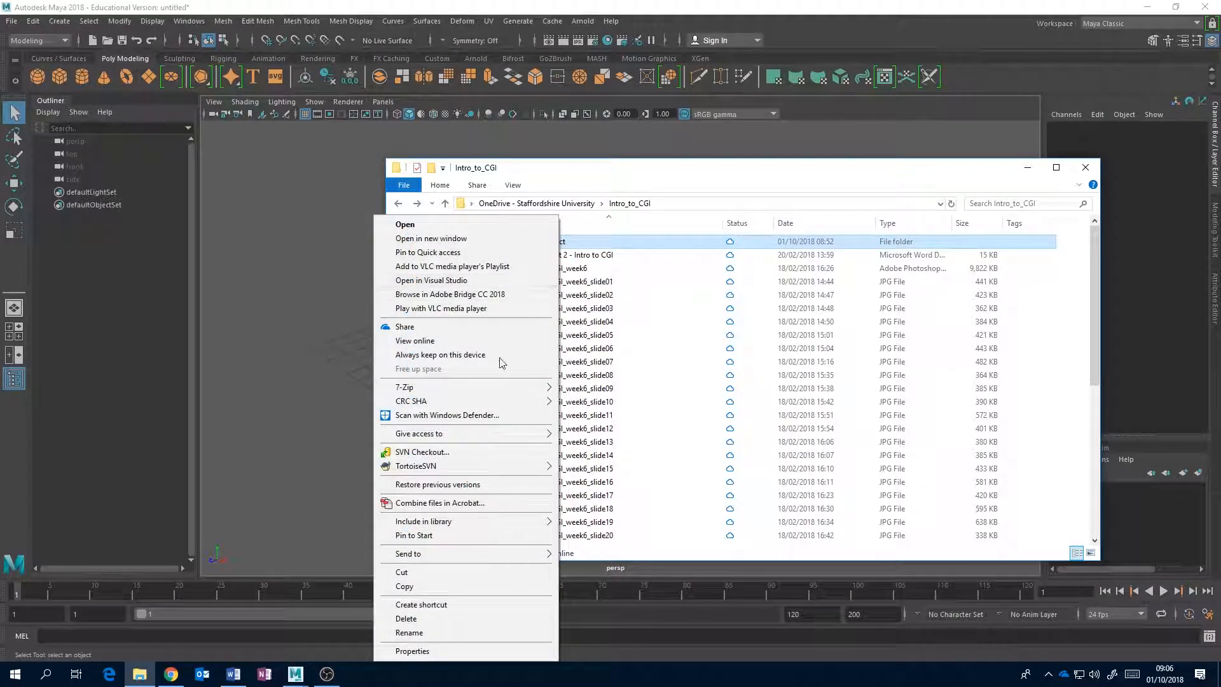
left_click(456, 585)
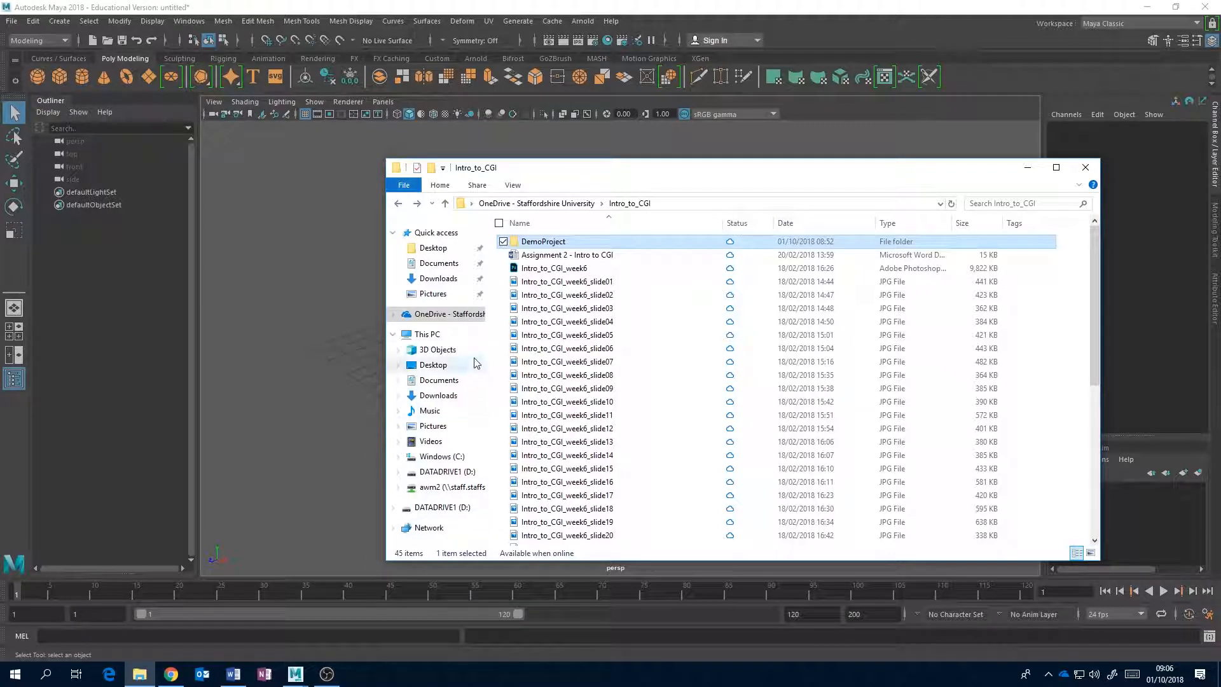
left_click(445, 267)
left_click(527, 271)
double_click(527, 269)
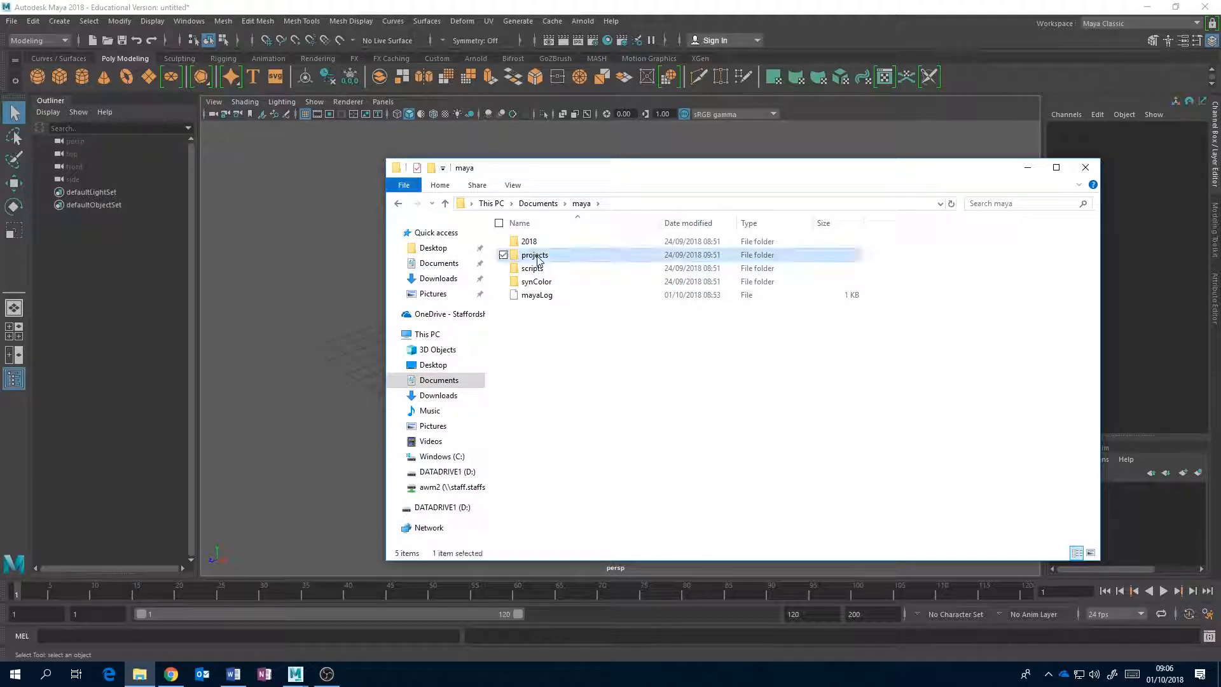
double_click(531, 255)
right_click(567, 290)
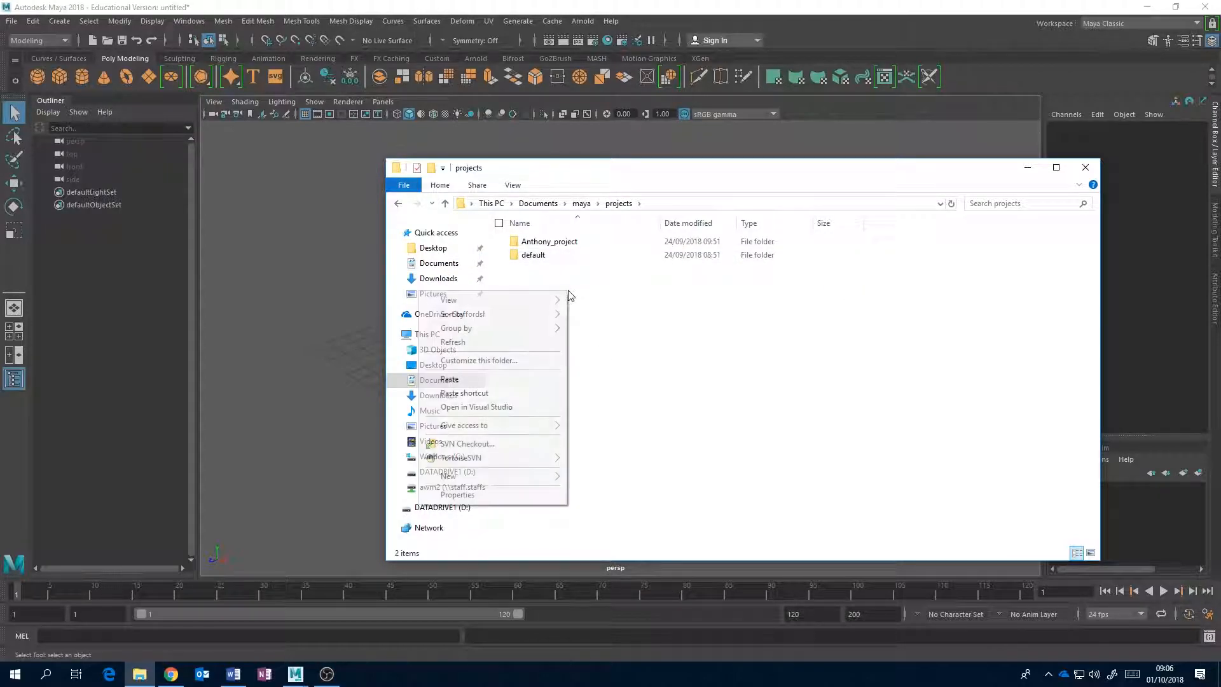
left_click(520, 380)
left_click(713, 403)
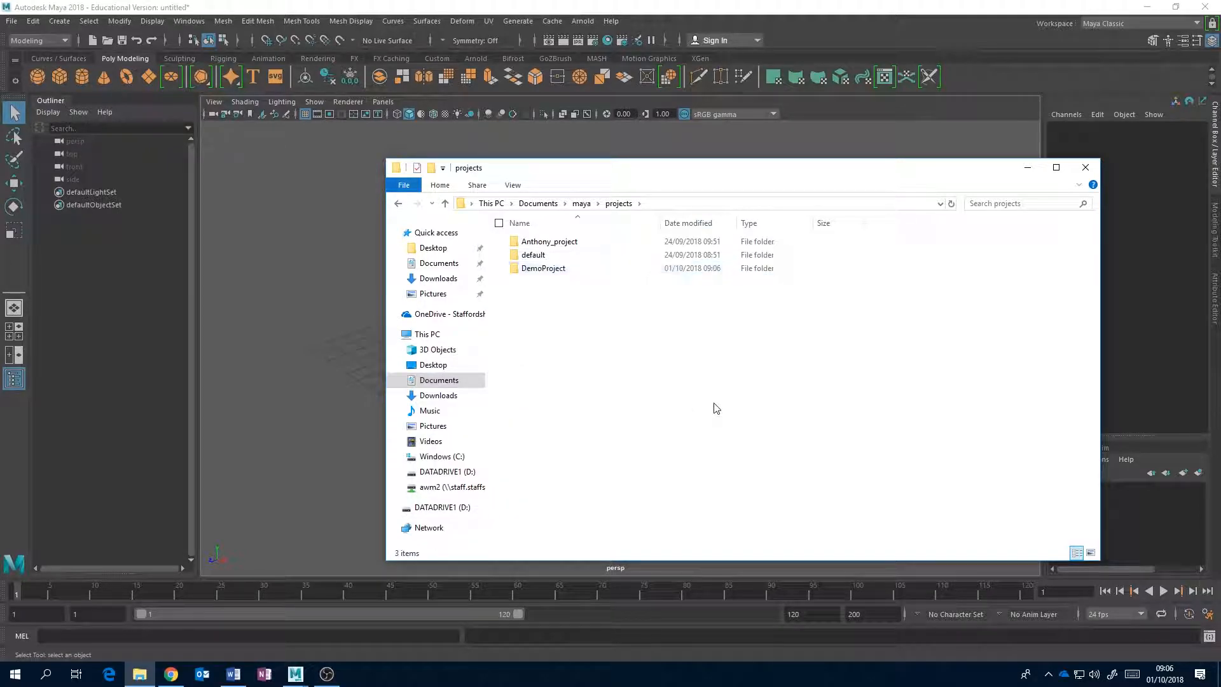
Switch to Maya and set the current project to the DemoProject folder in Documents\maya\projects.
left_click(604, 4)
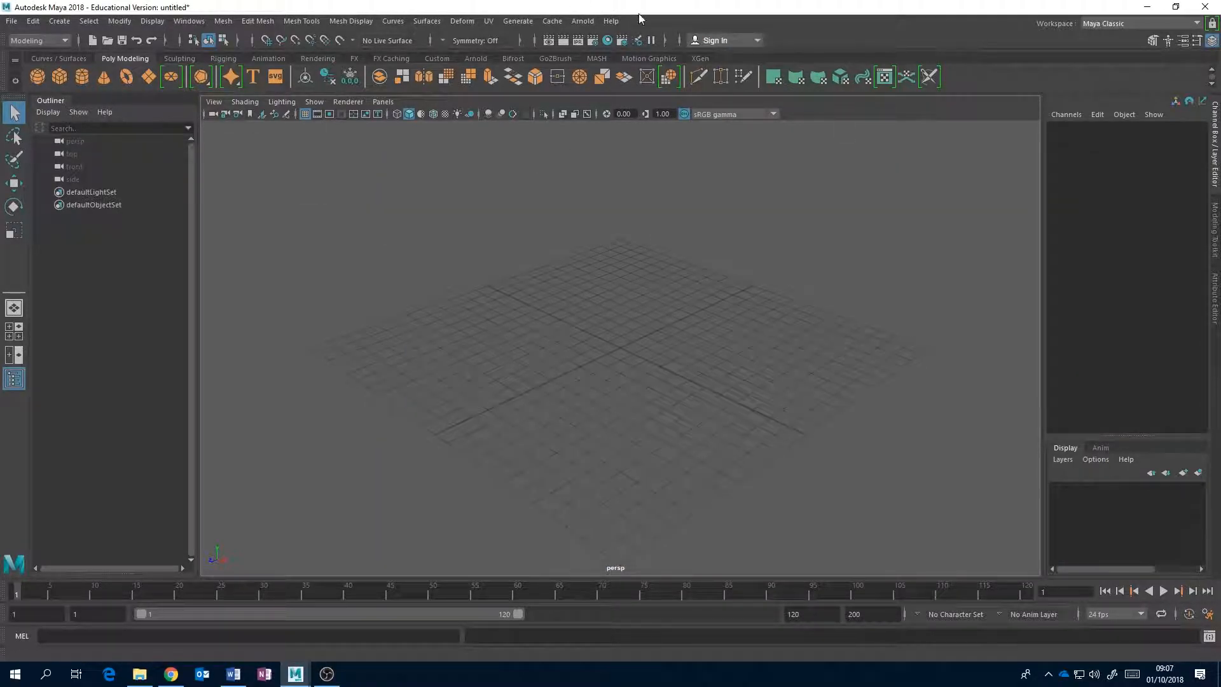
left_click(13, 21)
mouse_move(105, 496)
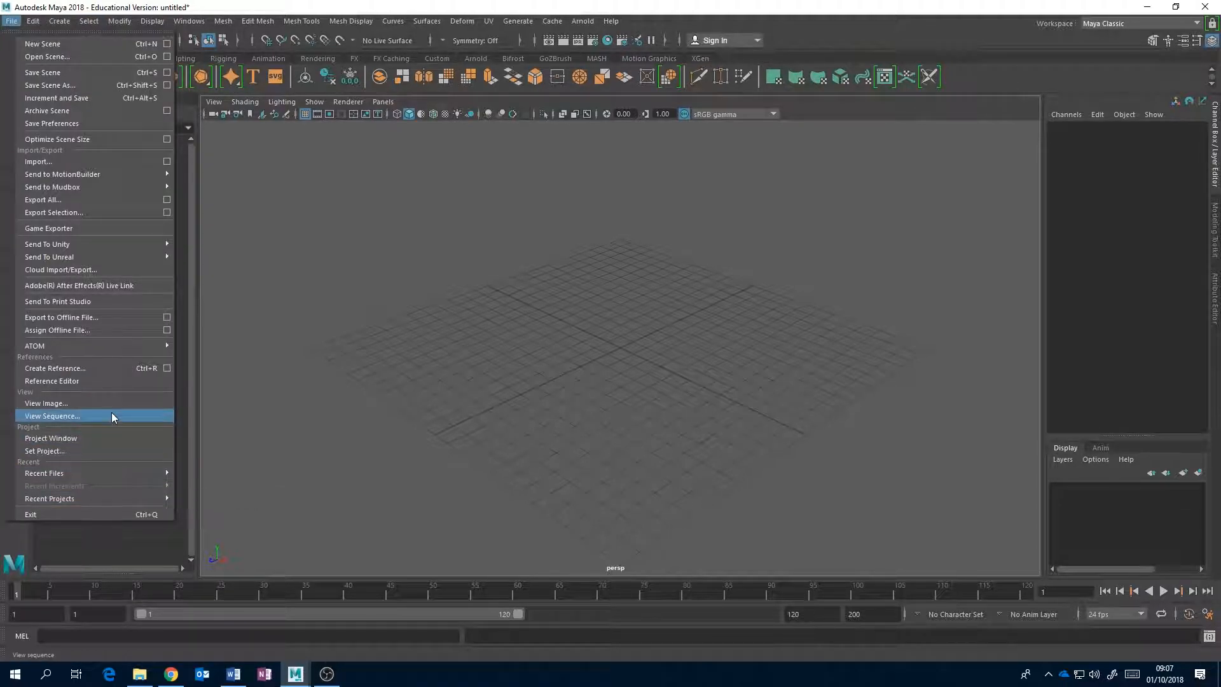
left_click(97, 448)
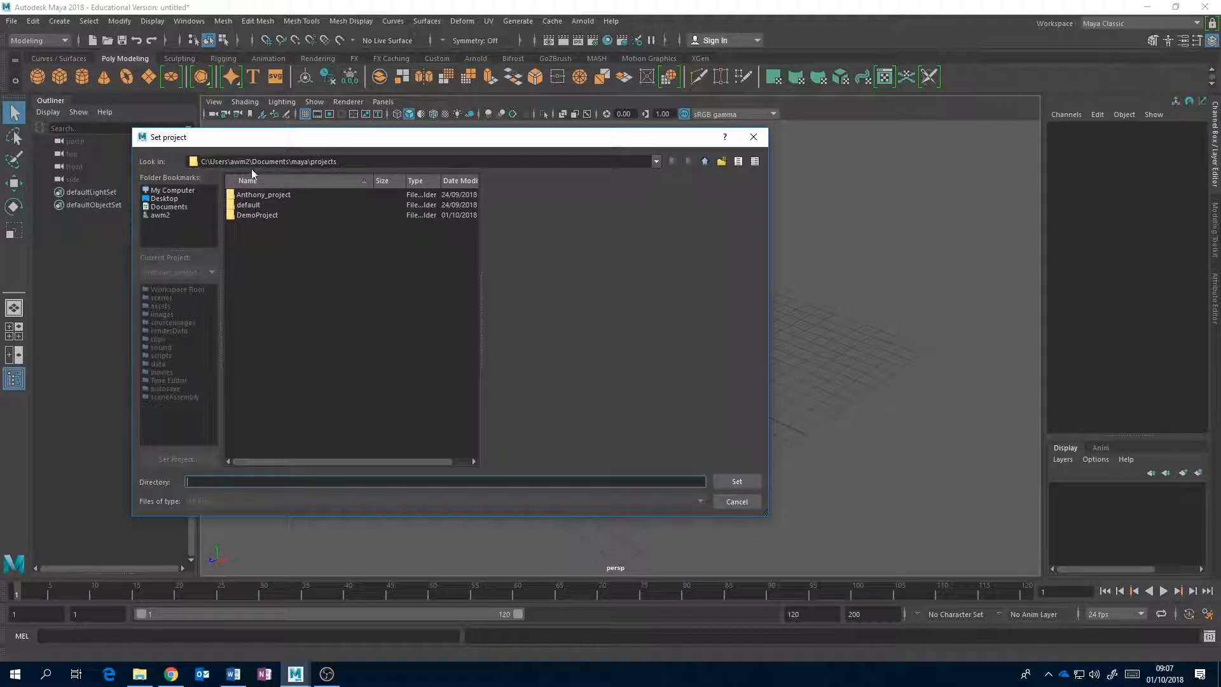
left_click(258, 214)
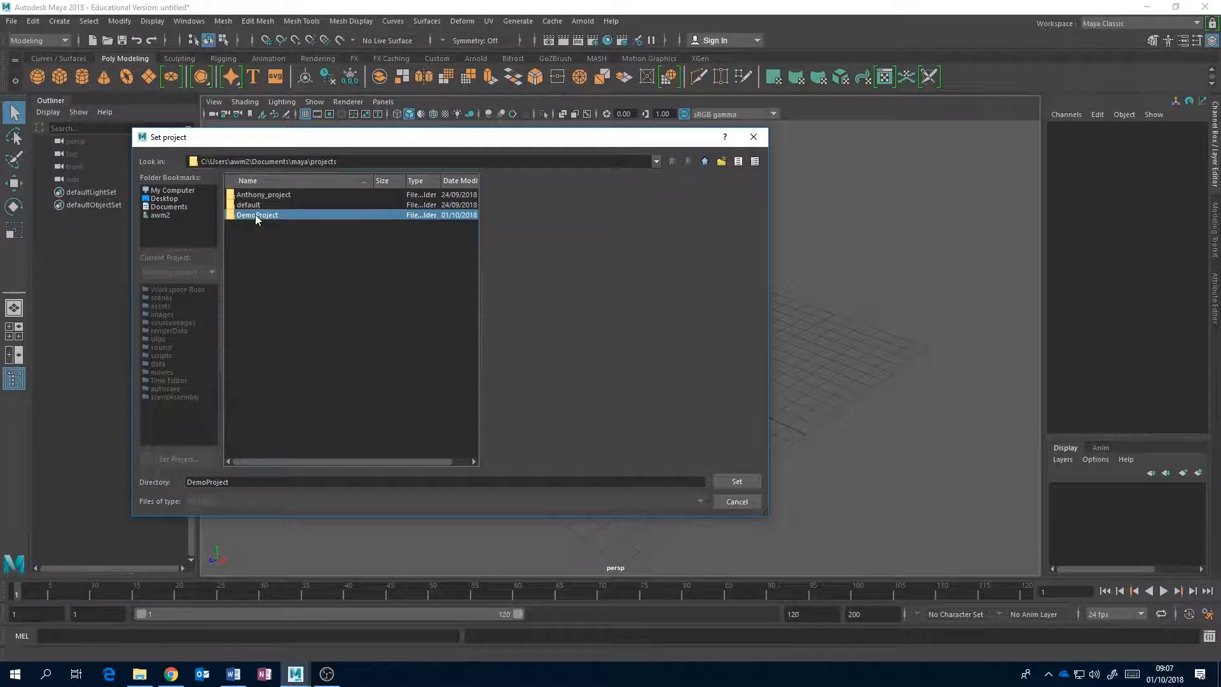
double_click(254, 215)
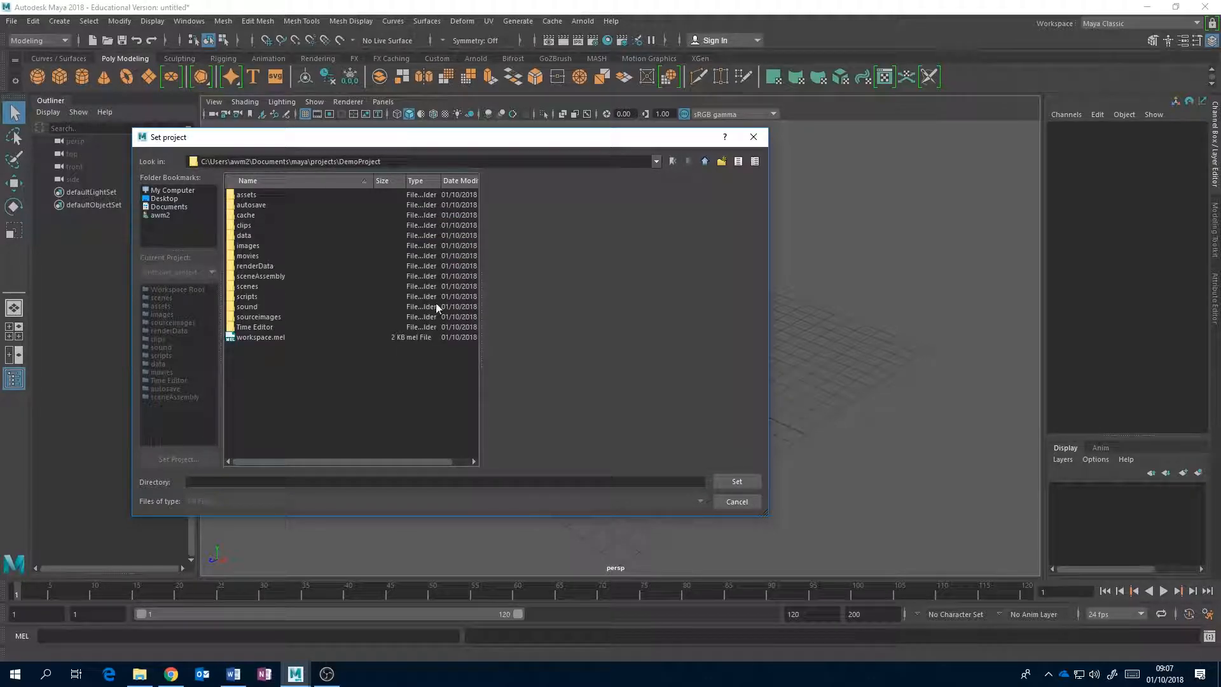
left_click(733, 482)
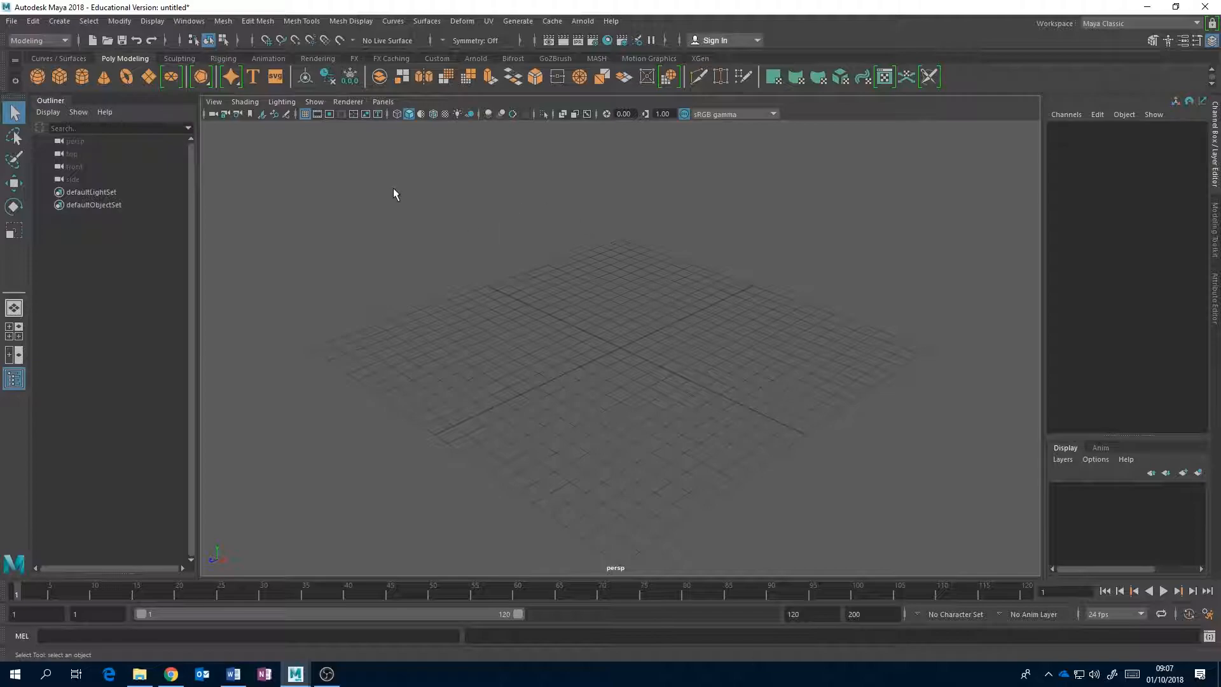
In File Explorer, copy the DemoProject folder from maya\projects to the clipboard and open OneDrive's Intro_to_CGI folder.
left_click(140, 674)
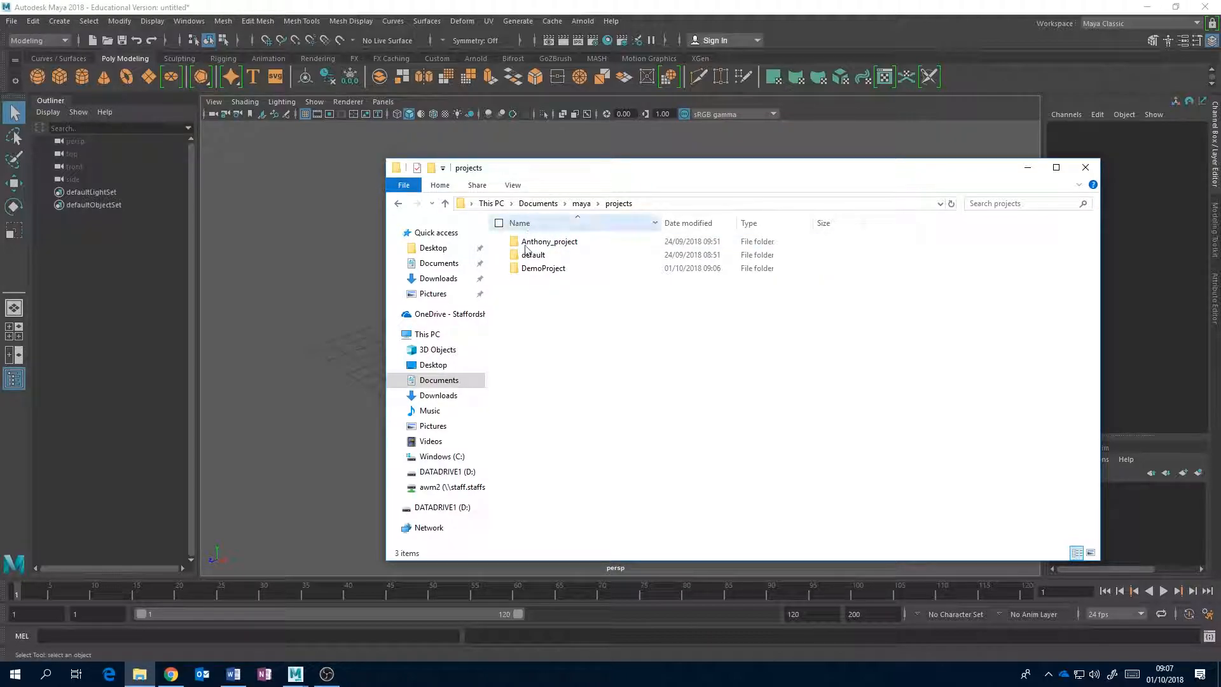
left_click(546, 271)
right_click(546, 270)
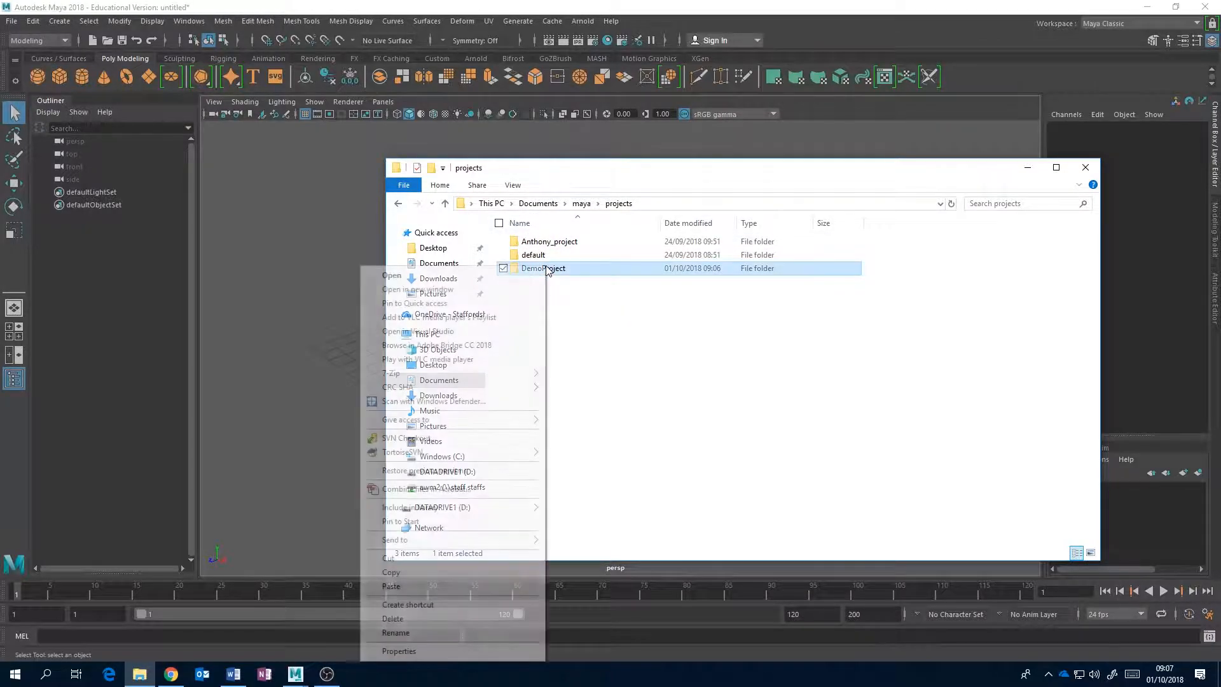
left_click(454, 575)
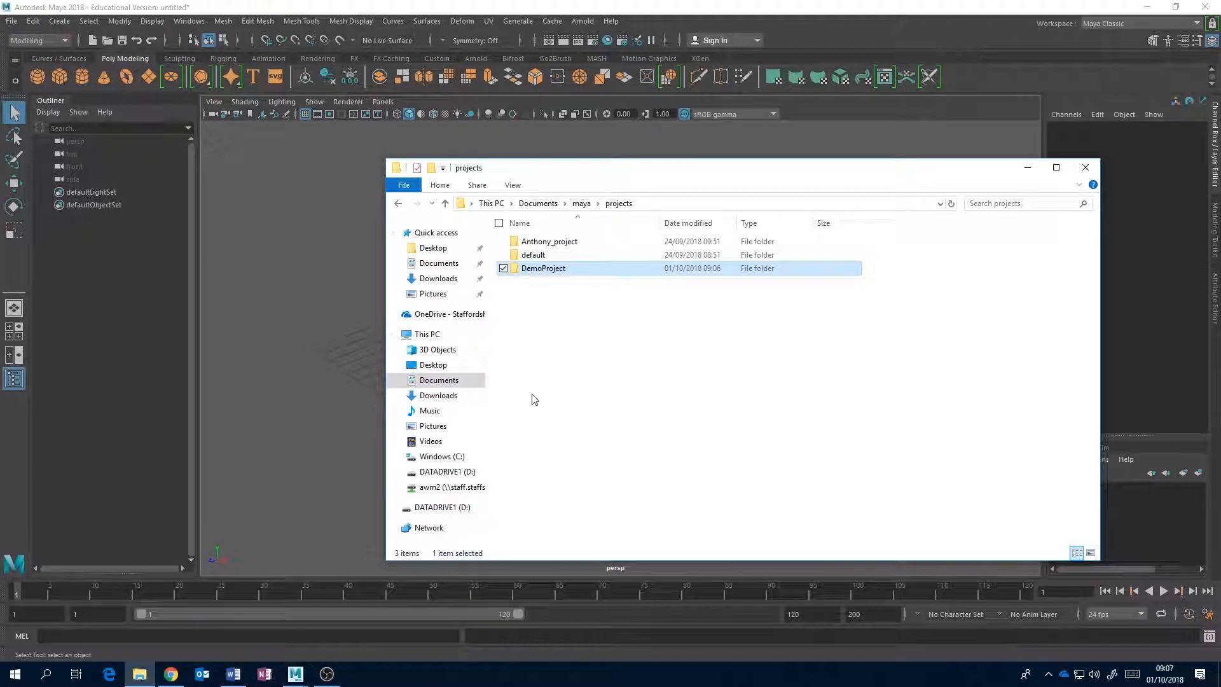
left_click(450, 314)
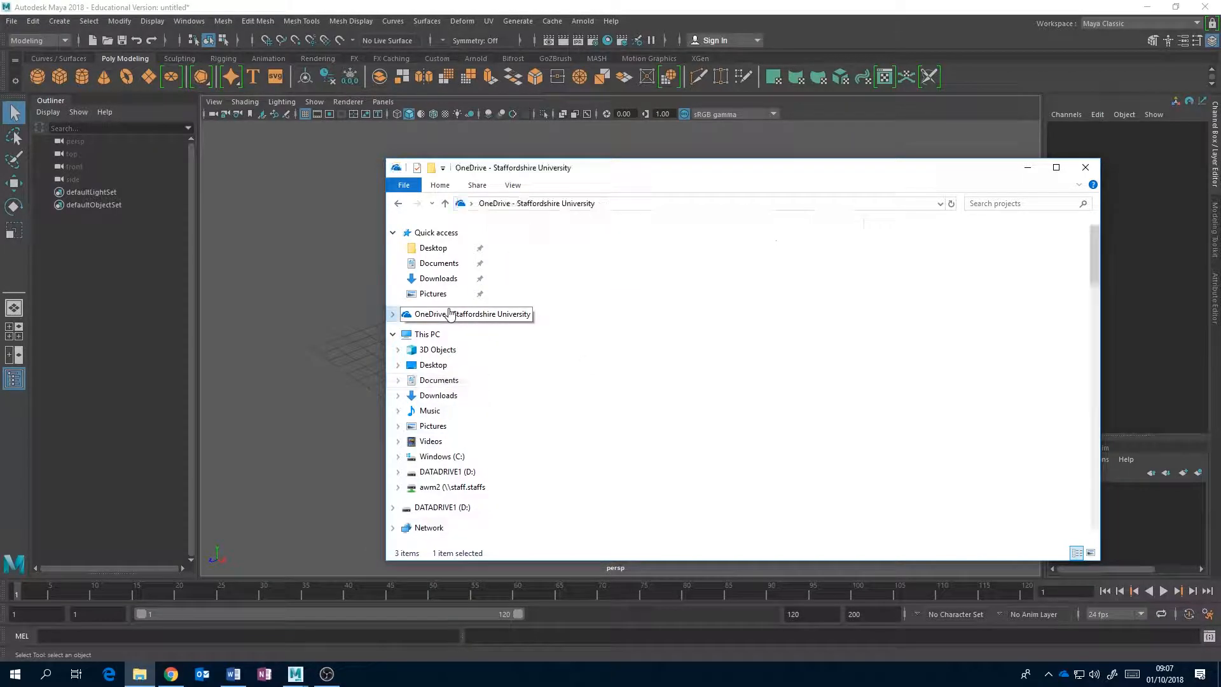
scroll(614, 443, "down", 2)
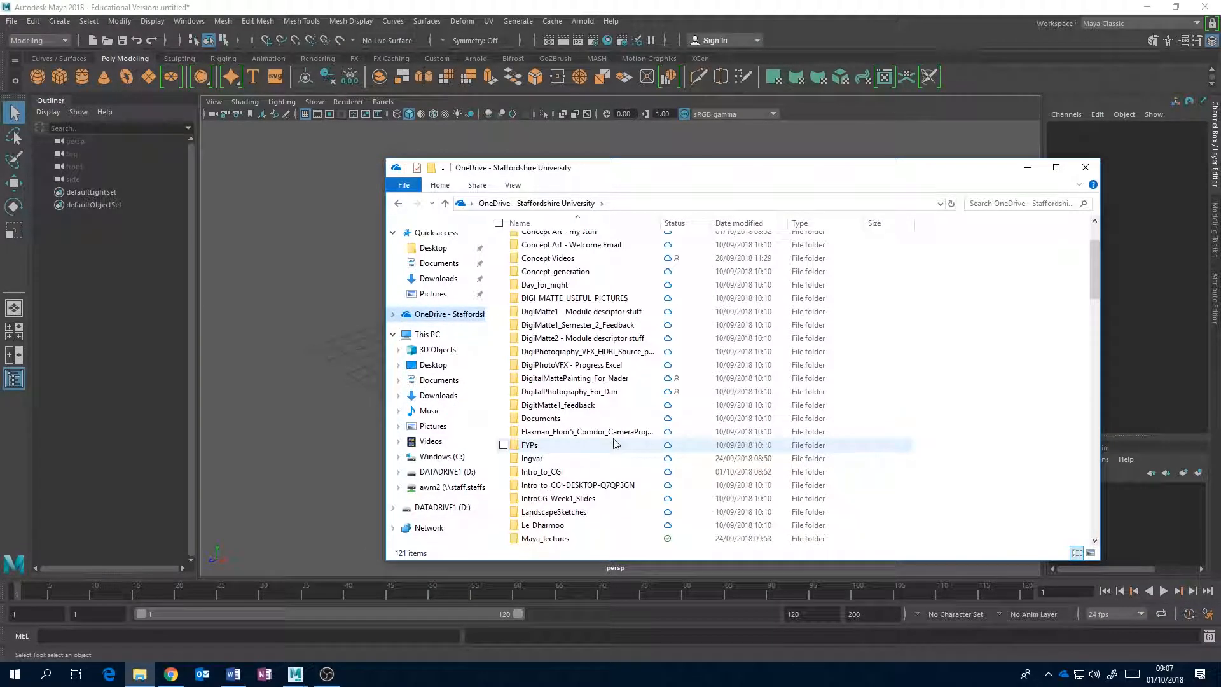
mouse_move(560, 478)
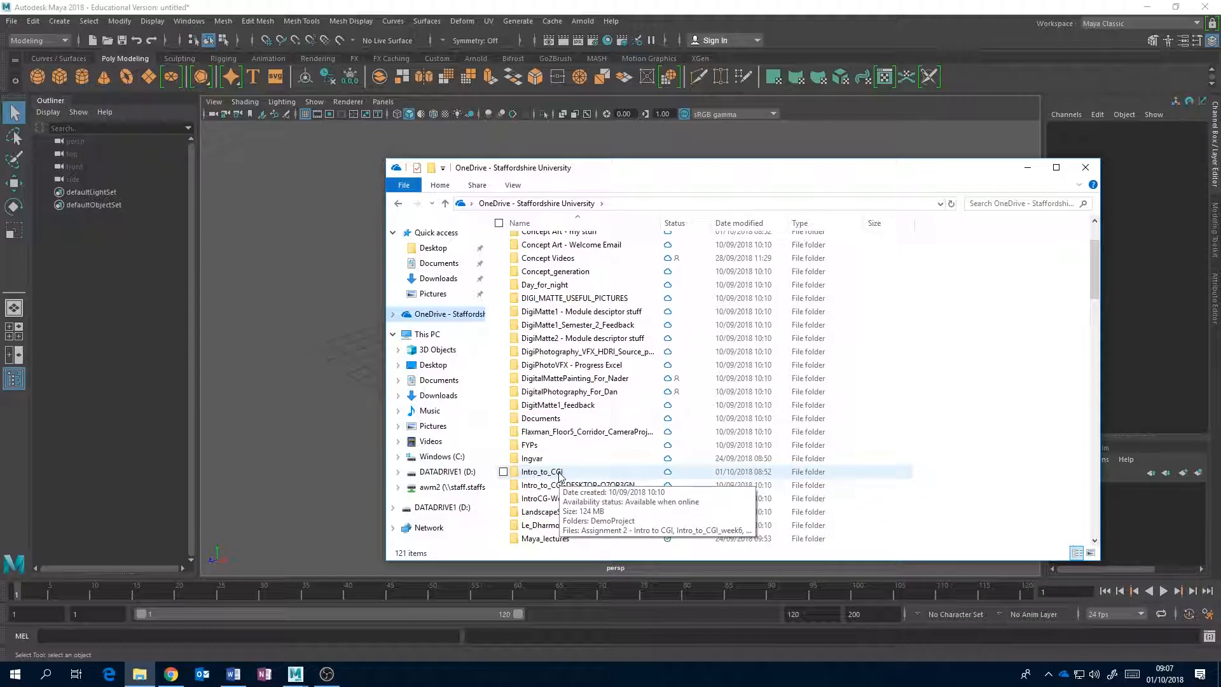
double_click(560, 473)
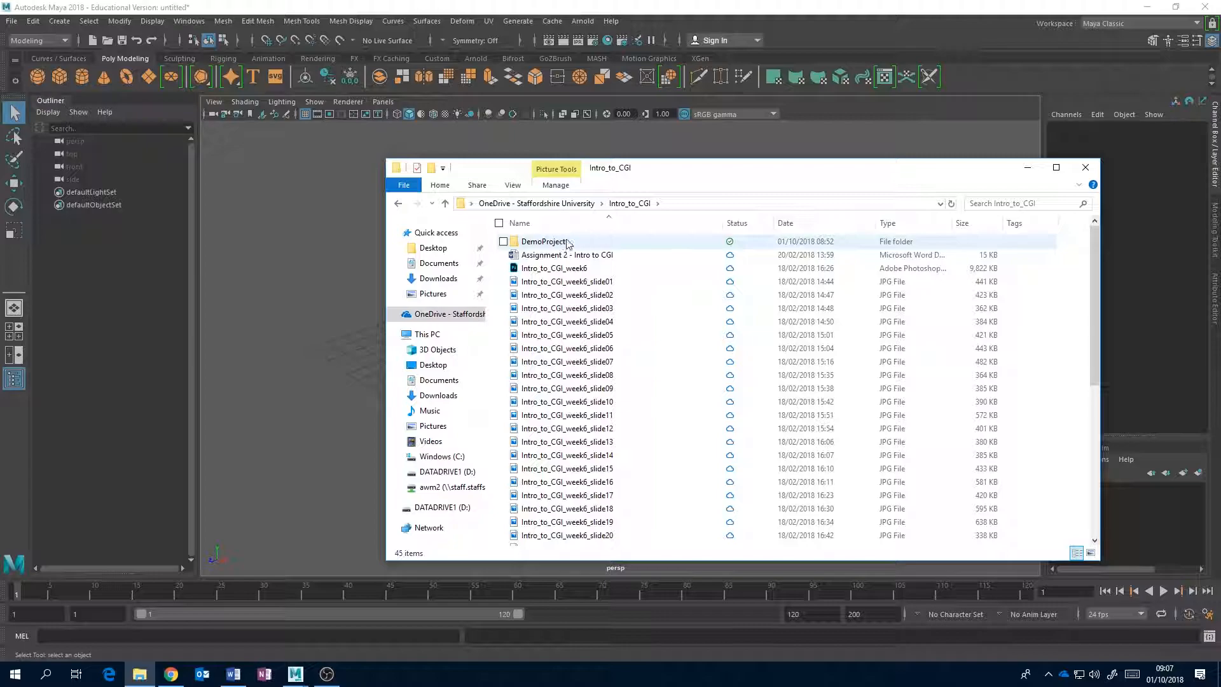
mouse_move(568, 244)
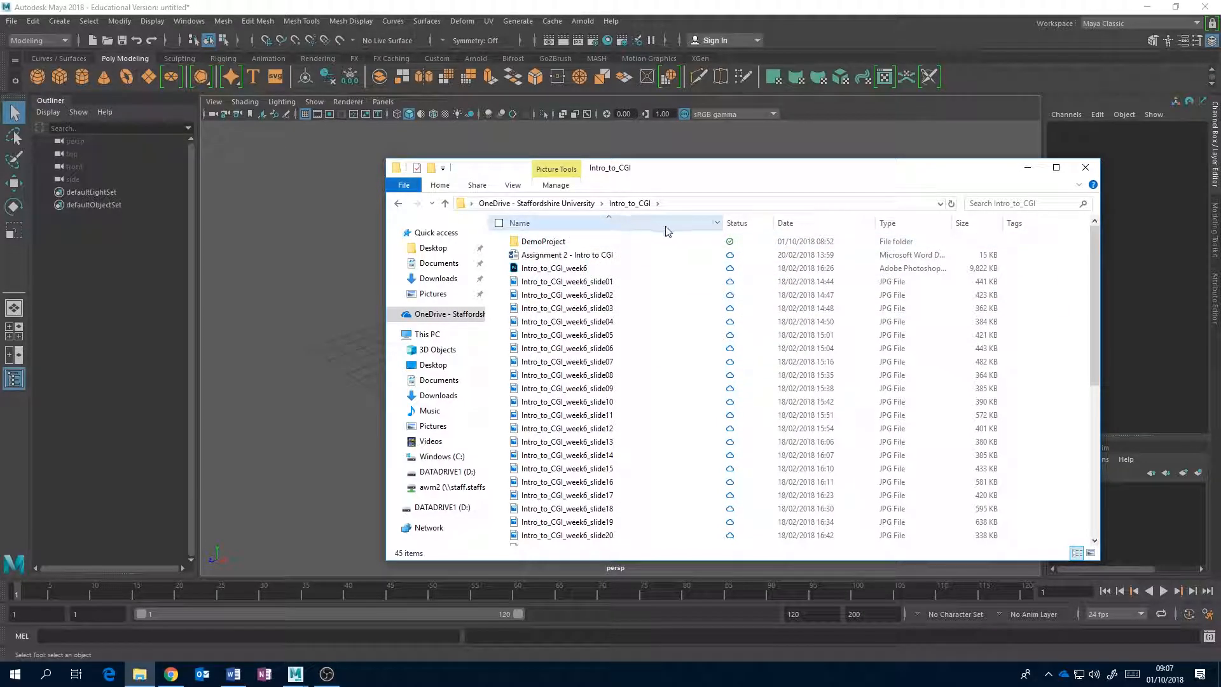
mouse_move(664, 241)
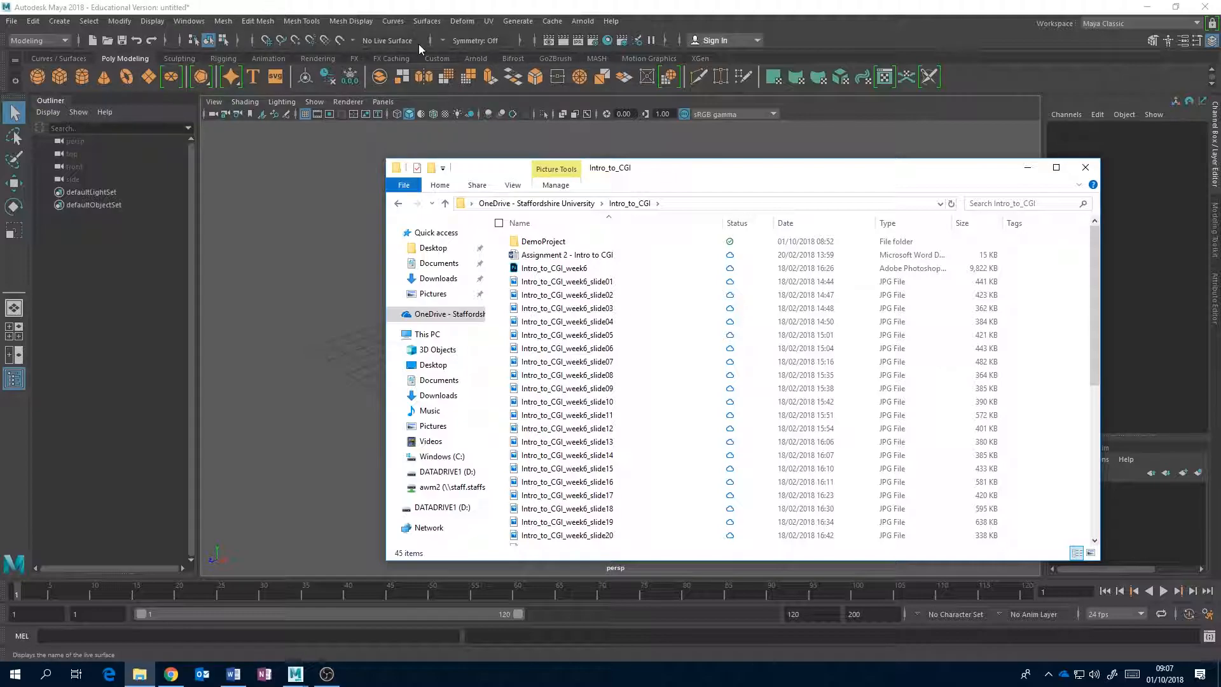
left_click(1026, 168)
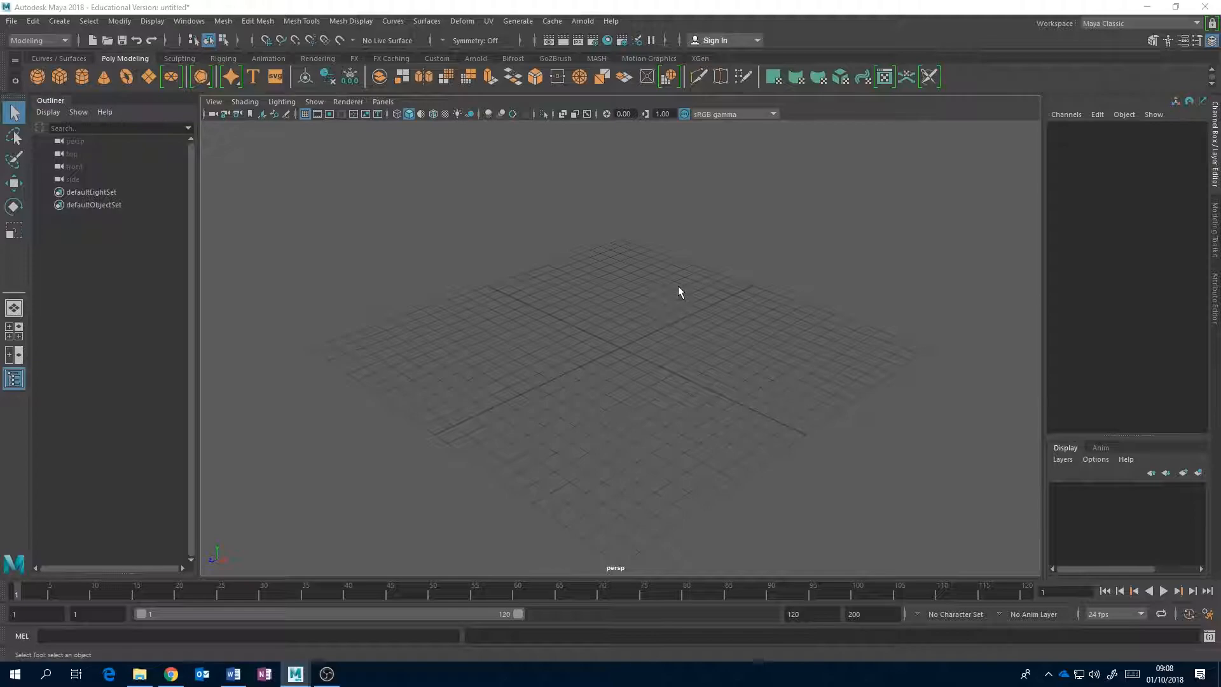
Orbit and zoom the perspective view around the empty grid.
left_click_drag(677, 291, 834, 275, "alt")
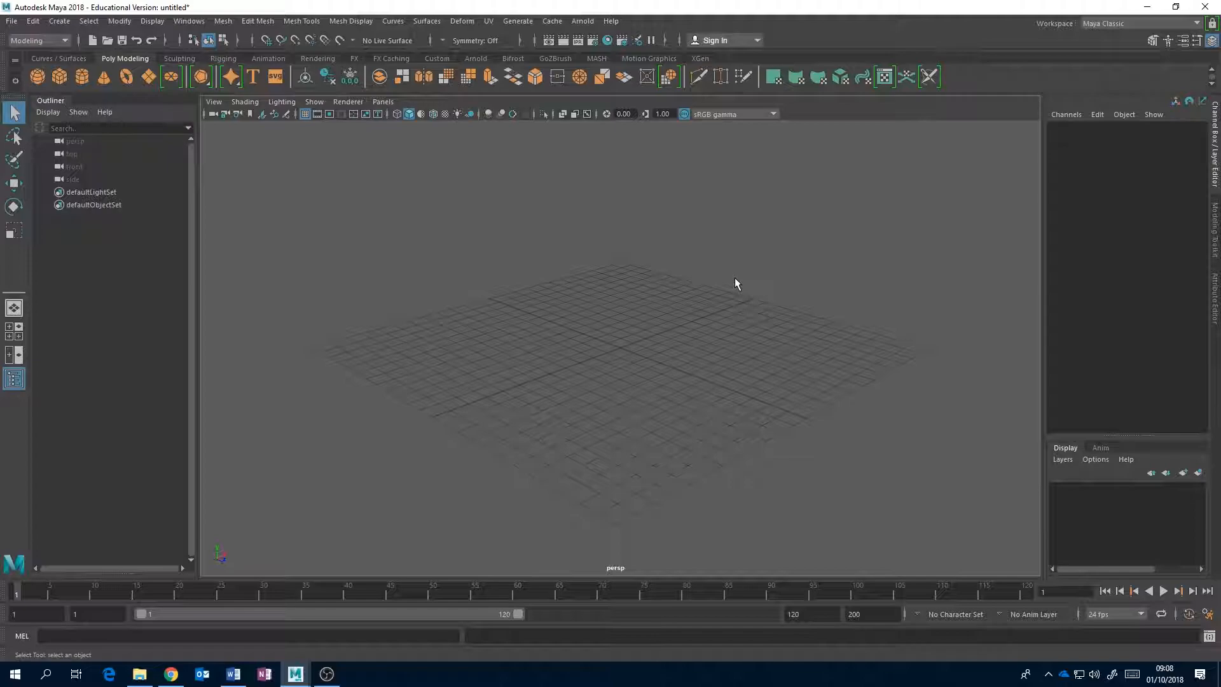
mouse_move(681, 277)
middle_mouse_down("alt")
mouse_move(665, 335)
mouse_move(460, 297)
mouse_move(736, 258)
mouse_move(850, 212)
mouse_move(458, 286)
mouse_move(624, 180)
mouse_move(788, 245)
mouse_move(747, 191)
mouse_move(531, 199)
mouse_move(807, 196)
mouse_move(778, 252)
mouse_move(469, 251)
mouse_move(403, 295)
mouse_move(1013, 392)
mouse_move(786, 176)
mouse_move(428, 376)
mouse_move(840, 316)
mouse_move(670, 281)
mouse_move(678, 269)
middle_mouse_up("alt")
right_click_drag(700, 273, 577, 332, "alt")
left_click_drag(581, 307, 727, 337, "alt")
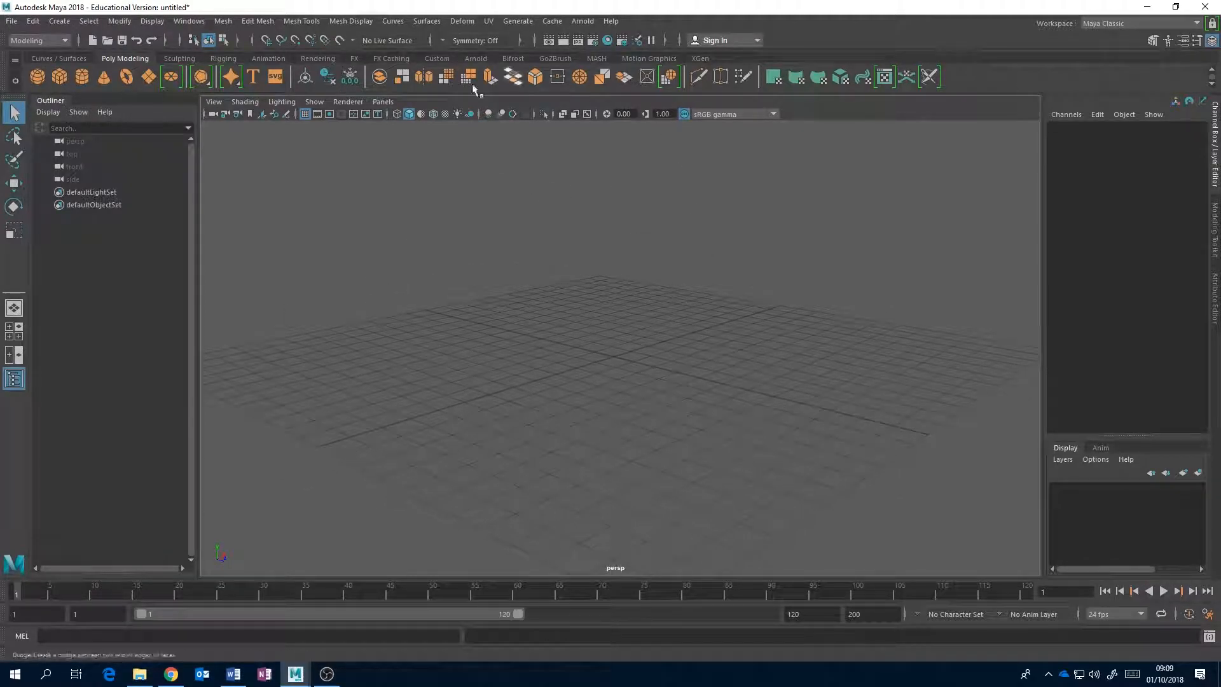
Create a default polygon cube at the origin and select it in the Outliner.
middle_click_drag(648, 389, 425, 354, "alt")
middle_click_drag(503, 351, 553, 296, "alt")
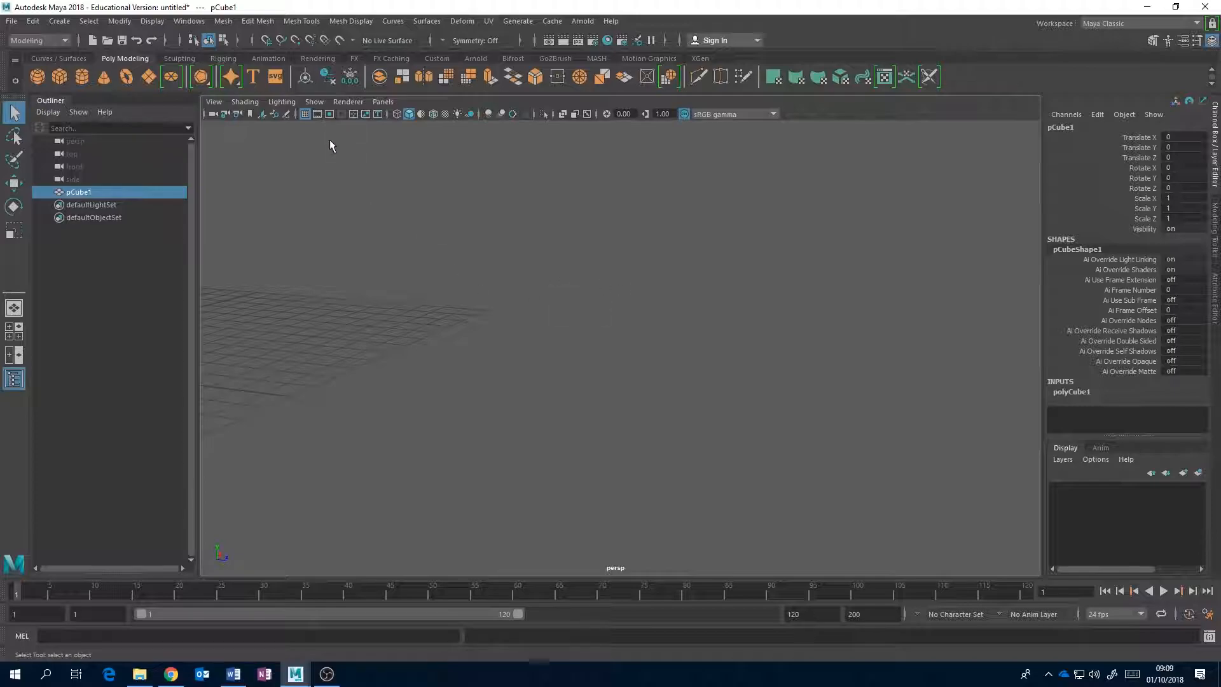
left_click(74, 180)
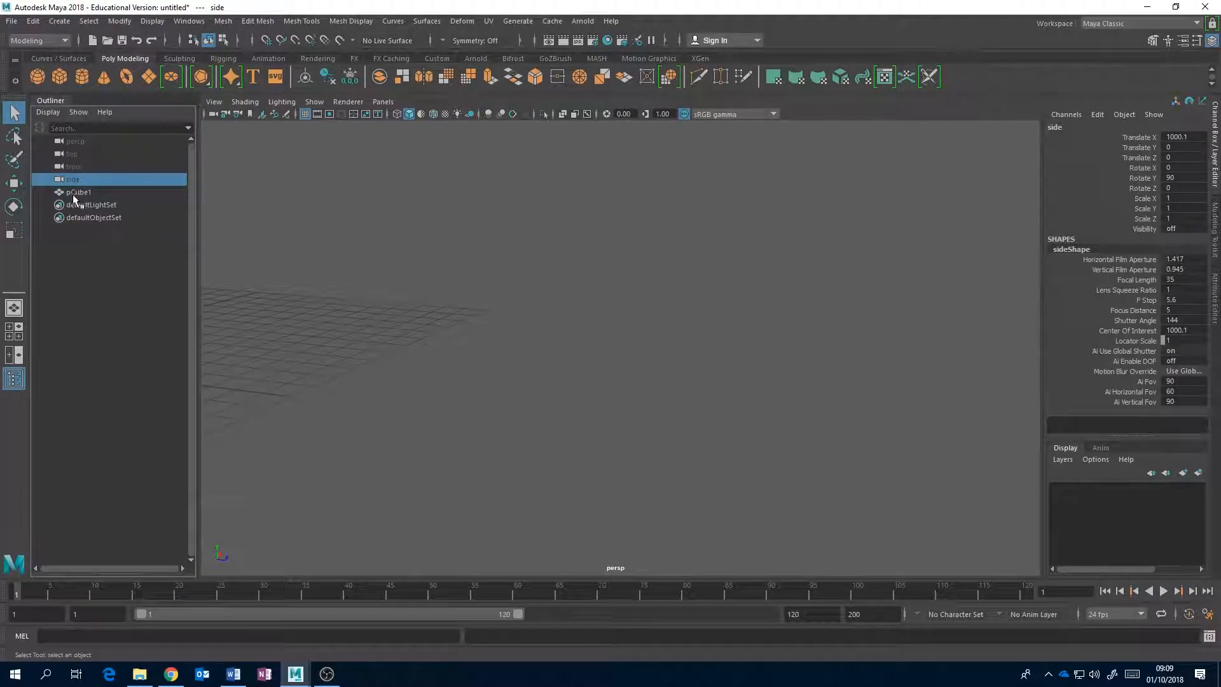
left_click(65, 192)
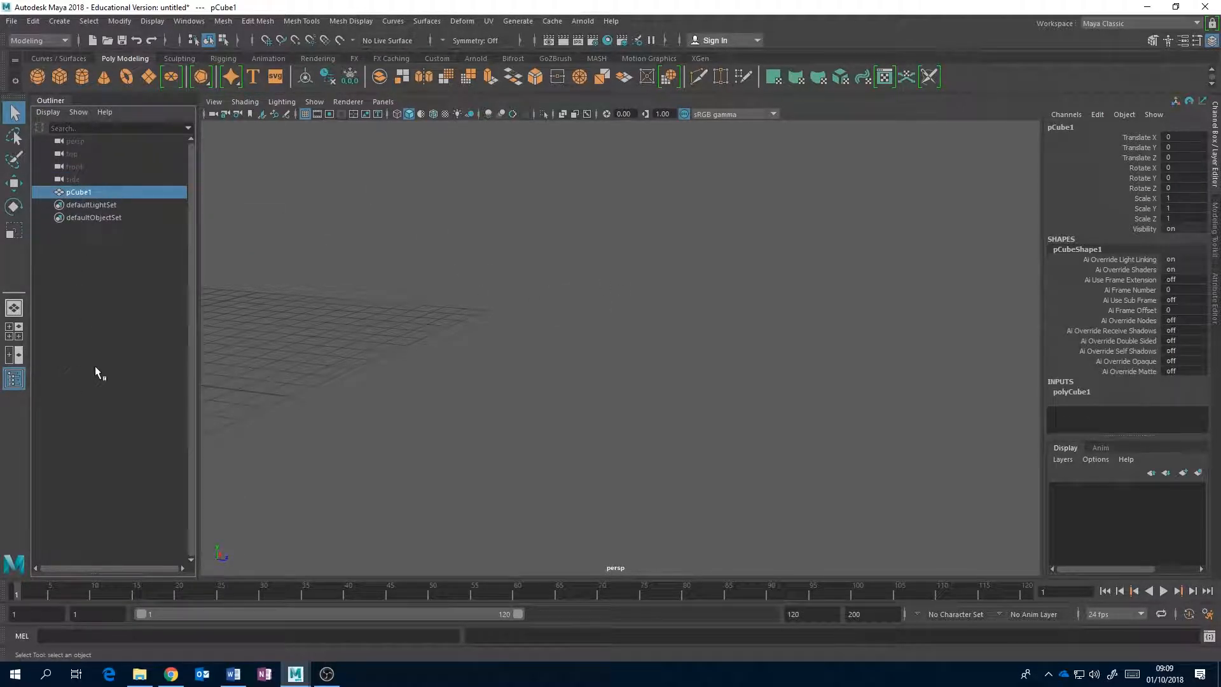
Hide and reshow the Outliner, and frame the selected cube in the perspective view.
left_click(18, 380)
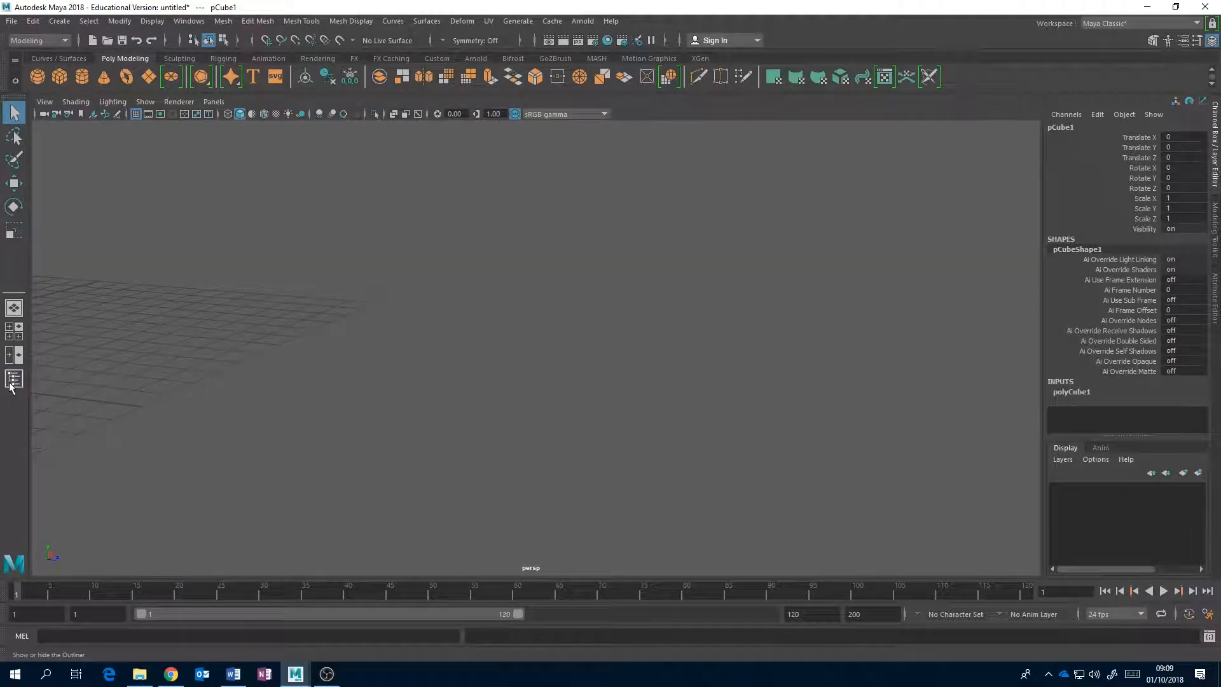
left_click(12, 381)
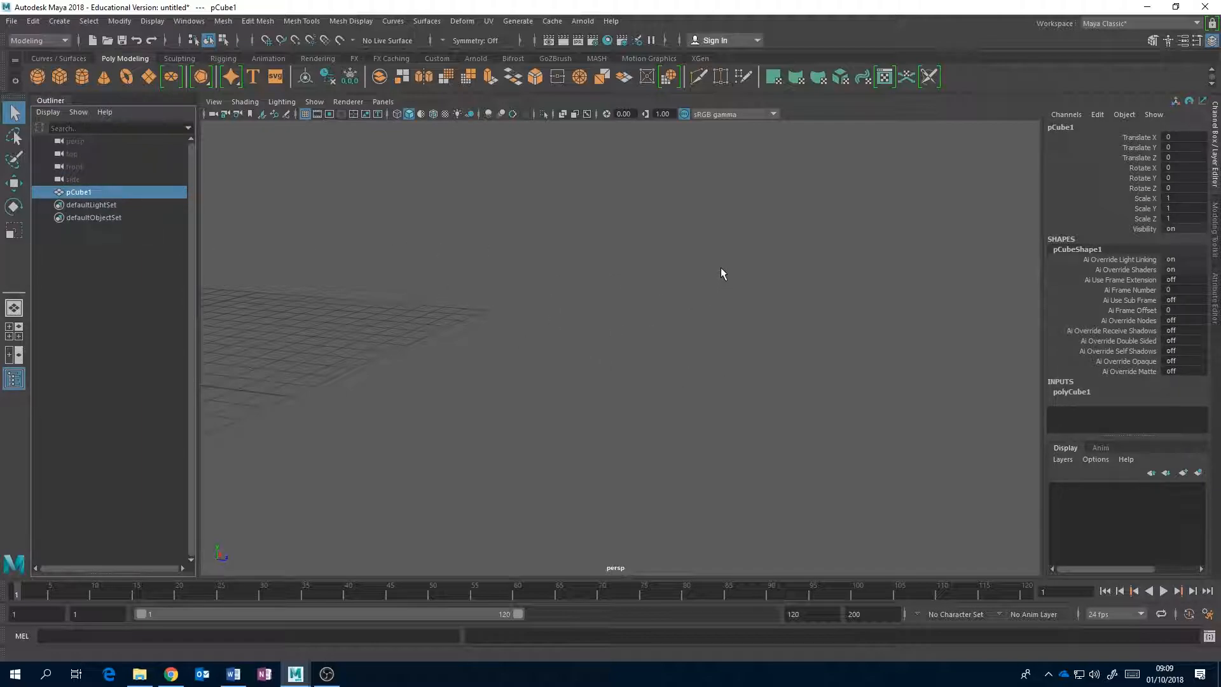
key("f")
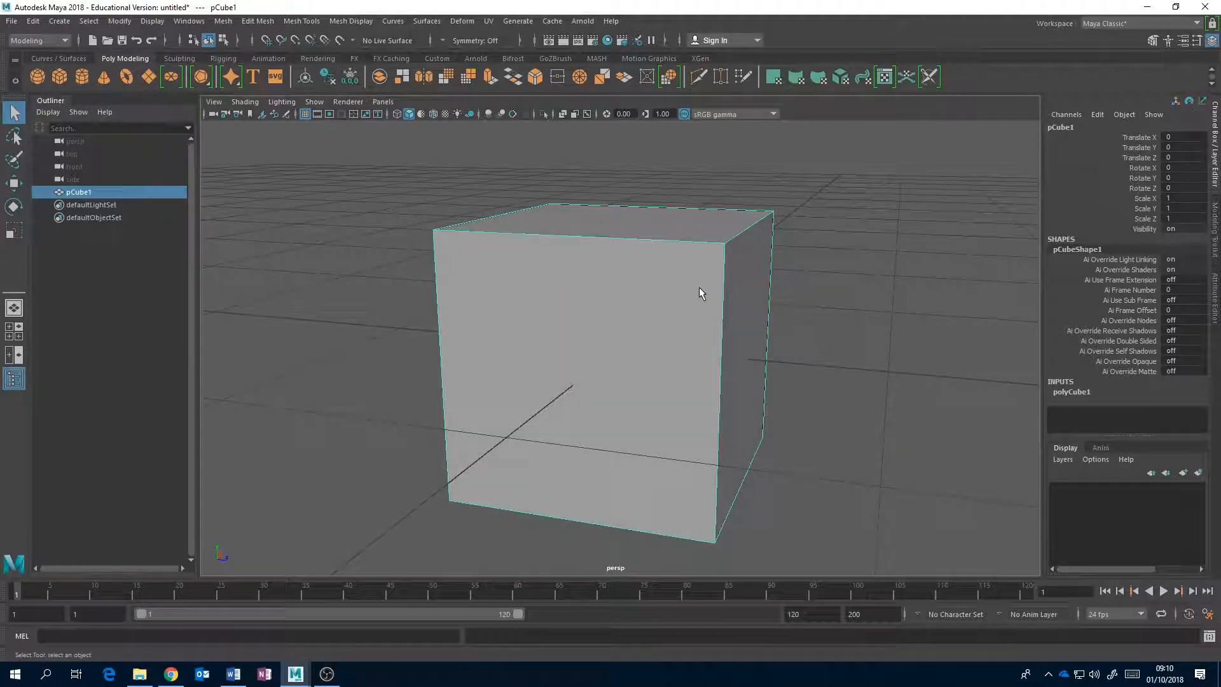
Inspect the cube from different angles and distances by orbiting, panning and zooming the perspective view.
left_click_drag(782, 282, 592, 328, "alt")
scroll(598, 365, "down", 8)
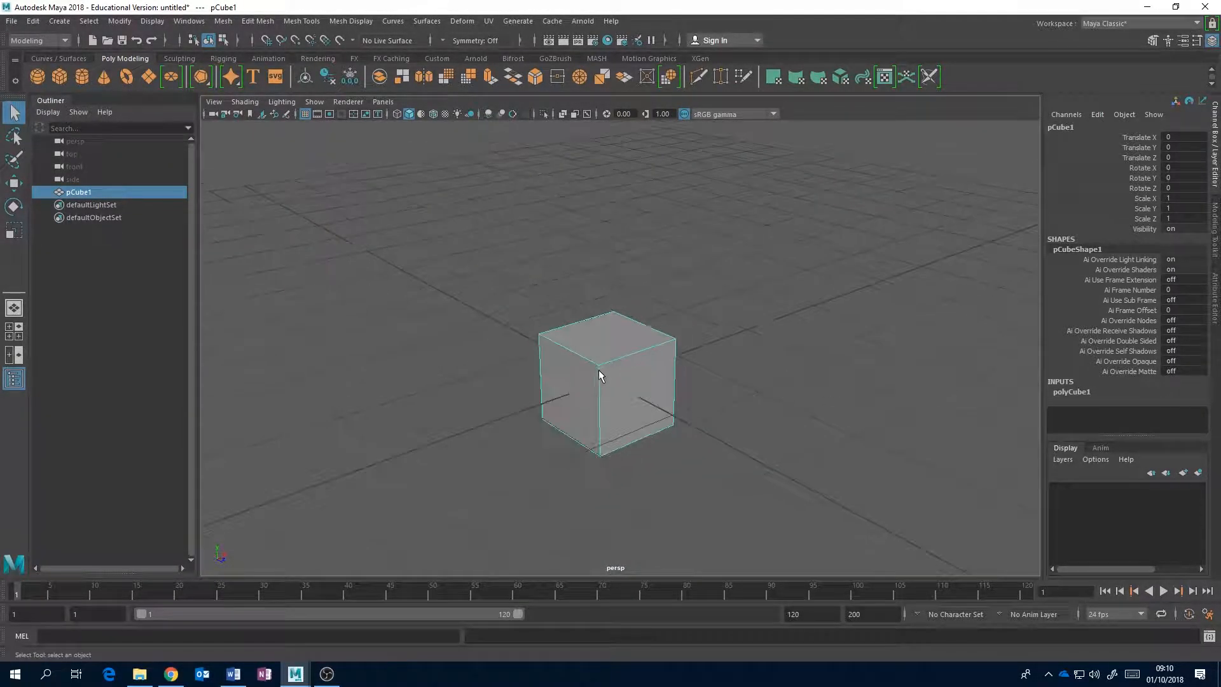
middle_click_drag(608, 372, 614, 312, "alt")
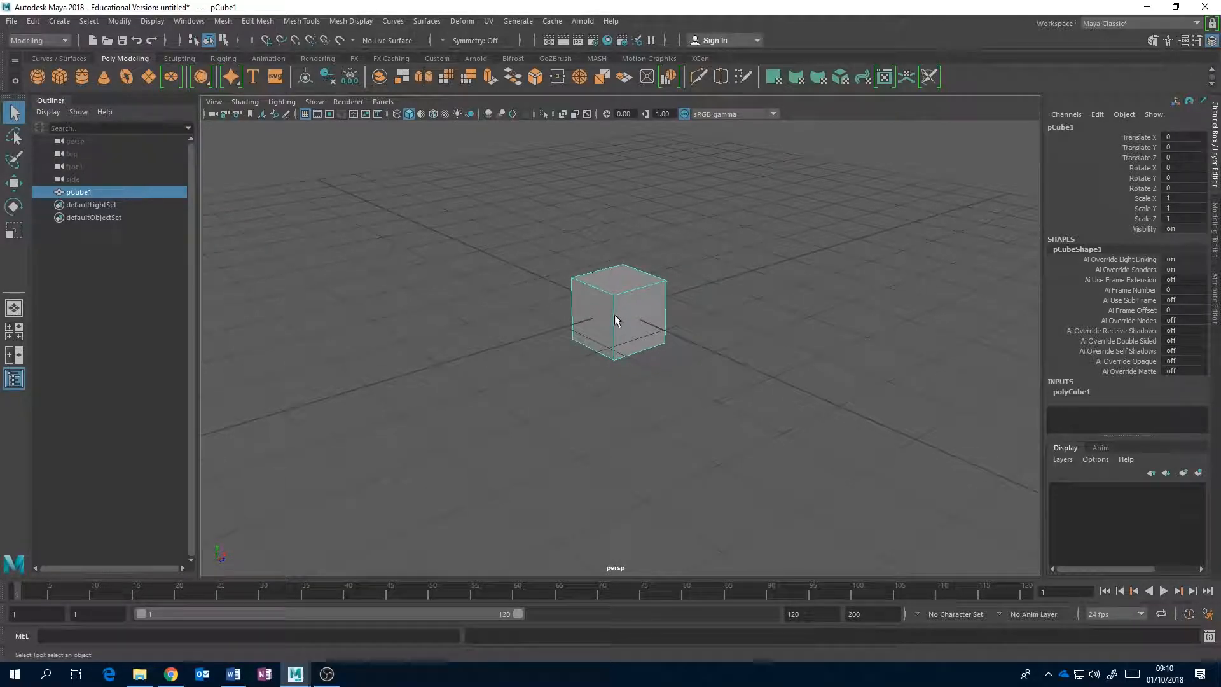
scroll(632, 315, "up", 1)
scroll(632, 311, "down", 3)
scroll(632, 311, "up", 4)
scroll(632, 312, "down", 3)
scroll(632, 311, "down", 3)
scroll(631, 311, "up", 4)
scroll(632, 312, "down", 2)
scroll(631, 312, "down", 3)
scroll(632, 312, "up", 6)
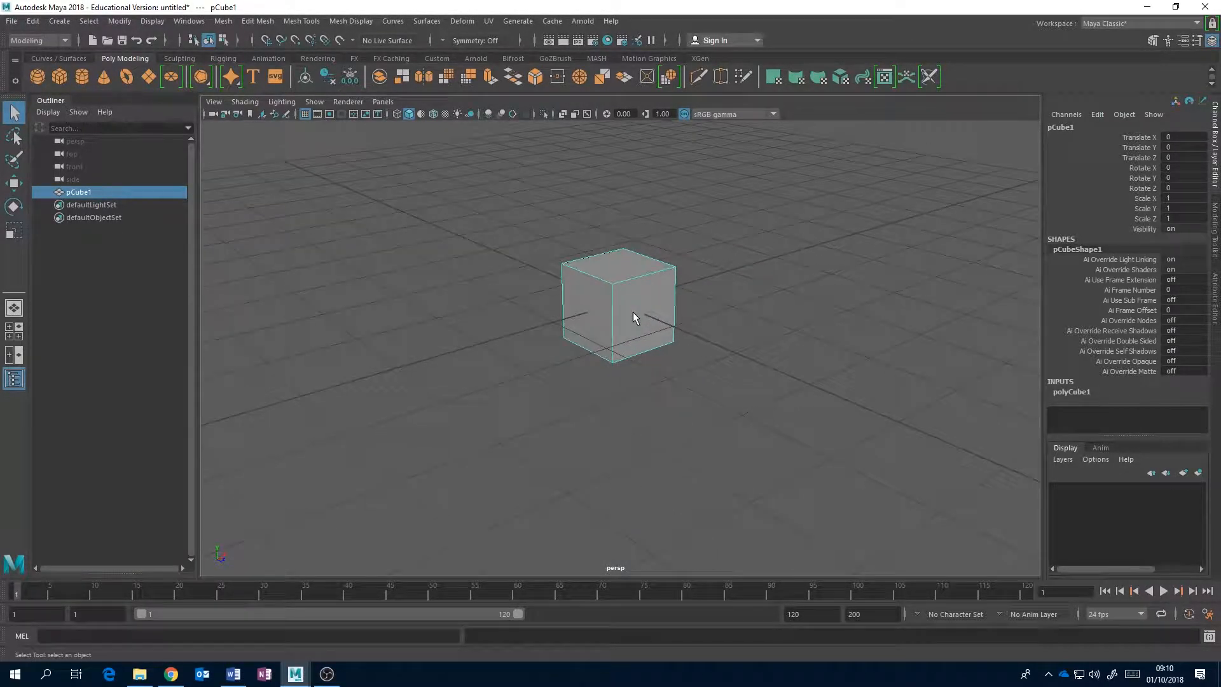
left_click_drag(650, 273, 721, 317, "alt")
scroll(721, 317, "down", 4)
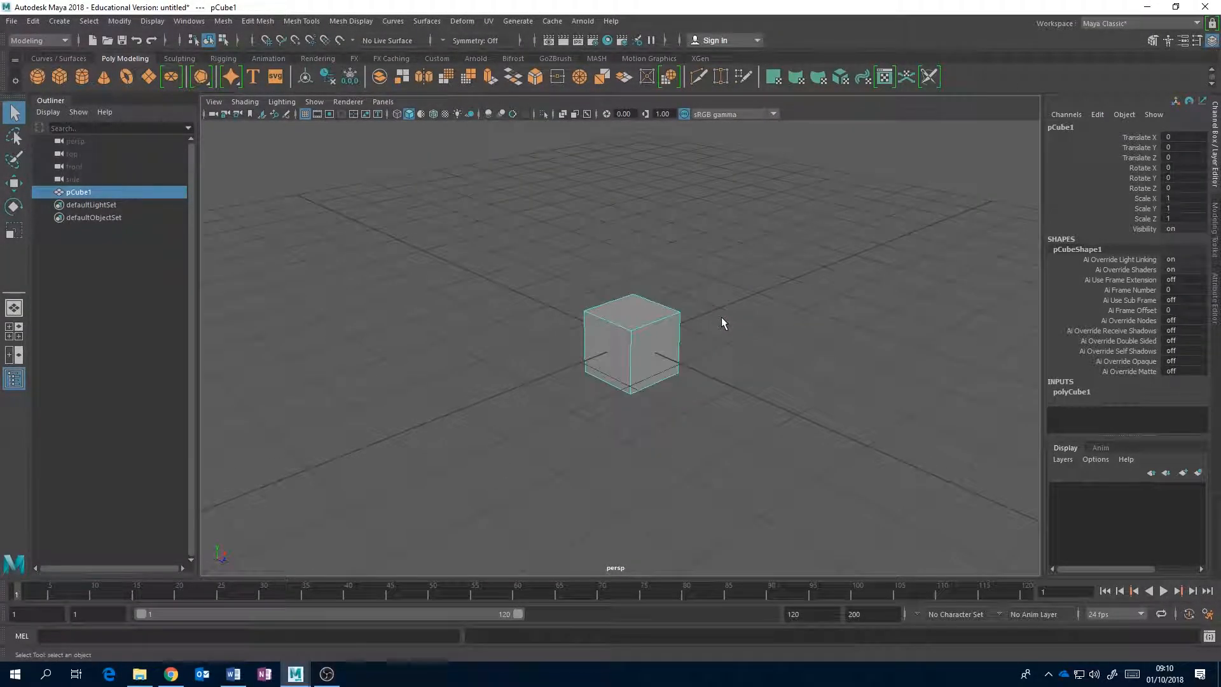
Reselect the cube and move it along single axes with the Move tool to about X 0.112, Y -0.04, Z -0.524.
left_click(720, 296)
left_click(651, 330)
key("w")
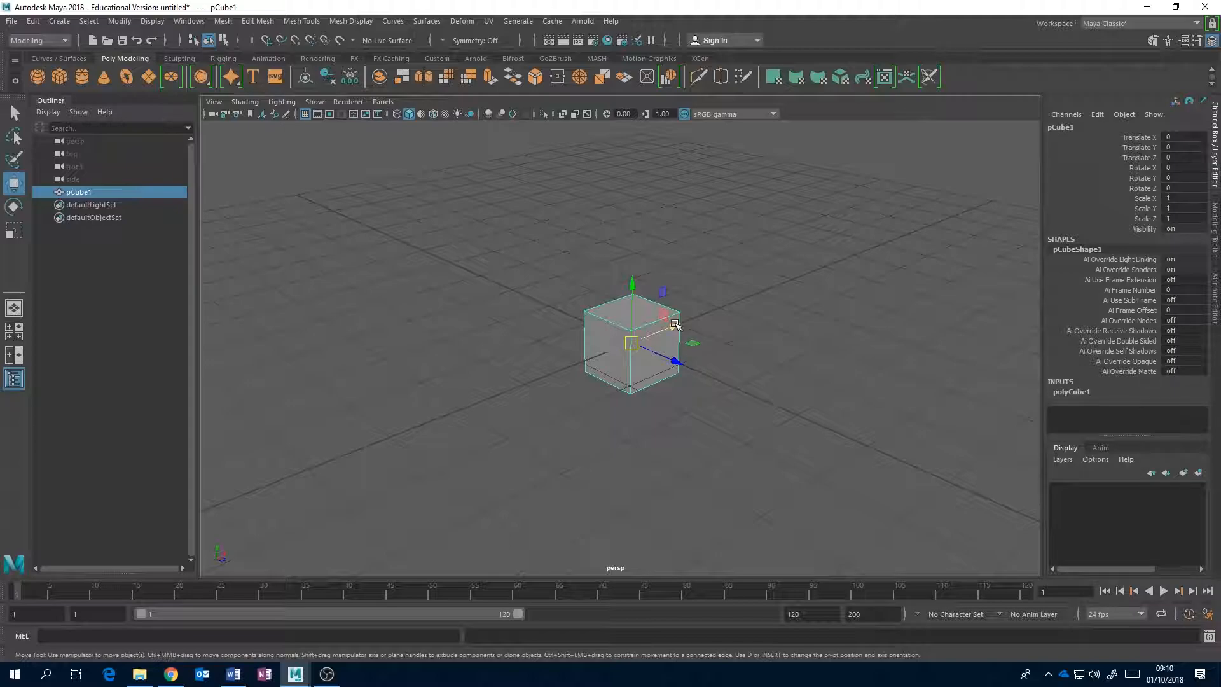
left_click_drag(671, 327, 652, 354)
mouse_move(612, 279)
left_mouse_down()
mouse_move(609, 203)
mouse_move(605, 290)
left_mouse_up()
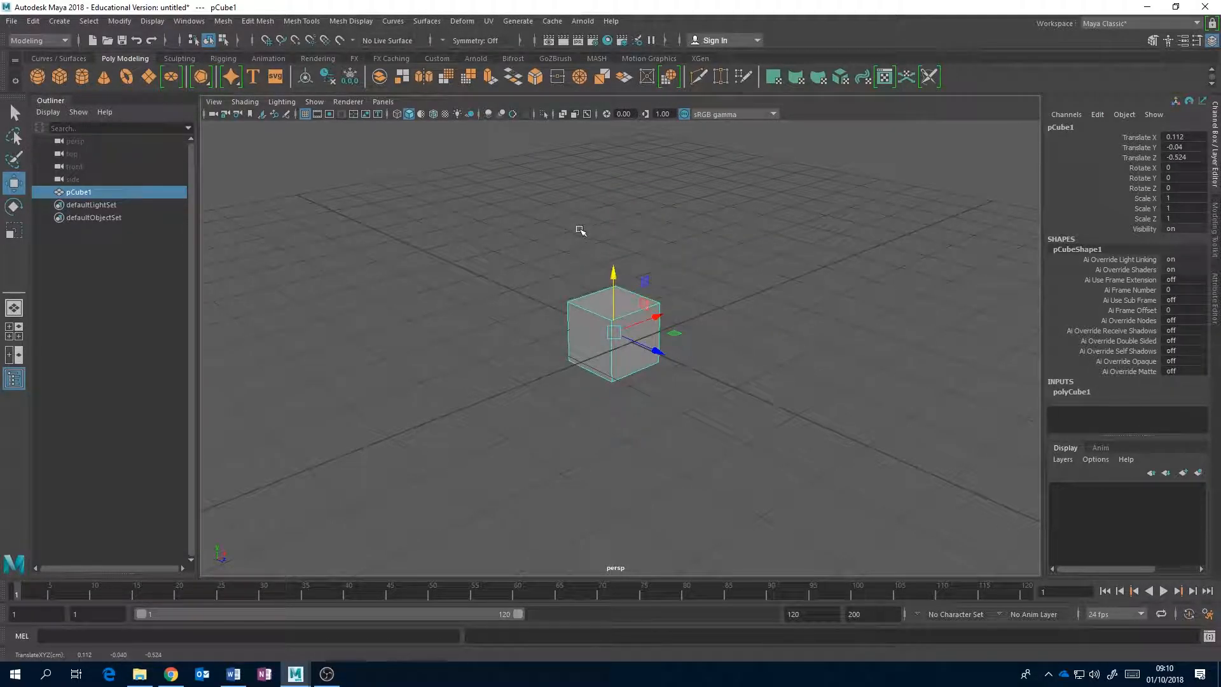
Move the cube within two-axis planes to about X -0.072, Y 0.714, Z 0.361, checking its position from different angles.
left_click_drag(705, 287, 684, 294, "alt")
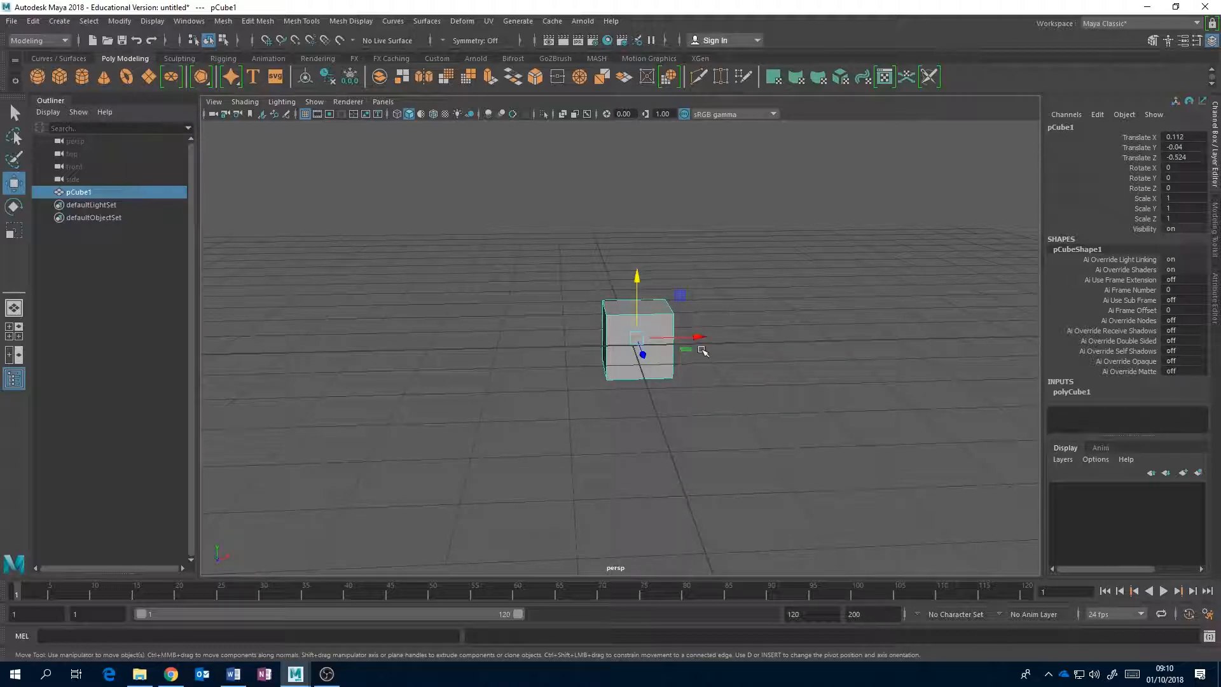
left_click(680, 295)
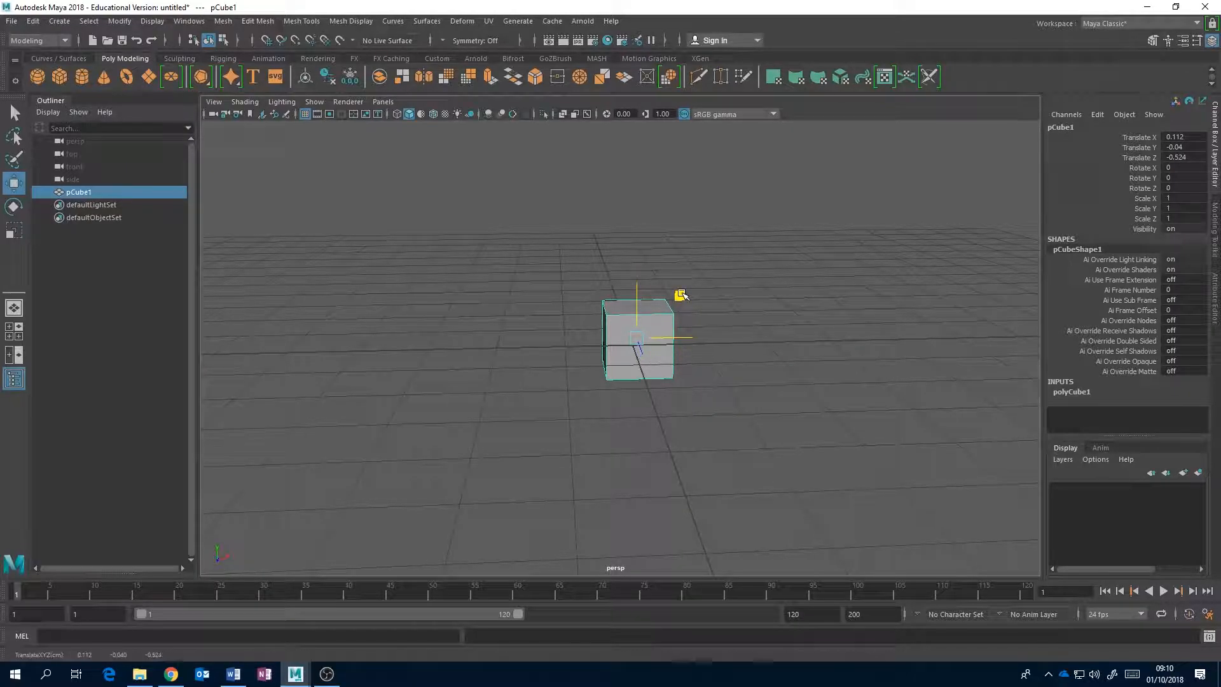
left_click_drag(682, 295, 679, 268)
left_click_drag(523, 276, 610, 315, "alt")
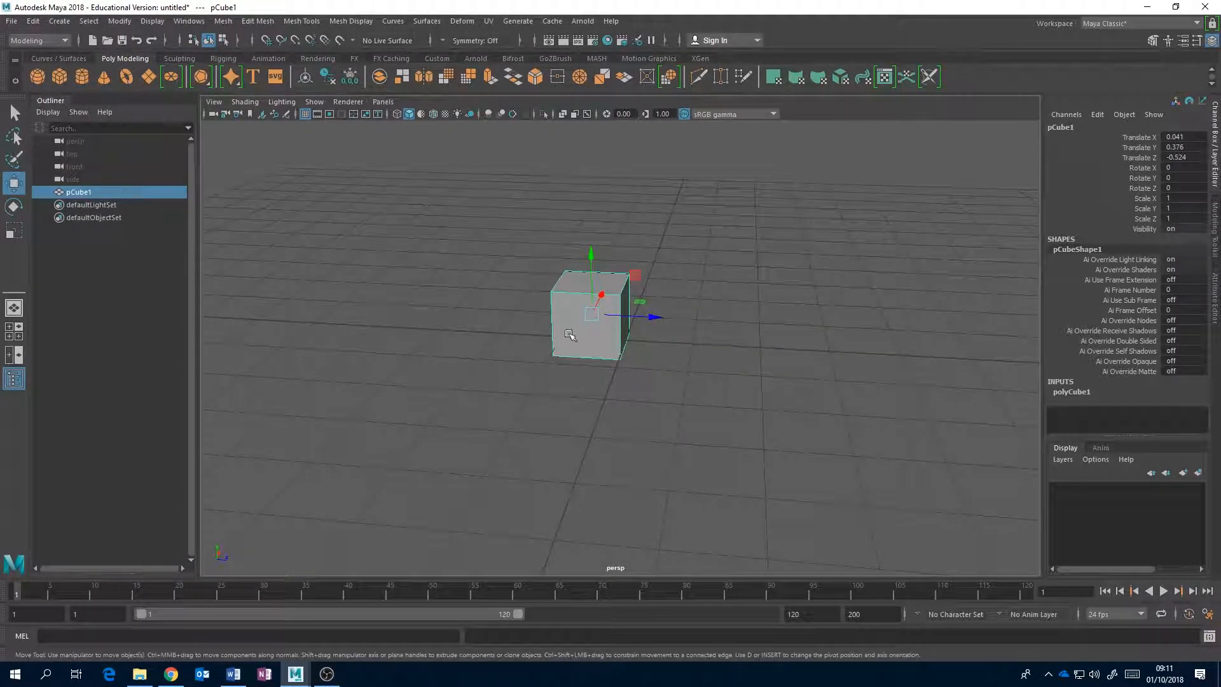
left_click_drag(705, 329, 730, 275, "alt")
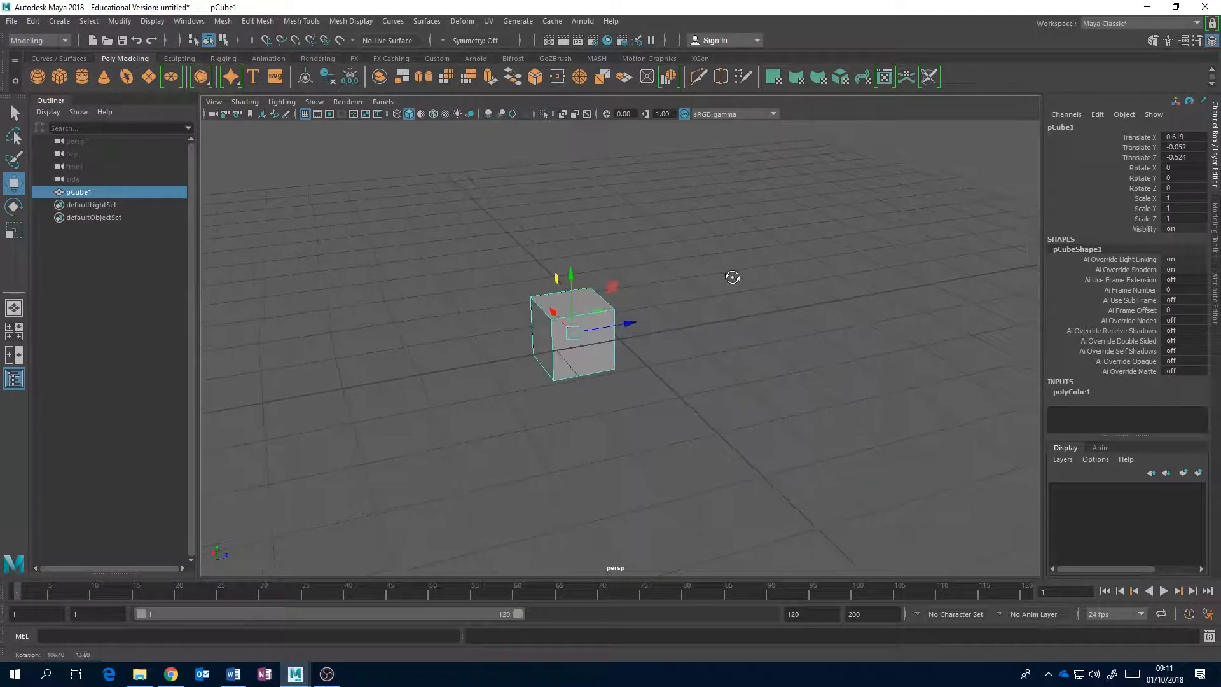
left_click_drag(694, 317, 714, 387, "alt")
left_click_drag(719, 338, 649, 338)
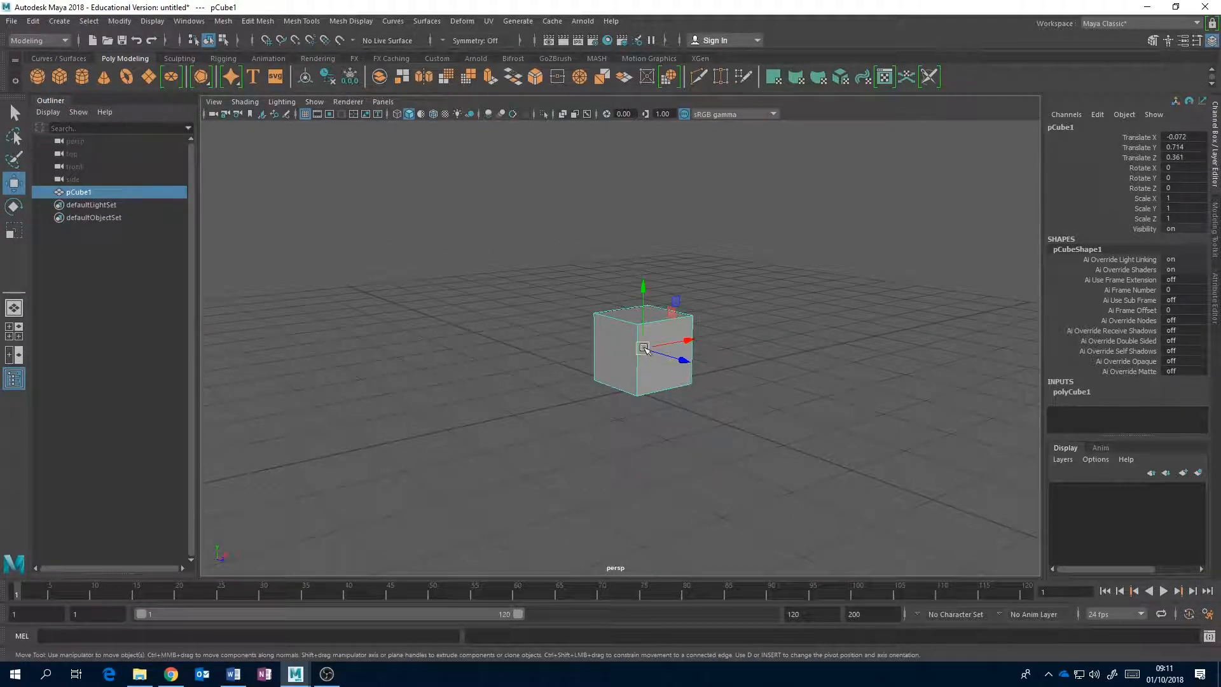
Move the cube freely in space, and shift it along X and Y to about X -1.193, Y 0.336, Z -0.331.
left_click_drag(642, 348, 573, 357)
left_click_drag(574, 314, 598, 356, "alt")
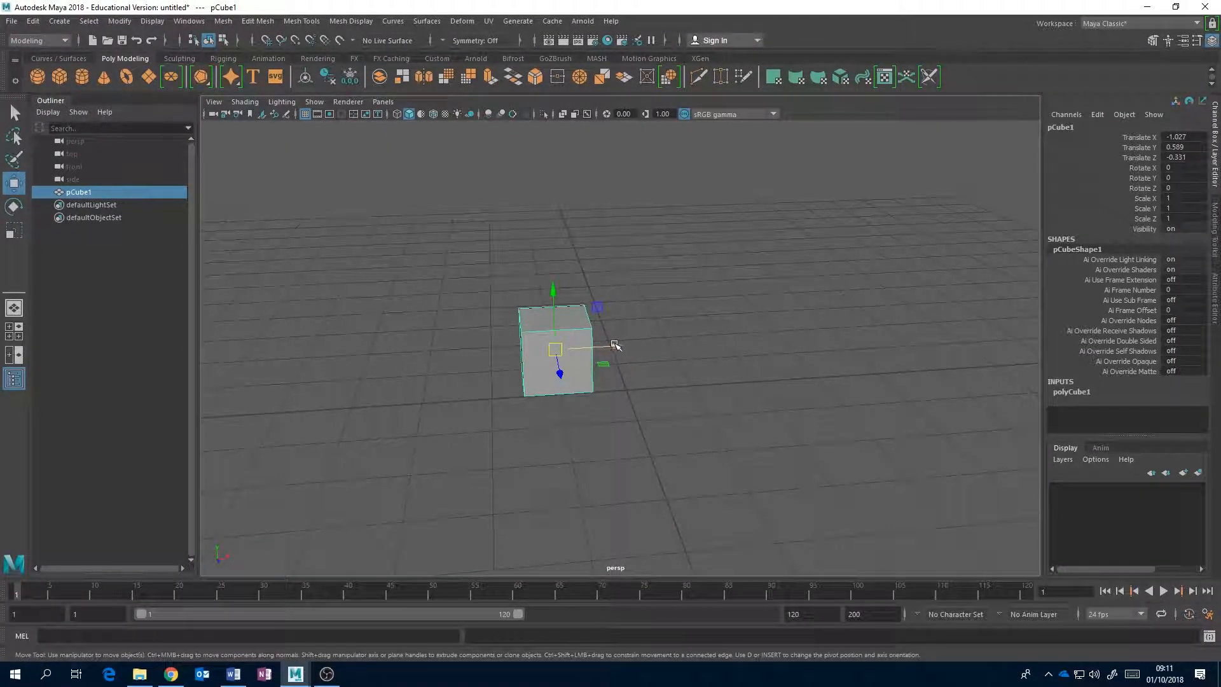
left_click_drag(593, 347, 658, 349)
left_click_drag(629, 298, 634, 330)
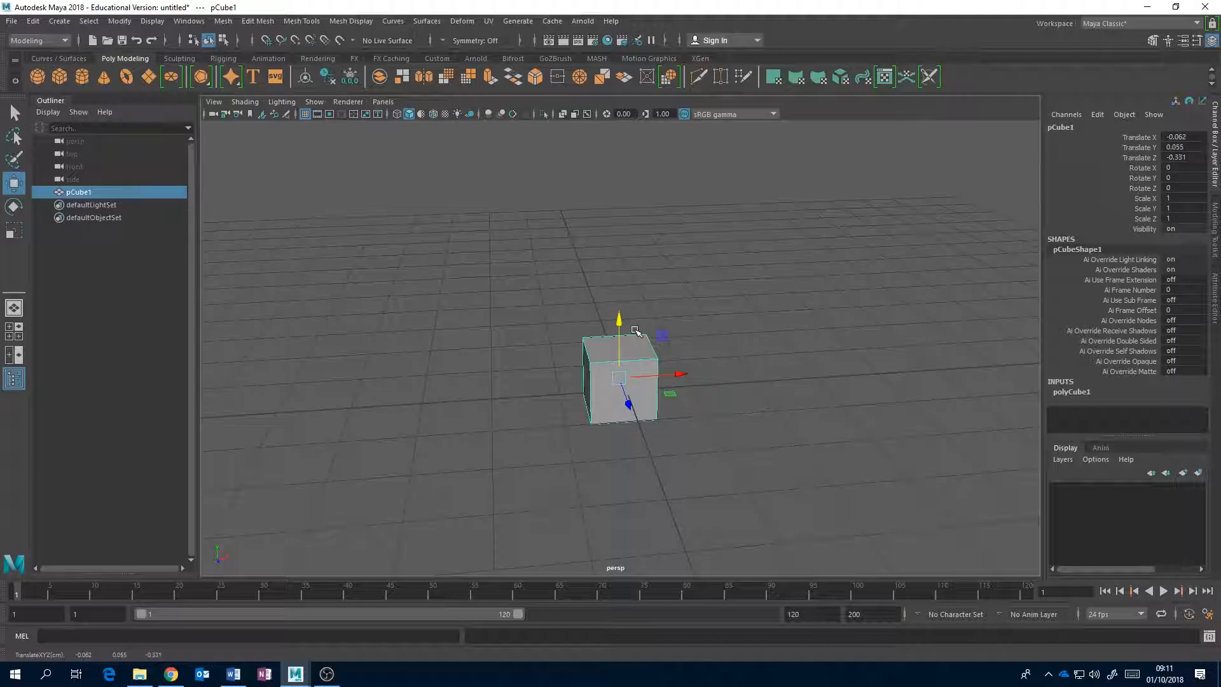
left_click_drag(708, 377, 771, 384, "alt")
left_click_drag(712, 327, 702, 236)
left_click_drag(756, 296, 589, 295)
left_click_drag(544, 249, 541, 316)
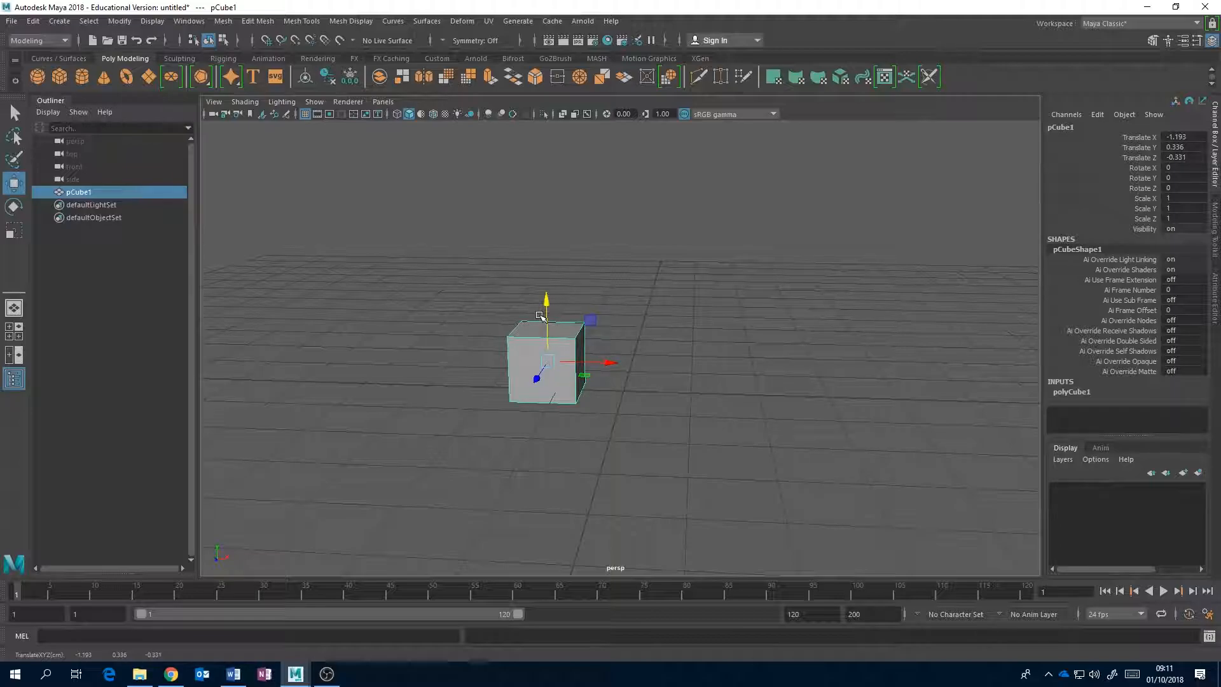
Rotate the cube about its individual axes with the Rotate tool.
key("e")
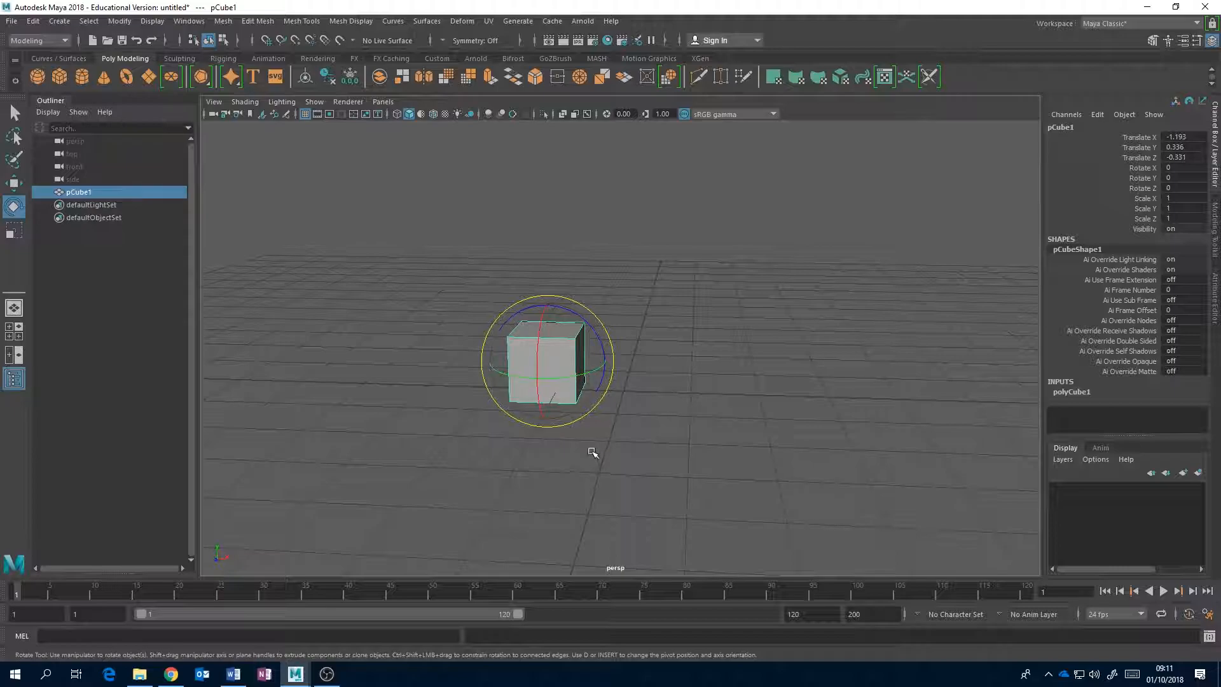
left_click_drag(593, 371, 611, 375)
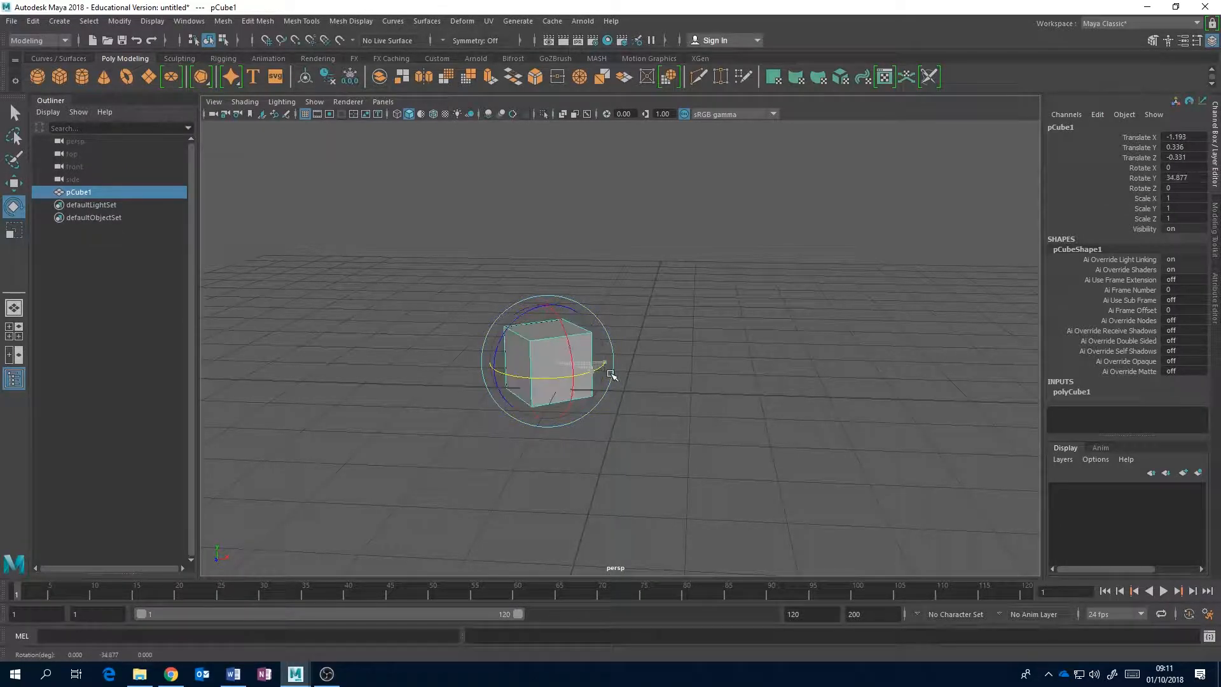
left_click_drag(537, 387, 570, 372)
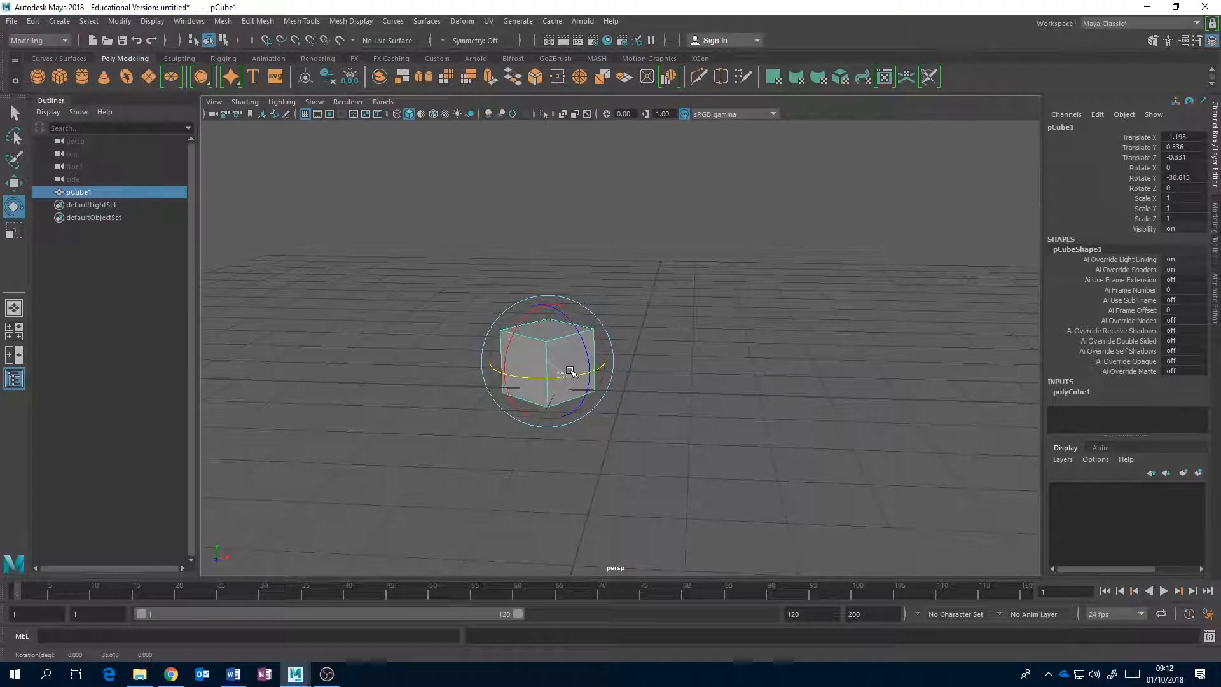
left_click_drag(533, 314, 572, 334)
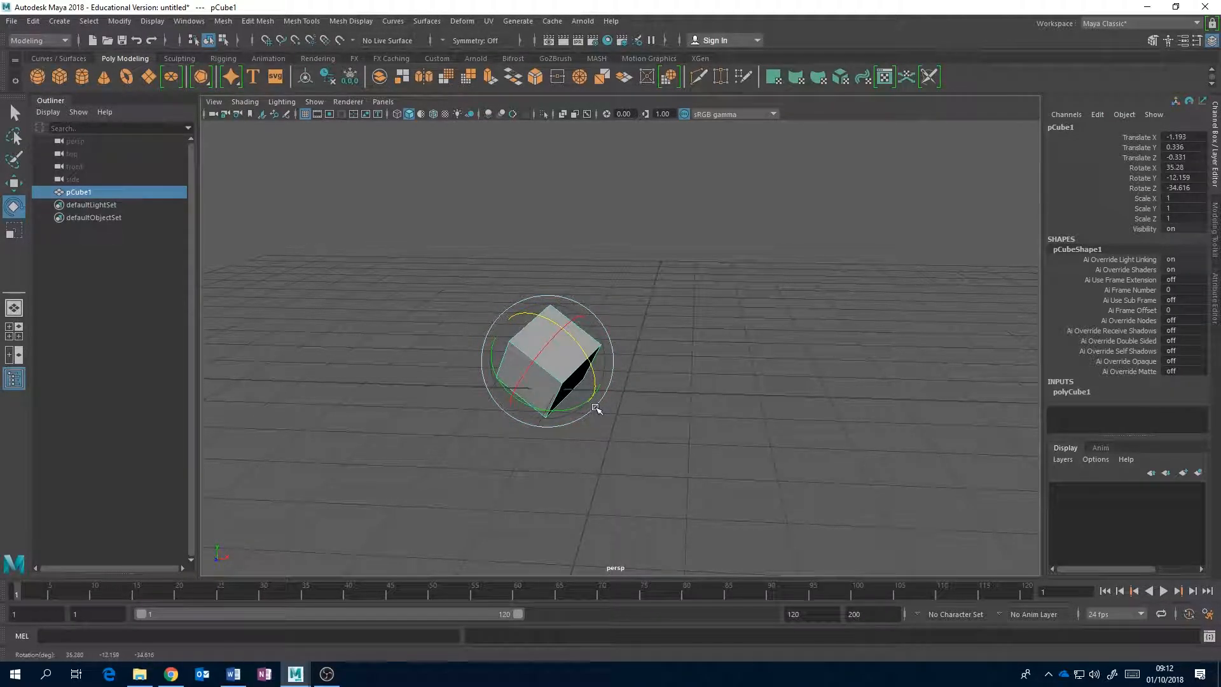
Rotate the cube freely to about X 78.692, Y -8.469, Z 354.275 degrees.
left_click_drag(595, 408, 558, 348)
left_click_drag(593, 387, 491, 323)
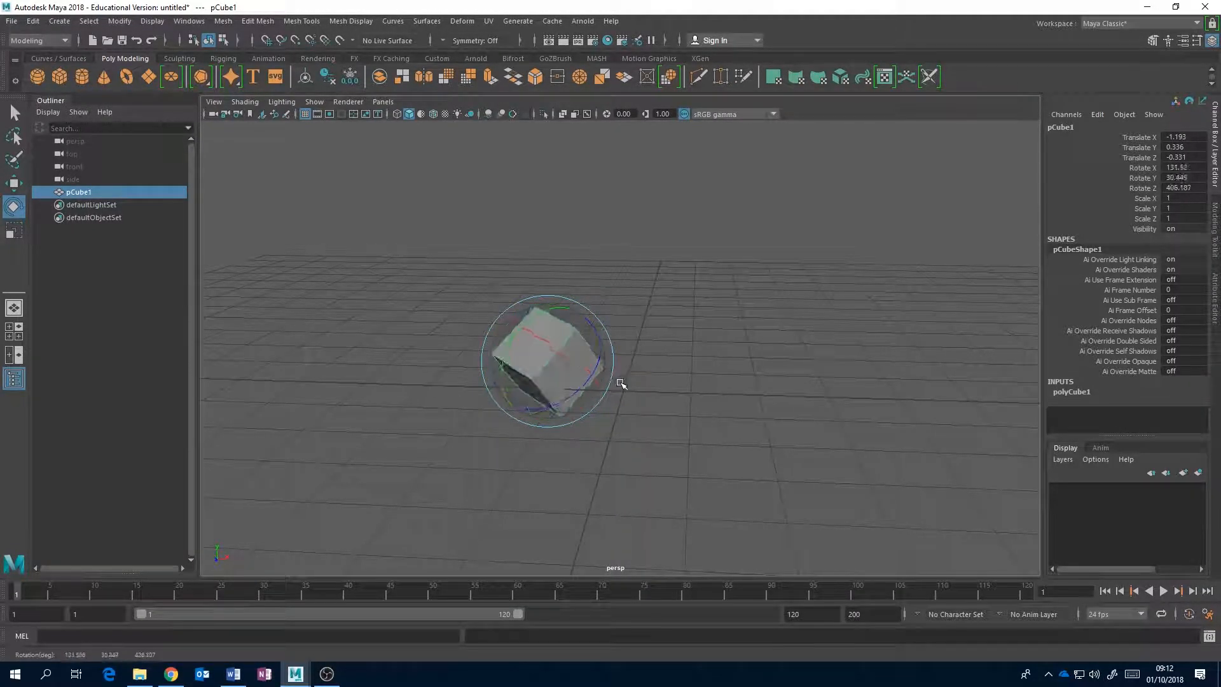
left_click_drag(541, 368, 534, 321)
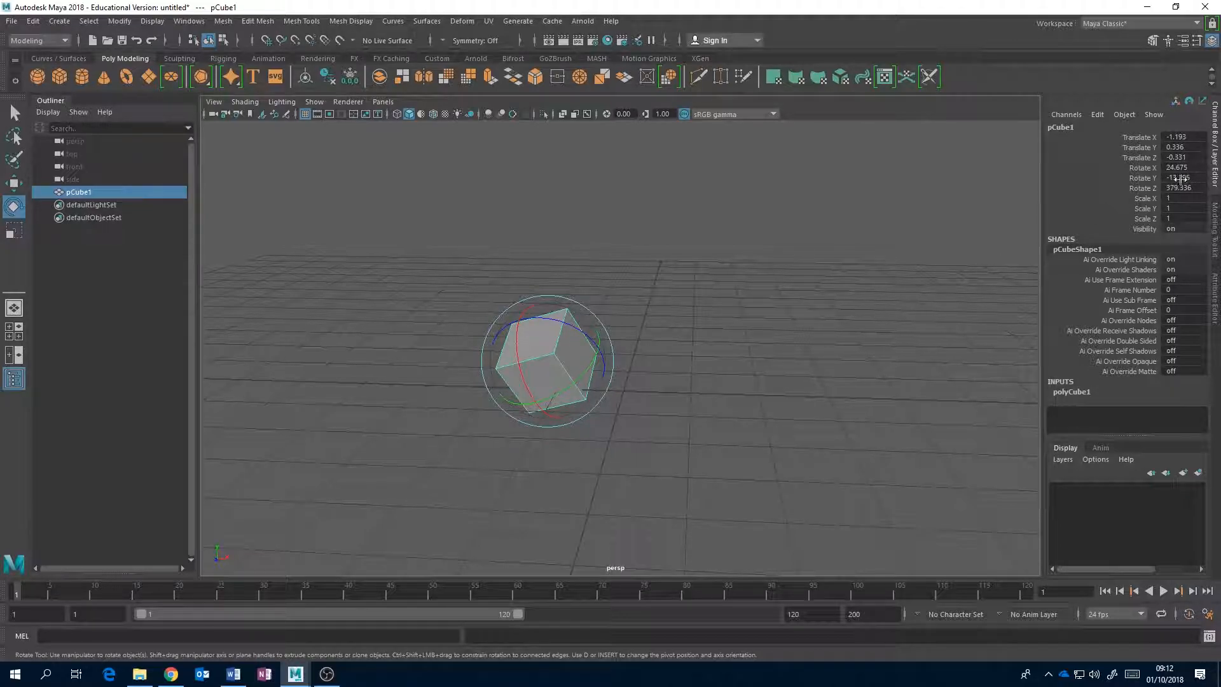
left_click_drag(635, 348, 584, 332)
Set the cube's Translate X, Y and Z values to 0.
left_click(1190, 136)
left_click(1190, 136)
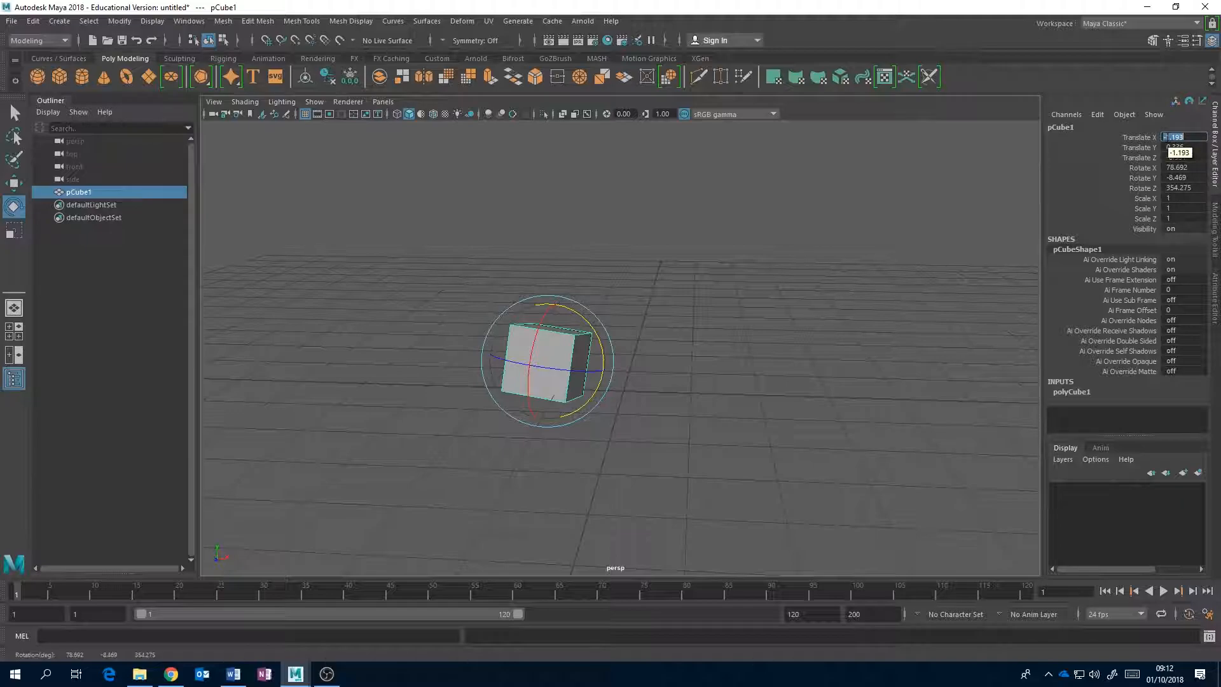
type("0")
key("Tab")
type("0")
key("Tab")
type("0")
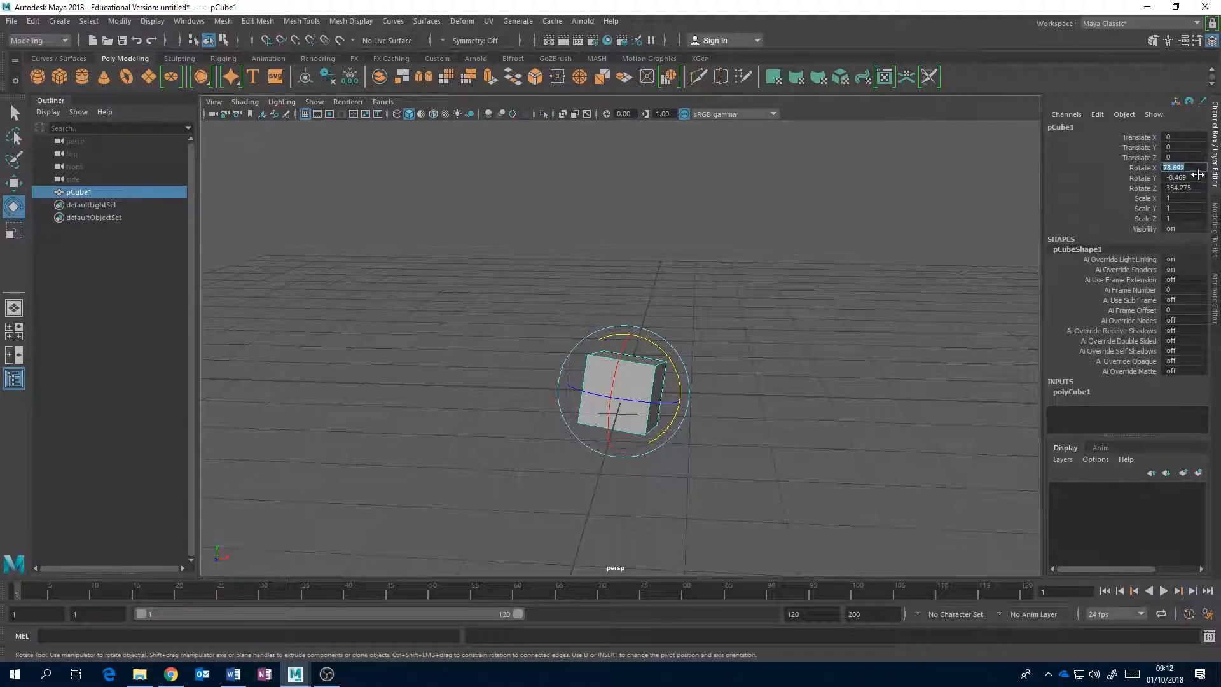
Set the cube's Rotate X, Y and Z values to 0.
type("0")
key("Tab")
type("0")
key("Tab")
type("0")
key("Tab")
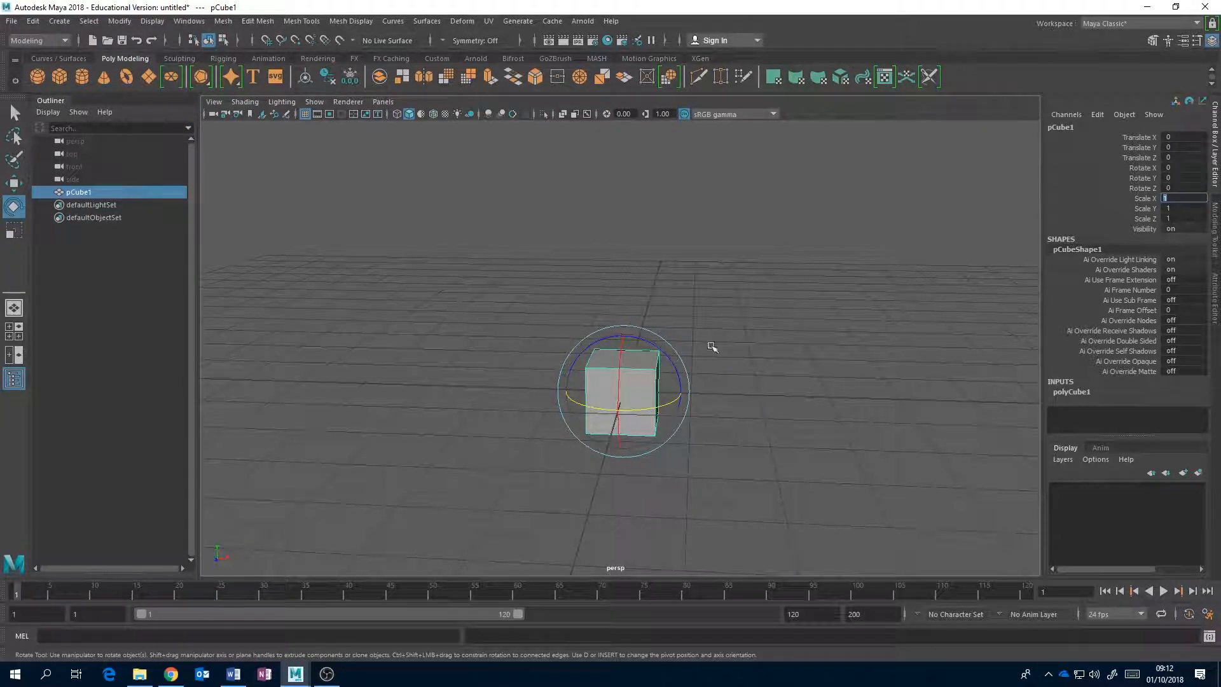
Set the cube's Scale X, Y and Z values to 0.
left_click(1119, 208)
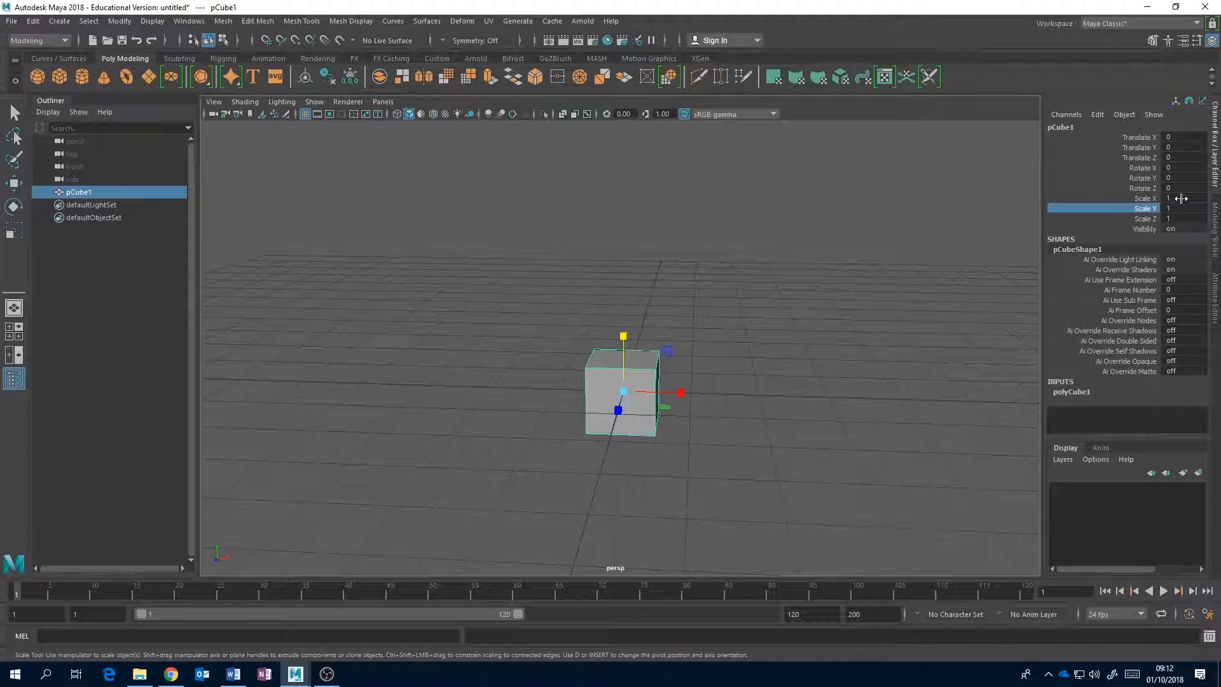
left_click(1182, 198)
type("0")
key("Tab")
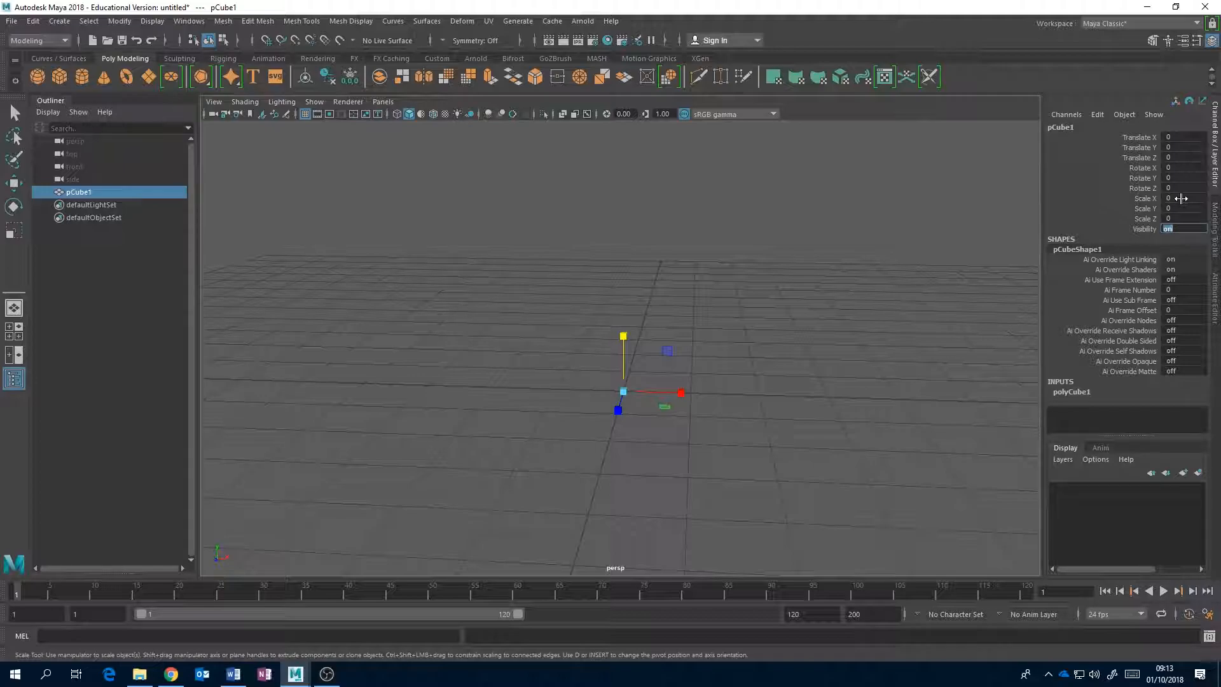
Set the cube's Scale X, Y and Z values to 1.
left_click(1180, 198)
type("1")
key("Tab")
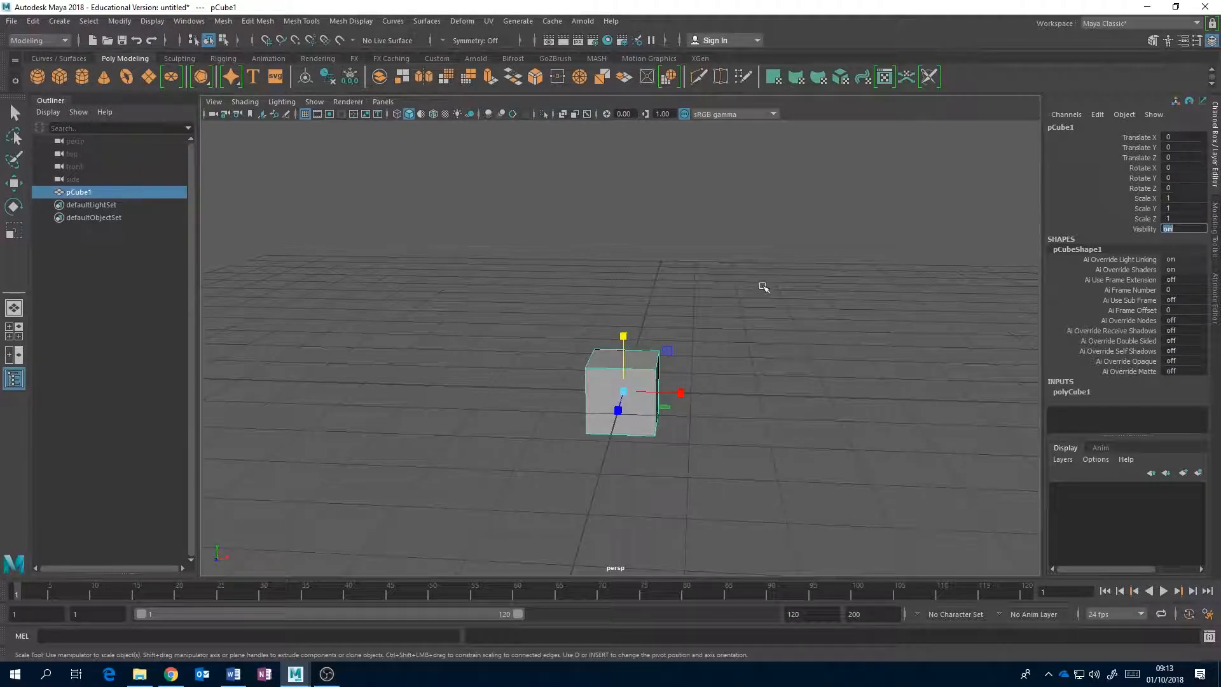
Reselect the cube and scale it into a flat slab of about 4.405 in X and Z and 0.152 in Y.
left_click(763, 287)
key("e")
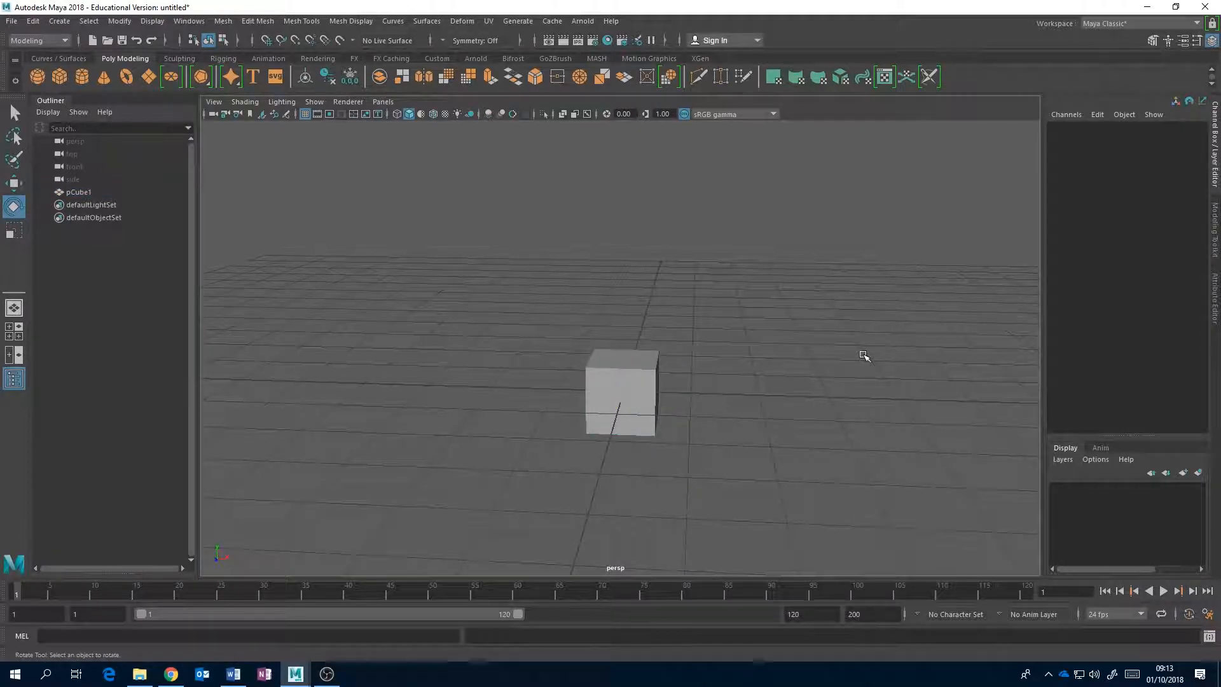
left_click_drag(658, 369, 728, 318, "alt")
left_click(636, 382)
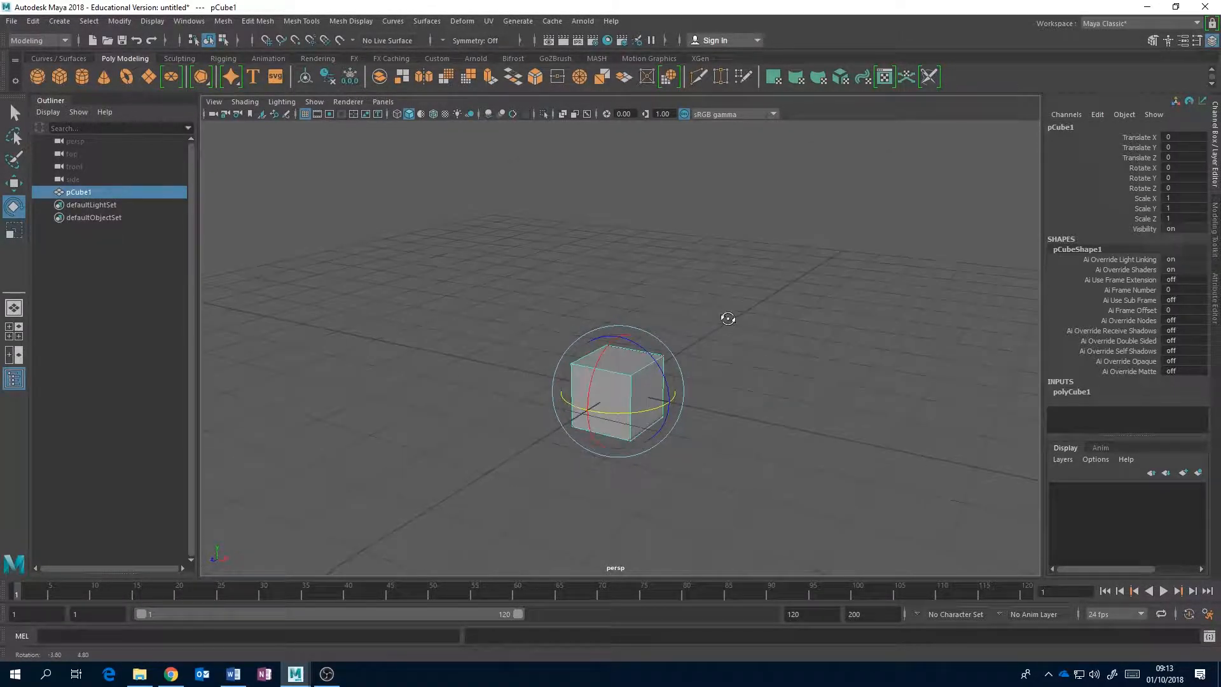
key("r")
left_click_drag(621, 334, 855, 475)
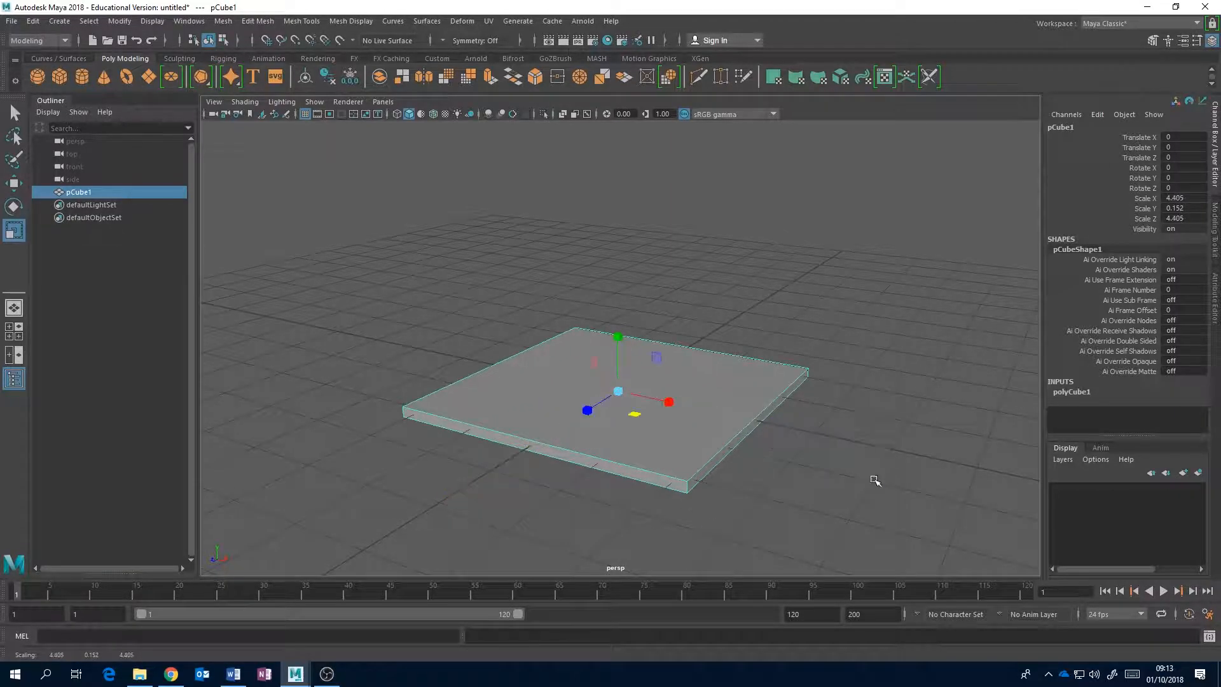
Duplicate the slab and move the copy along the X axis to about -6.523.
left_click_drag(840, 422, 763, 407, "alt")
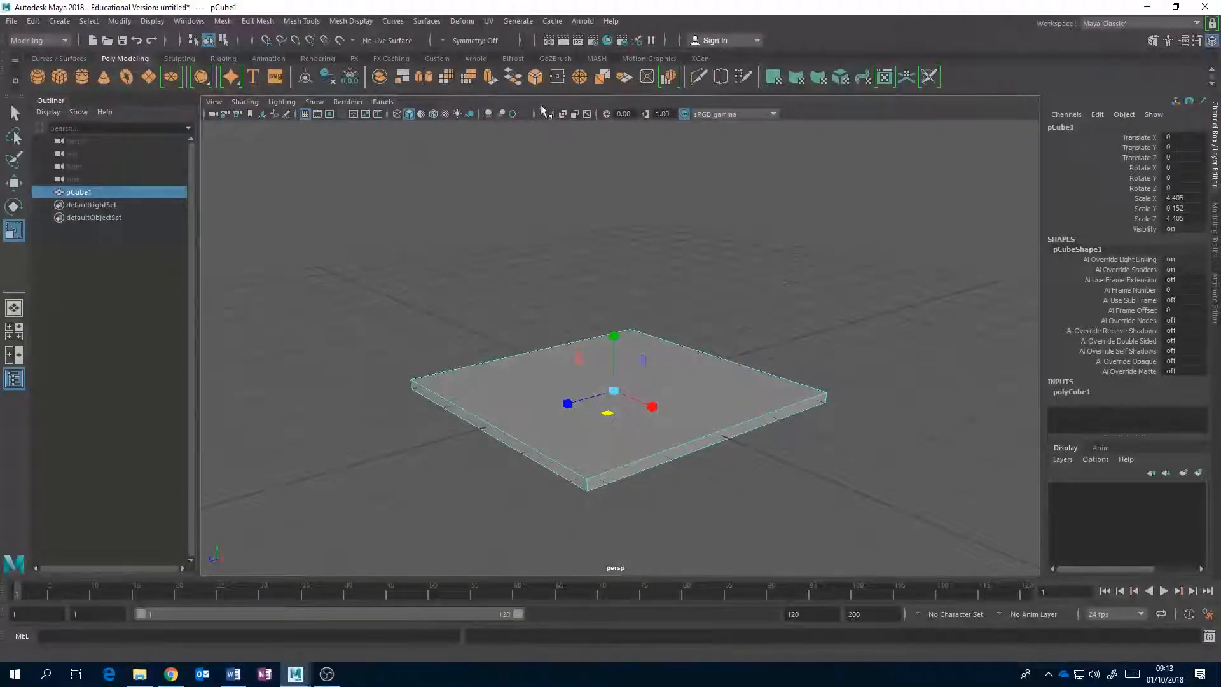
left_click(33, 21)
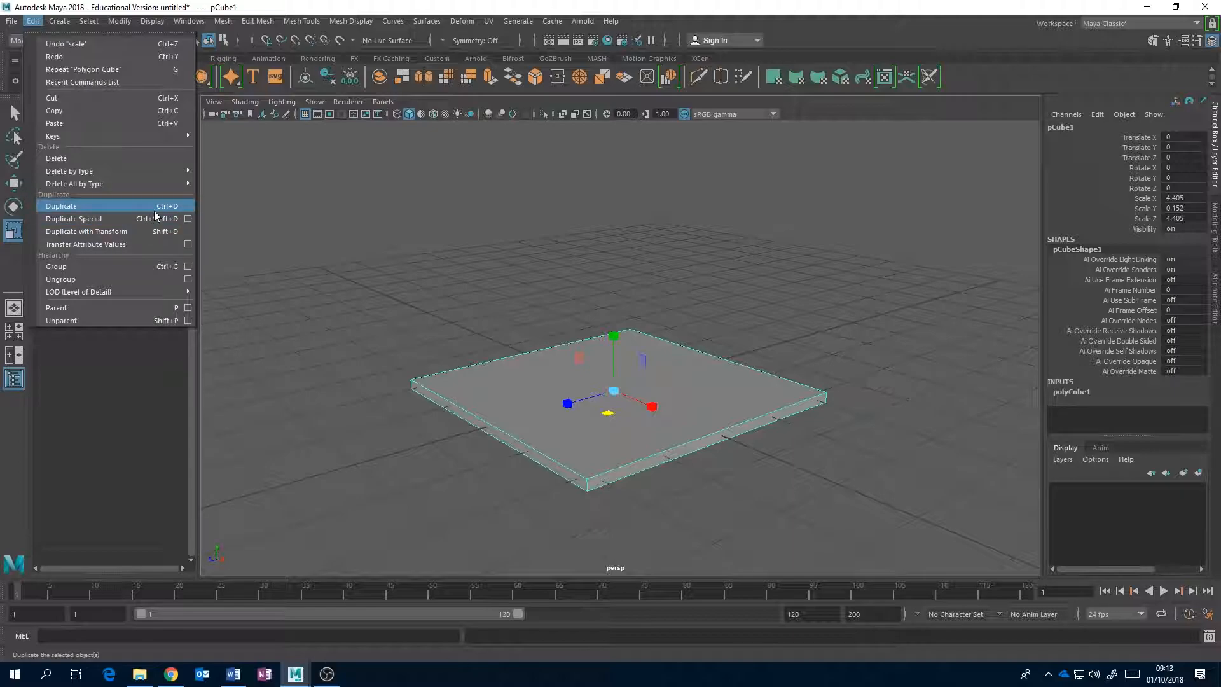
left_click(372, 5)
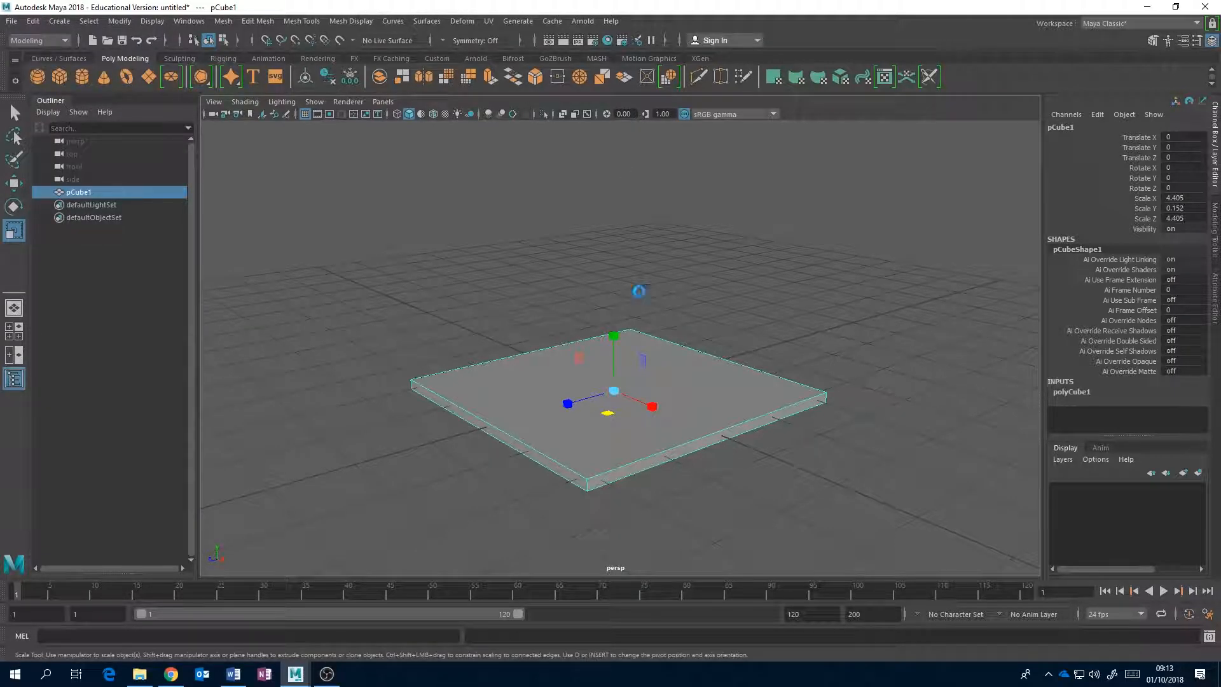
key("ctrl+d")
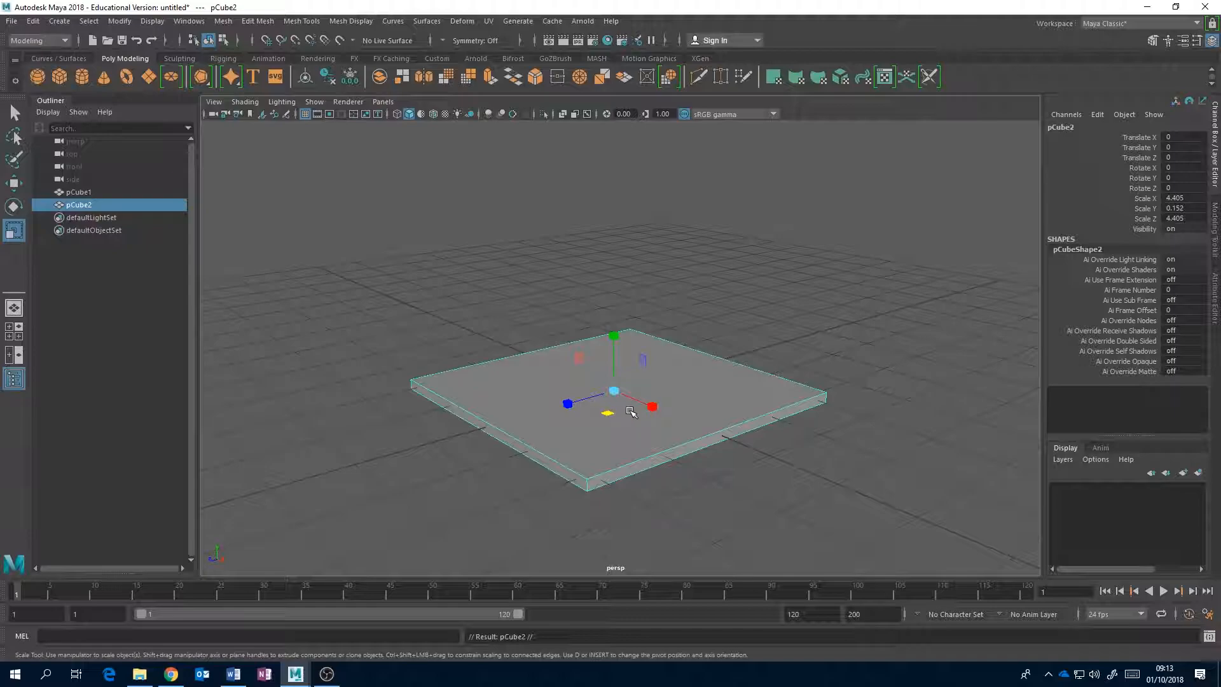
key("w")
left_click_drag(655, 407, 443, 296)
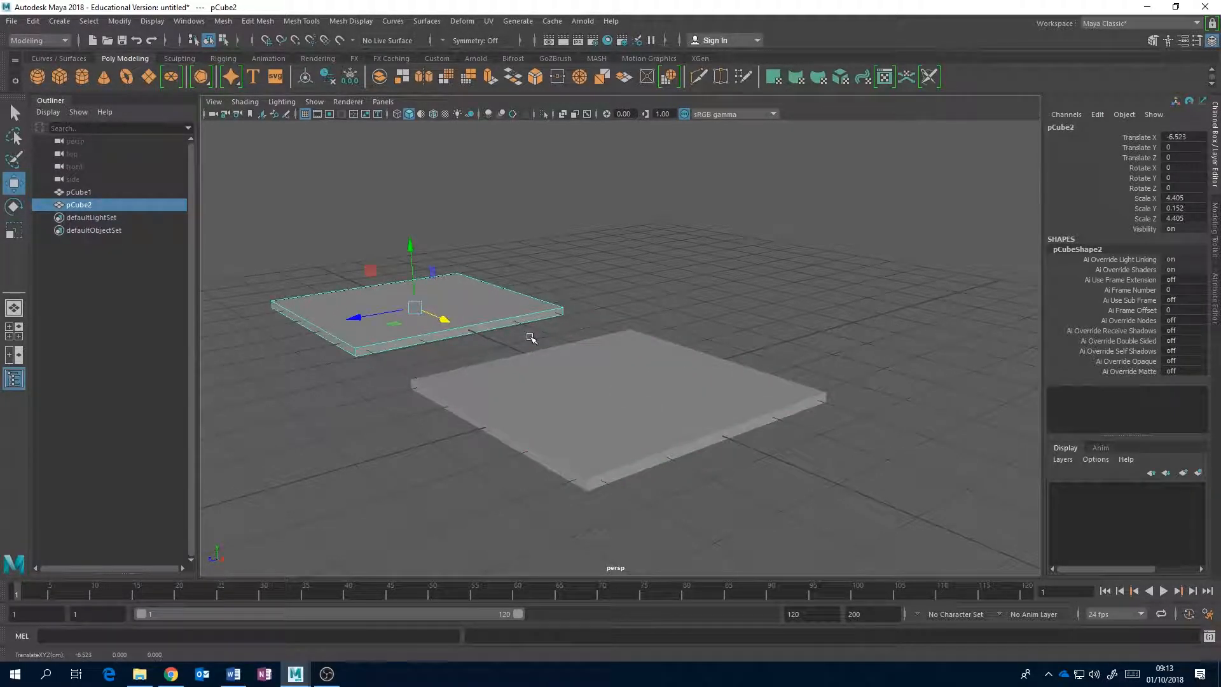
Duplicate the second slab, move the copy along X to about -13.093, and duplicate that copy in place.
key("ctrl+d")
middle_click_drag(518, 338, 633, 437, "alt")
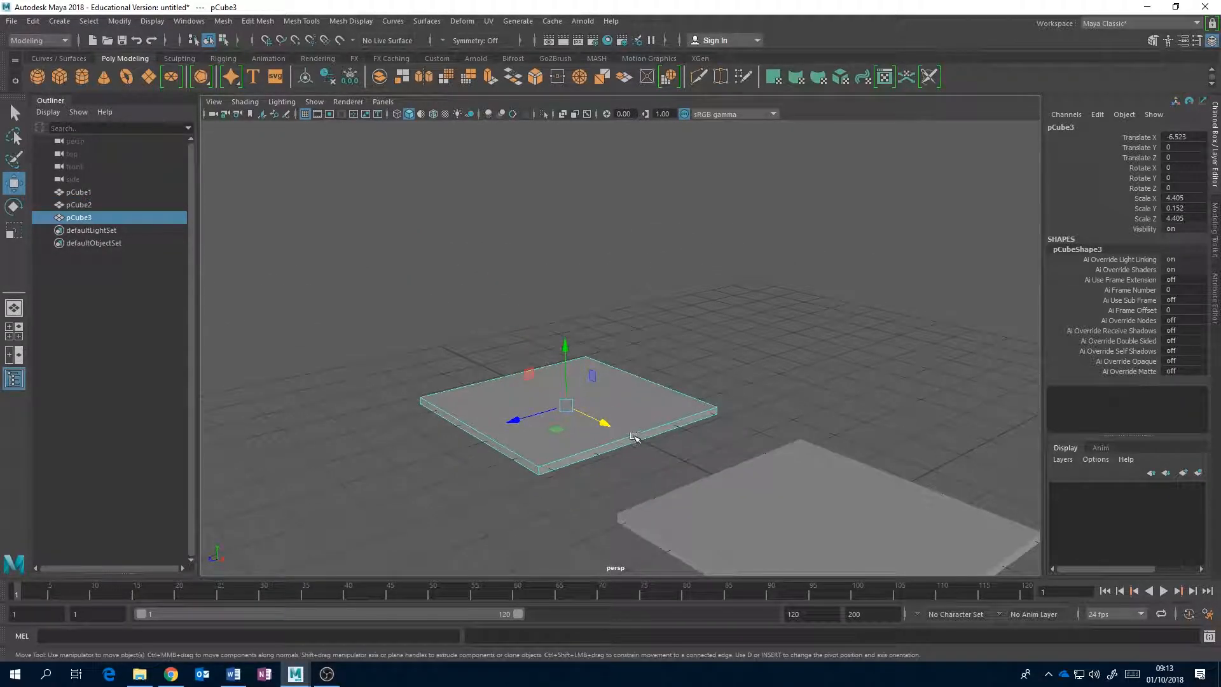
left_click_drag(604, 423, 450, 326)
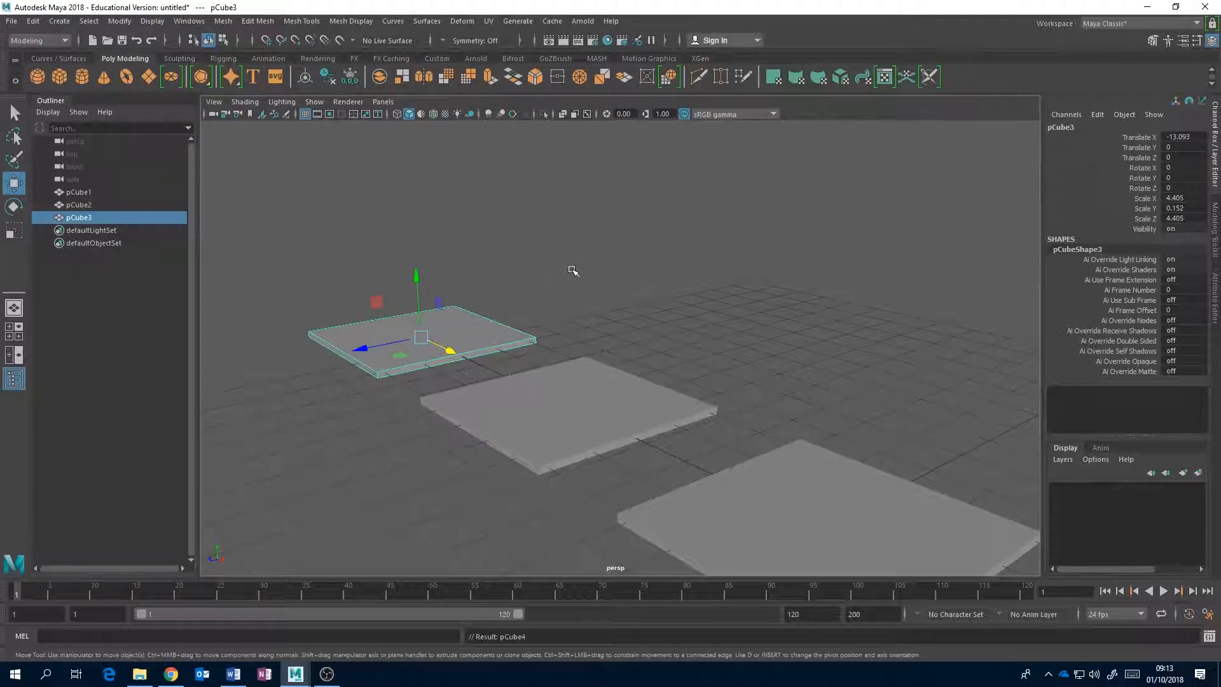
key("ctrl+d")
left_click_drag(480, 351, 583, 393, "alt")
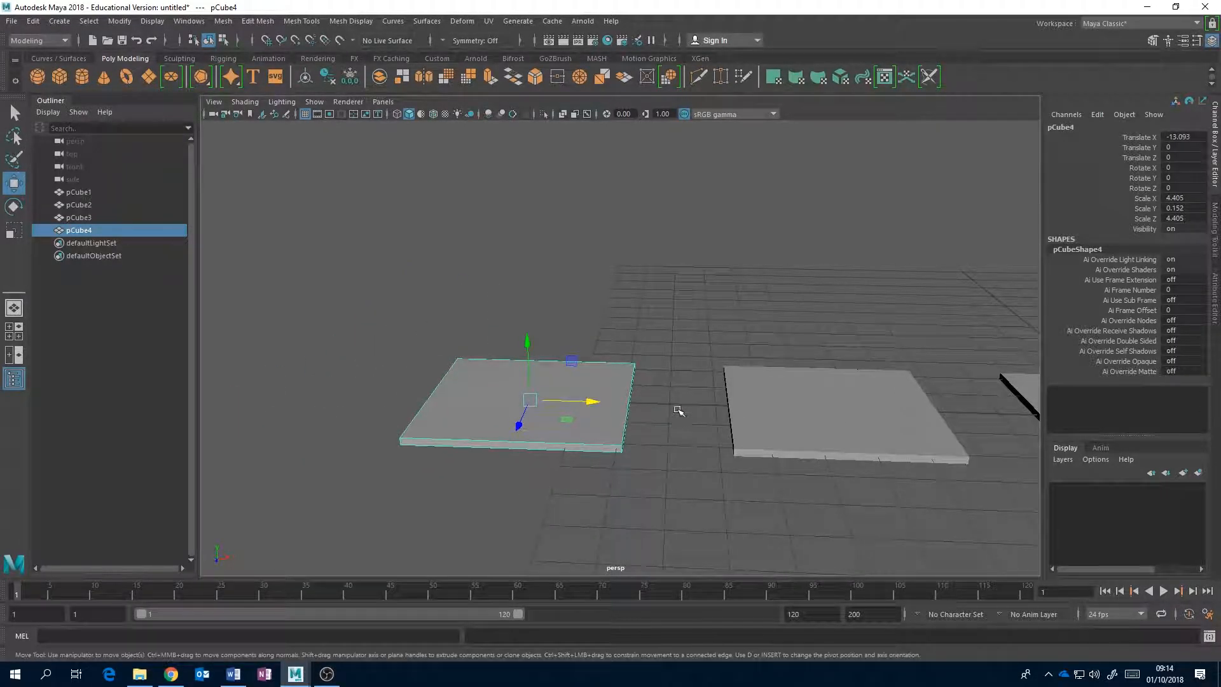
Duplicate the slab at X -6.523, move the copy to about Z -5.572, and repeat with Duplicate with Transform to Z -11.144.
left_click_drag(798, 398, 694, 344, "alt")
left_click(621, 417)
middle_click_drag(694, 344, 491, 261, "alt")
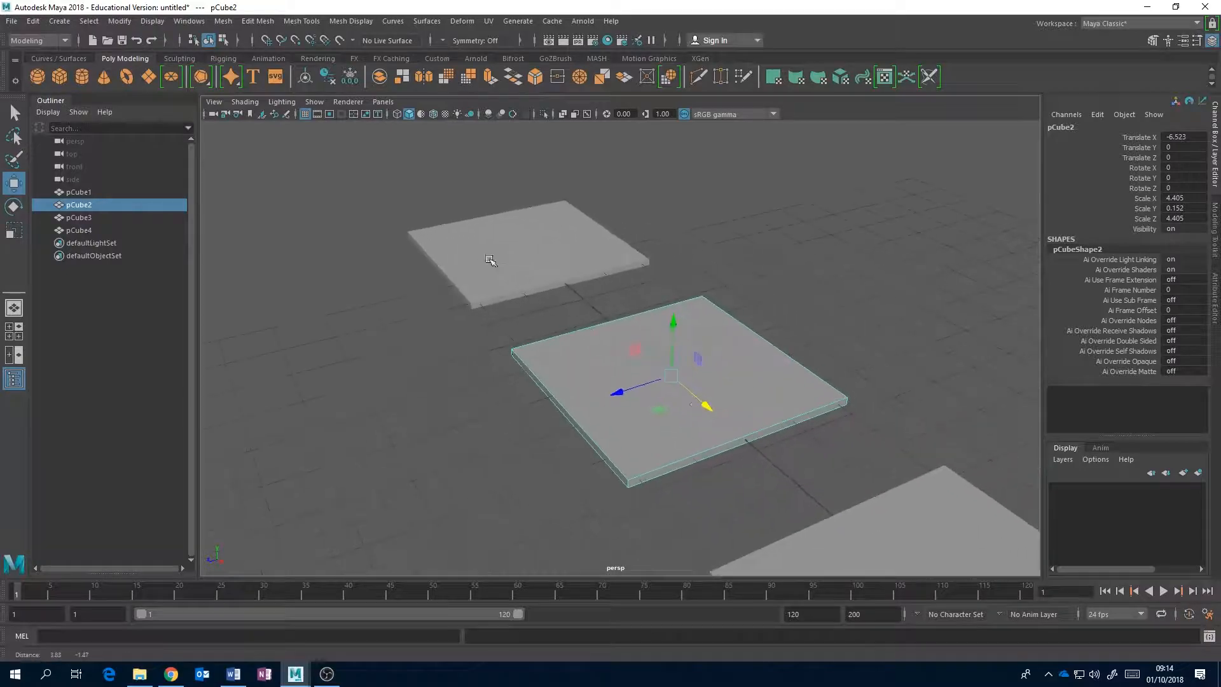
key("ctrl+d")
left_click_drag(637, 386, 861, 299)
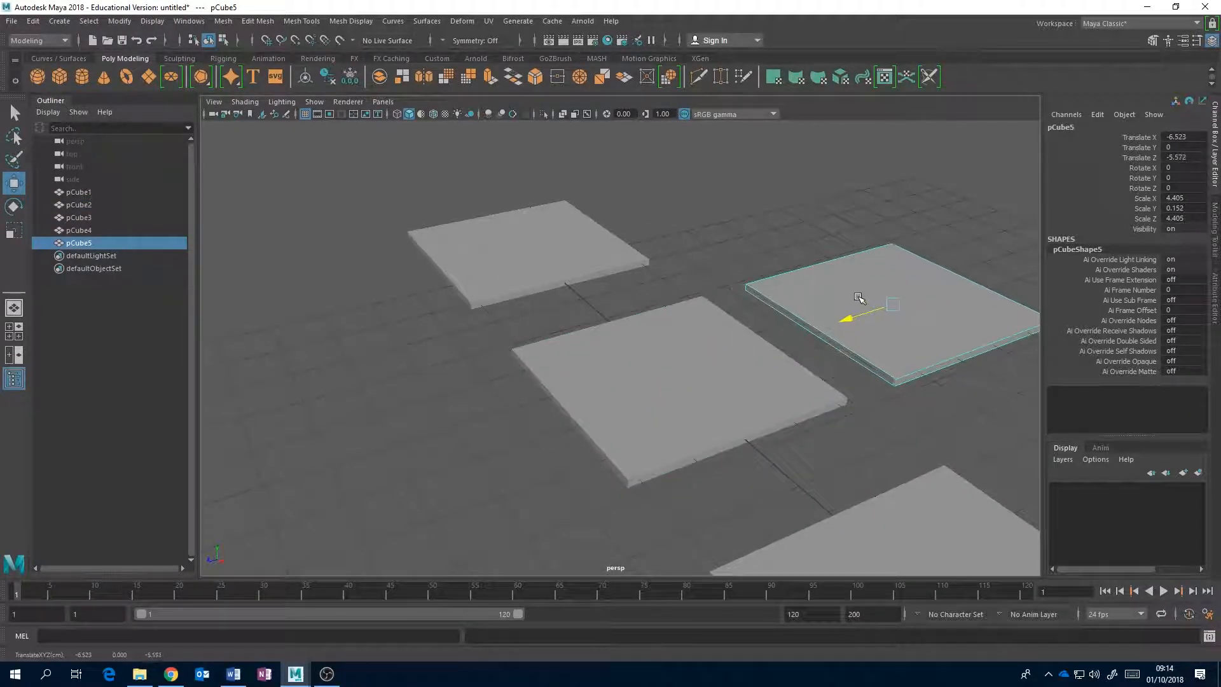
key("shift+d")
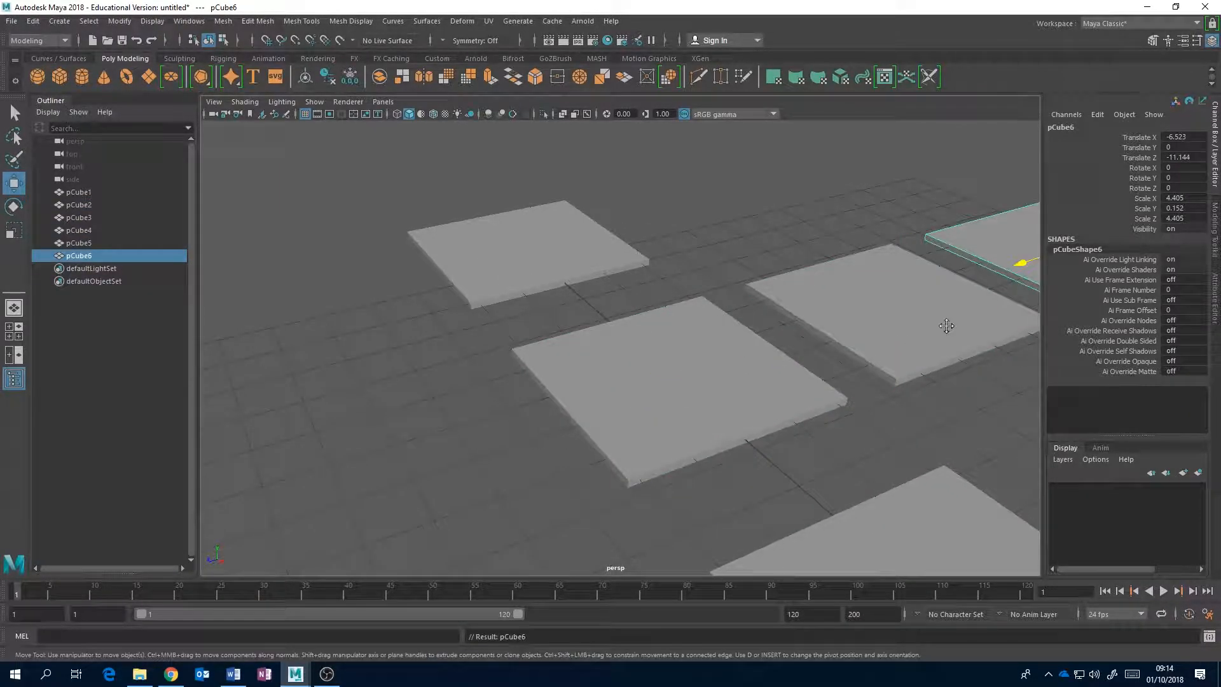
Repeat Duplicate with Transform on the last slab to extend the row along Z to about -33.432.
middle_click_drag(949, 332, 682, 420, "alt")
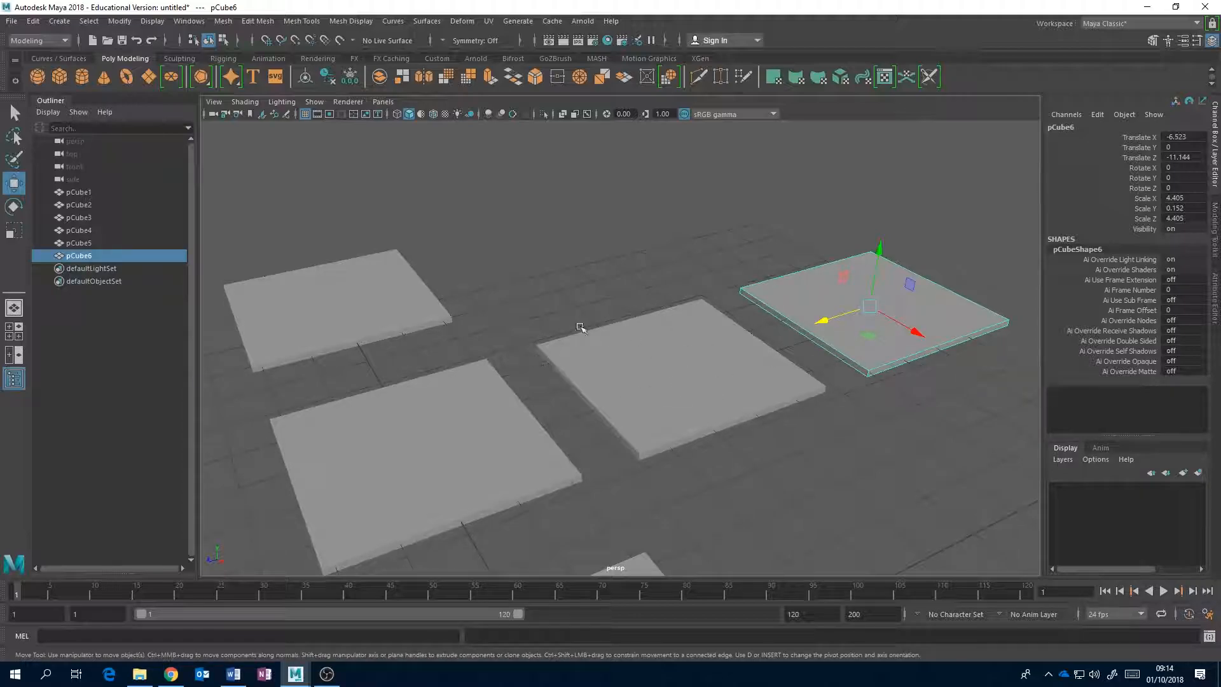
right_click_drag(837, 378, 729, 428, "alt")
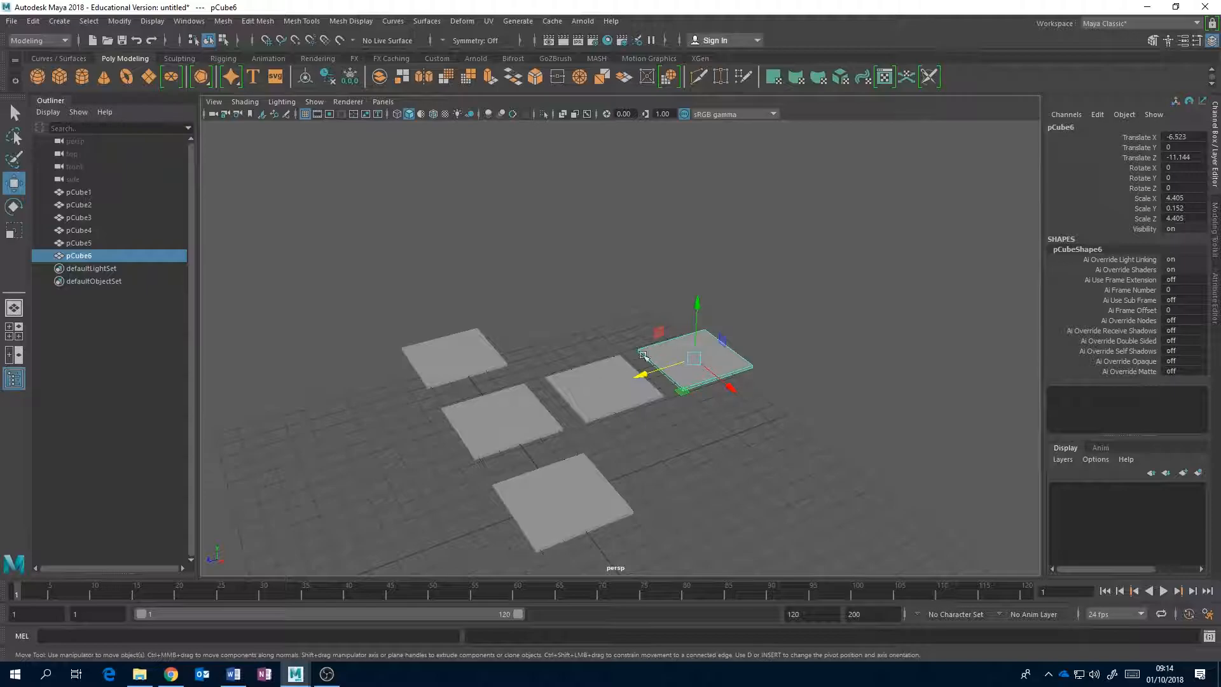
key("shift+d")
key("shift+d")
key("shift+d")
key("shift+d")
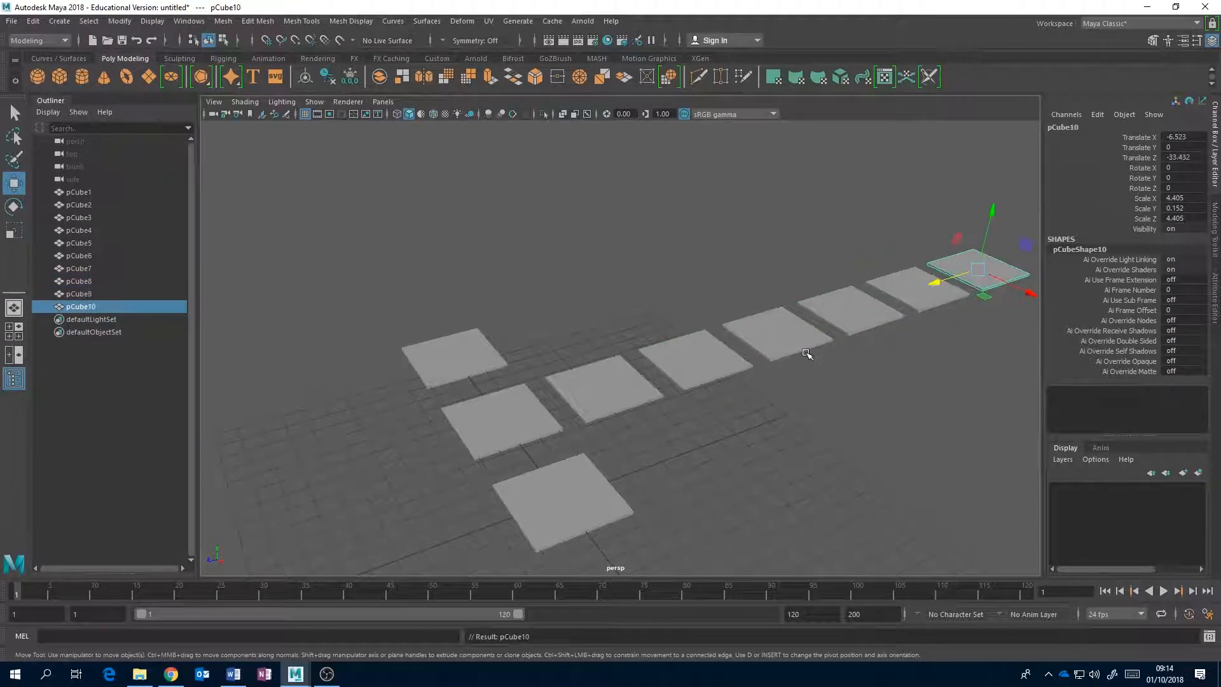
Delete the whole row of slabs that was copied along the Z axis.
left_click_drag(735, 428, 768, 428, "alt")
left_click_drag(972, 209, 569, 408)
key("Delete")
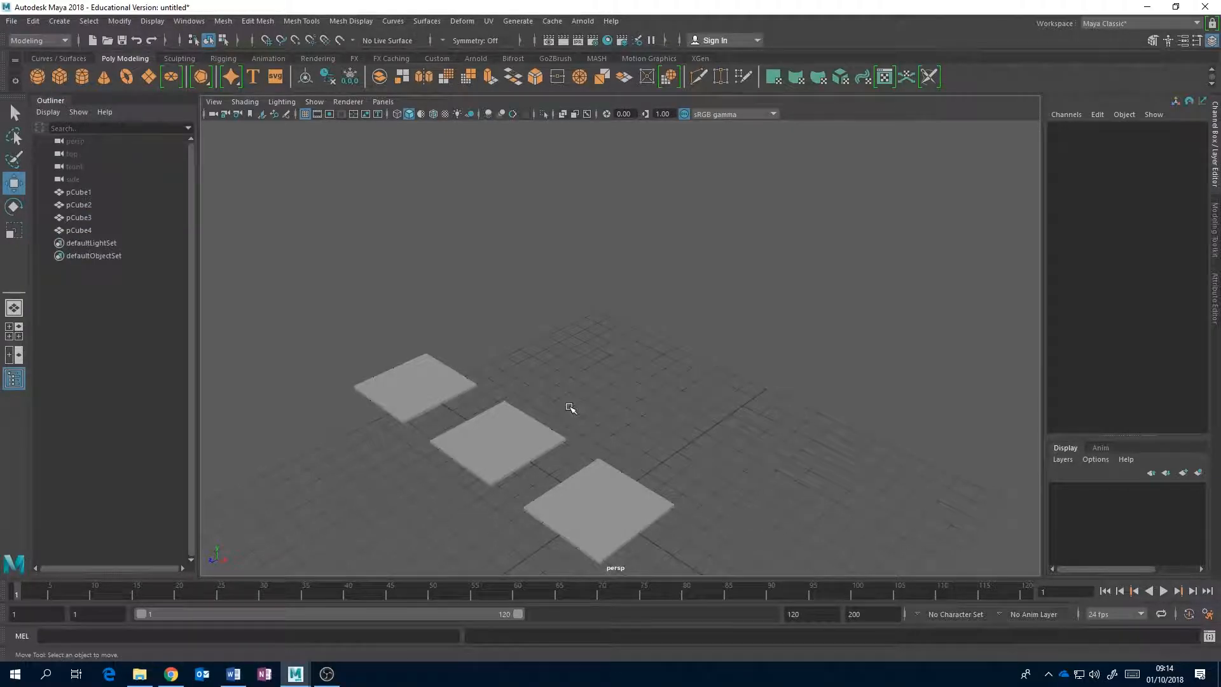
Duplicate the slab at the origin and move the copy along the Z axis to about -8.695.
left_click(643, 494)
left_click_drag(643, 493, 689, 392, "alt")
scroll(684, 390, "up", 4)
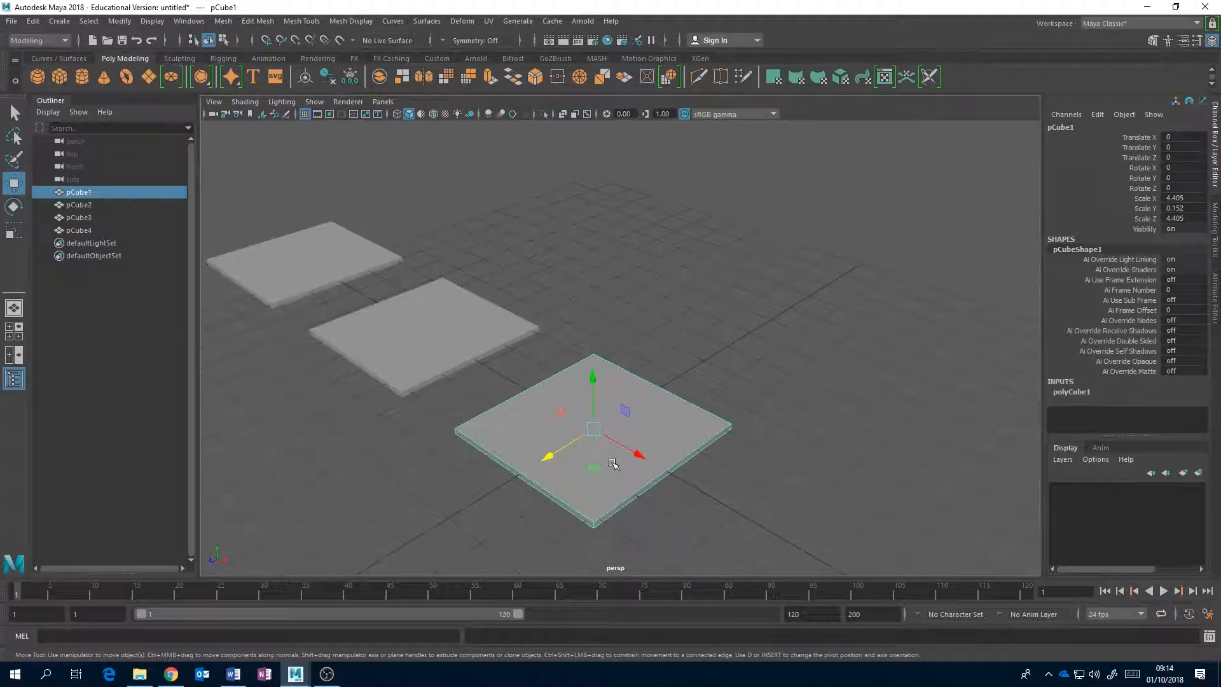
key("ctrl+d")
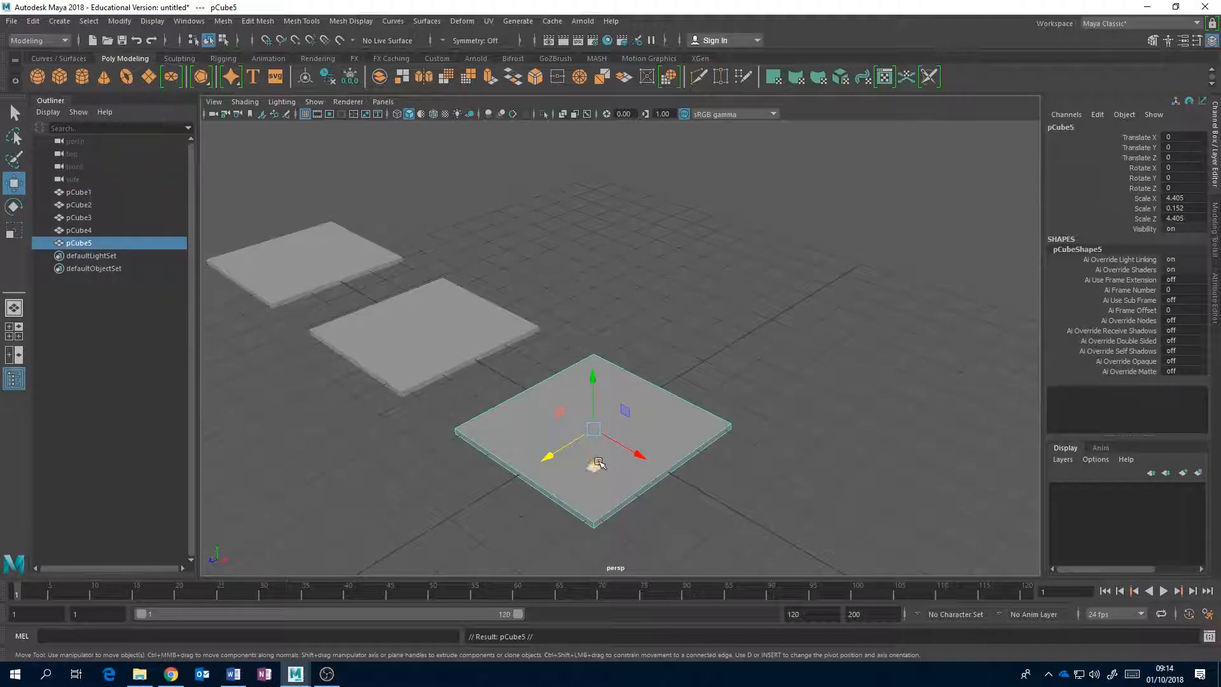
left_click_drag(569, 449, 775, 454)
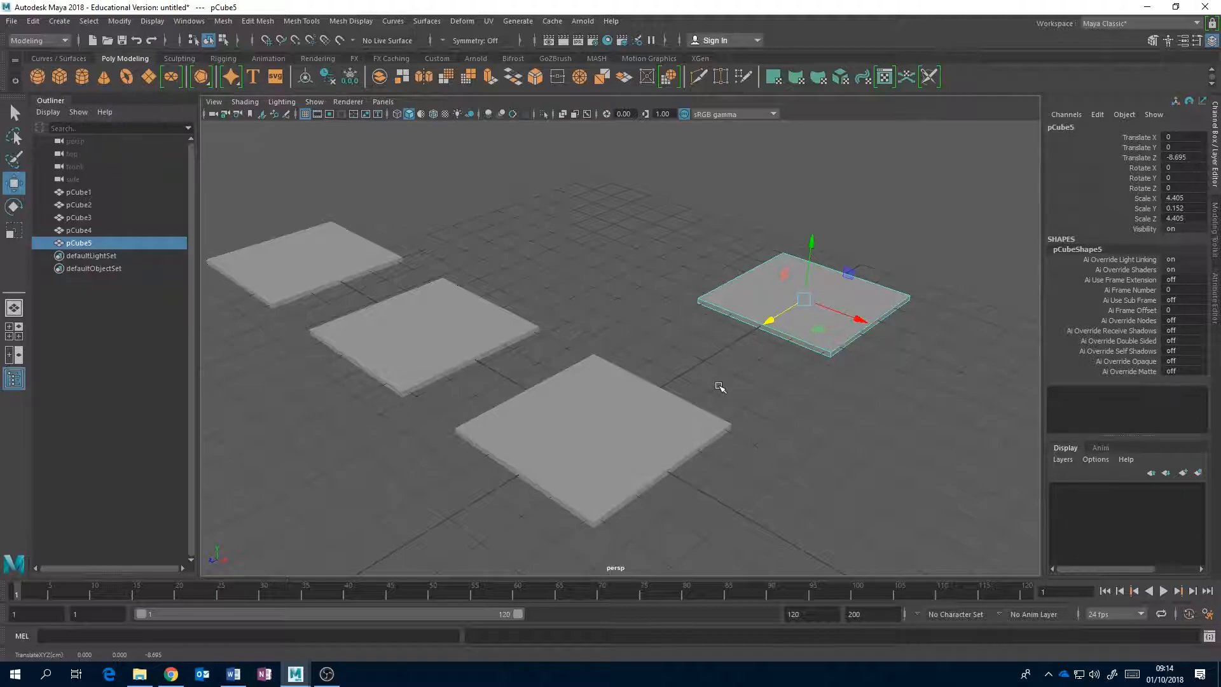
Add two more evenly spaced slabs with Duplicate with Transform, ending at about Z -26.084.
middle_click_drag(847, 354, 681, 455, "alt")
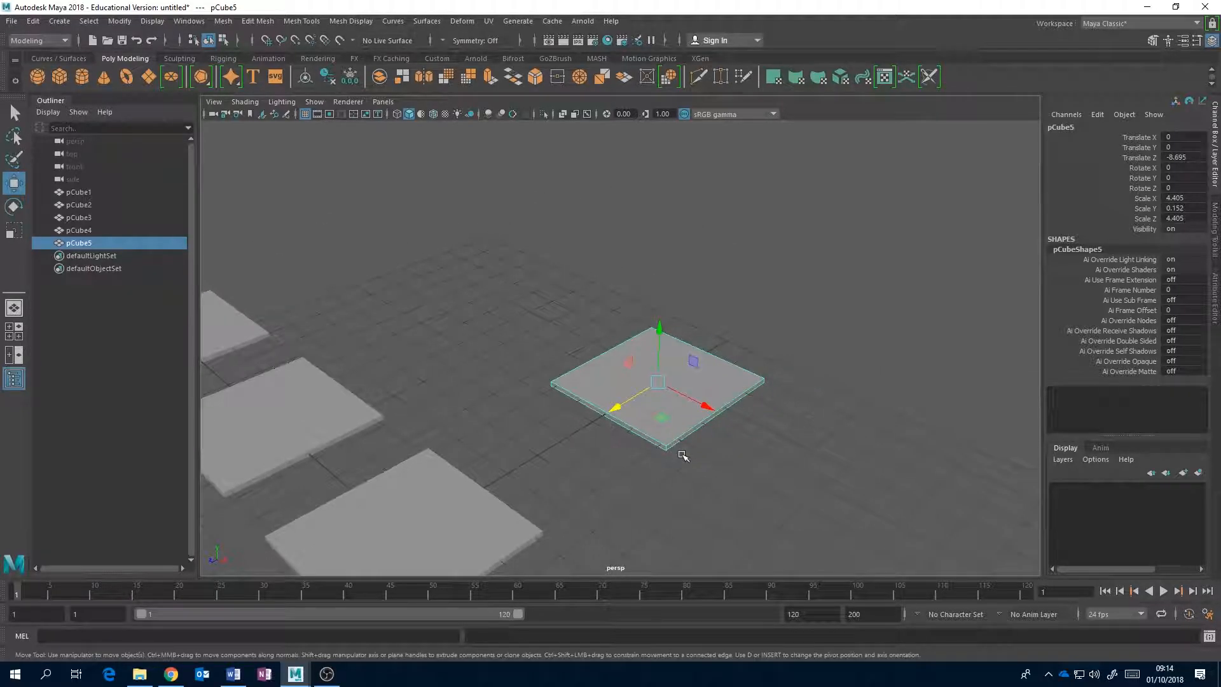
key("shift+d")
key("shift+d")
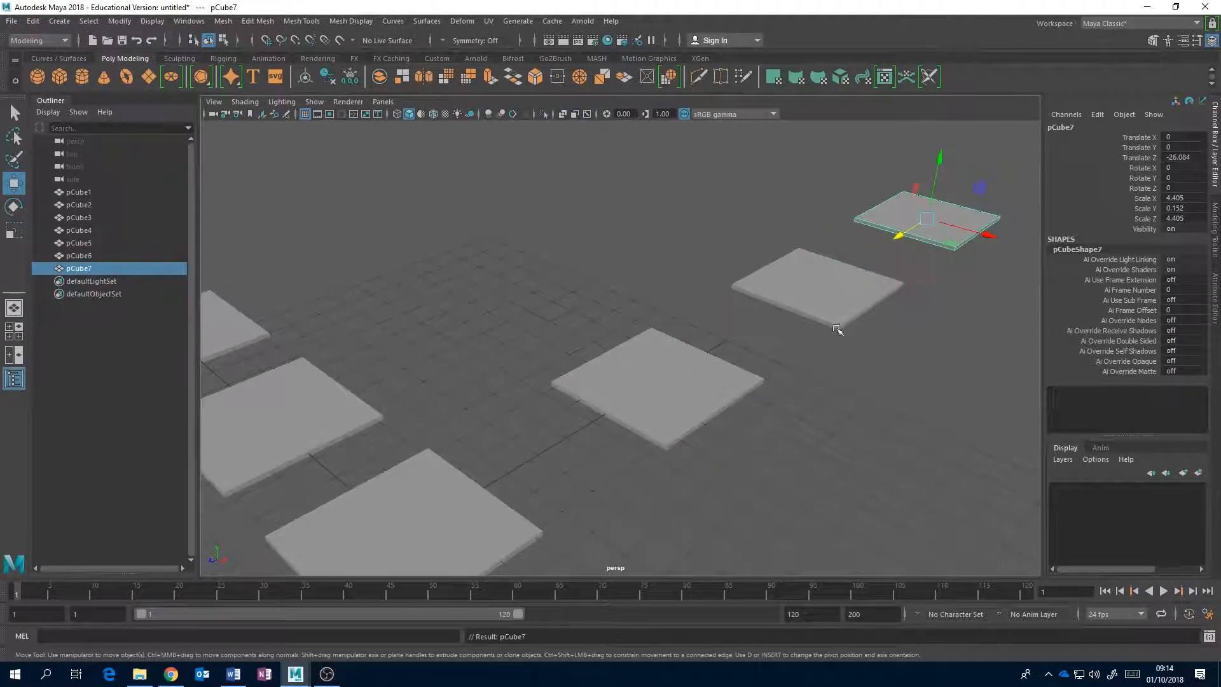
Delete the three slabs spaced out along Z from the origin slab.
middle_click_drag(909, 317, 797, 344, "alt")
left_click_drag(968, 230, 526, 449)
key("Delete")
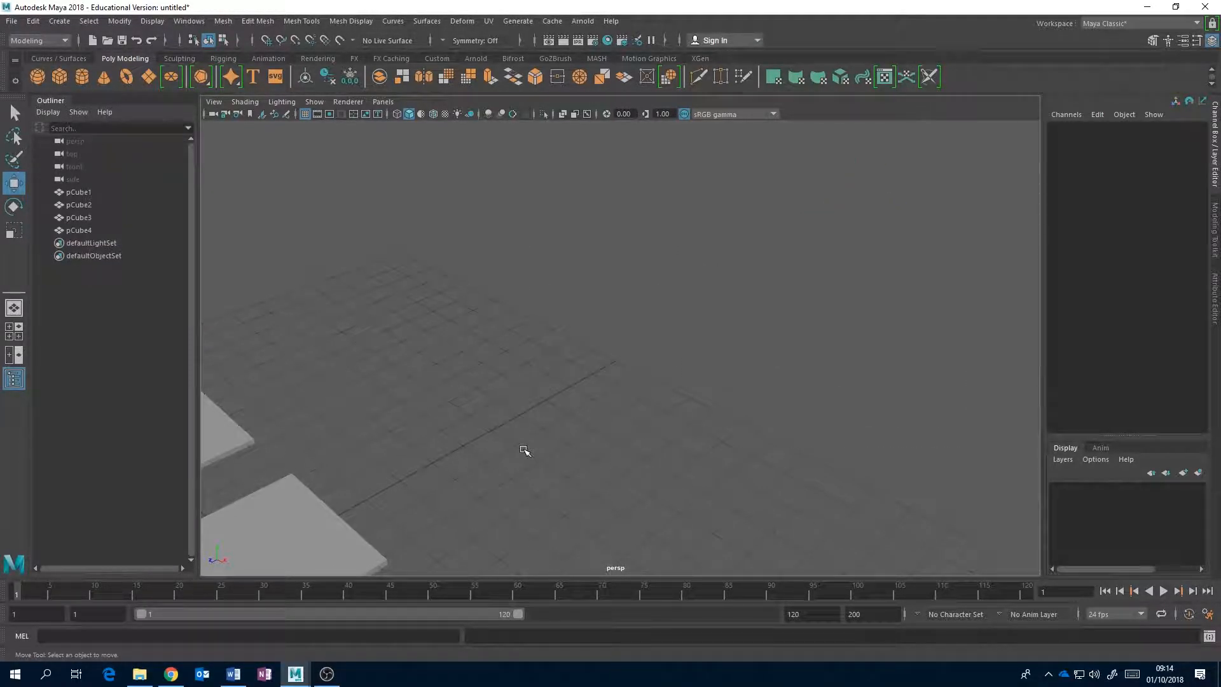
Select all the remaining slabs and delete them to empty the scene.
middle_click_drag(515, 490, 752, 348, "alt")
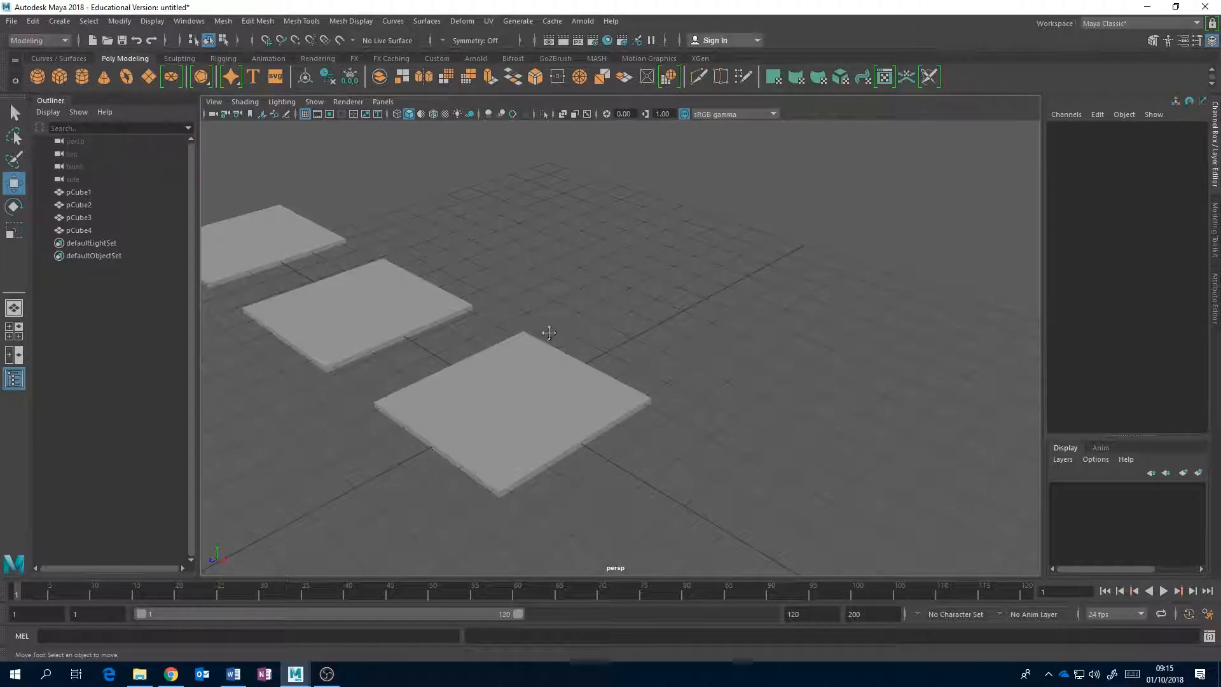
middle_click_drag(356, 312, 597, 354, "alt")
left_click_drag(597, 354, 684, 338, "alt")
right_click_drag(684, 337, 608, 343, "alt")
left_click_drag(849, 287, 414, 425)
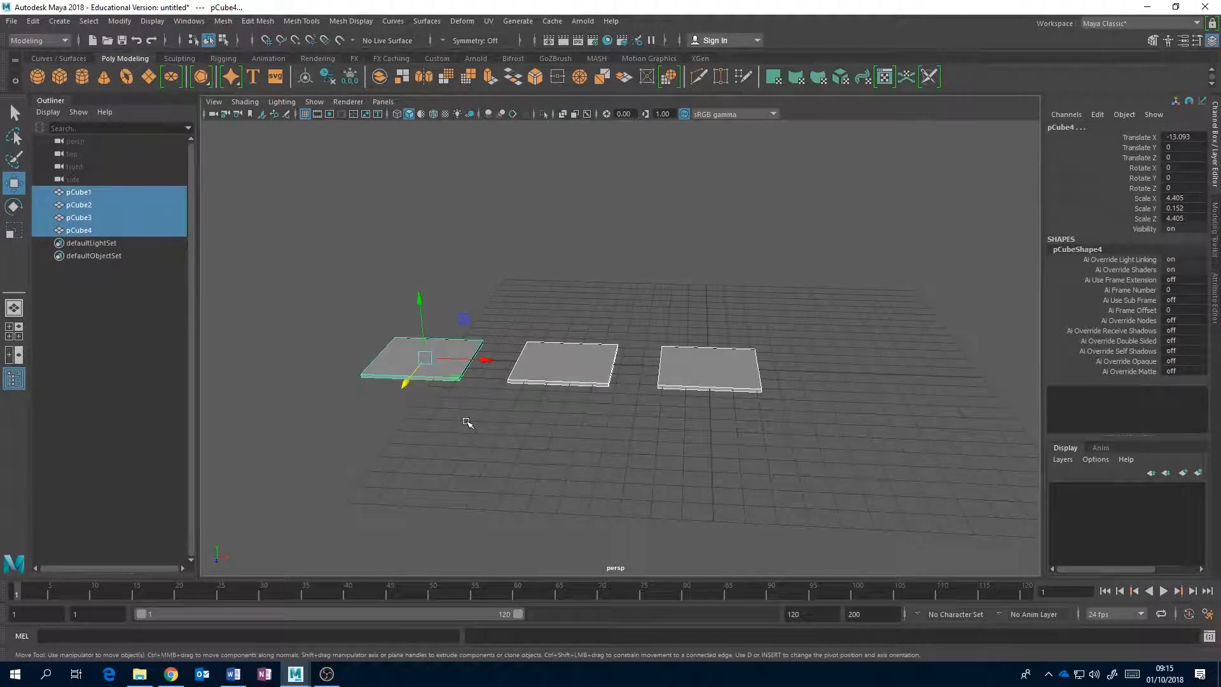
key("Delete")
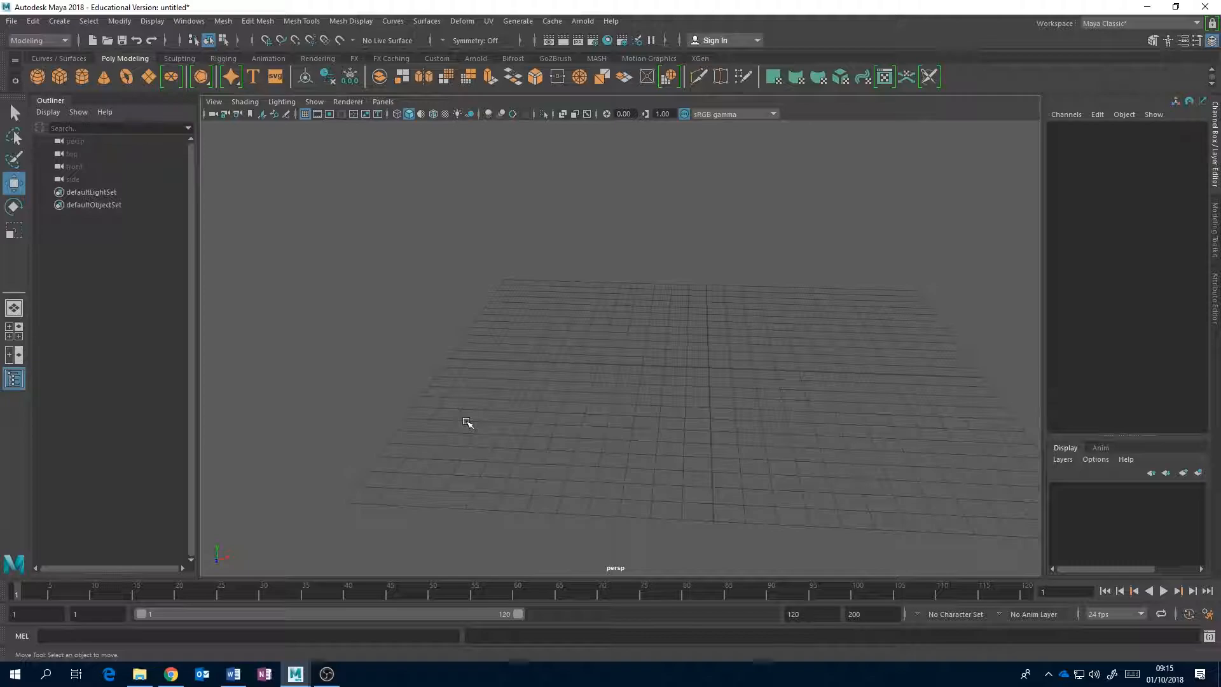
Create a polygon cube, scale it to about 2.657 in X and Z and 0.914 in Y, and move it to about X -1.149.
left_click_drag(646, 273, 482, 242, "alt")
left_click(59, 76)
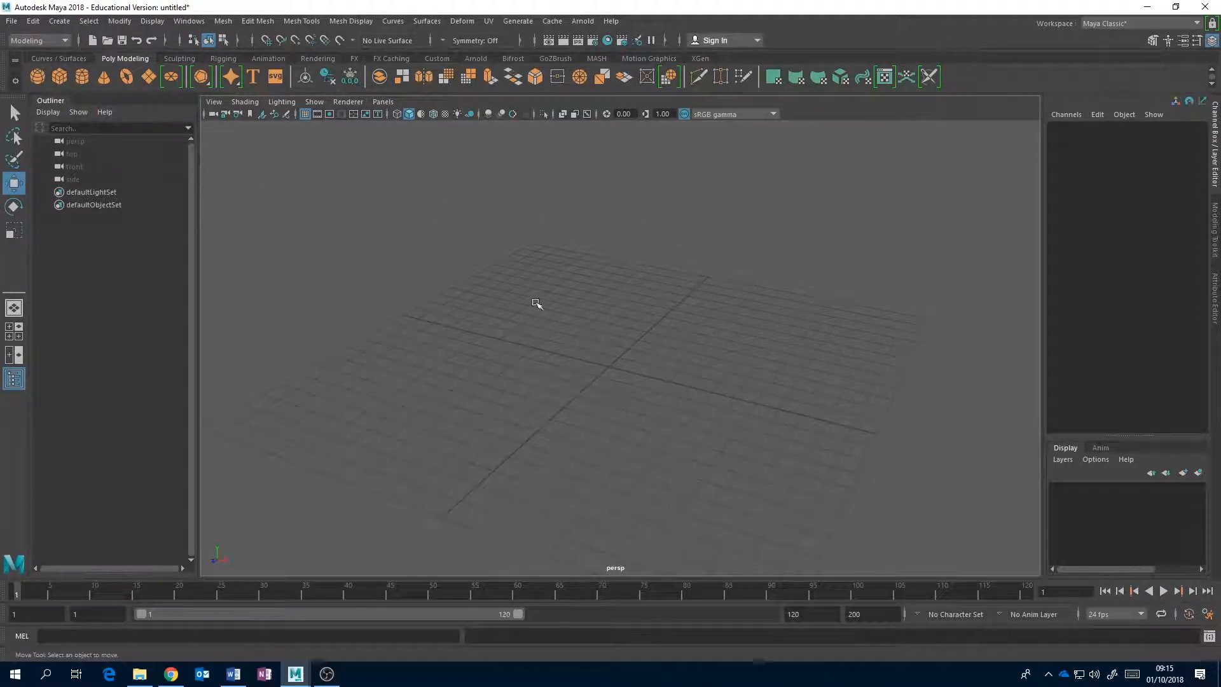
left_click_drag(645, 377, 602, 210)
key("r")
key("w")
Duplicate the low block, scale the copy to about 3.874 in Y, and position it at about X -0.274, Y 1.959.
key("ctrl+d")
key("r")
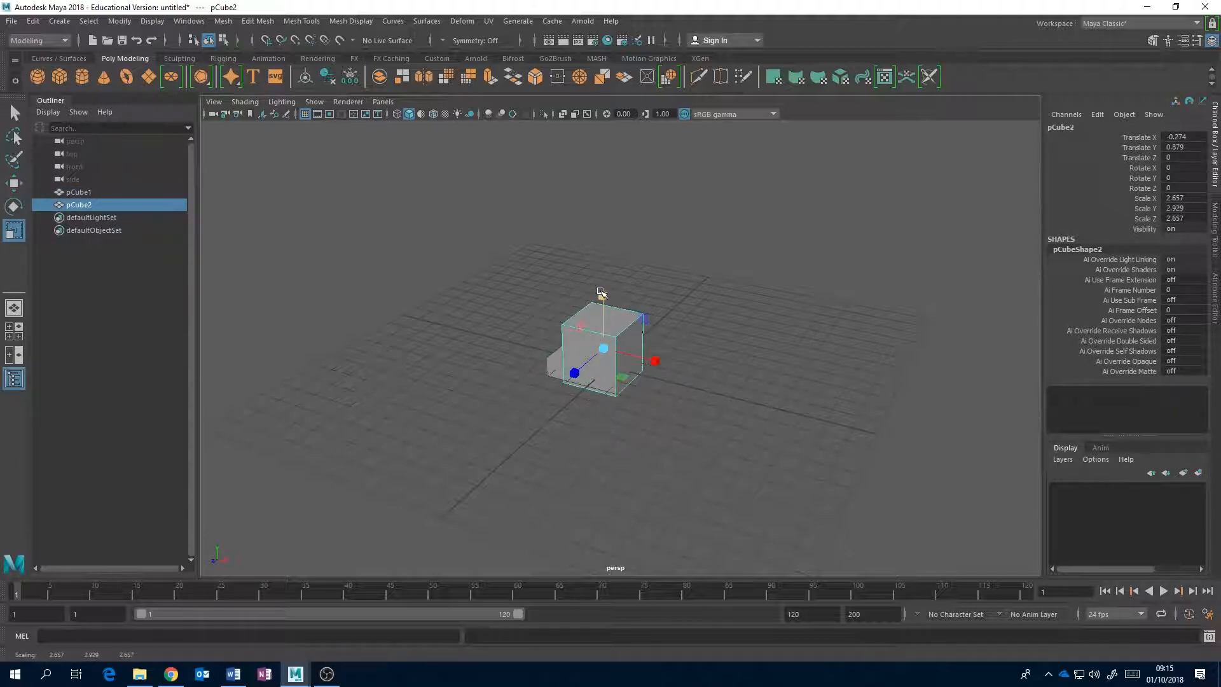
left_click_drag(602, 294, 602, 275)
key("w")
left_click_drag(604, 324, 639, 365)
scroll(681, 323, "up", 4)
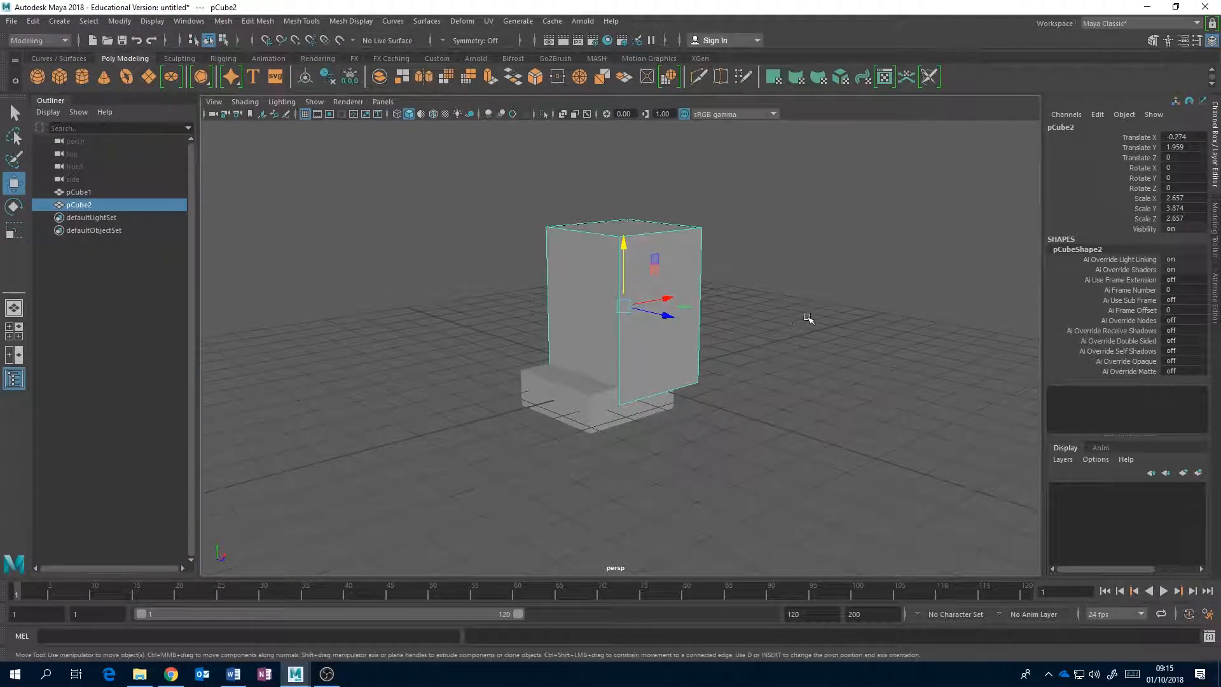
Select both the low block pCube1 and the tall block pCube2 and group them.
left_click_drag(823, 220, 548, 471)
left_click(748, 338)
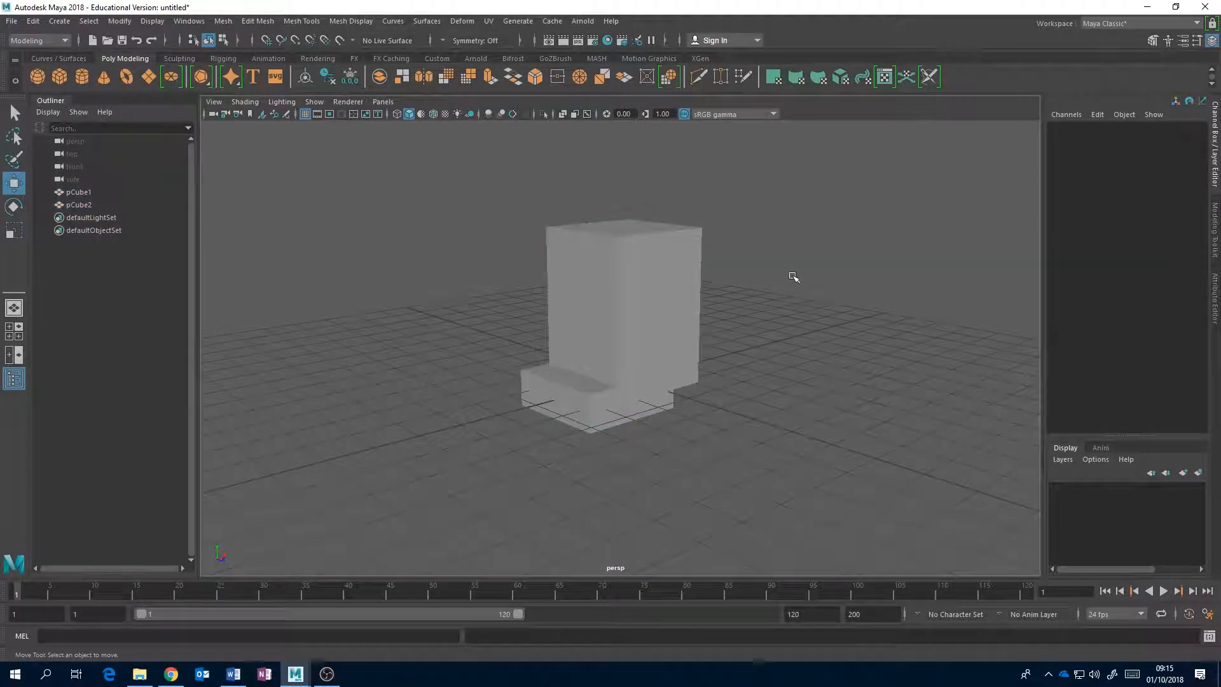
left_click_drag(841, 221, 471, 485)
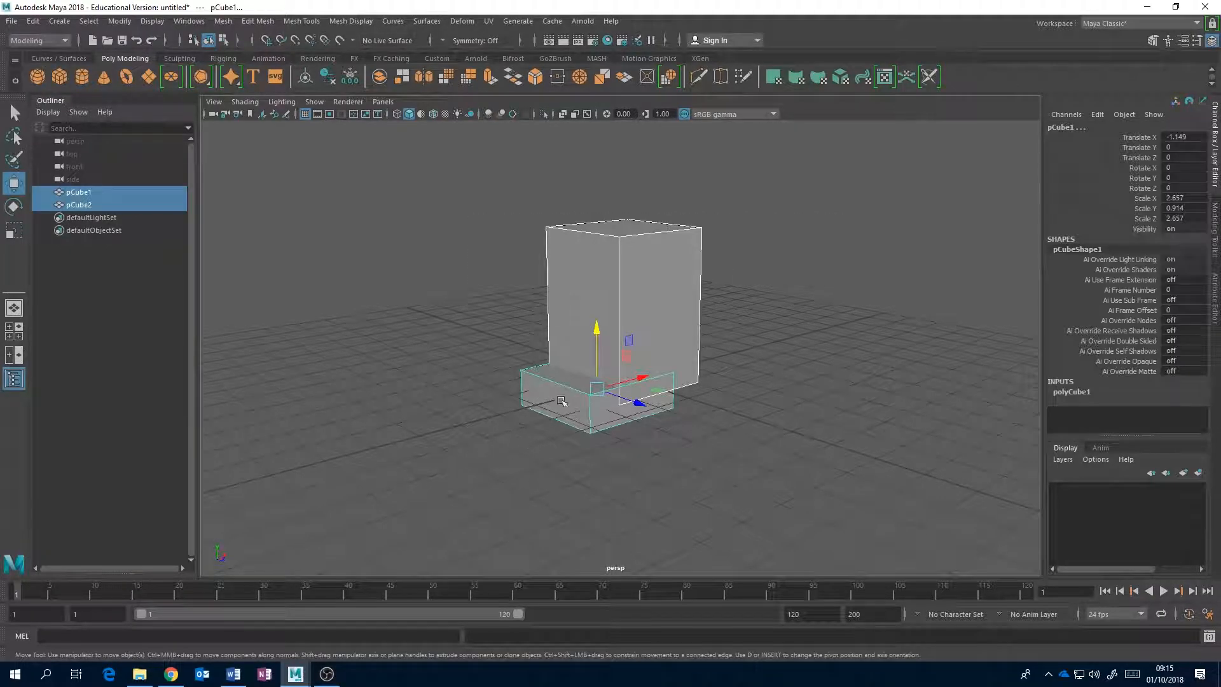
left_click_drag(820, 240, 512, 444)
left_click(78, 192)
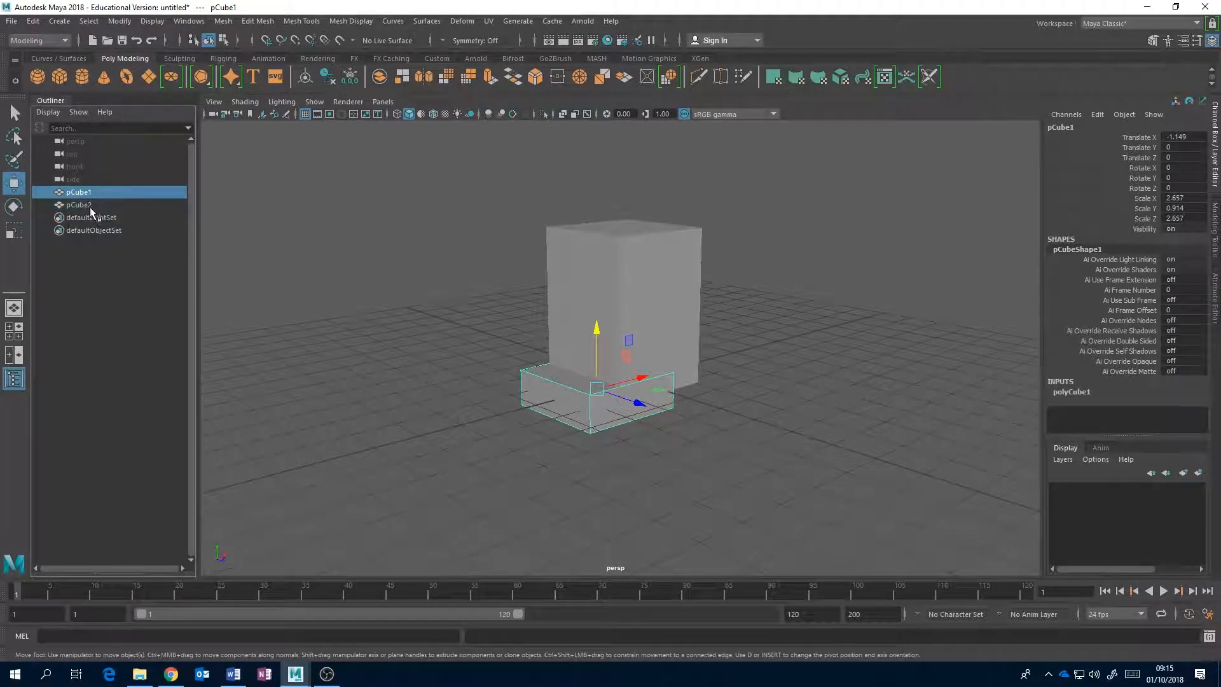
left_click(81, 205, "ctrl")
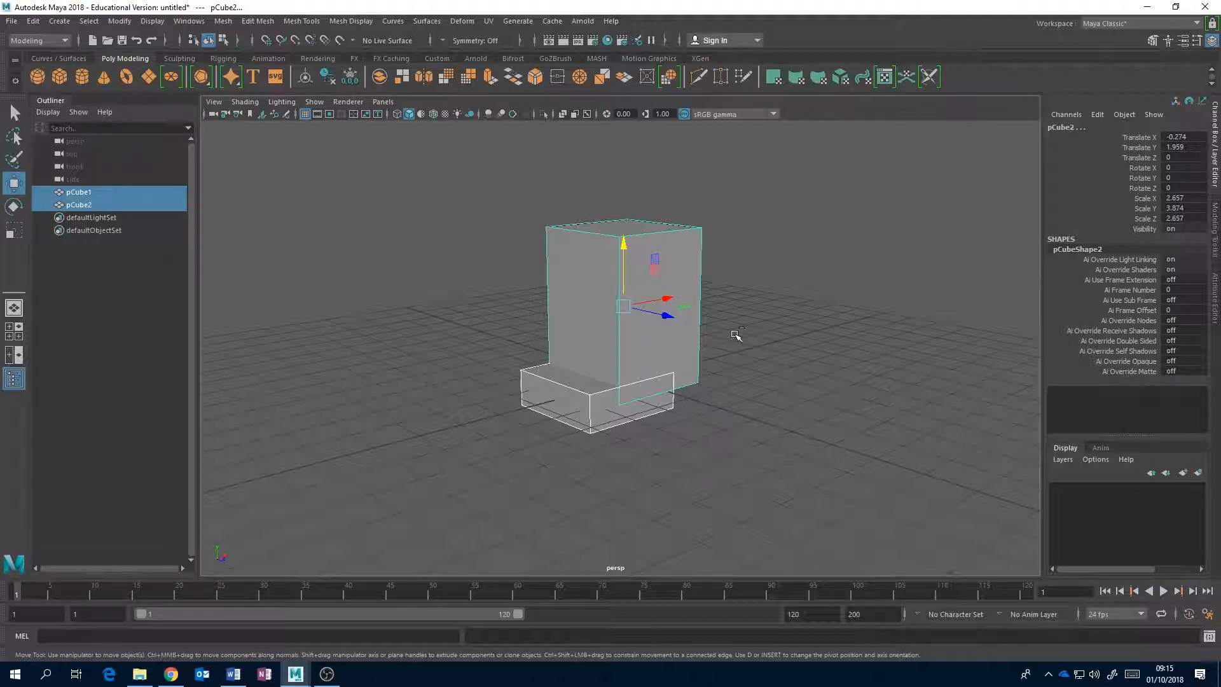
key("ctrl+g")
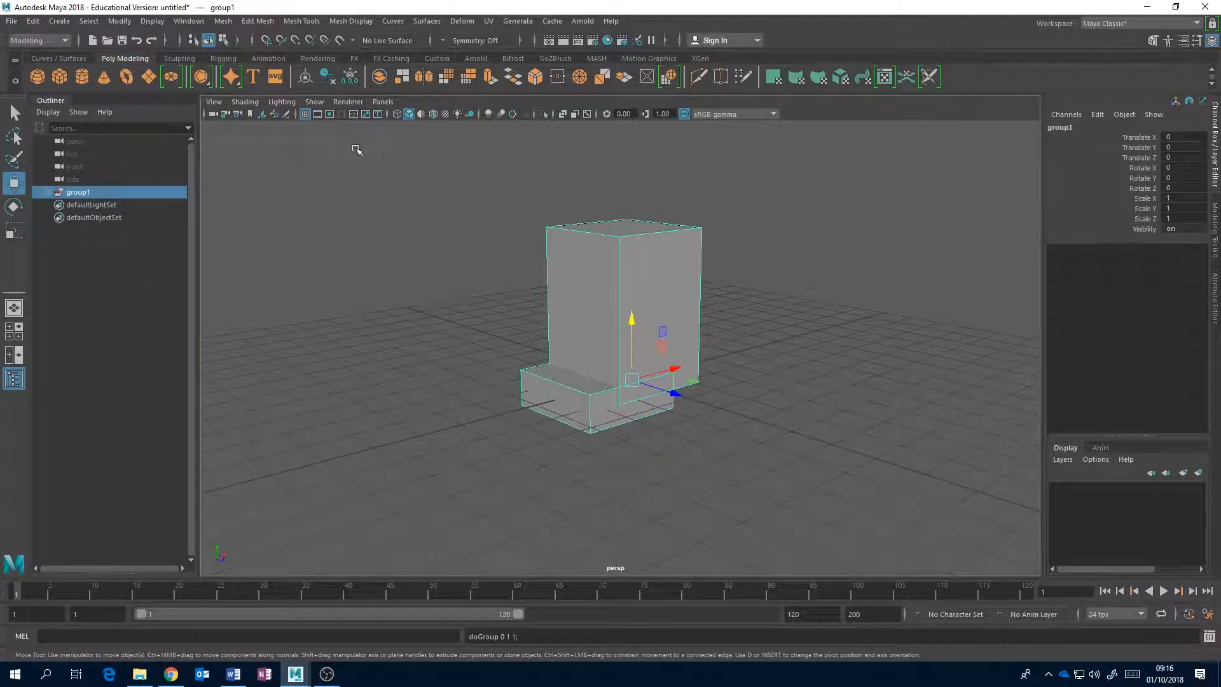
Expand the group in the Outliner and move the whole group along Z to about -1.007.
left_click(49, 192)
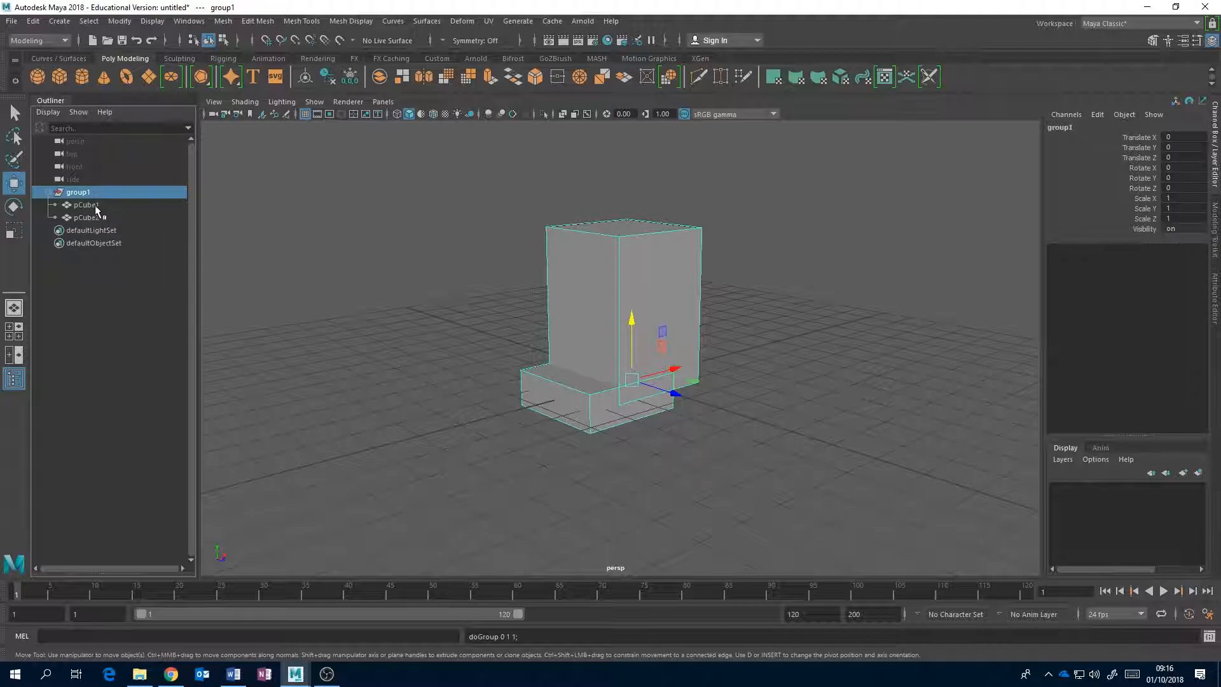
left_click(614, 257)
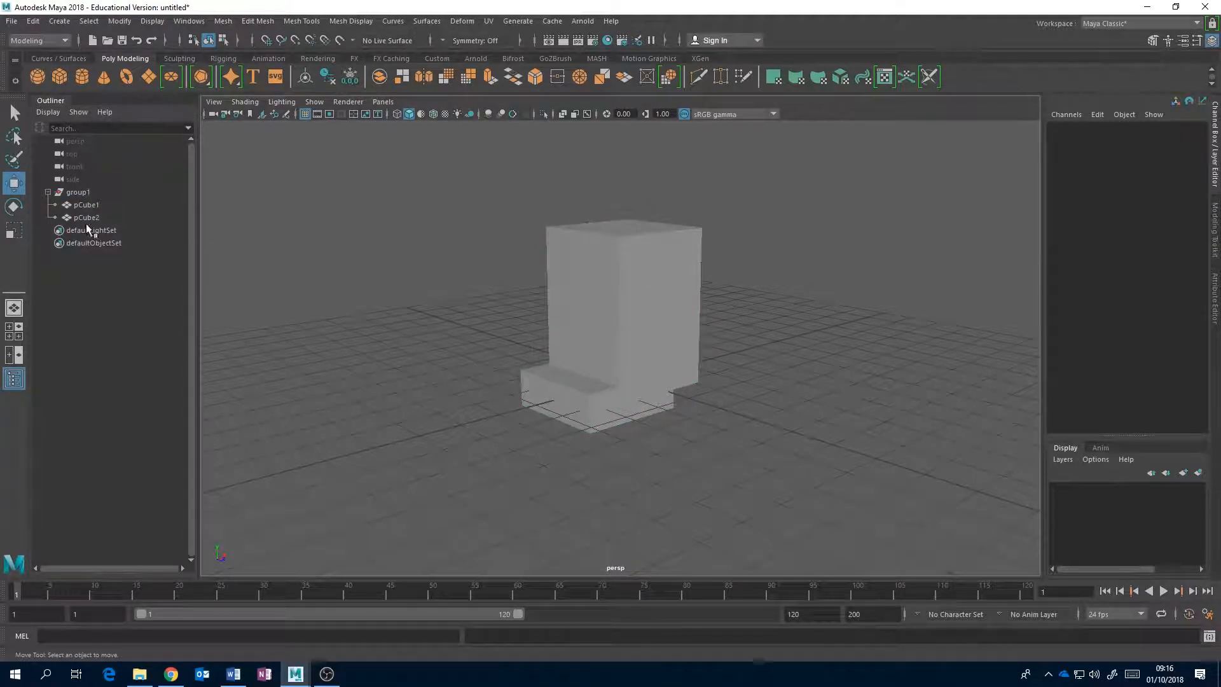
left_click(75, 192)
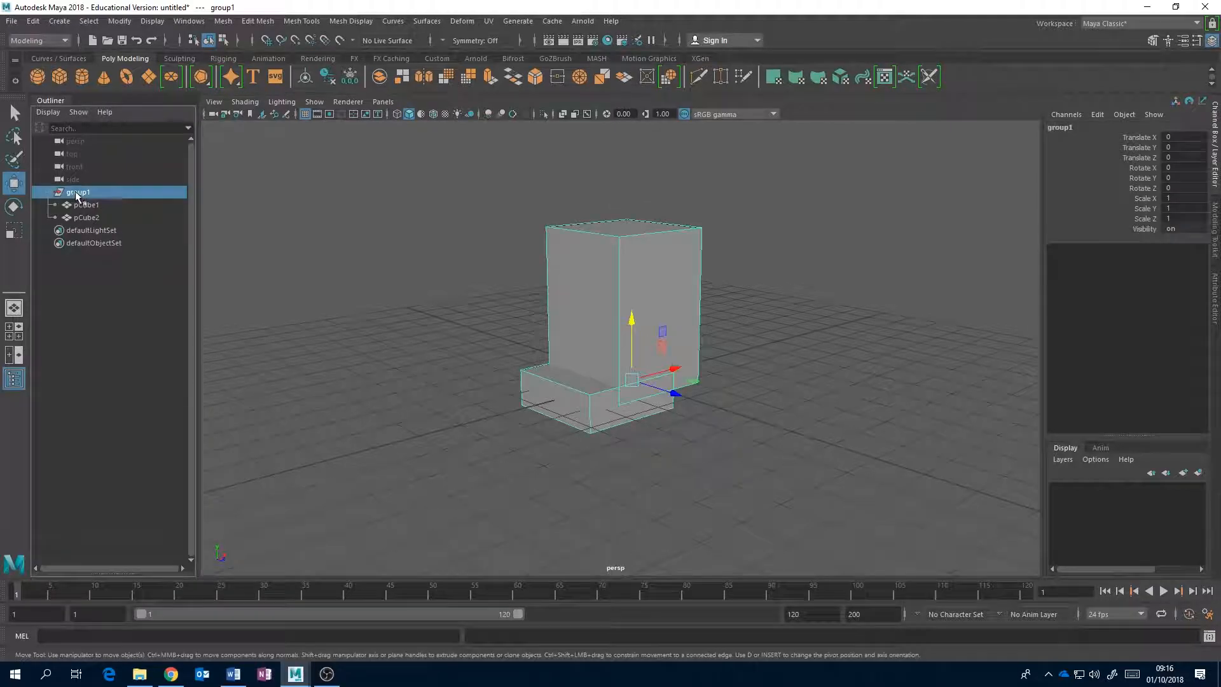
left_click_drag(675, 392, 638, 411)
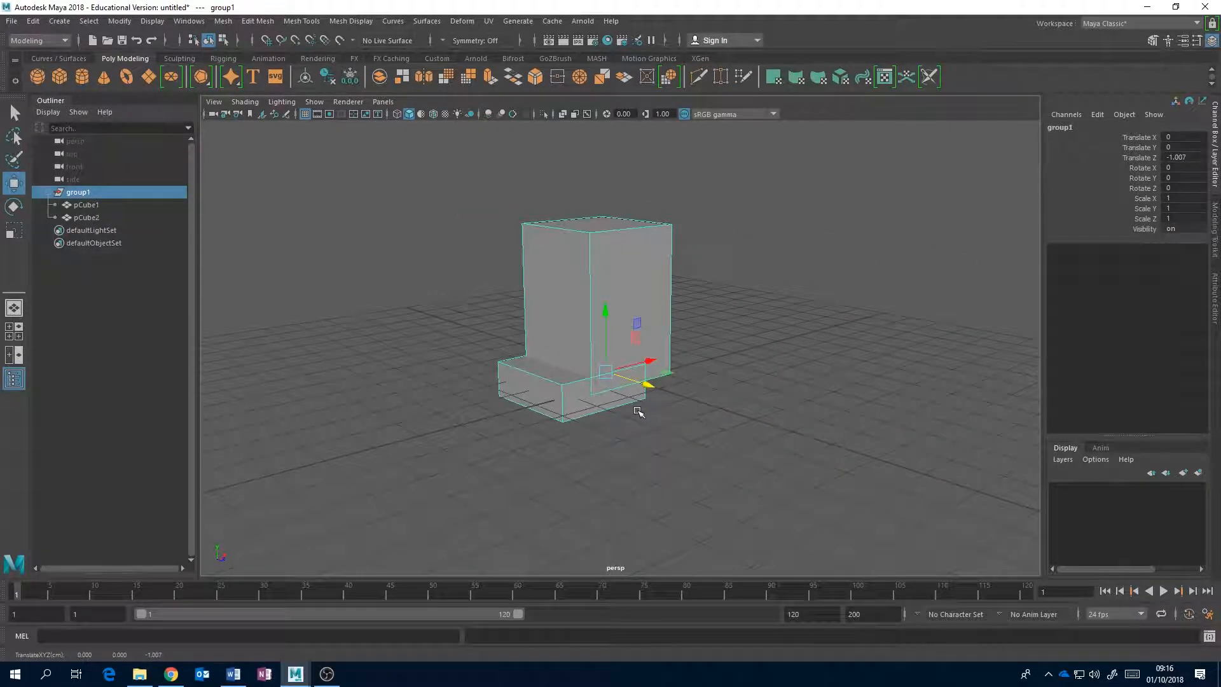
Move only pCube1 along X to about -5.3, and move the whole group along Z to about -0.032.
left_click(88, 205)
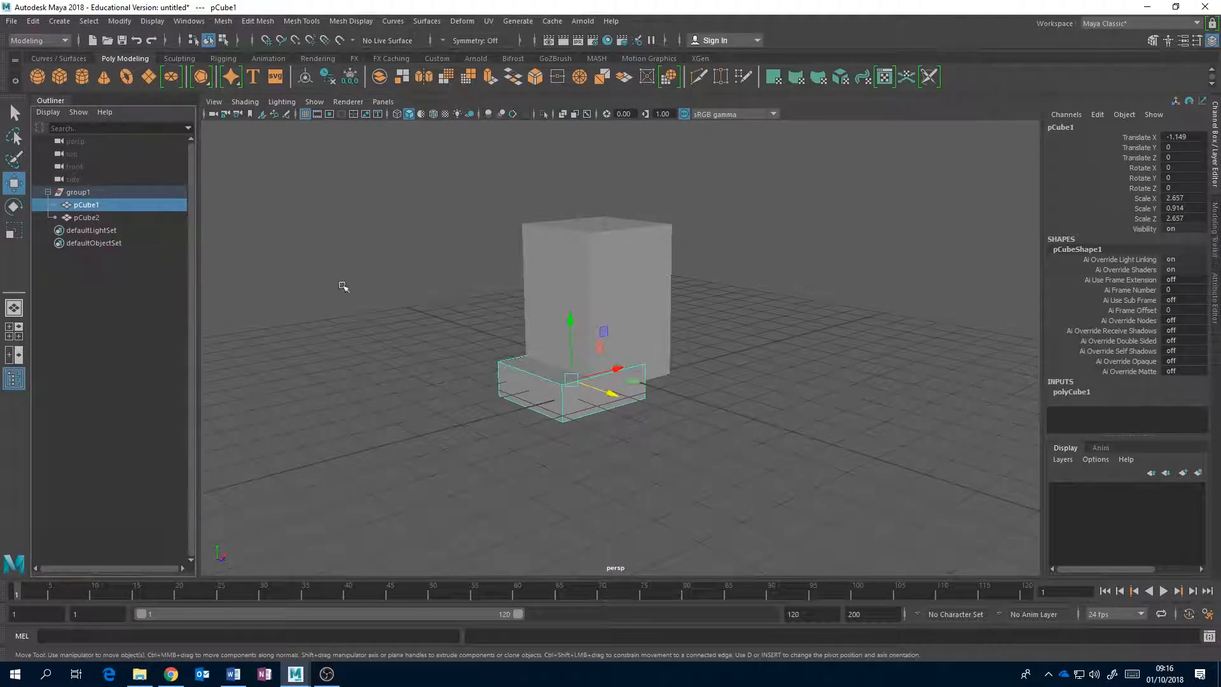
left_click_drag(611, 382, 471, 390)
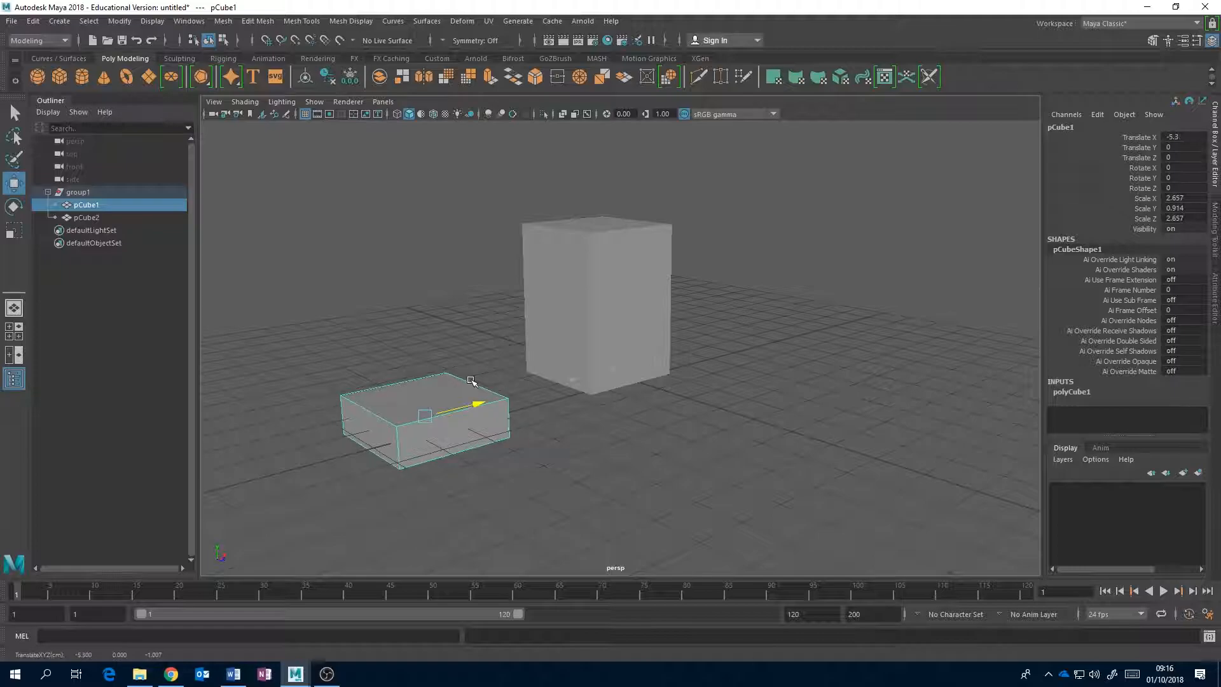
left_click(78, 192)
left_click_drag(644, 384, 673, 392)
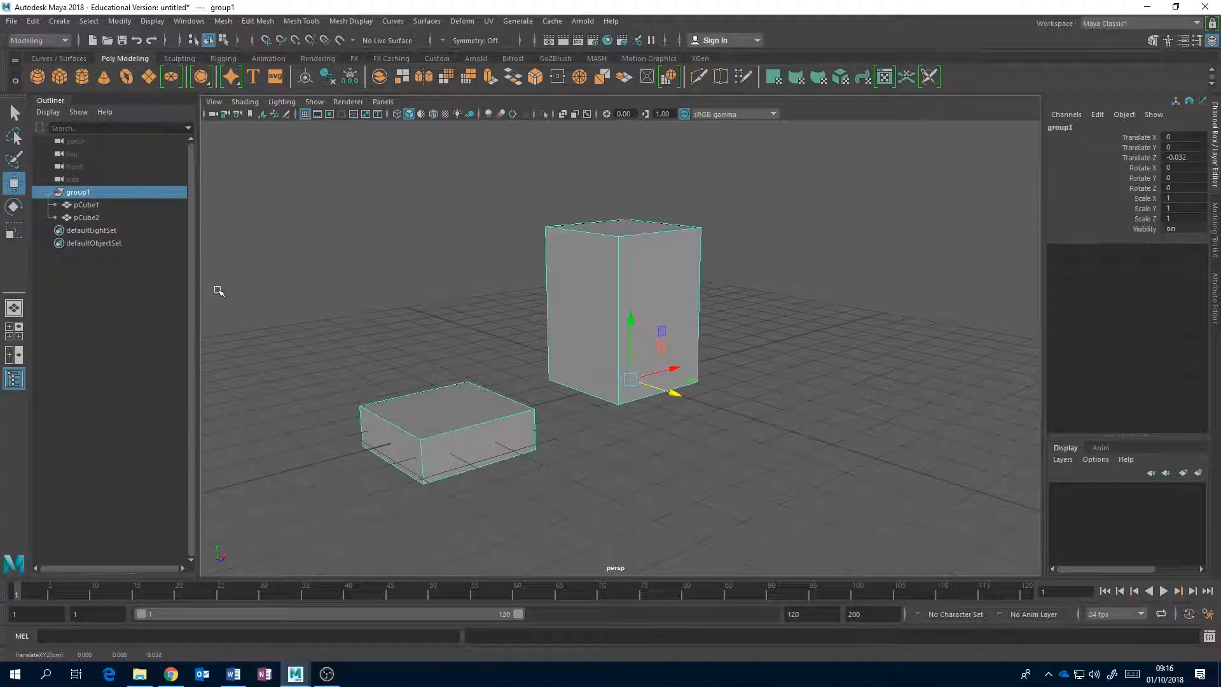
Select the group's blocks individually and move the low block pCube1 along X to about -2.547.
left_click(533, 346)
left_click(597, 314)
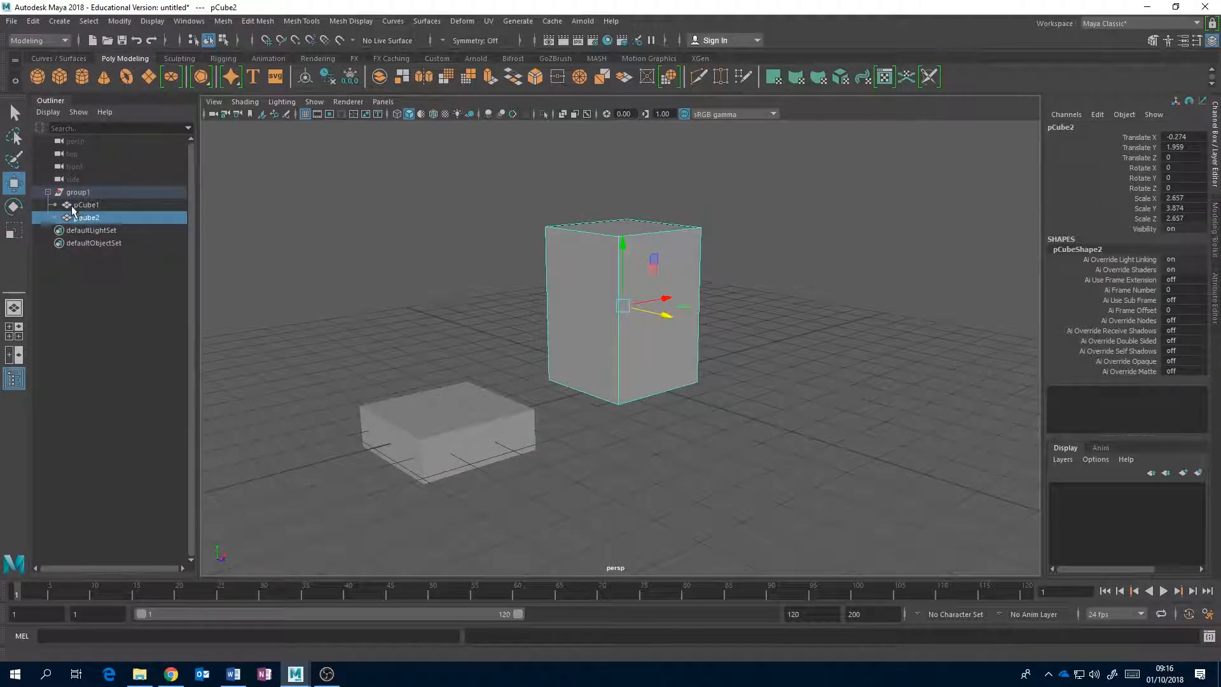
left_click(47, 191)
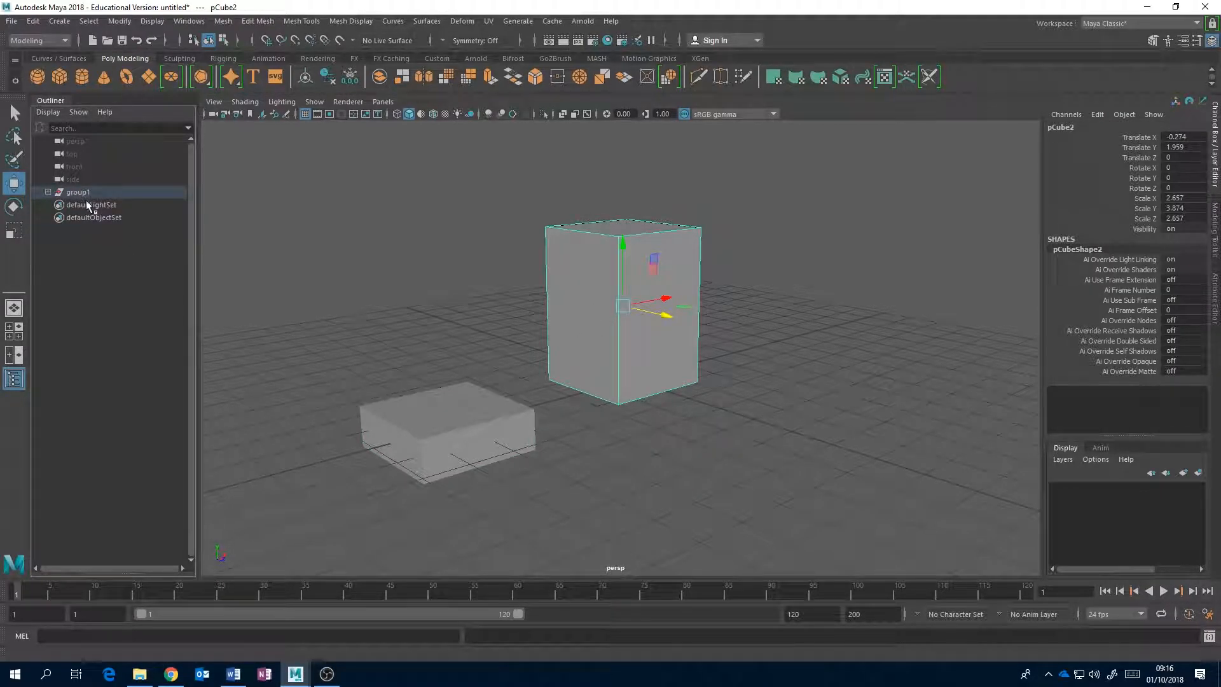
left_click(48, 191)
left_click(86, 204)
left_click(89, 217)
left_click(89, 204)
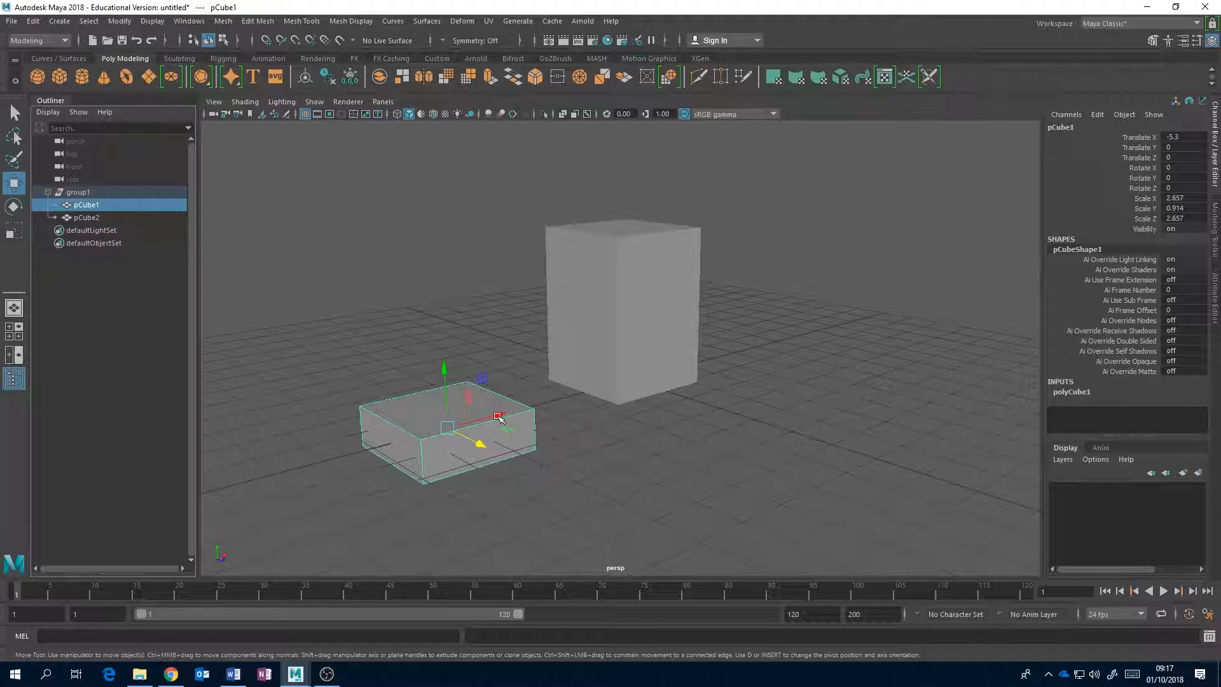
left_click_drag(497, 416, 592, 395)
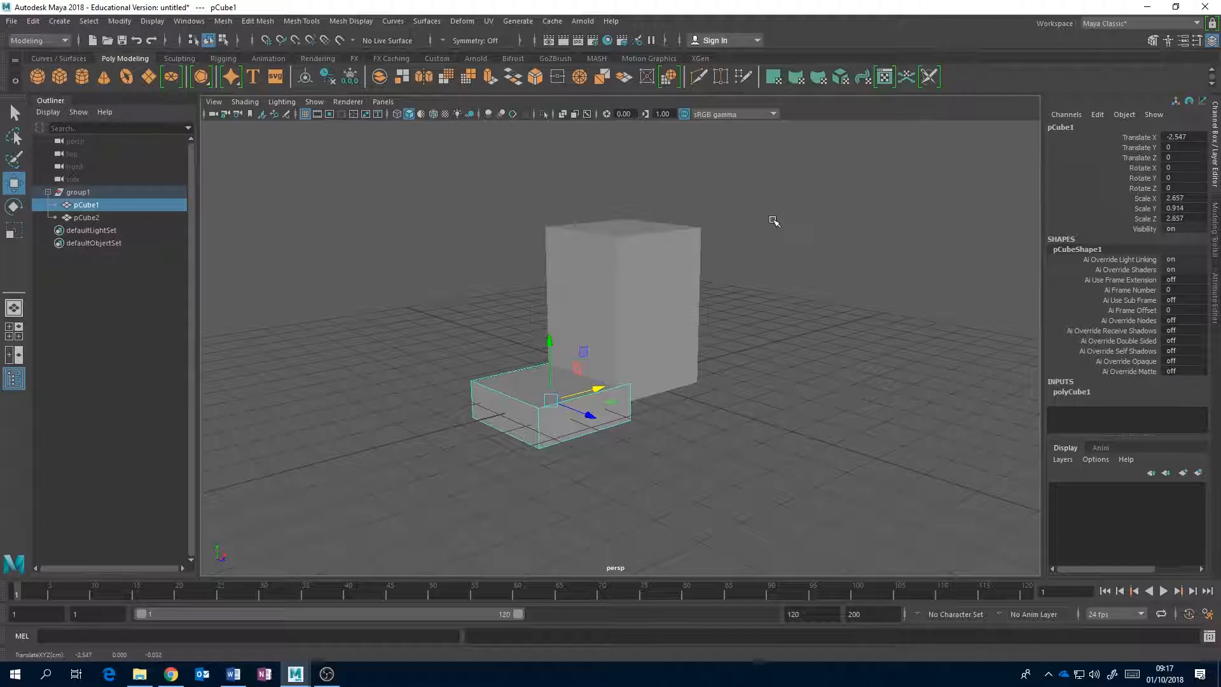
Select both blocks inside the group and delete them.
left_click_drag(774, 220, 693, 242, "shift")
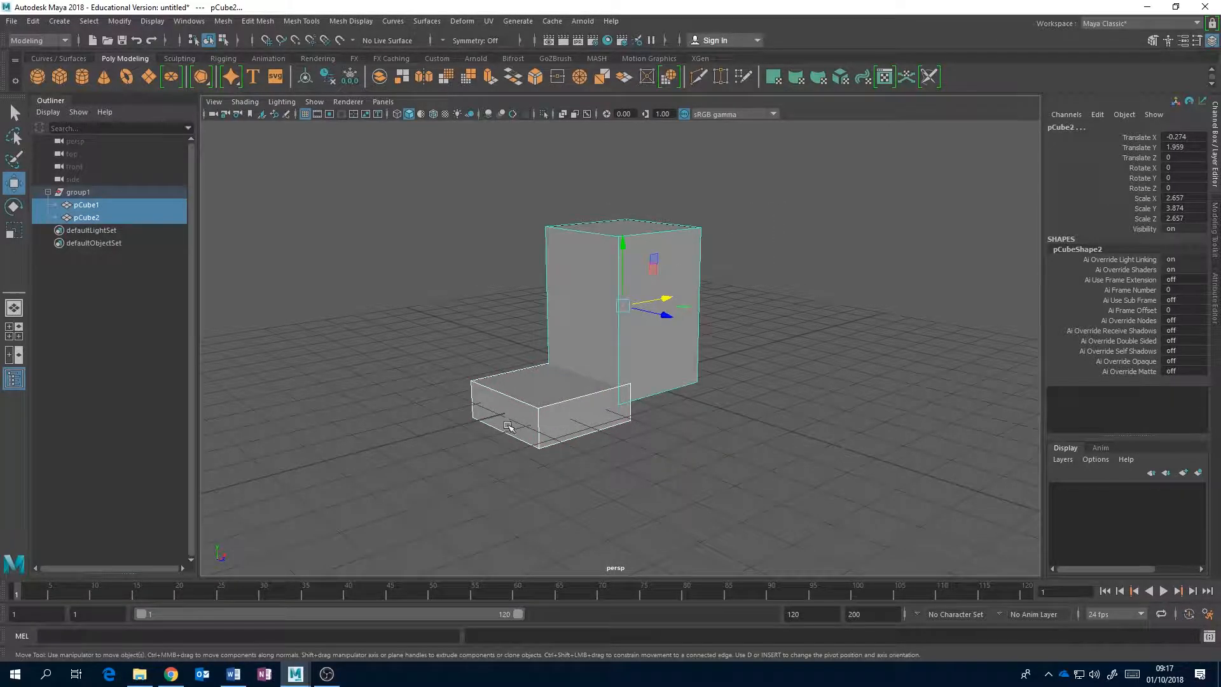
key("Delete")
left_click_drag(598, 314, 627, 323, "alt")
middle_click_drag(626, 322, 579, 343, "alt")
scroll(480, 347, "down", 5)
scroll(582, 344, "up", 3)
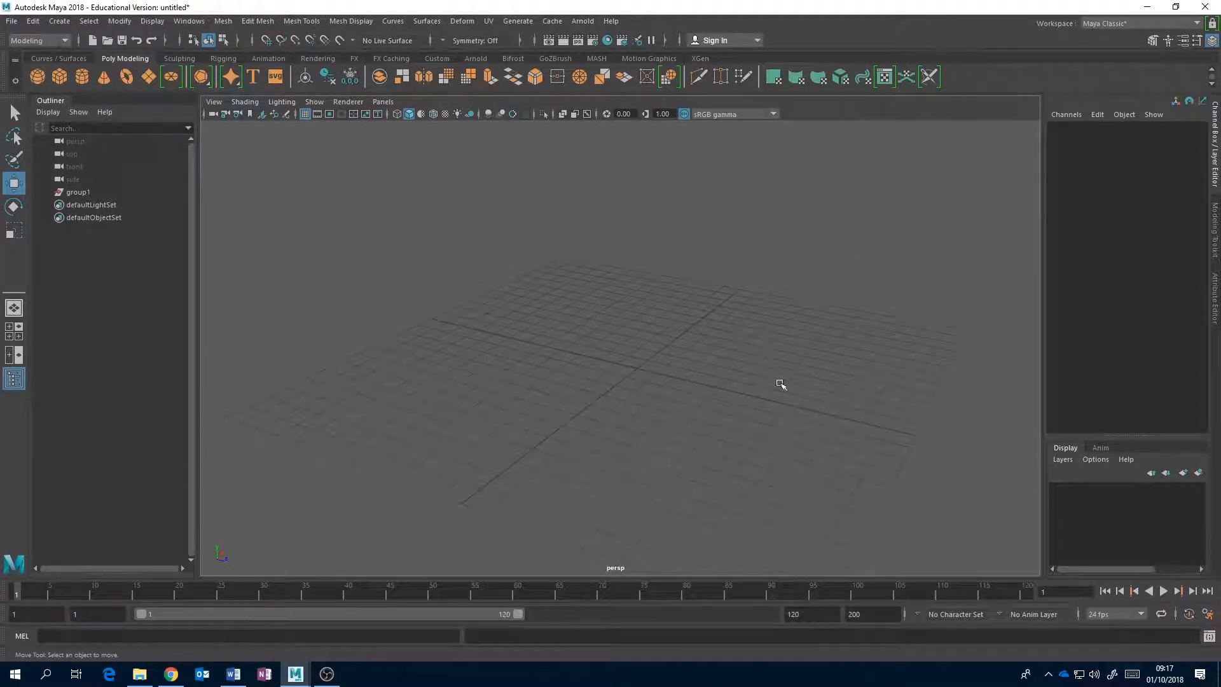
middle_click_drag(669, 378, 643, 343, "alt")
left_click_drag(642, 343, 613, 353, "alt")
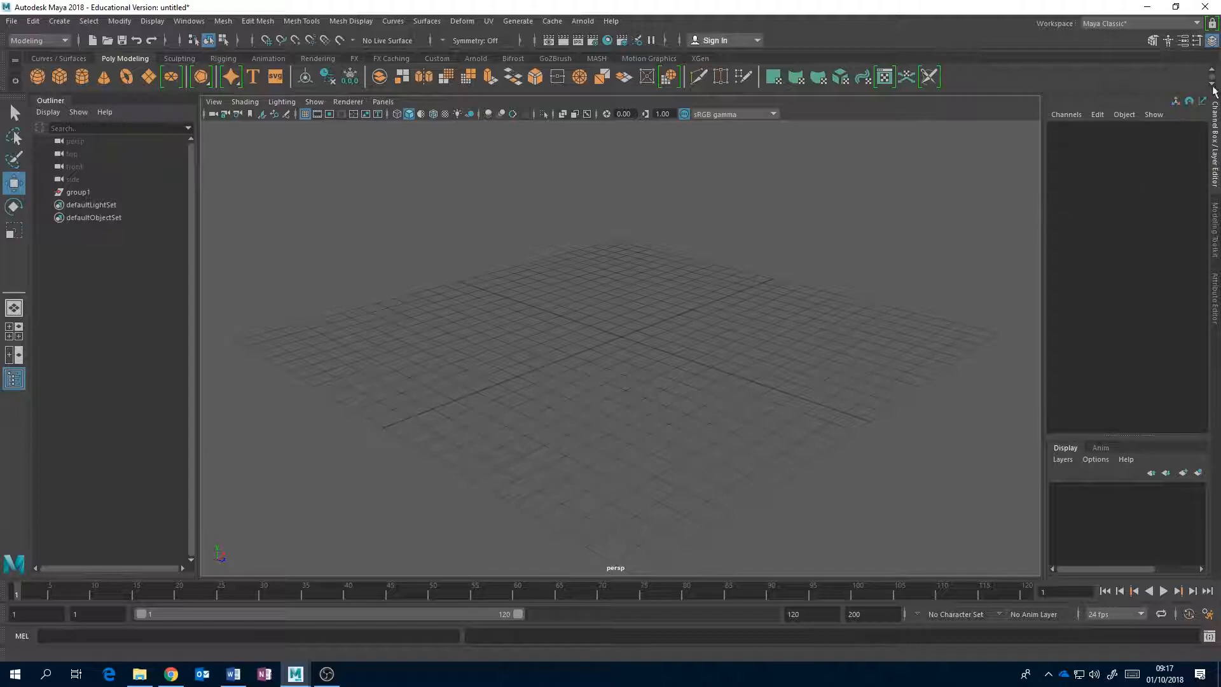
Create a polygon cube and move it along Z to about 6.892.
left_click(59, 76)
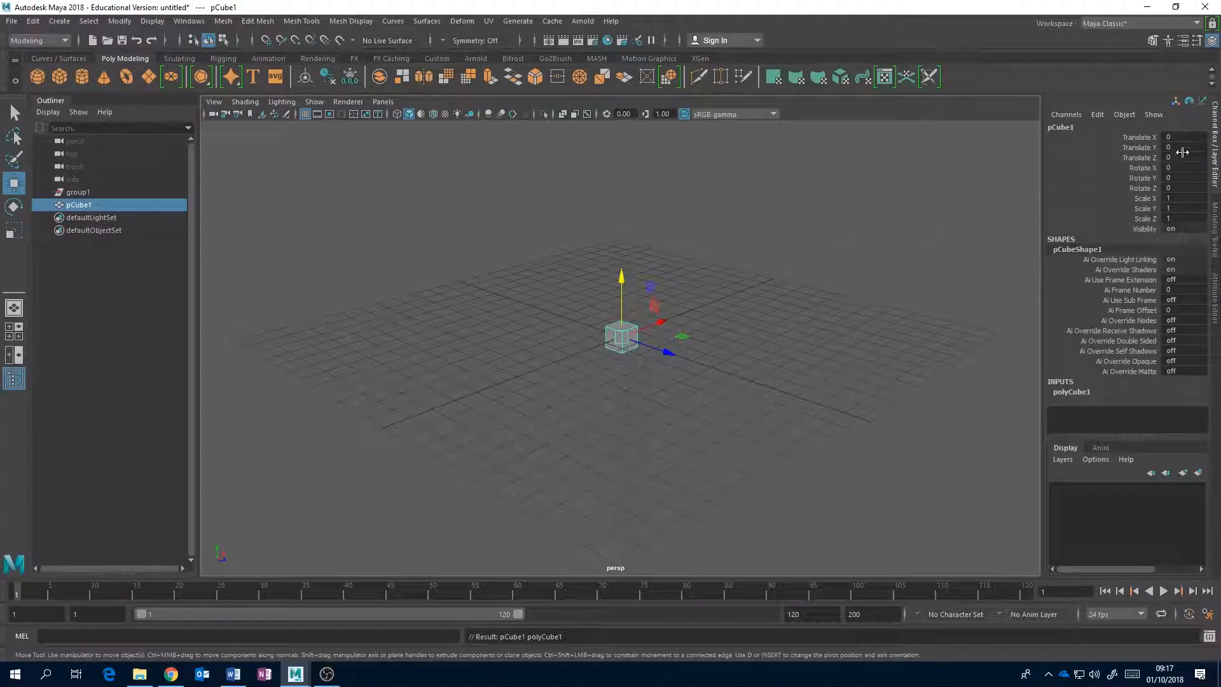
left_click_drag(673, 351, 806, 400)
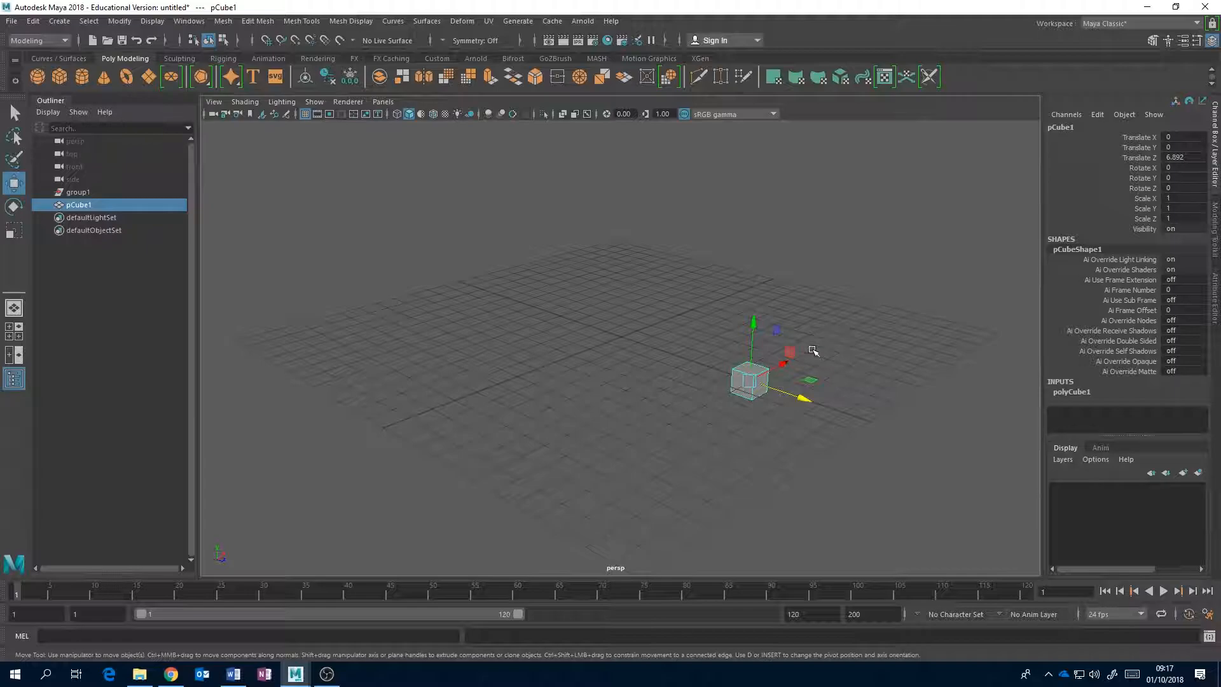
left_click_drag(741, 370, 817, 382, "alt")
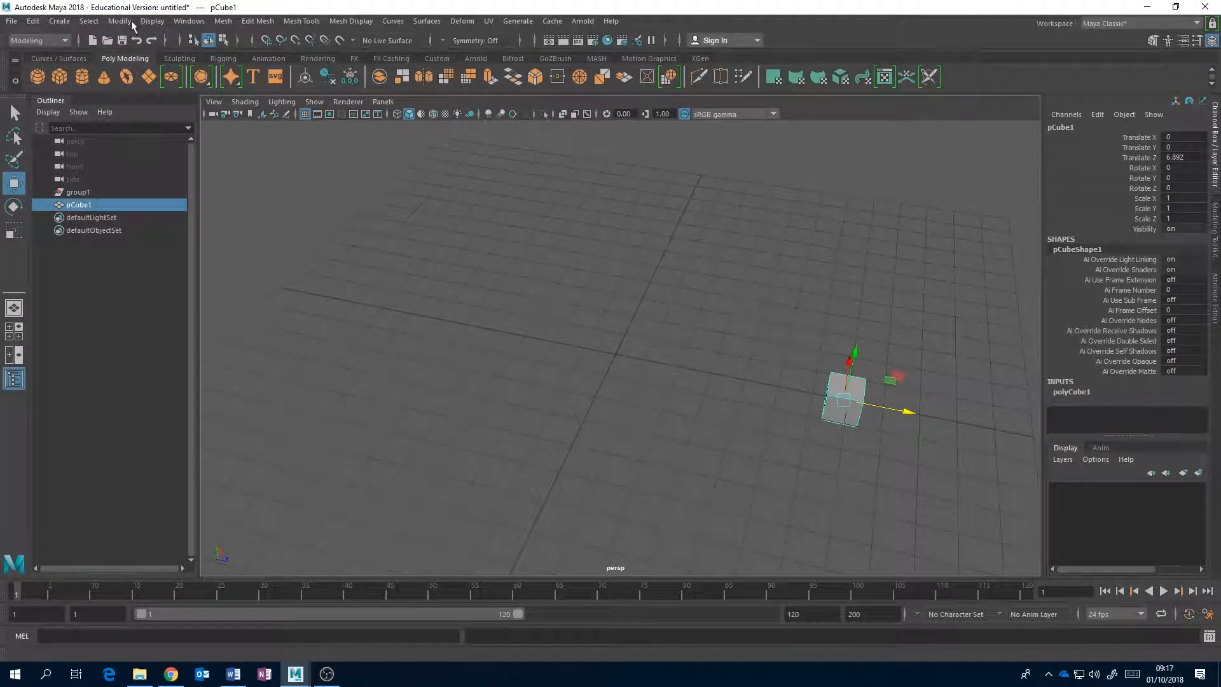
Open the preferences, show the general Settings category with the working units, and move the window clear of the cube.
left_click(183, 23)
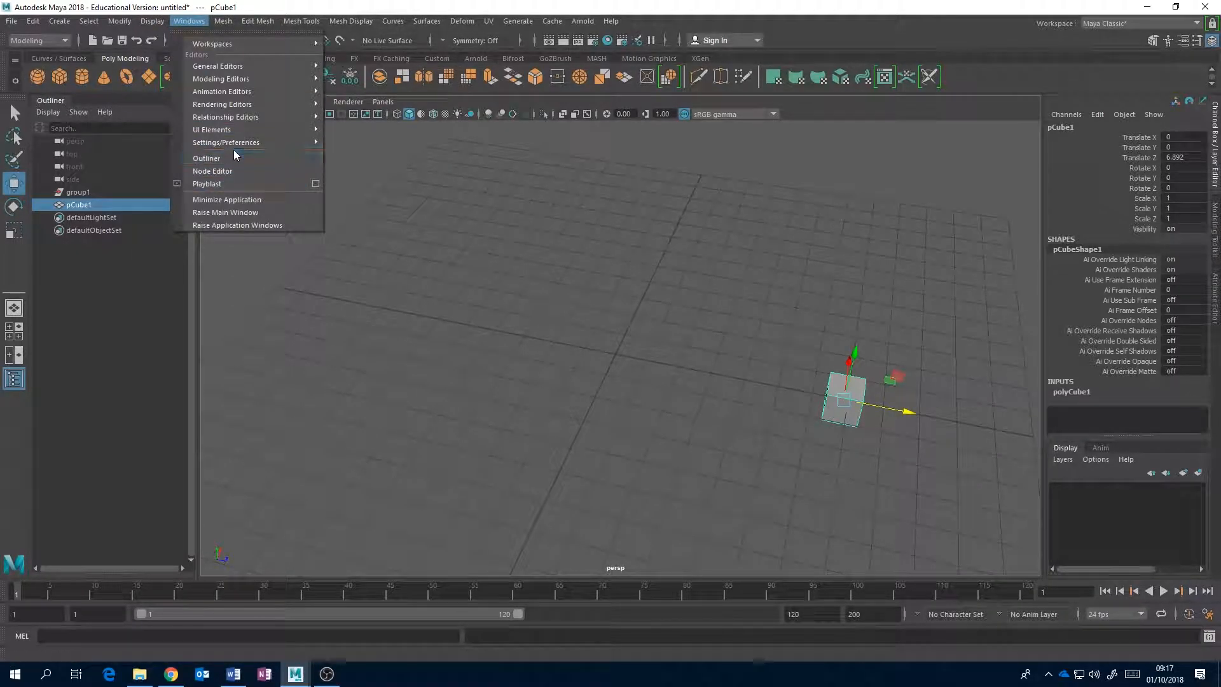
mouse_move(232, 142)
left_click(359, 155)
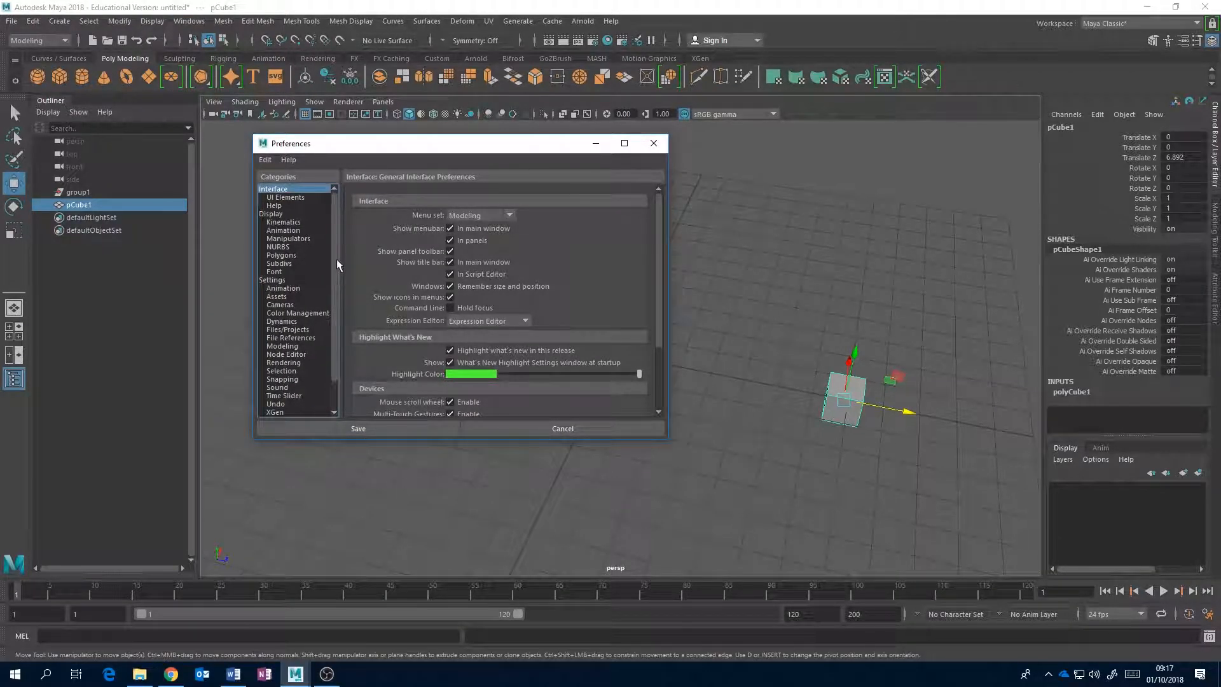
left_click_drag(337, 260, 337, 280)
left_click(272, 247)
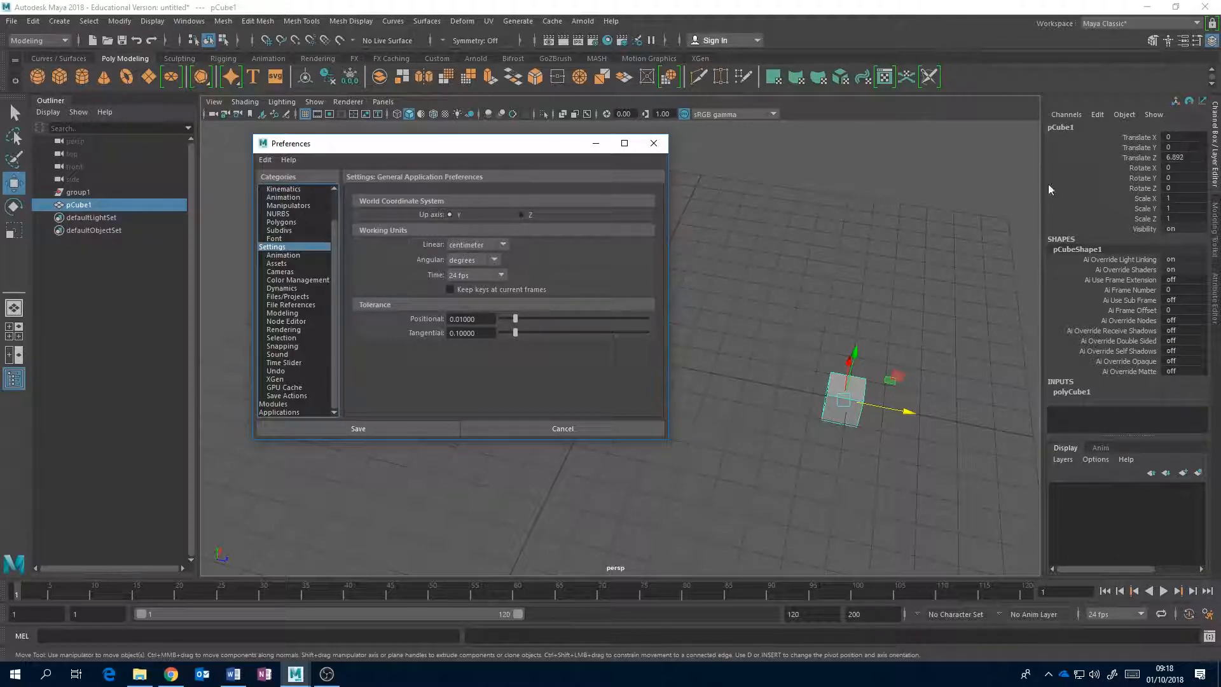
left_click_drag(543, 145, 383, 167)
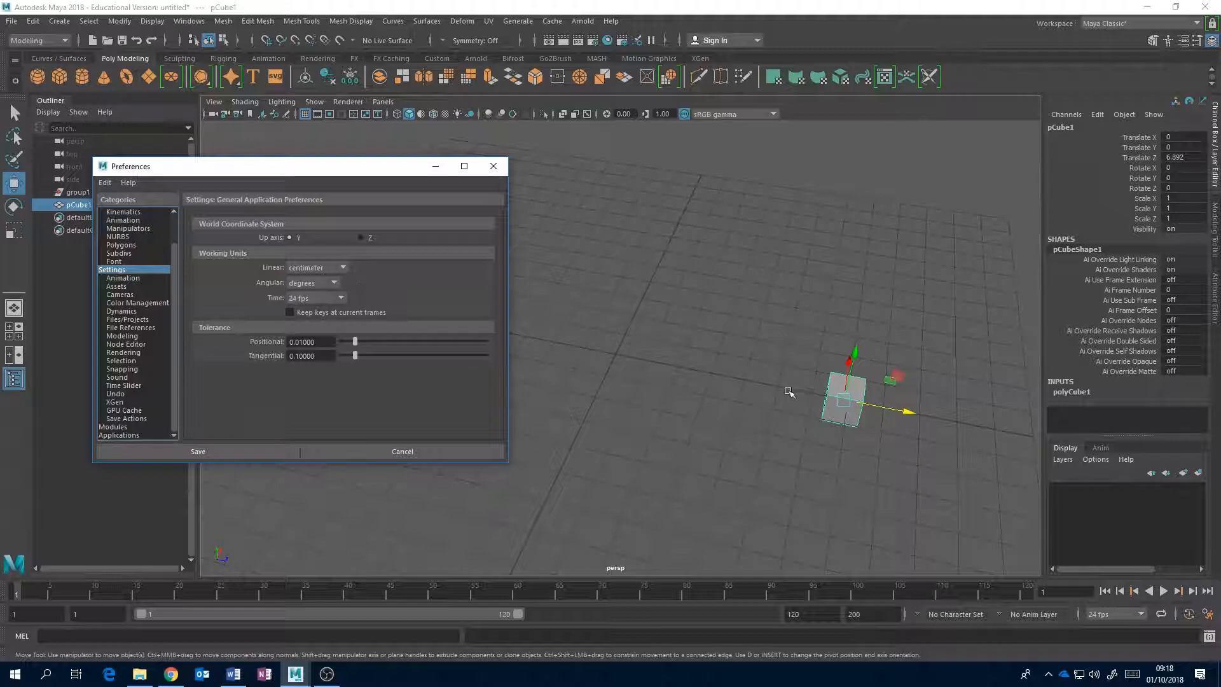
Review the available linear working units, keep centimeter, and cancel the preferences.
left_click(346, 268)
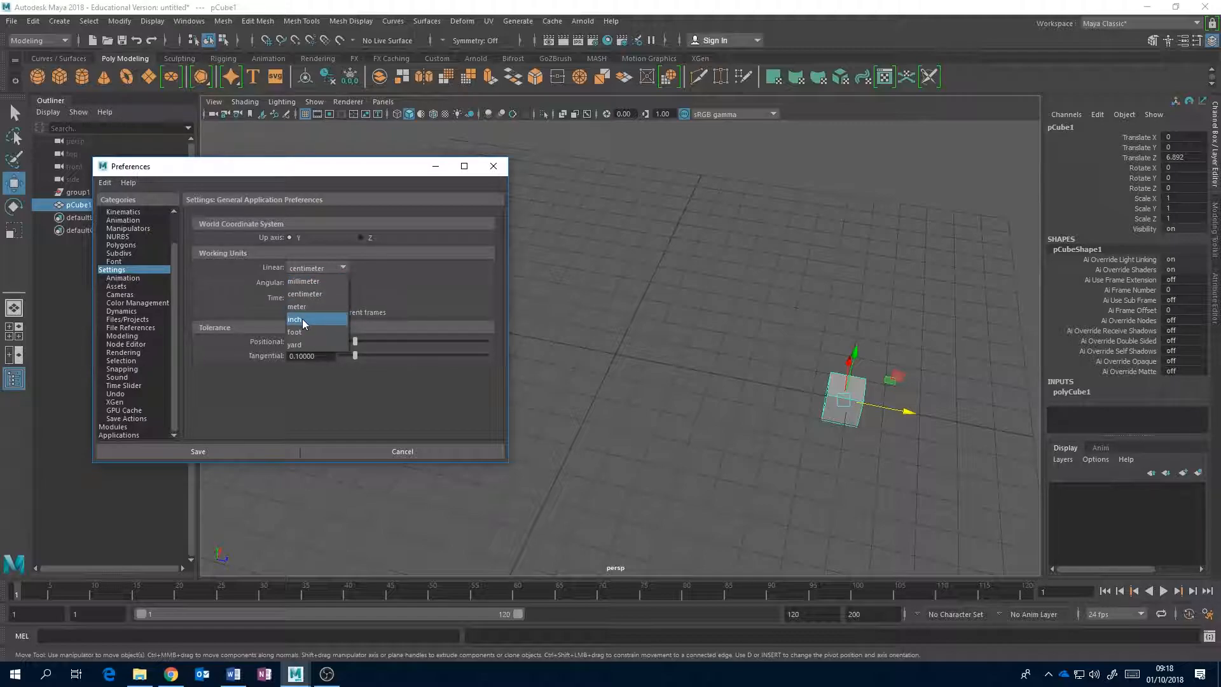
left_click(342, 268)
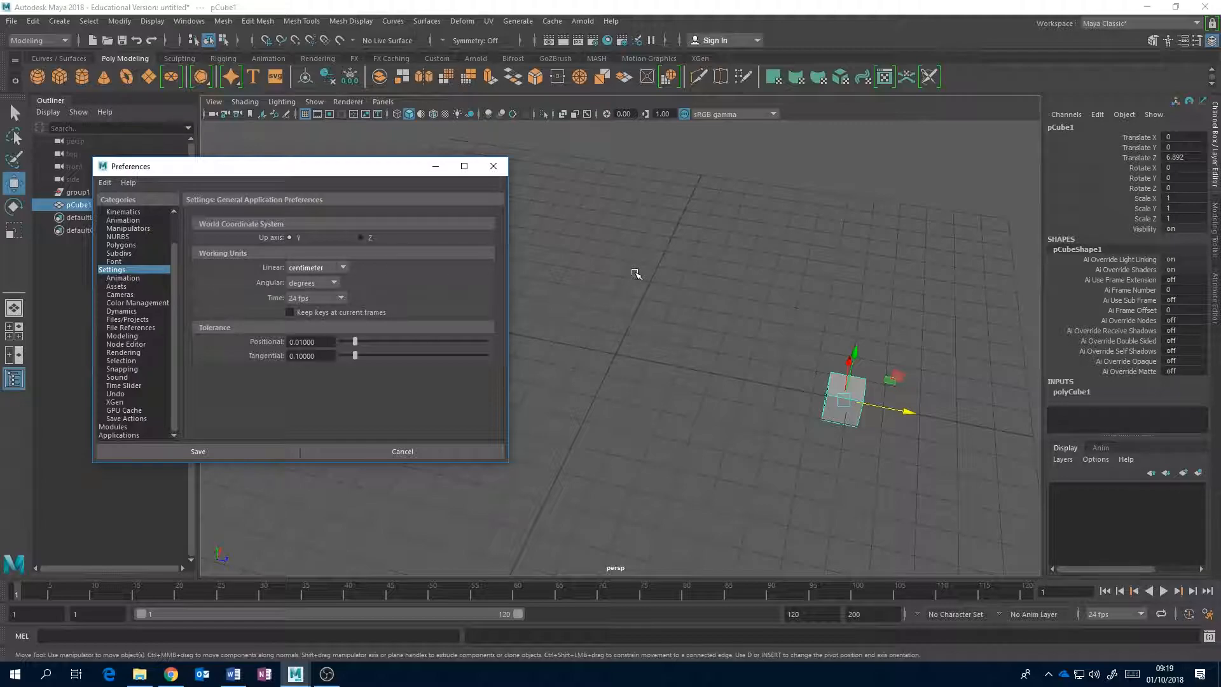
left_click(343, 267)
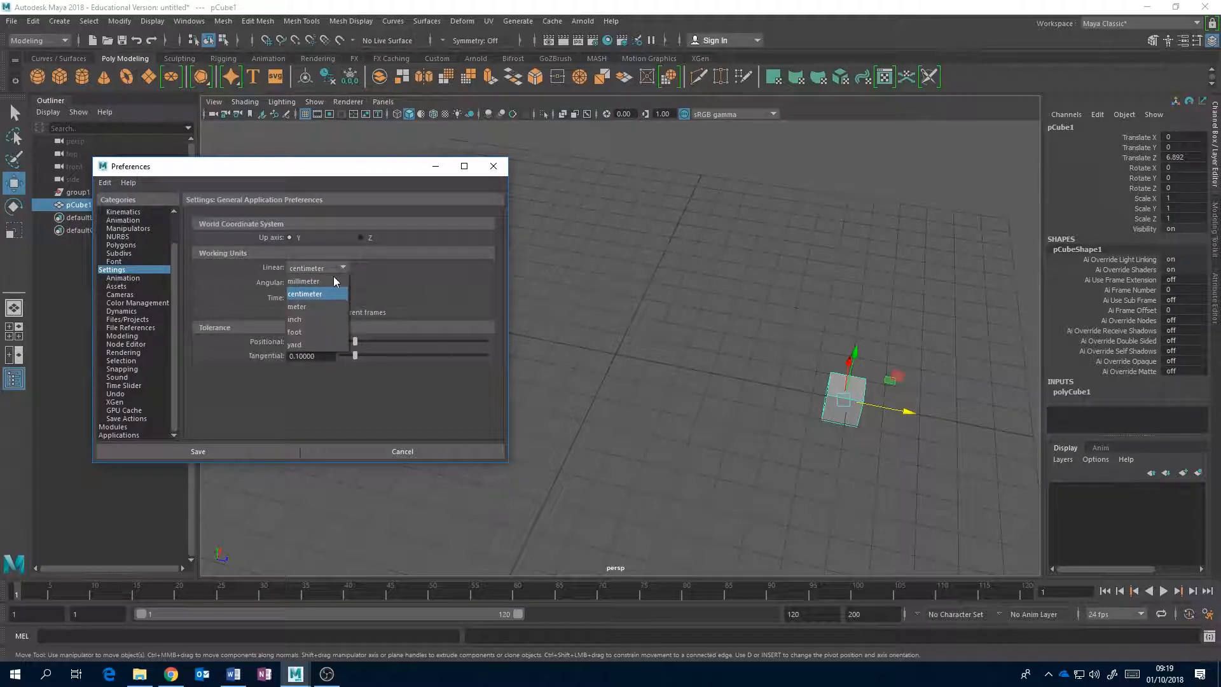
left_click(399, 276)
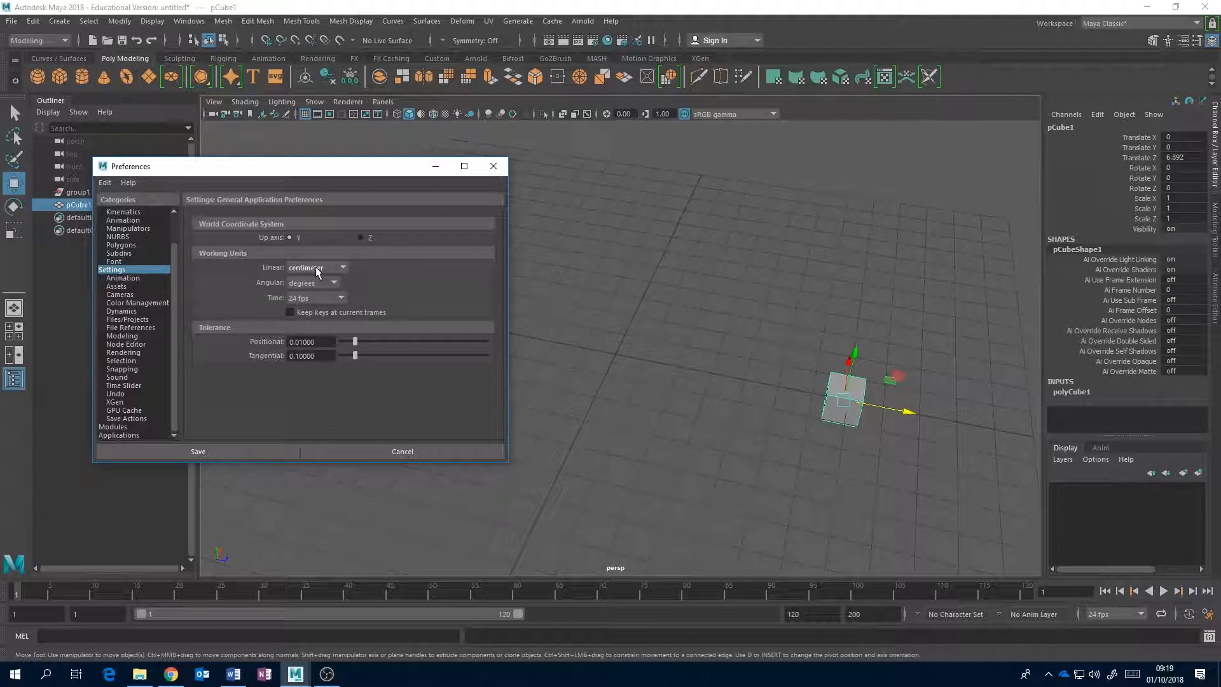
left_click(407, 450)
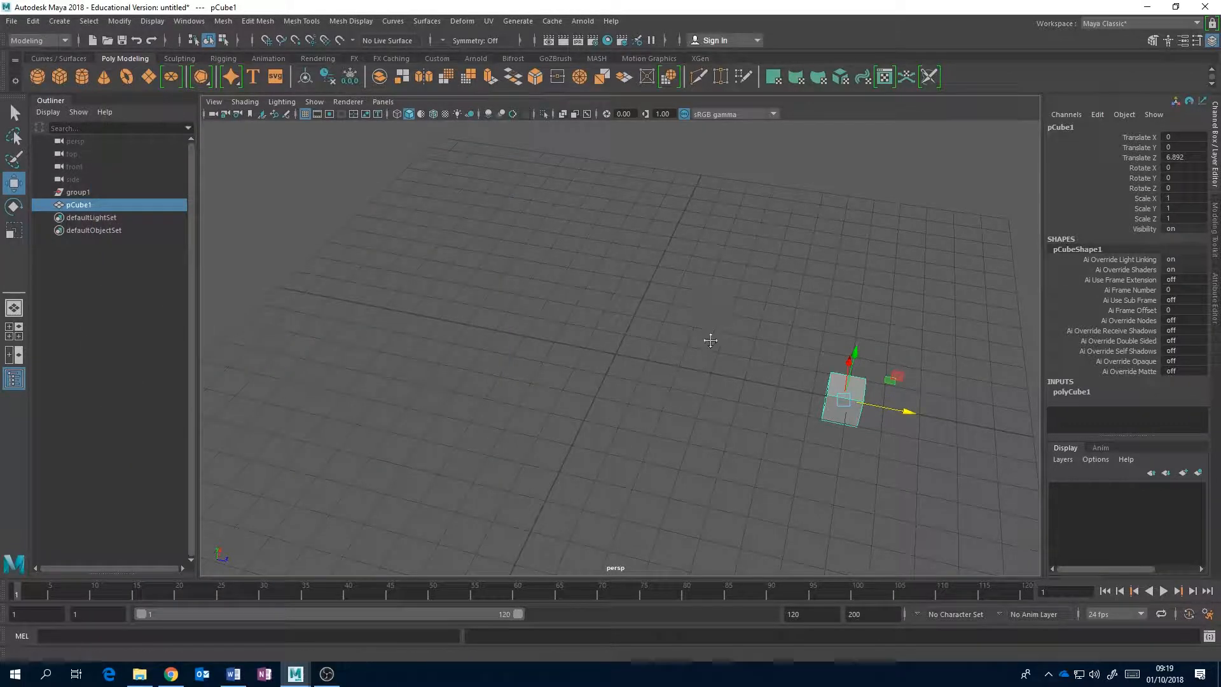
Switch to Chrome and download the Scale Reference file from the Monday morning material folder in the course's Learning Materials.
left_click_drag(712, 332, 687, 379, "alt")
left_click(176, 678)
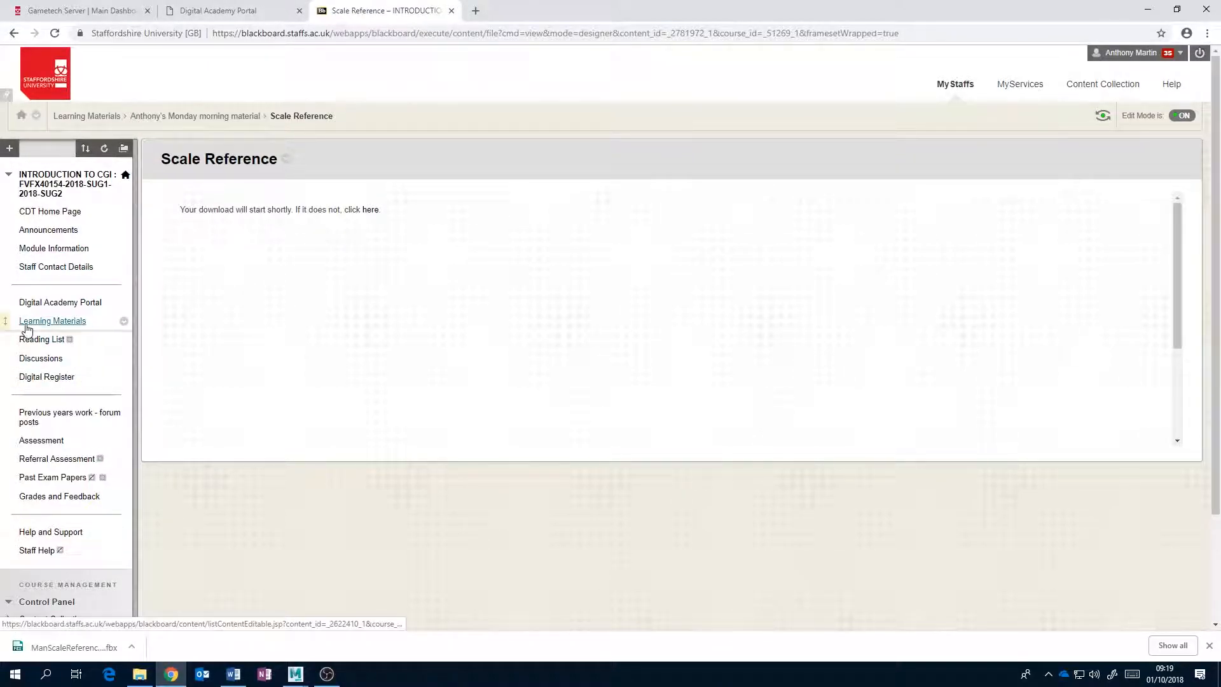
left_click(67, 322)
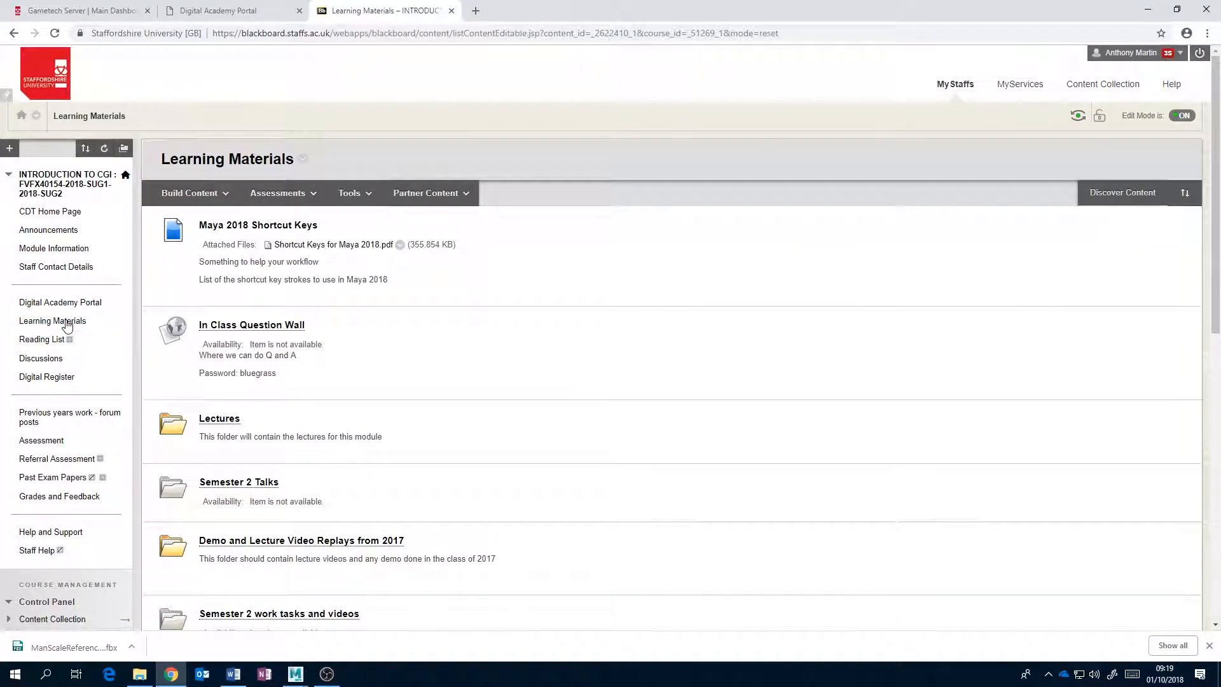
scroll(464, 423, "down", 10)
left_click(351, 578)
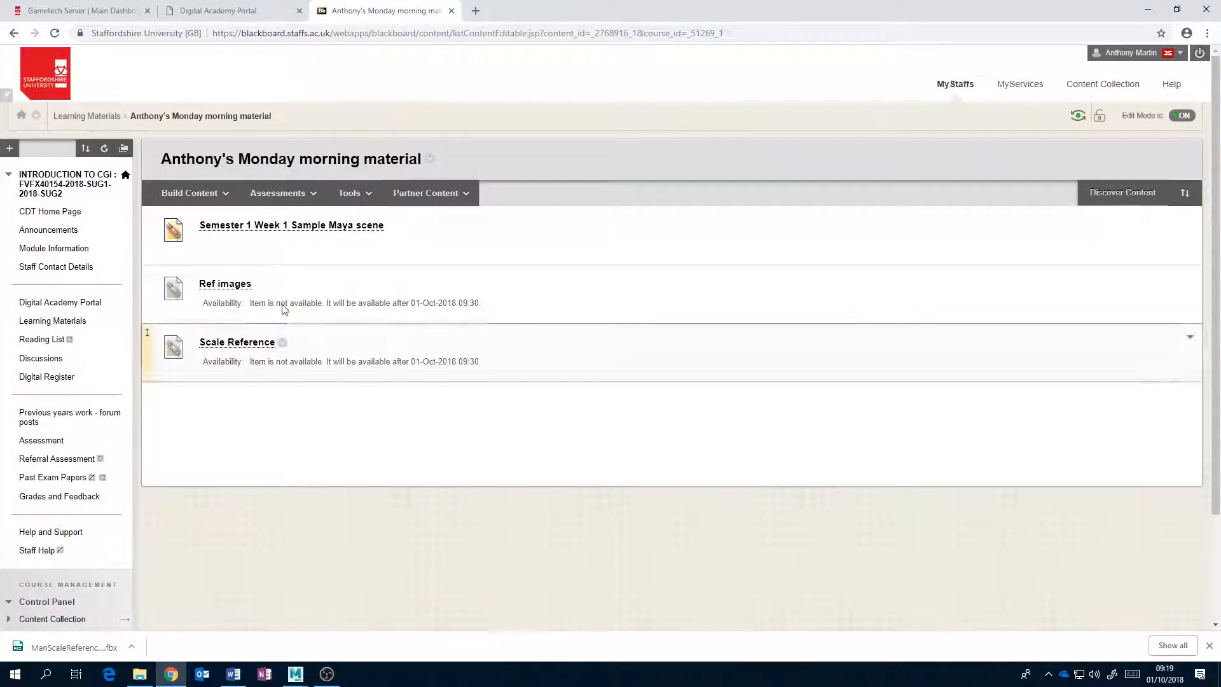
left_click(256, 342)
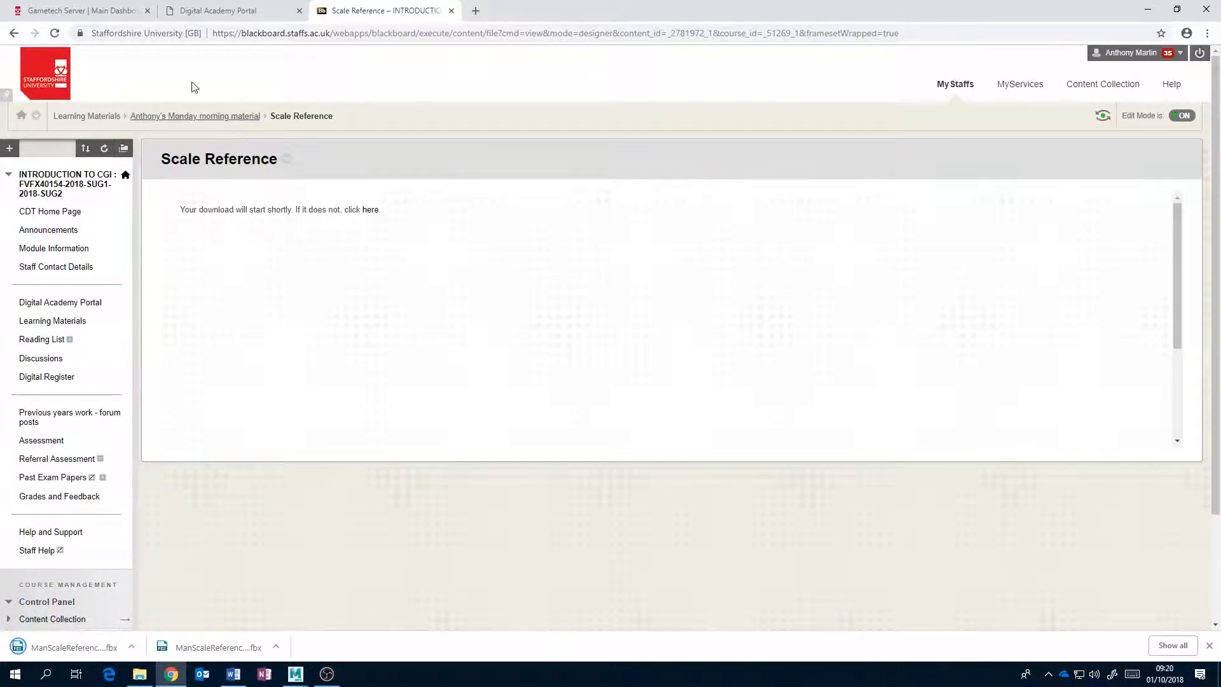
Return to the Monday morning material folder, edit Scale Reference to turn off its Display After restriction, and submit.
left_click(14, 33)
left_click(189, 192)
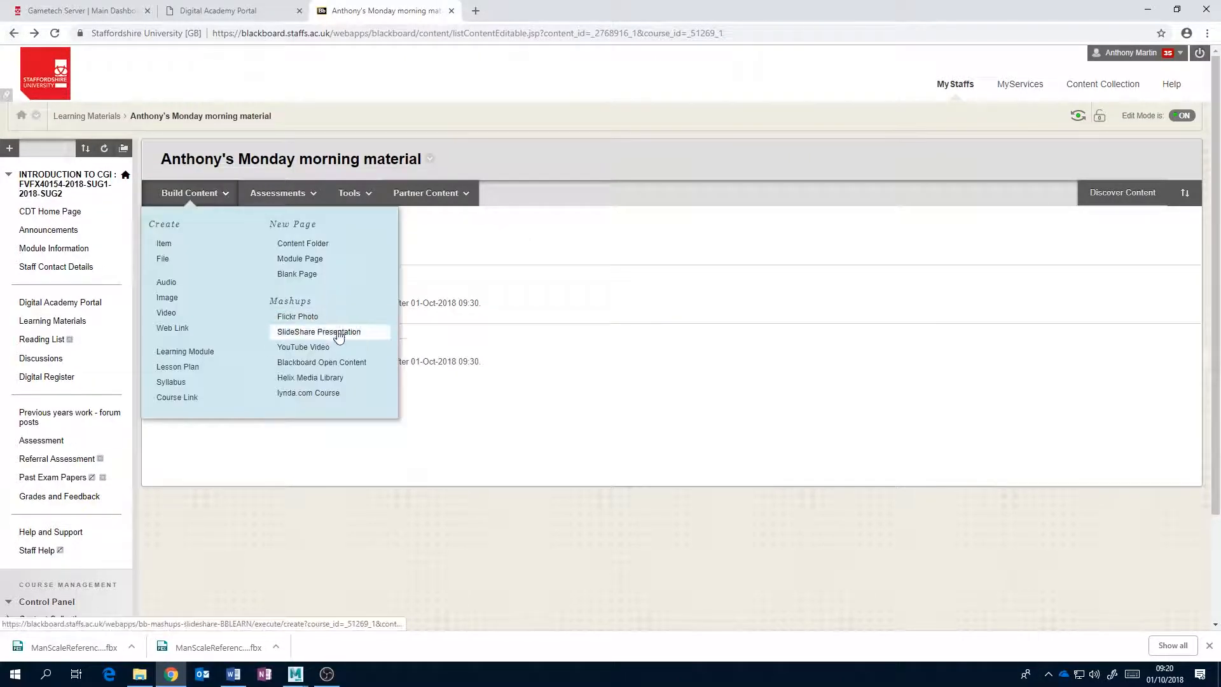
left_click(284, 343)
left_click(296, 369)
scroll(473, 434, "down", 3)
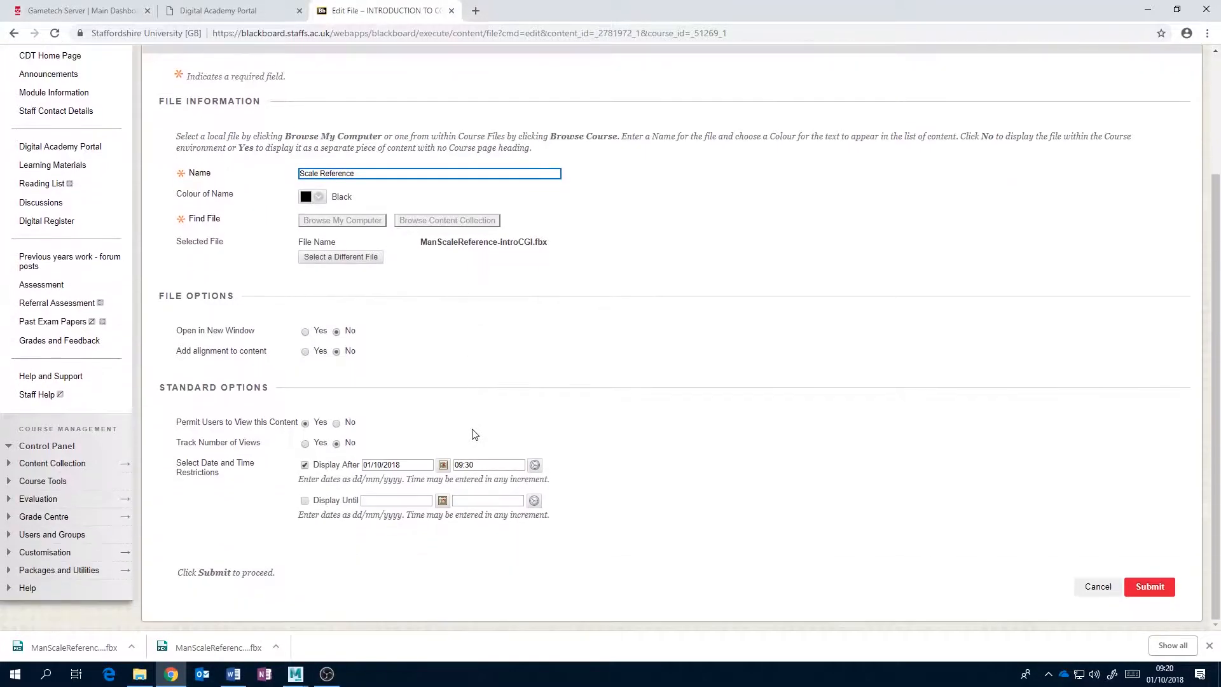
left_click(304, 465)
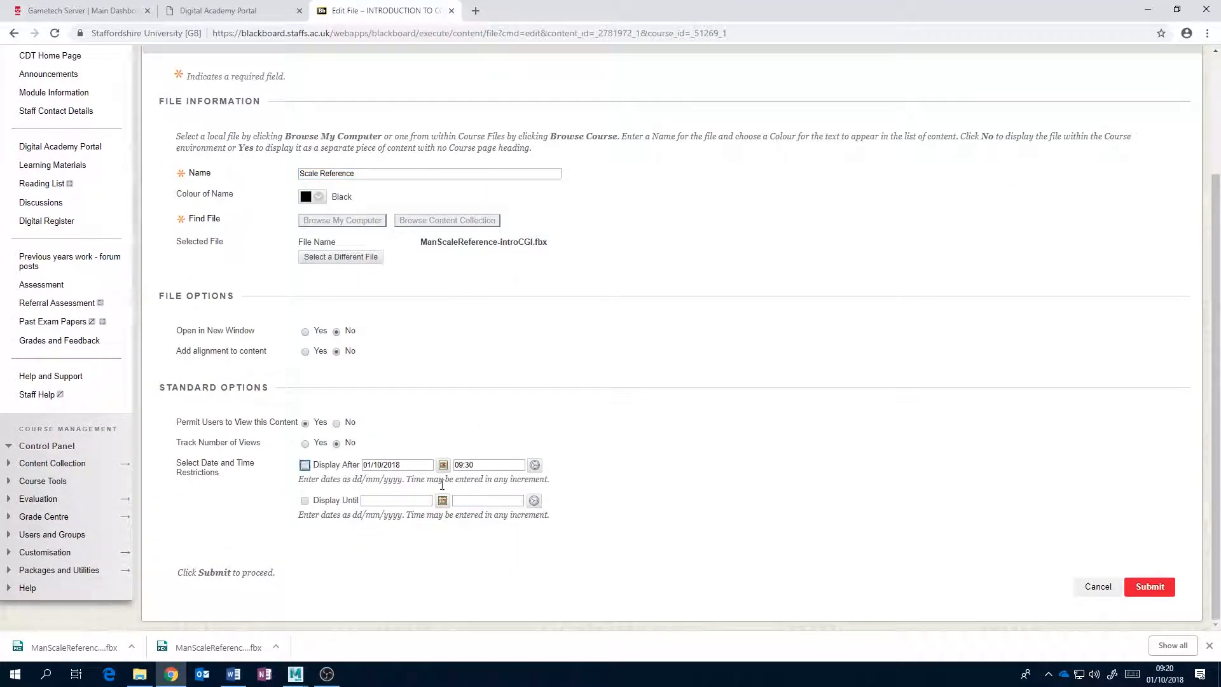
left_click(1142, 591)
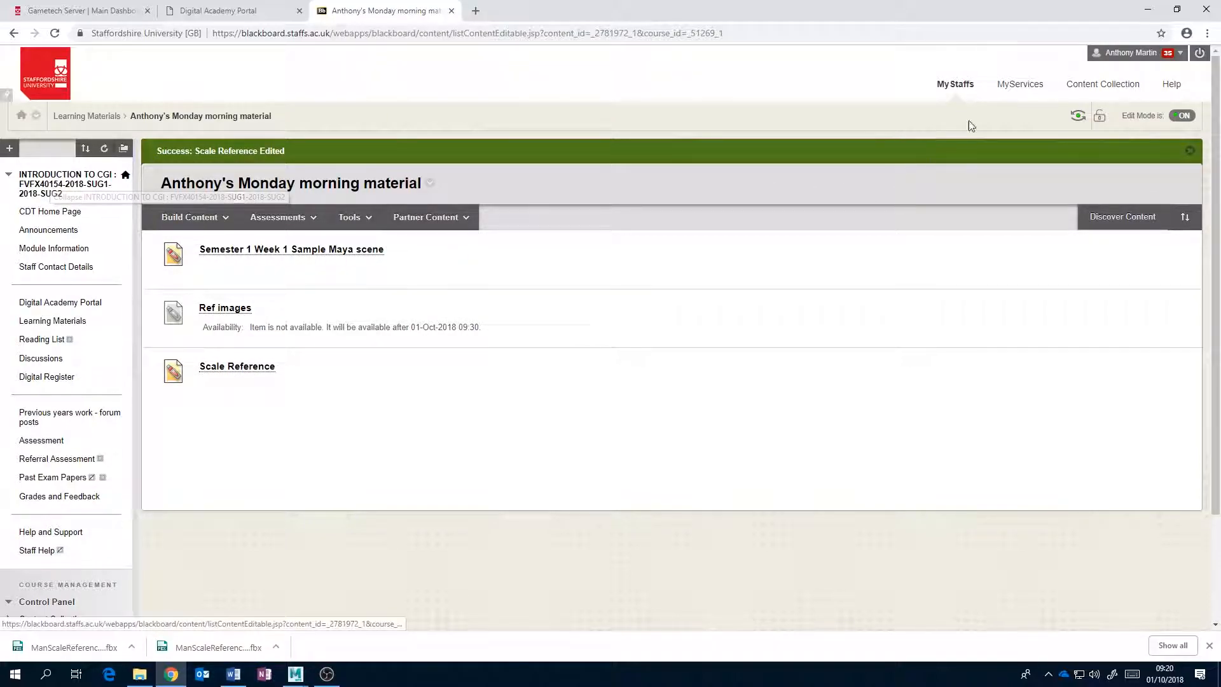
Open the Learning Materials of the course DIGITAL MATTE PAINTING 1 : FILM40125-2018-SUG1-2018-SUG2.
left_click(964, 87)
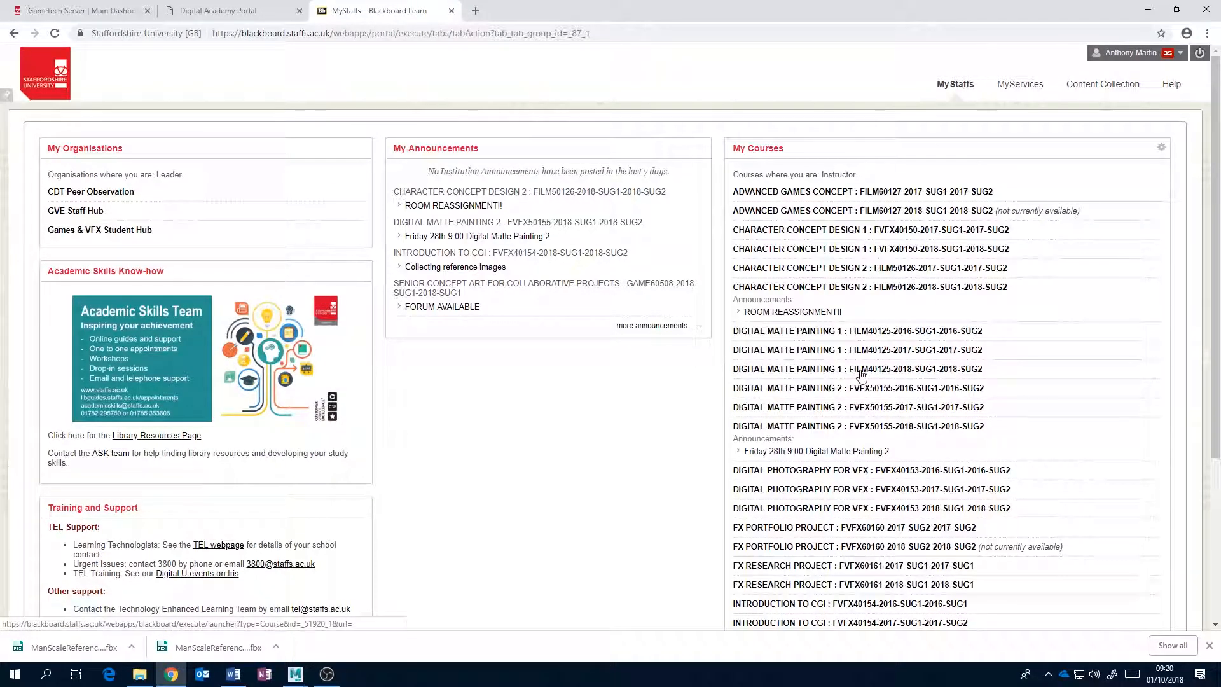
left_click(861, 372)
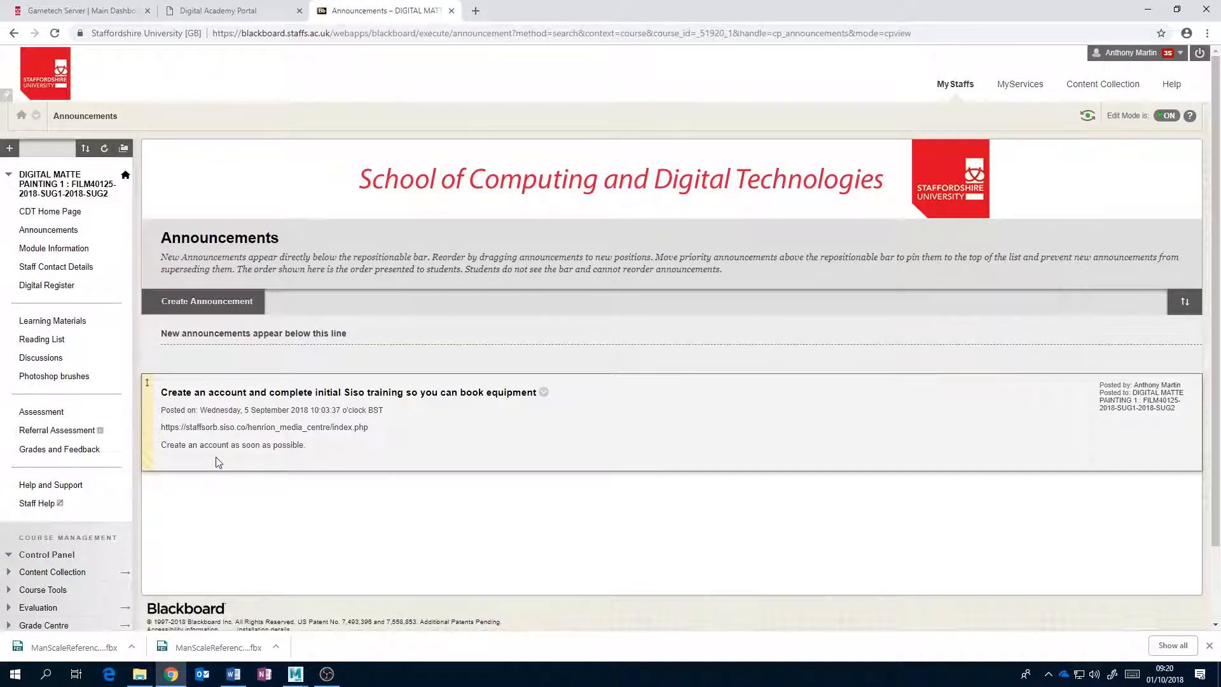
left_click(70, 325)
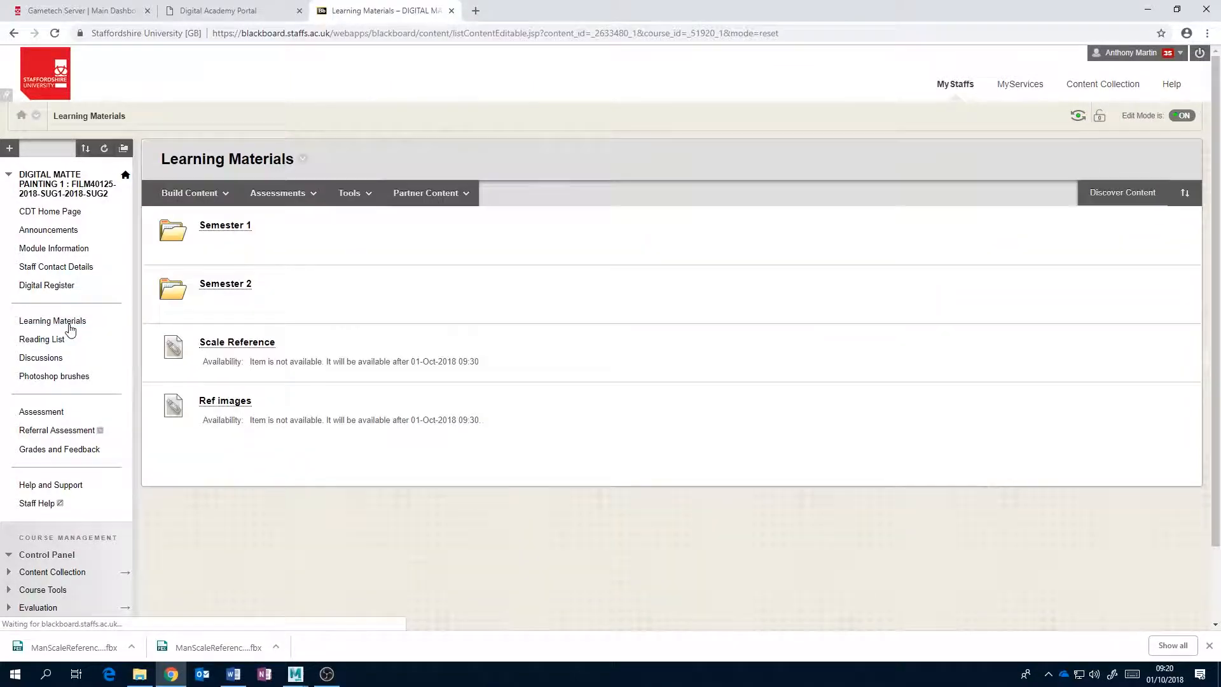
Edit this course's Scale Reference item to turn off its Display After restriction, submit it, and switch back to Maya.
left_click(281, 345)
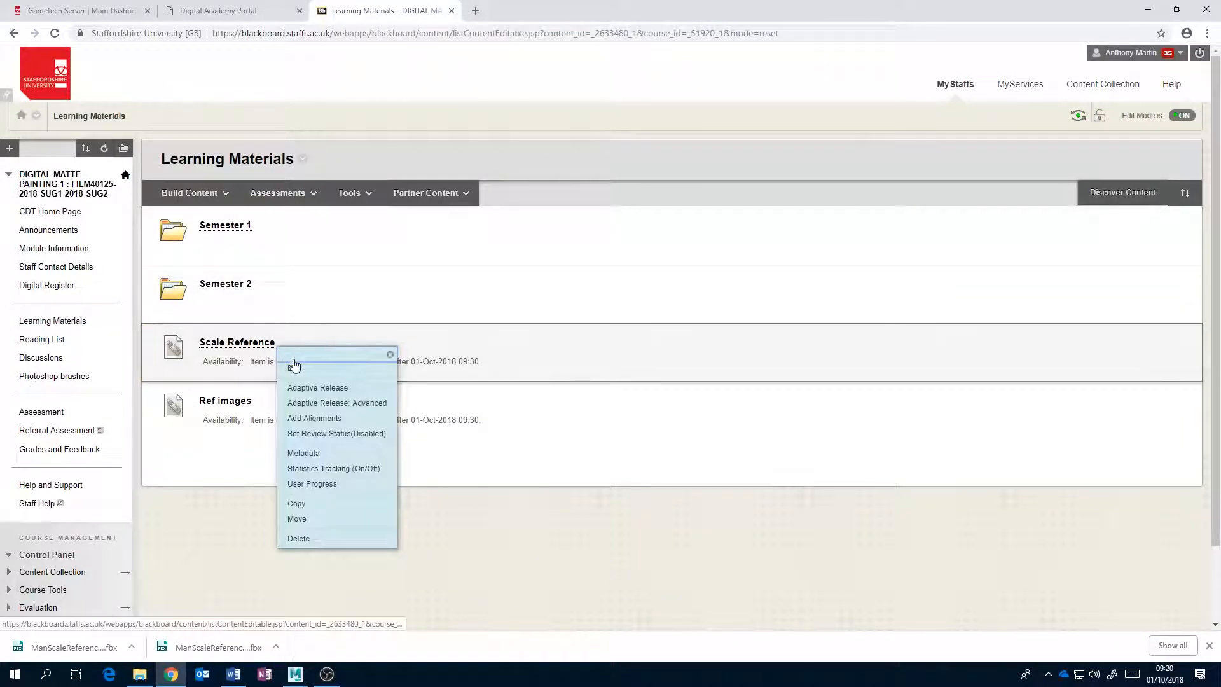
left_click(296, 367)
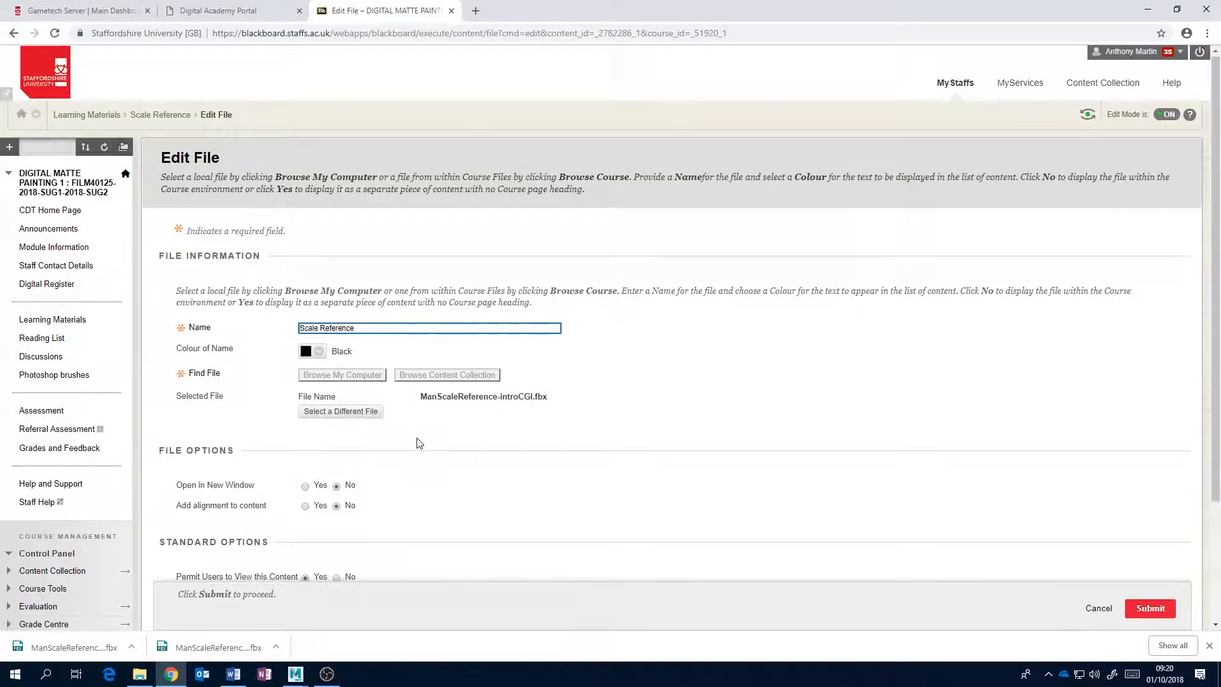
scroll(418, 443, "down", 3)
left_click(305, 466)
left_click(1138, 588)
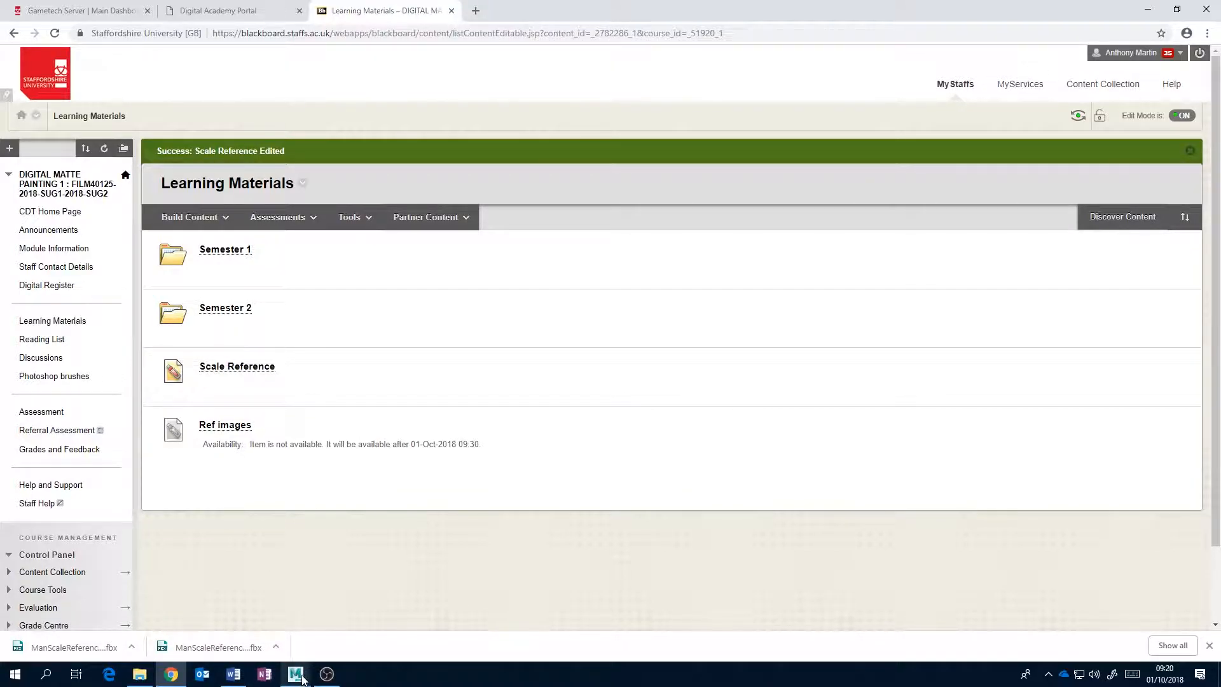
mouse_move(295, 673)
left_click(364, 613)
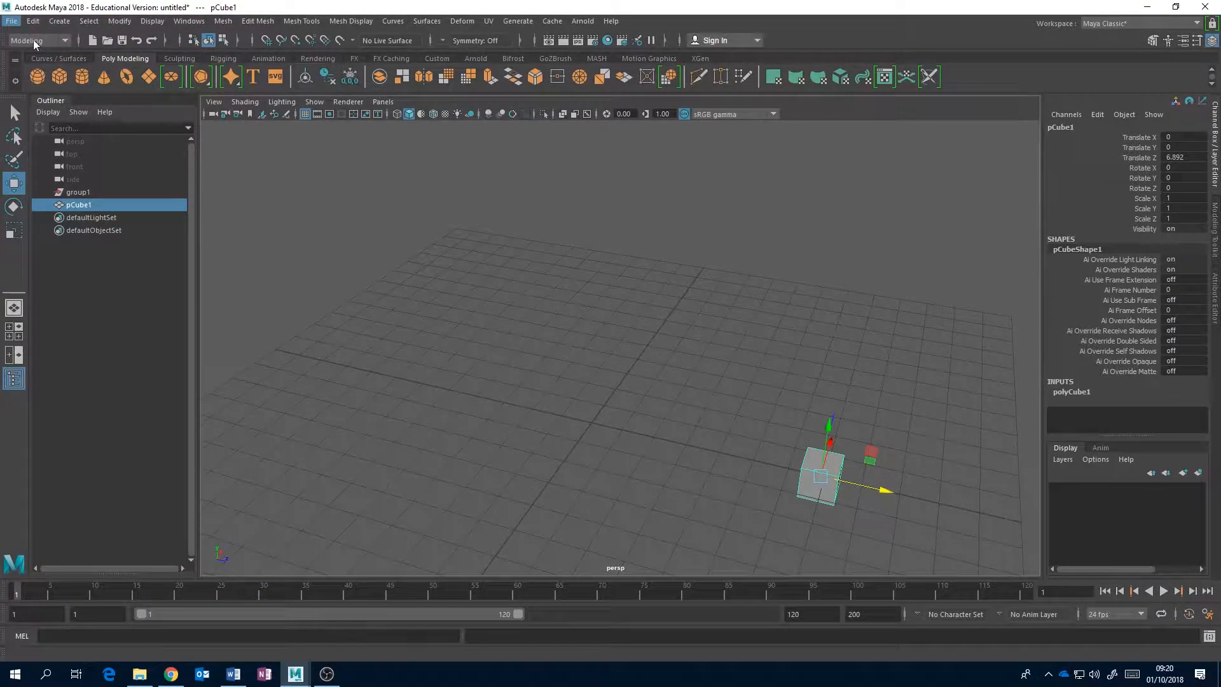
left_click(12, 21)
left_click(28, 55)
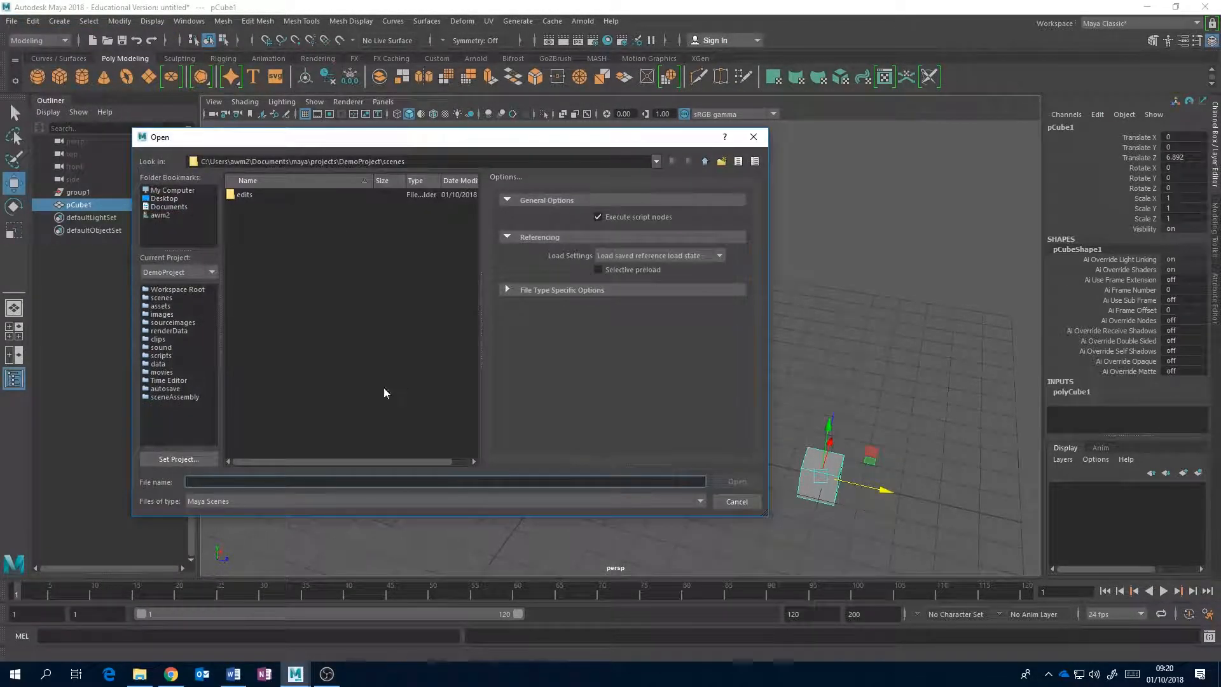
left_click(166, 214)
double_click(258, 246)
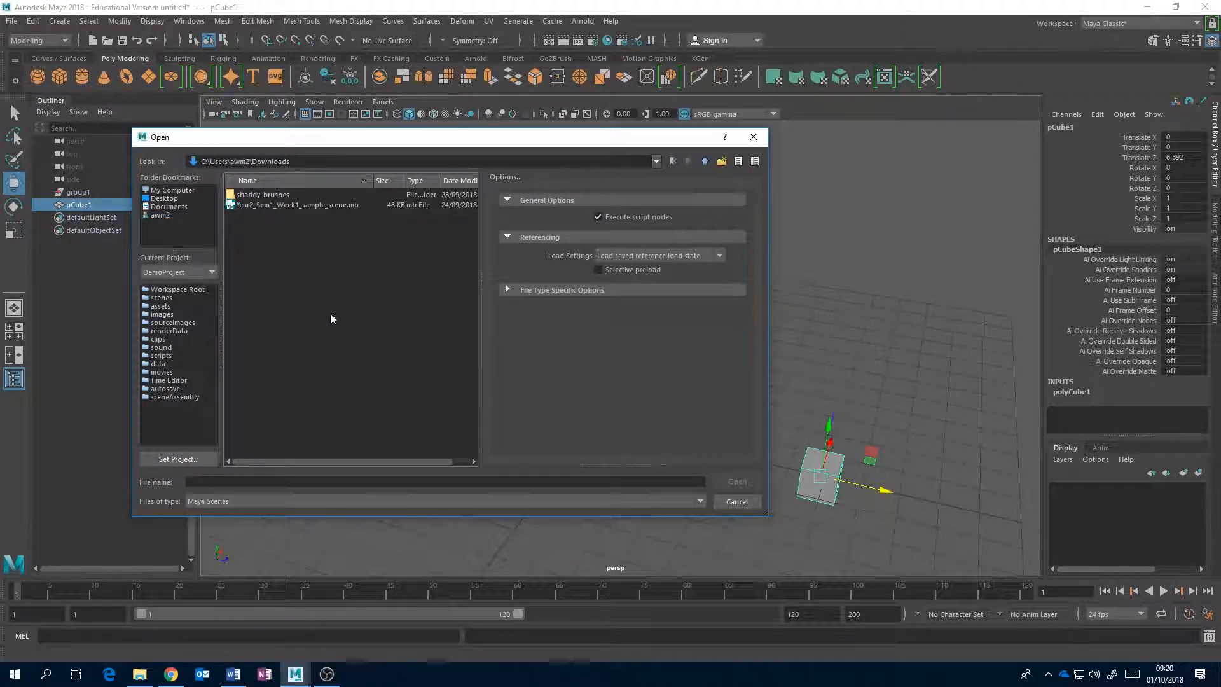
left_click(170, 674)
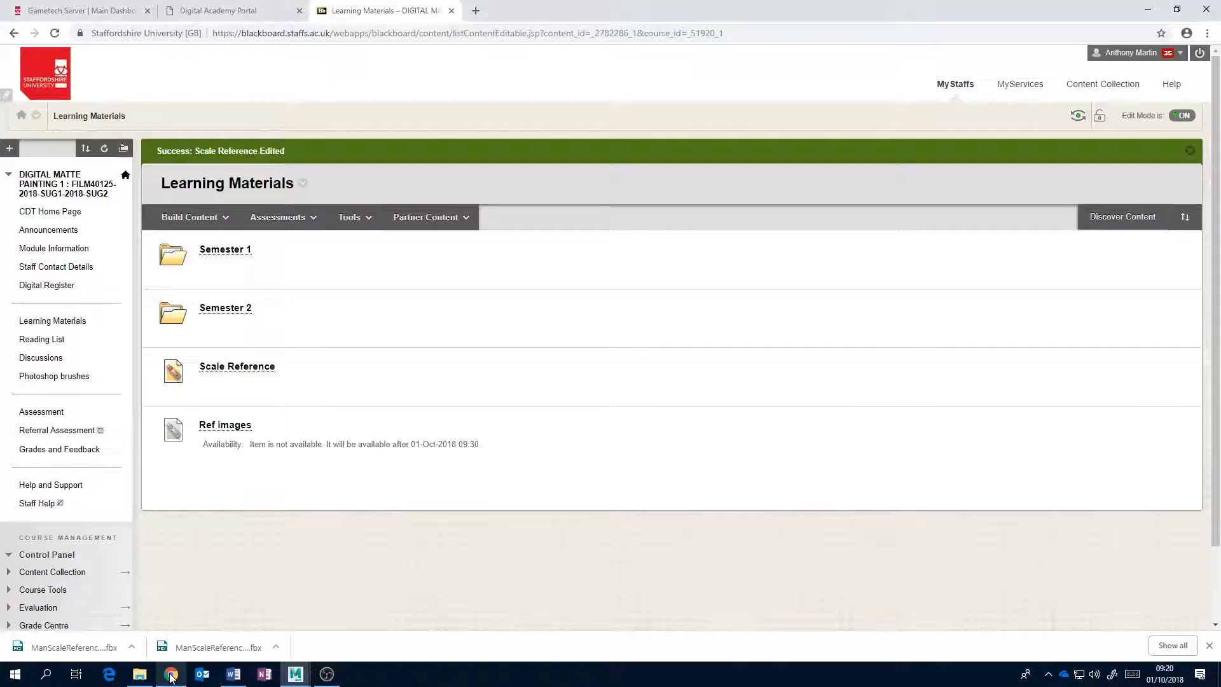
left_click(131, 646)
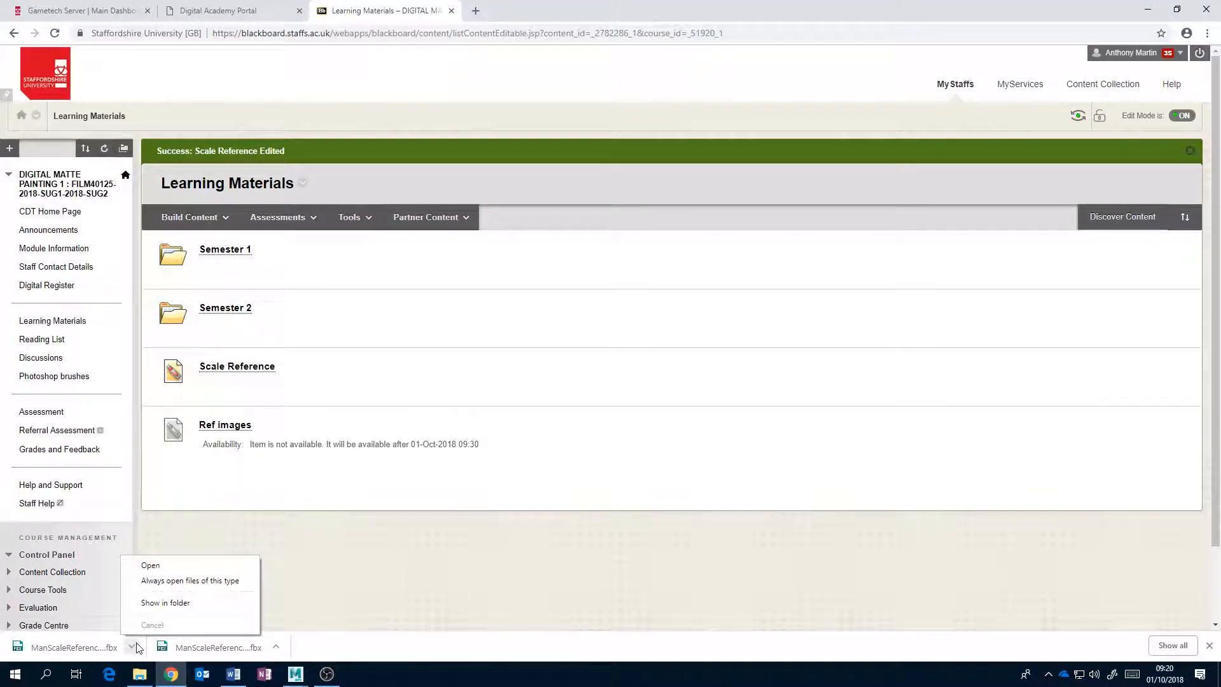
left_click(295, 674)
left_click(369, 599)
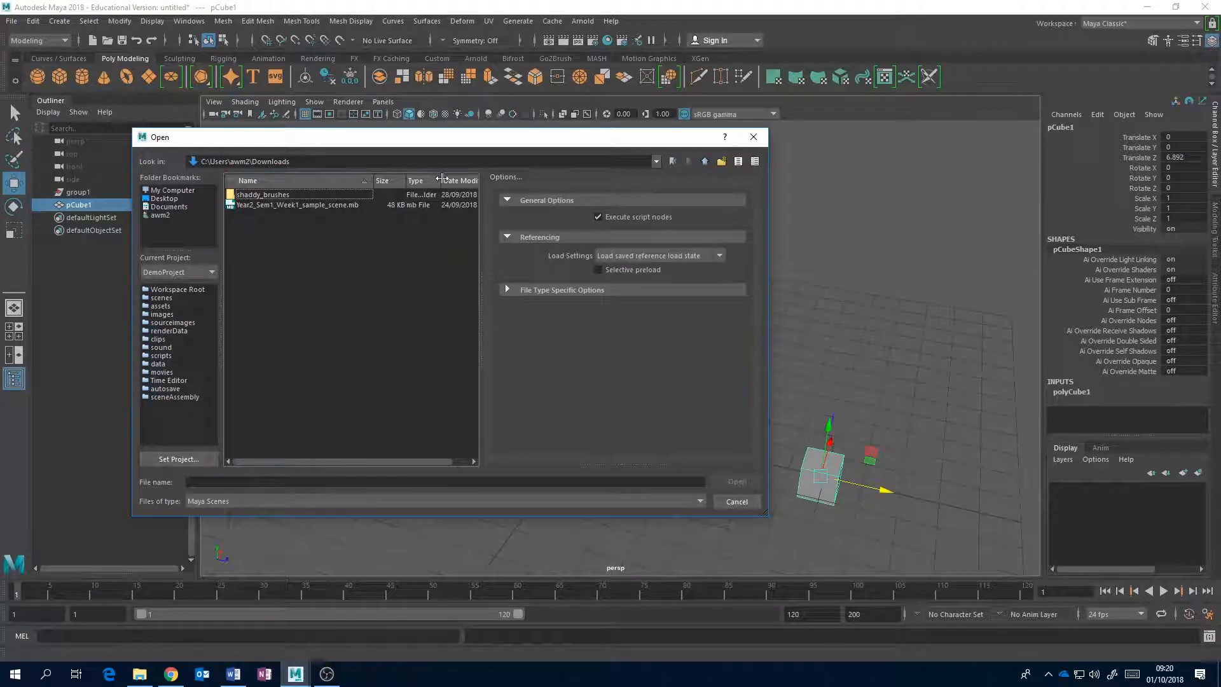
left_click(749, 501)
Start a new empty scene in place of the current one.
left_click(12, 21)
left_click(32, 44)
left_click(605, 337)
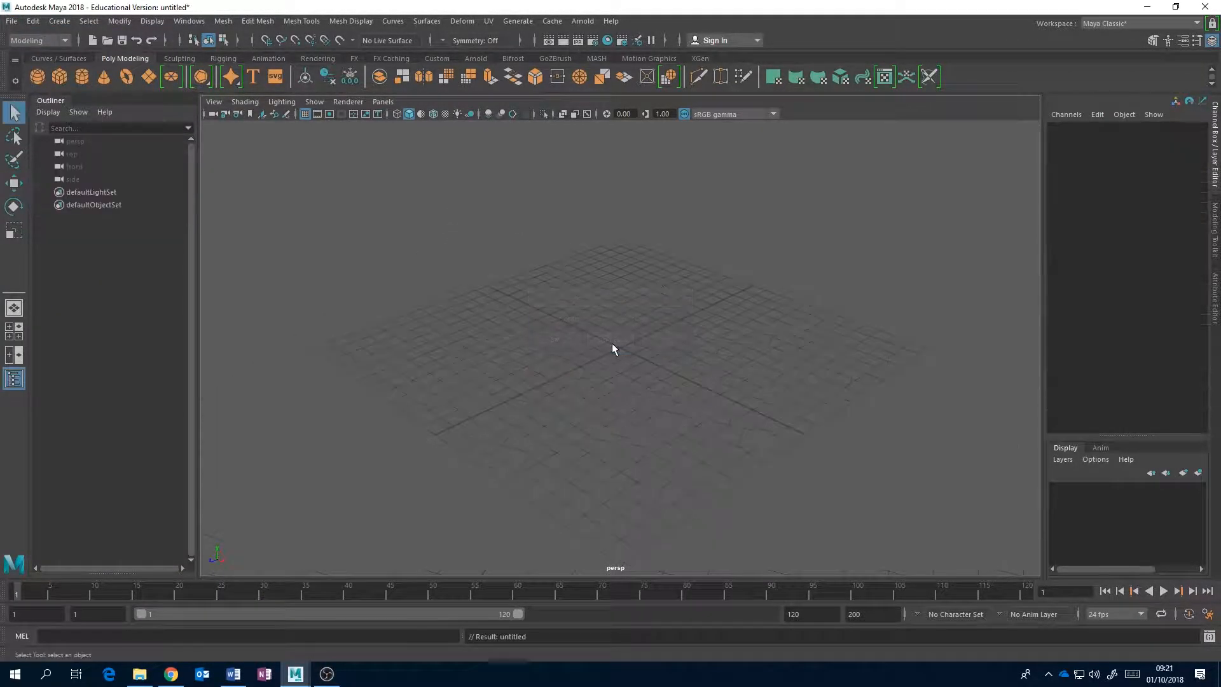
Import ManScaleReference-introCGI.fbx from the Downloads folder into the empty scene, keeping the file type at All Files.
left_click(11, 21)
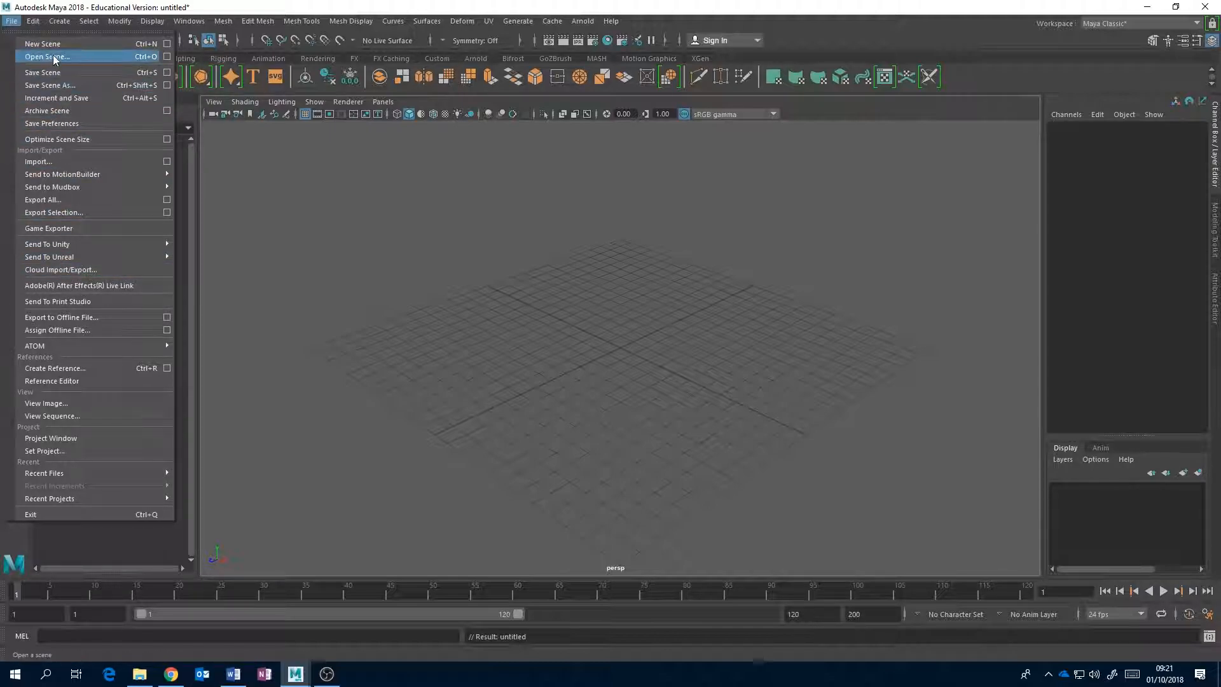
left_click(56, 162)
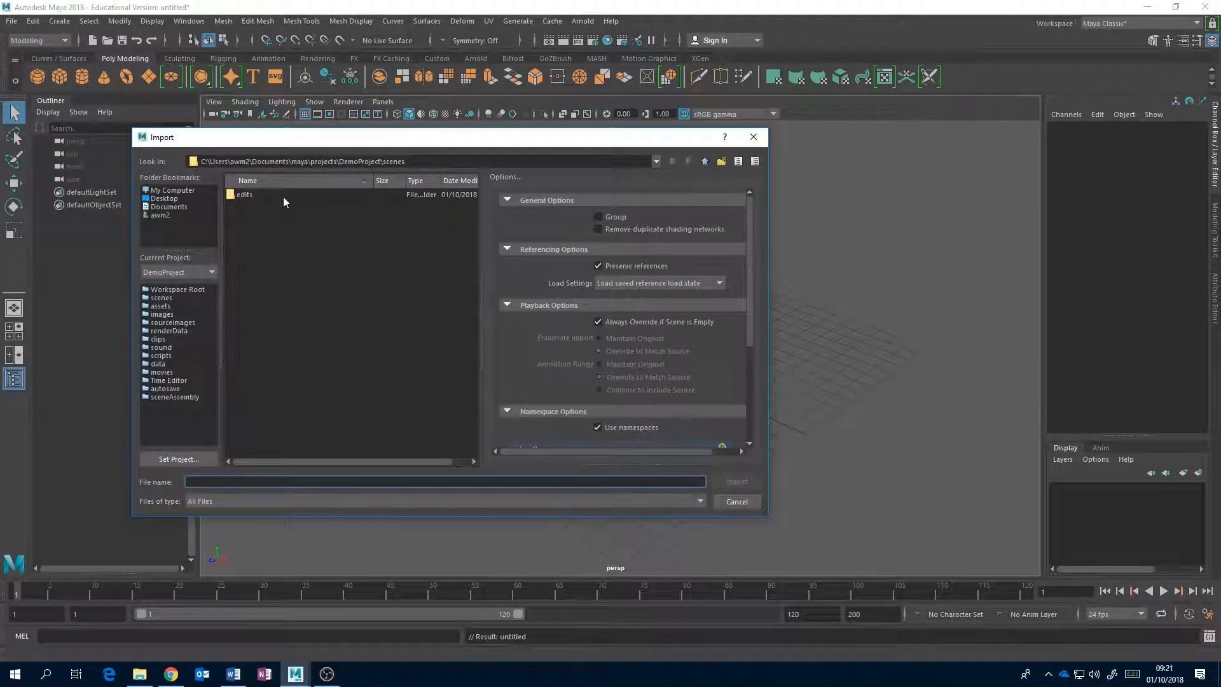
left_click(160, 216)
double_click(266, 246)
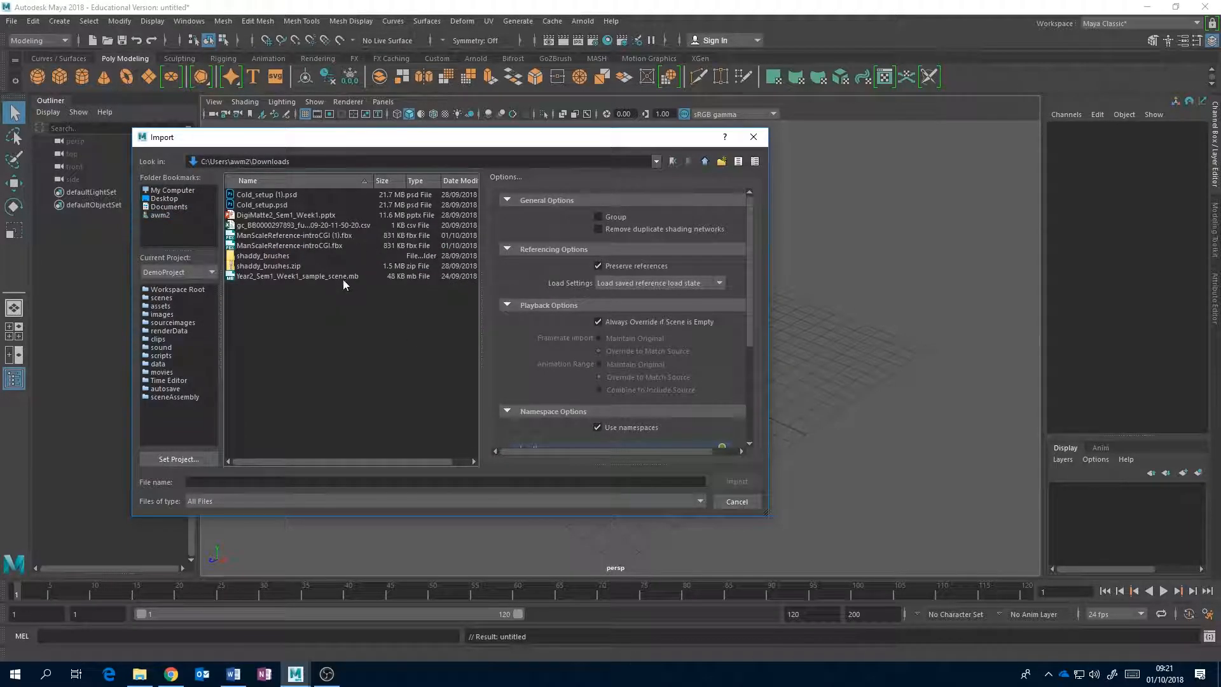
left_click(295, 246)
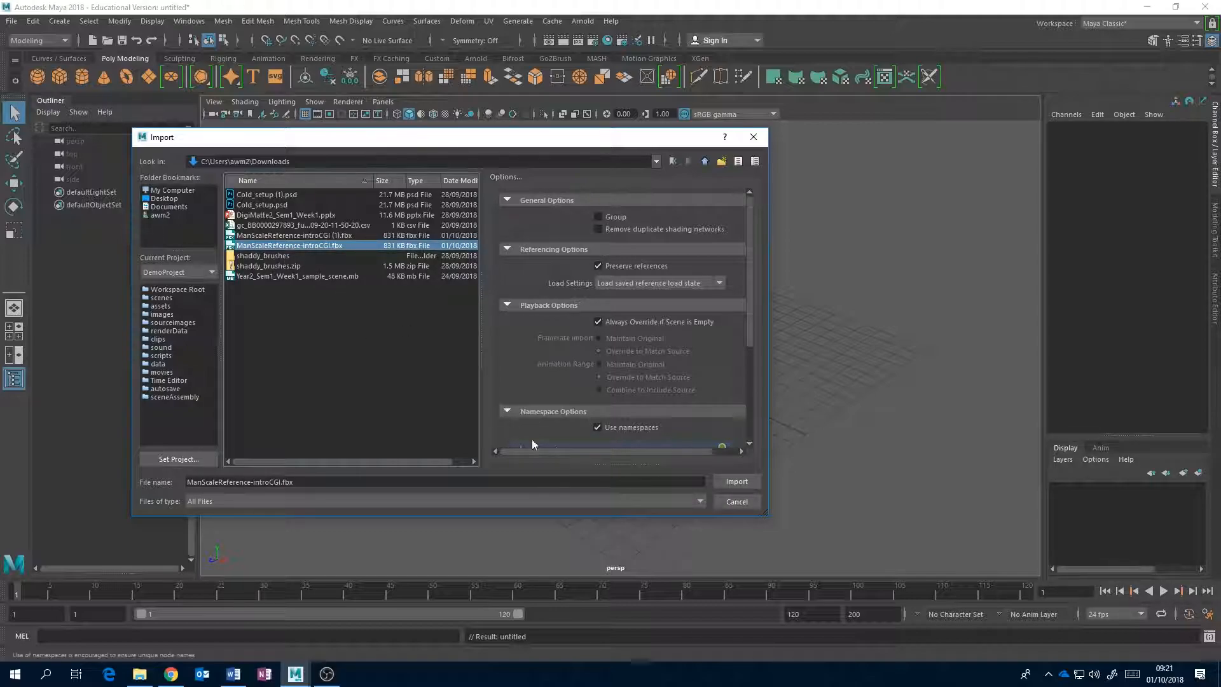
left_click(698, 500)
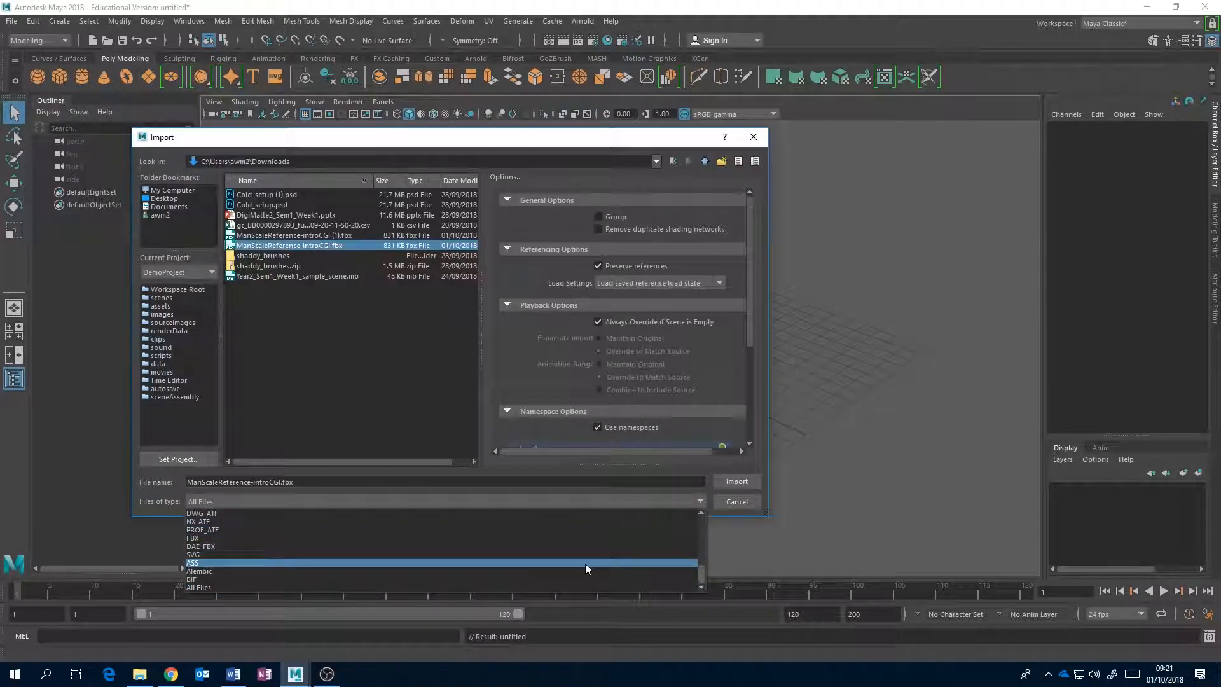
left_click_drag(700, 567, 694, 593)
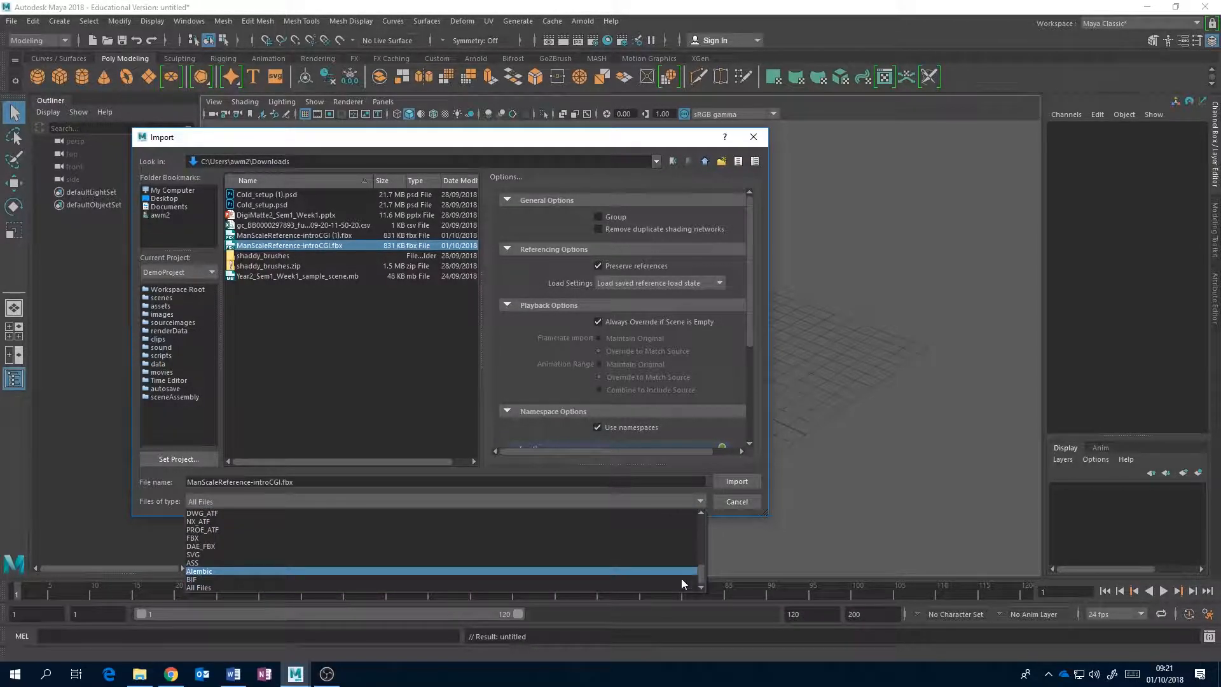
left_click(642, 586)
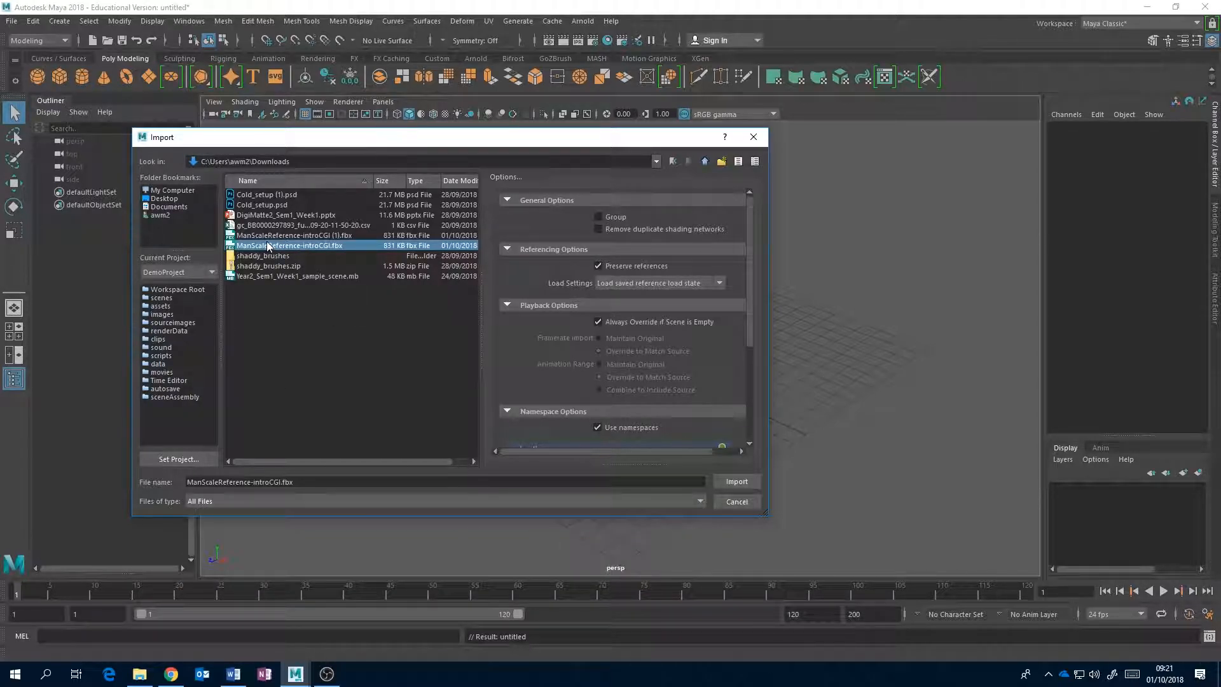
left_click(731, 481)
left_click(609, 207)
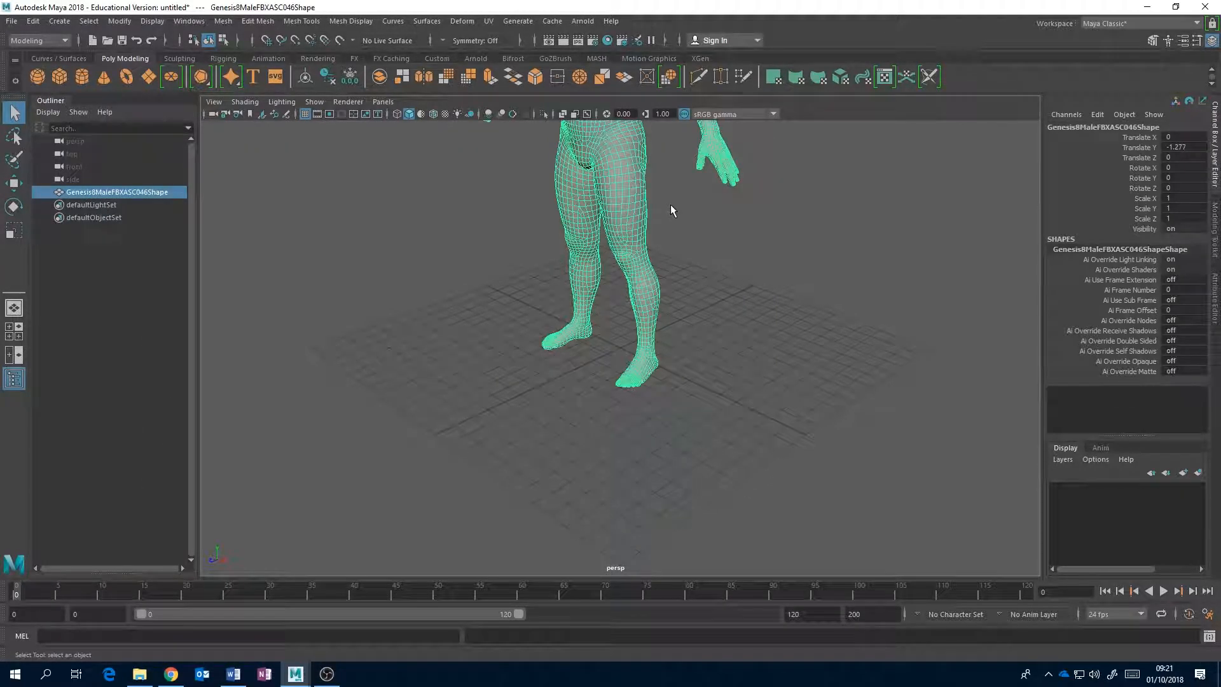
Frame the imported human figure, deselect it, and examine it from several angles in the perspective view.
key("f")
scroll(768, 328, "down", 3)
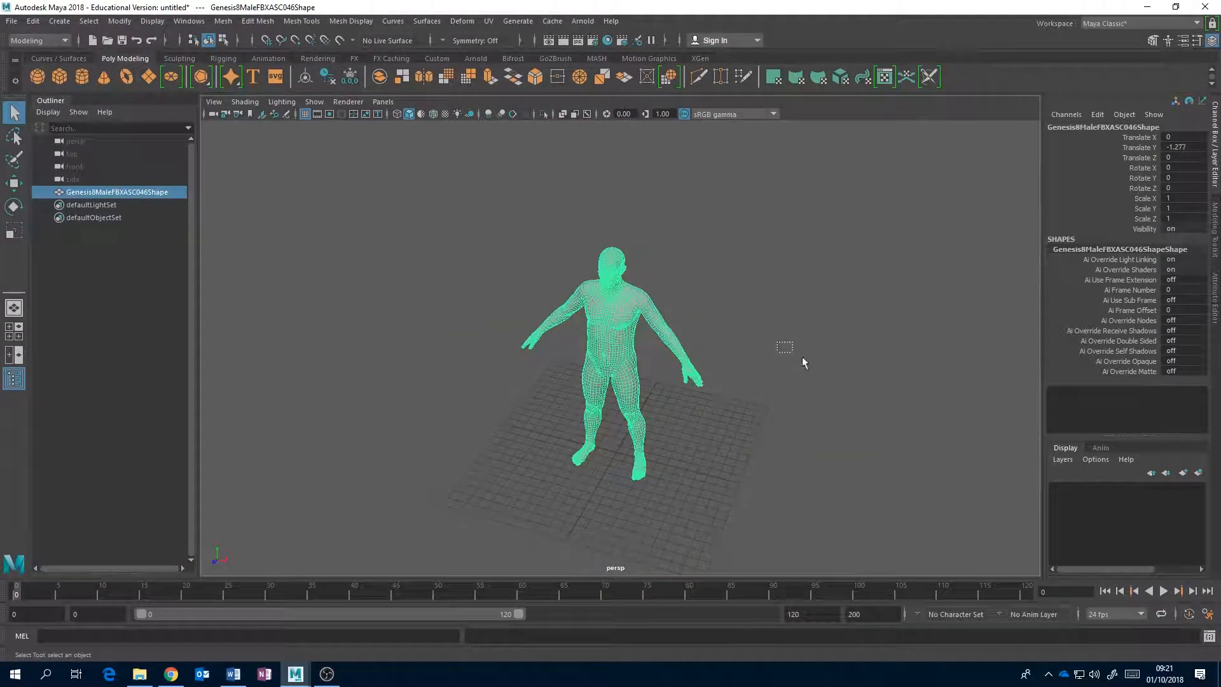
left_click(785, 349)
left_click_drag(766, 346, 699, 342, "alt")
scroll(696, 343, "up", 2)
middle_click_drag(695, 343, 678, 400, "alt")
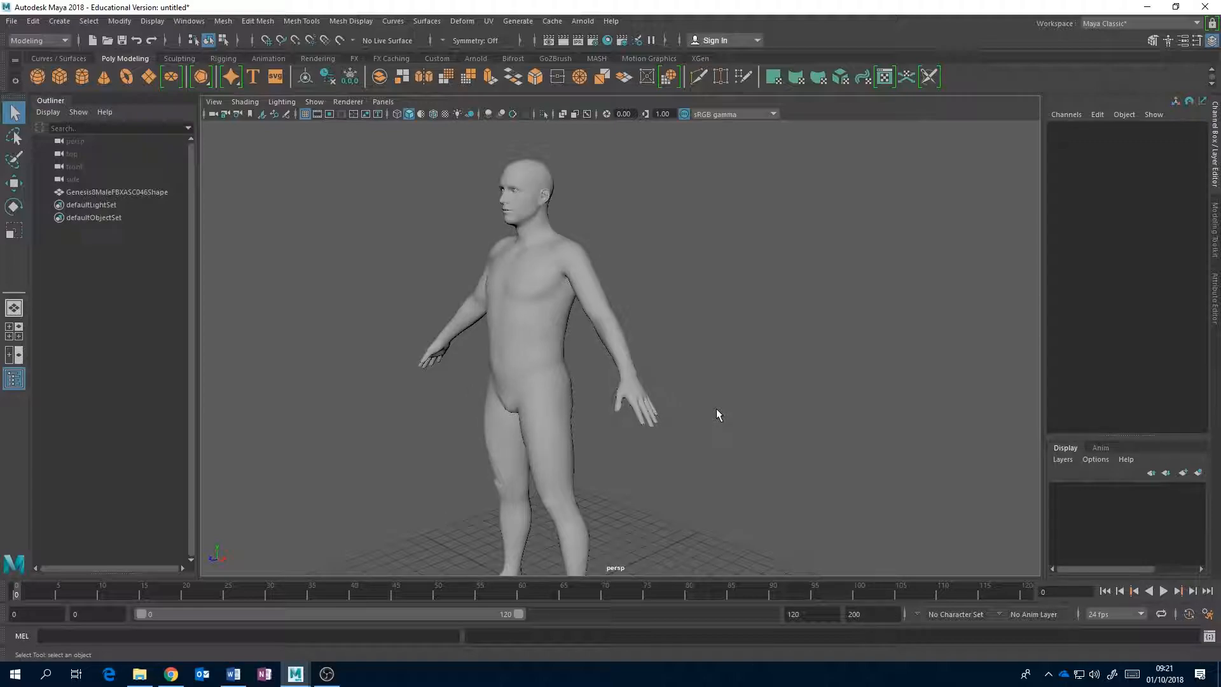
left_click_drag(519, 346, 585, 352, "alt")
middle_click_drag(585, 352, 584, 341, "alt")
scroll(584, 341, "up", 2)
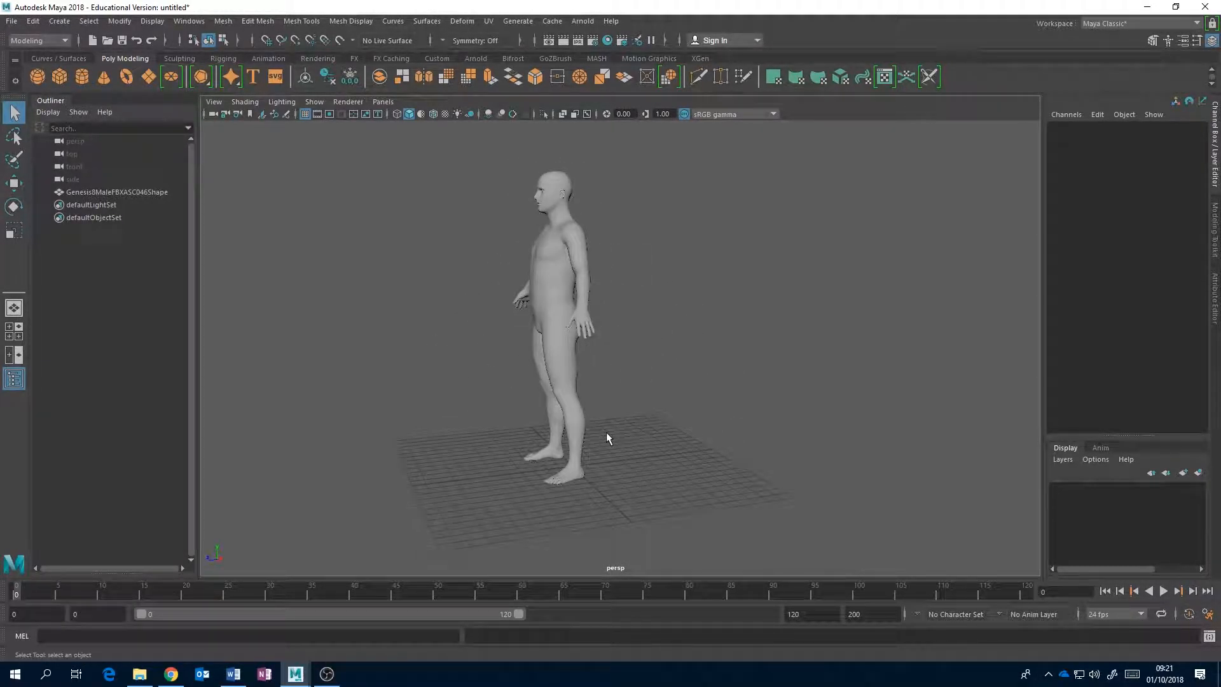
In the front view, create a polygon cube, scale it uniformly to about 6.3, and move it to about X 6 beside the figure's foot.
key("space")
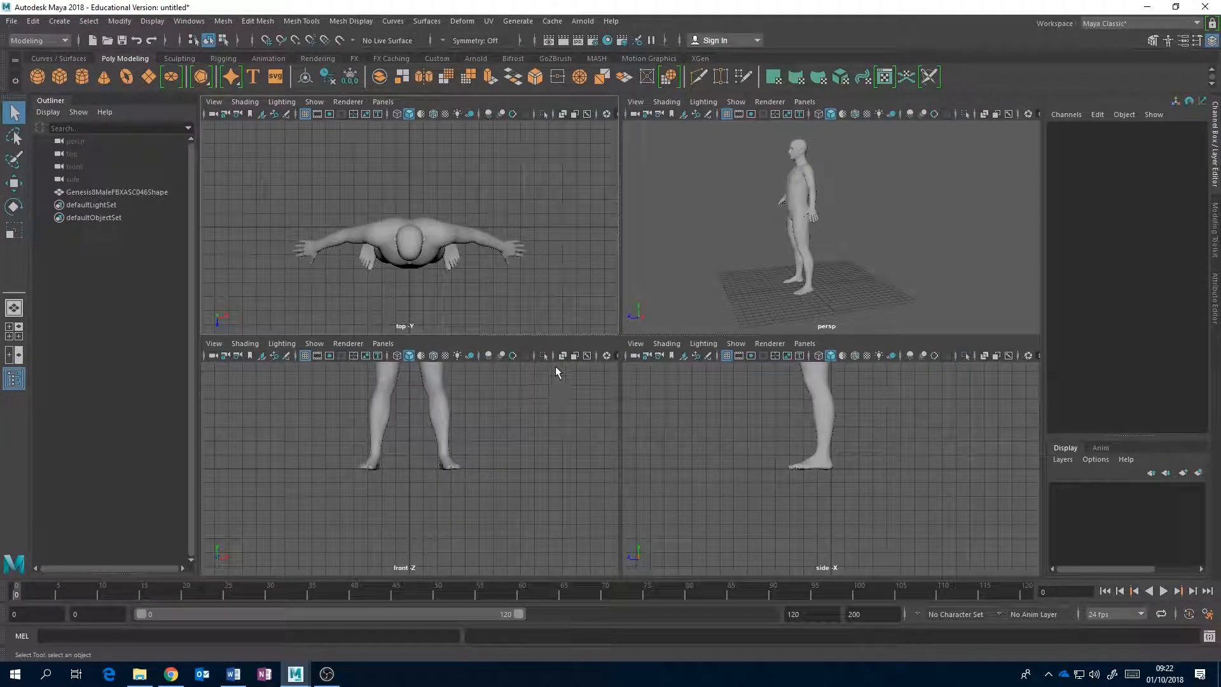
key("space")
middle_click_drag(696, 292, 624, 486, "alt")
scroll(623, 440, "down", 3)
middle_click_drag(645, 402, 576, 471, "alt")
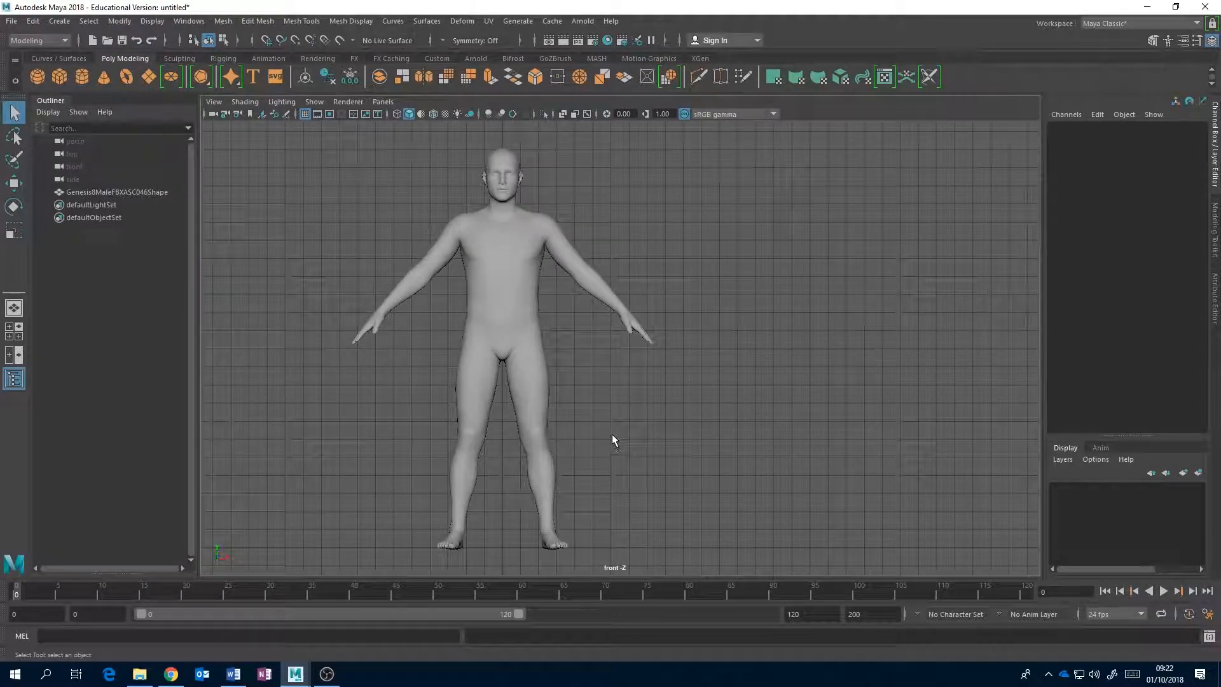
left_click(60, 76)
key("r")
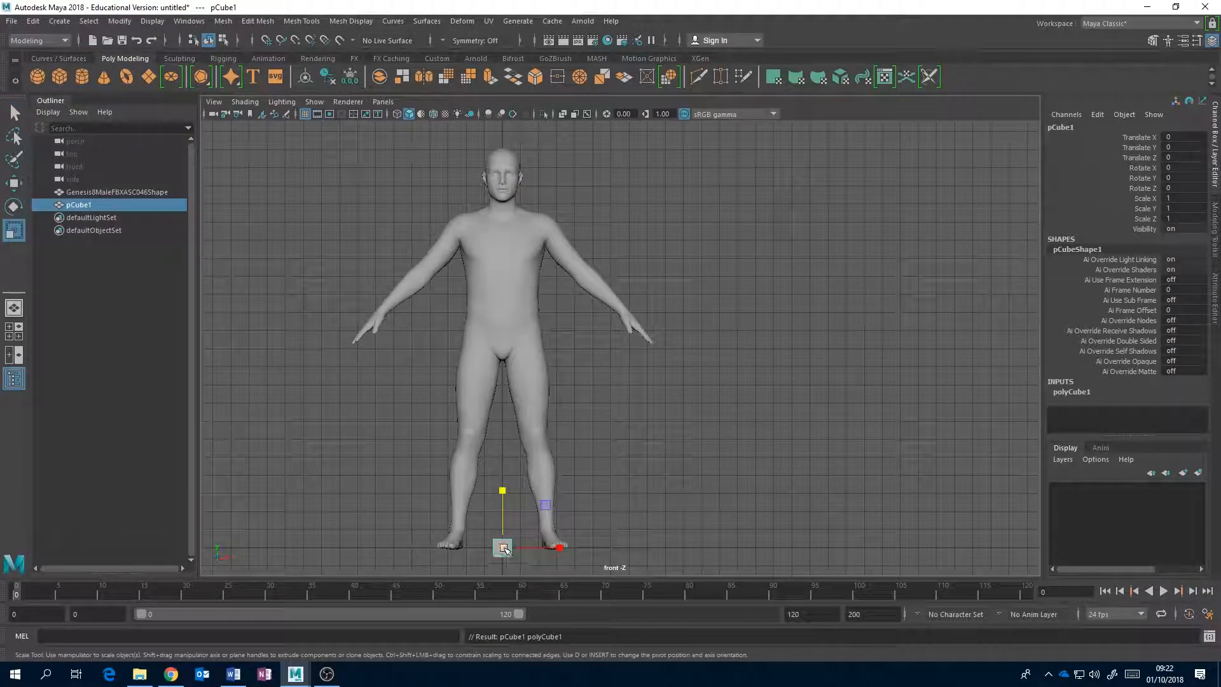
left_click_drag(518, 543, 651, 550)
key("w")
mouse_move(612, 504)
left_mouse_down()
mouse_move(613, 332)
mouse_move(621, 508)
left_mouse_up()
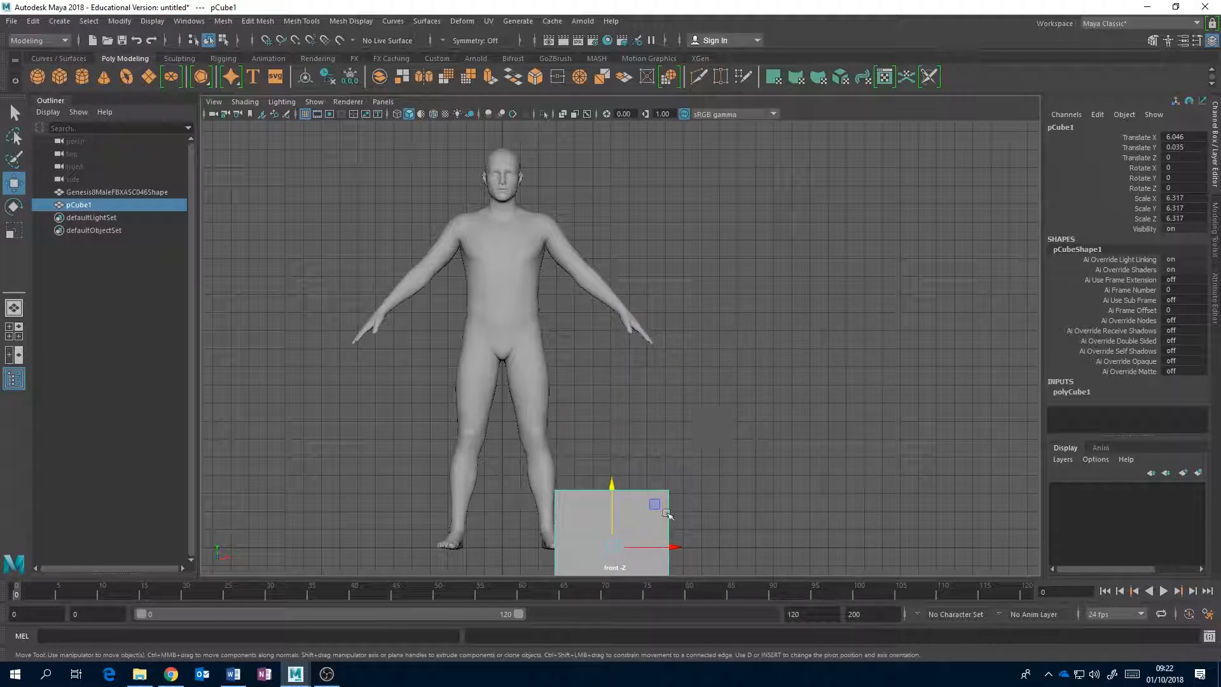
Flatten the cube to a Y scale of about 0.28 and move it to about X 10, Y 21.9, level with the figure's head.
key("r")
left_click_drag(612, 490, 614, 549)
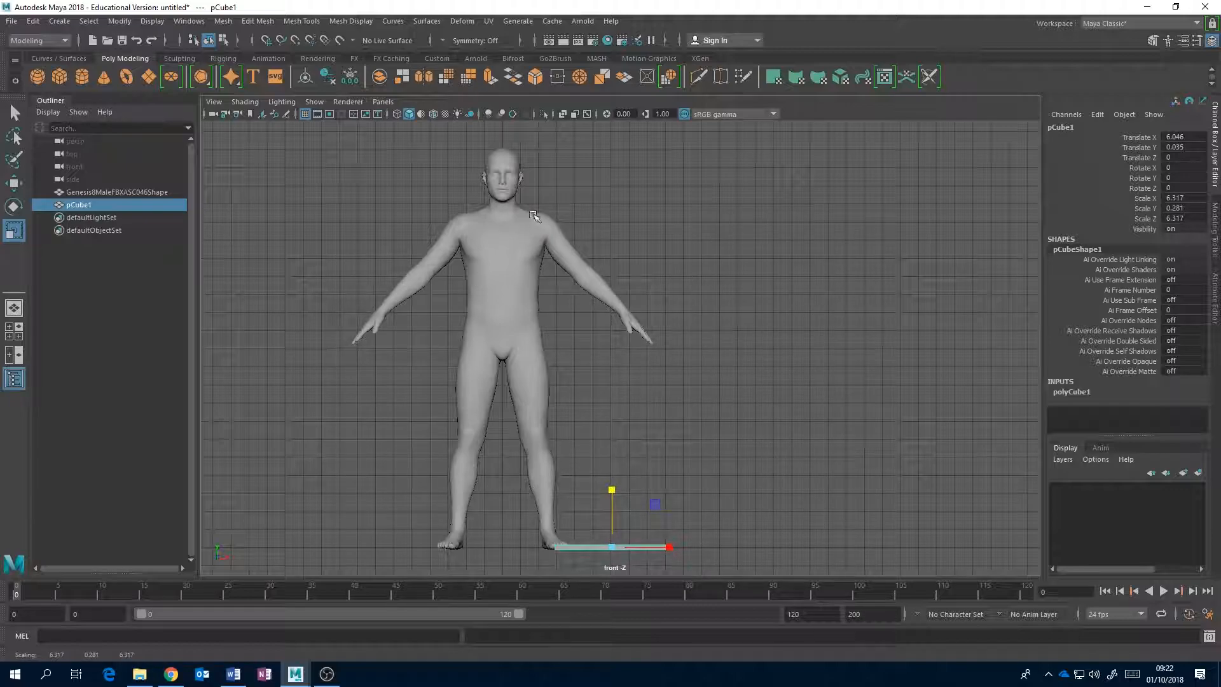
key("w")
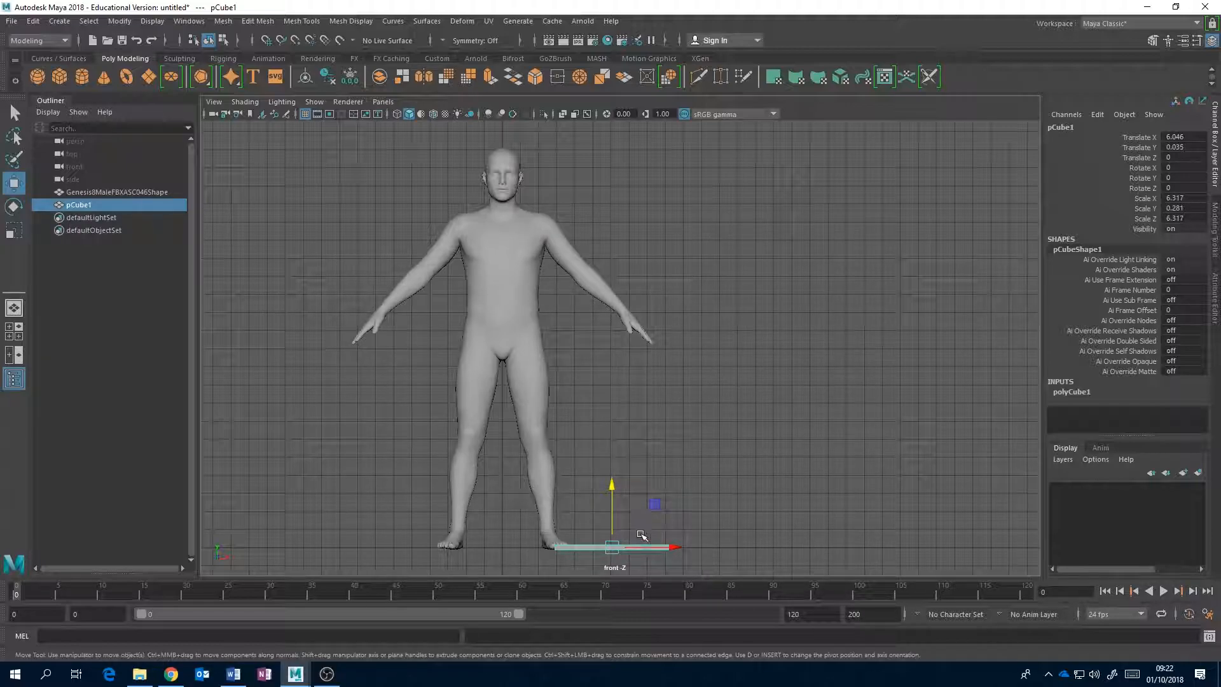
left_click_drag(665, 547, 737, 547)
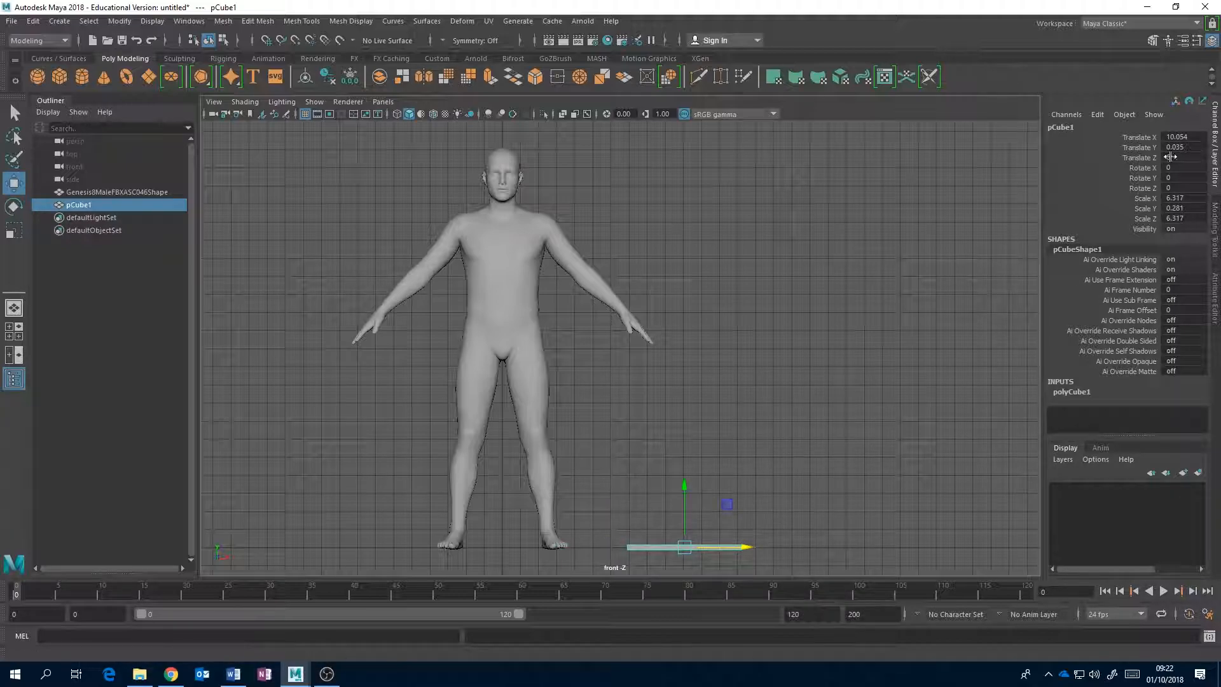
left_click_drag(685, 499, 685, 104)
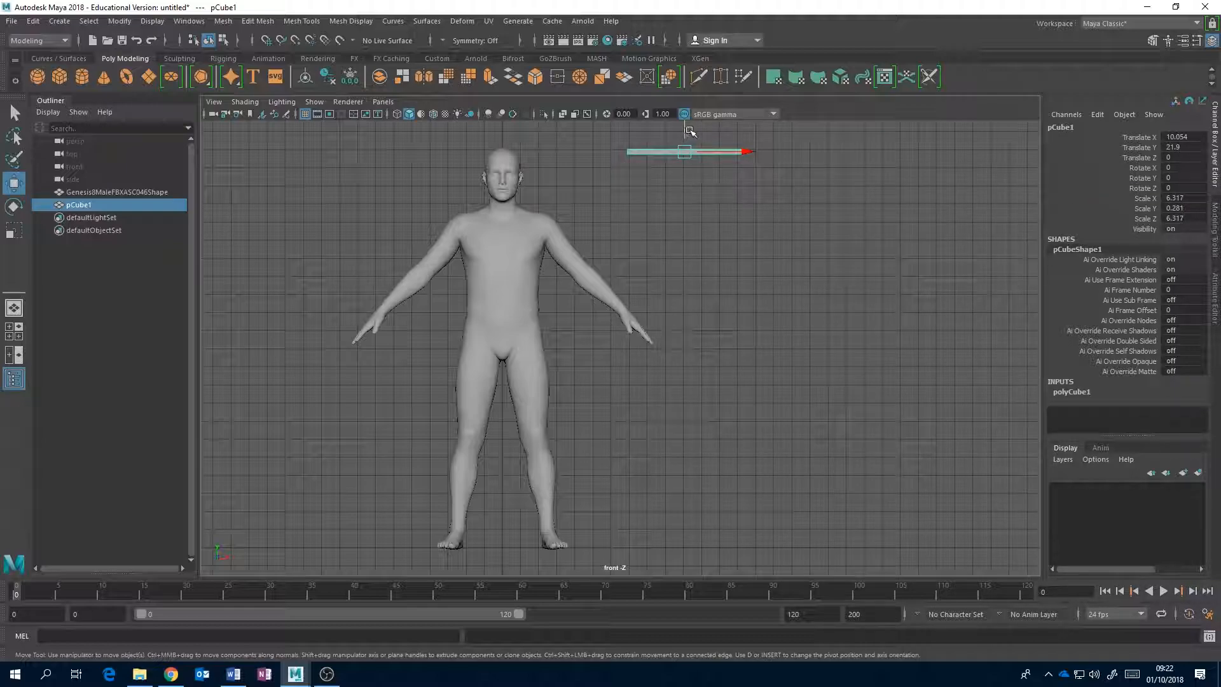
left_click_drag(684, 131, 684, 128)
Select the human figure, compare it with the flattened cube in the front, four-panel and perspective views, return to the front view and deselect it.
middle_click_drag(666, 201, 691, 255, "alt")
scroll(691, 255, "down", 2)
left_click(528, 338)
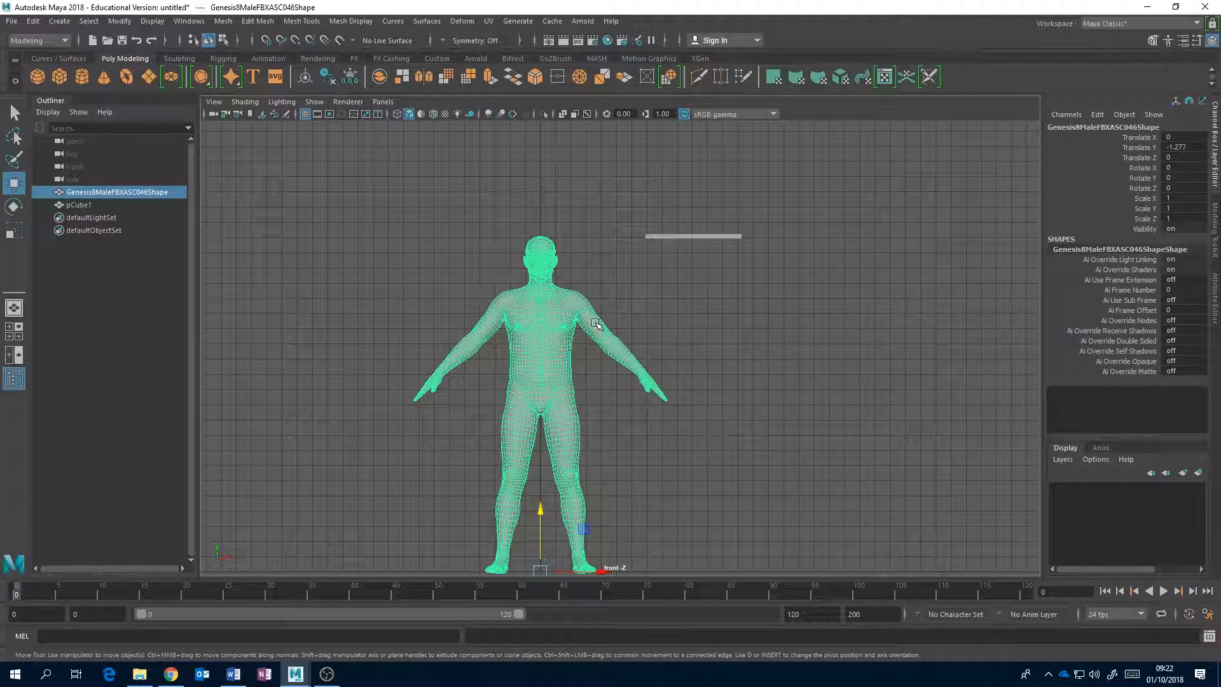
middle_click_drag(584, 333, 622, 303, "alt")
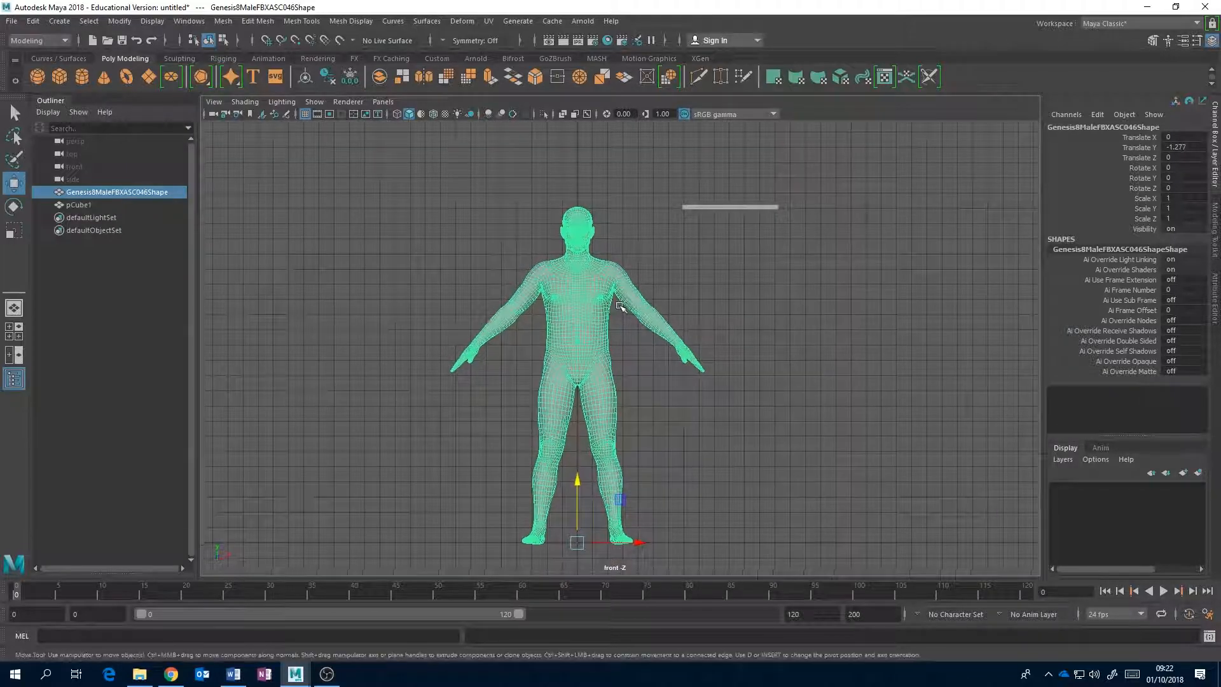
scroll(621, 303, "down", 2)
middle_click_drag(647, 256, 646, 300, "alt")
scroll(616, 300, "down", 2)
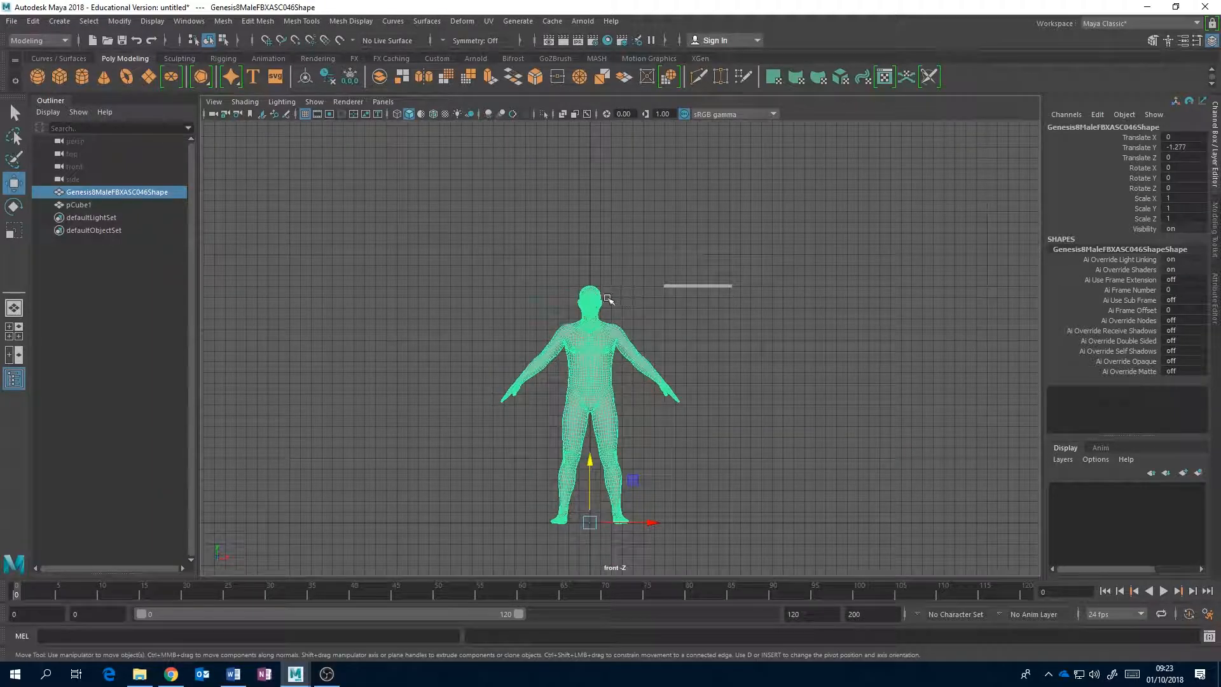
key("space")
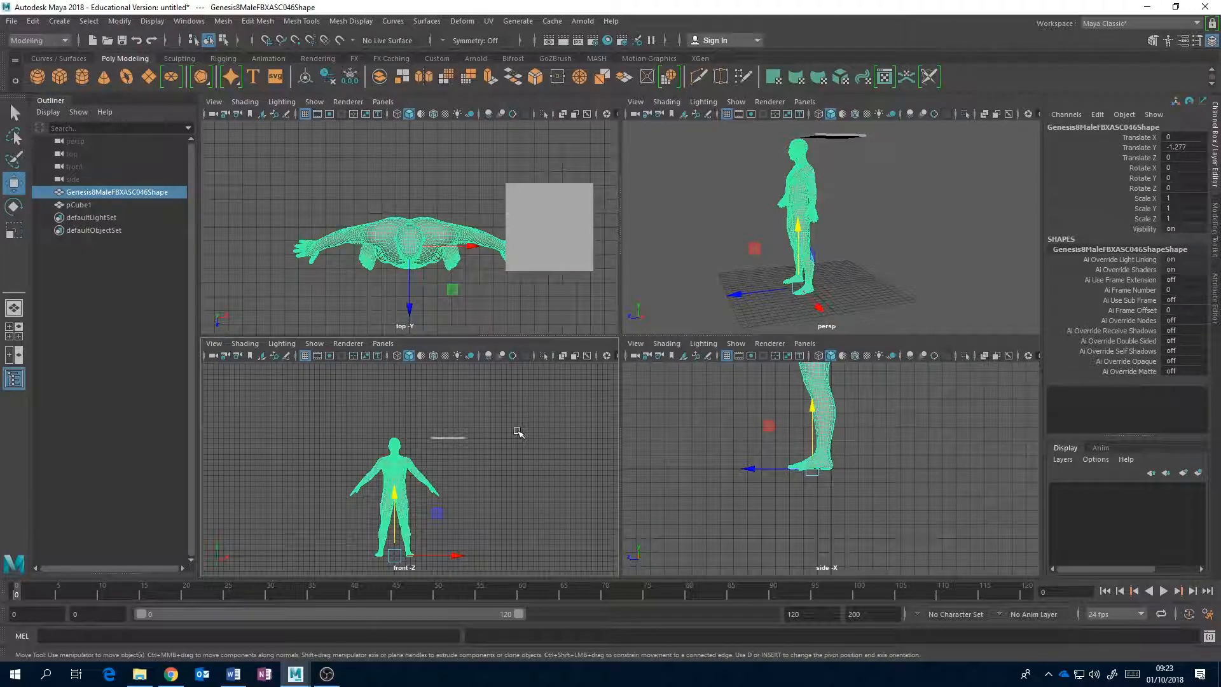
key("space")
key("space")
key("space")
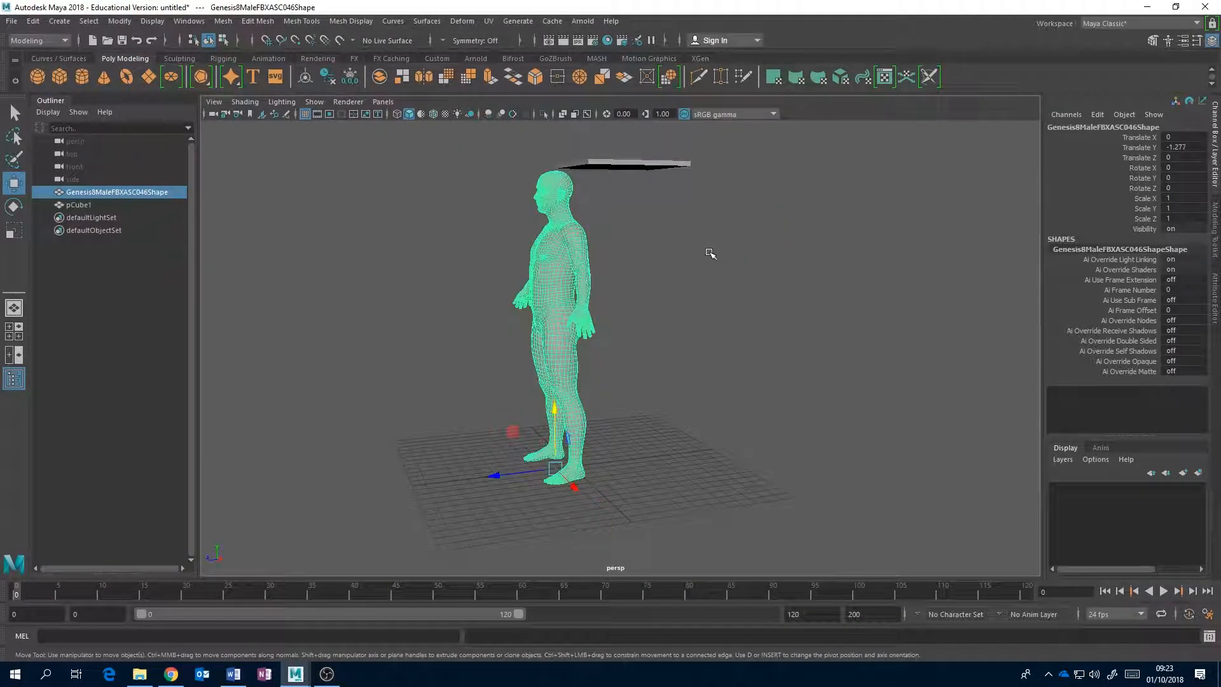
key("space")
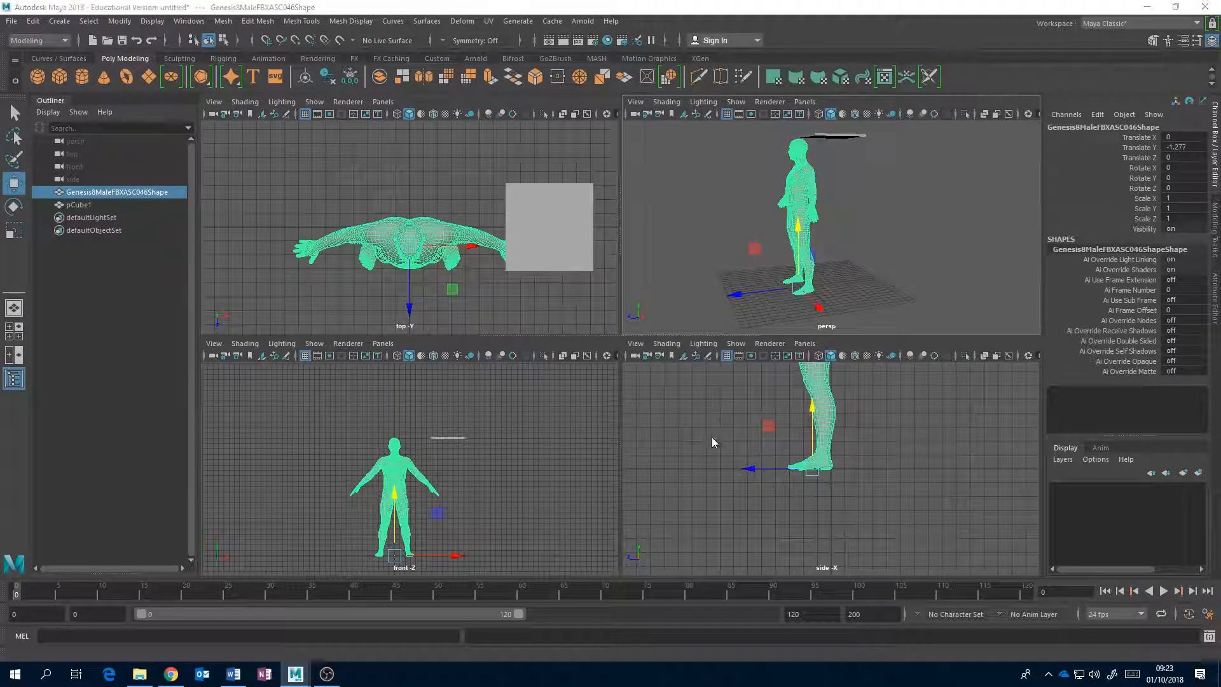
key("space")
key("space")
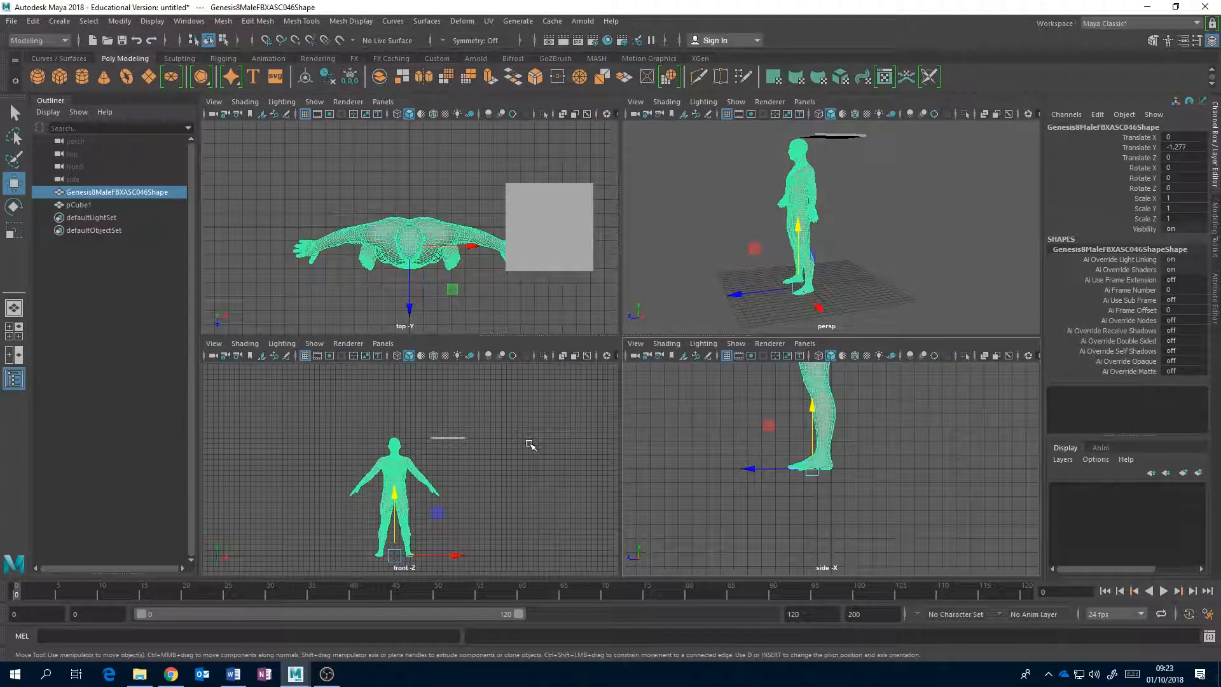
key("space")
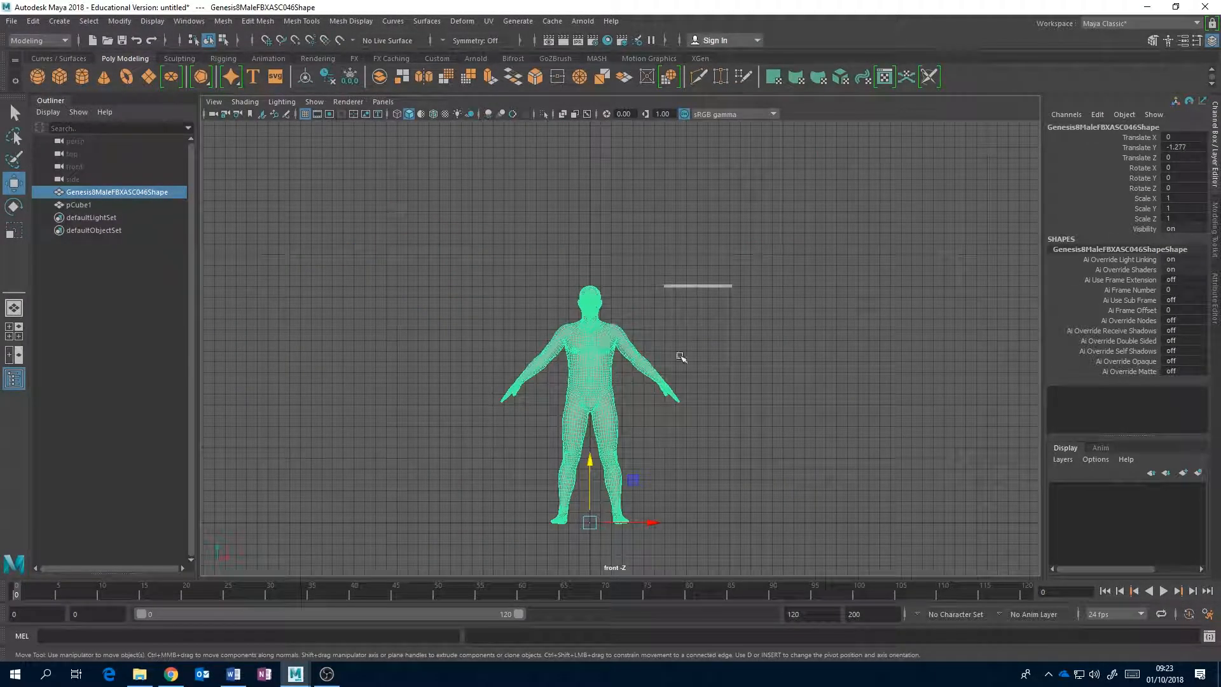
left_click(492, 240)
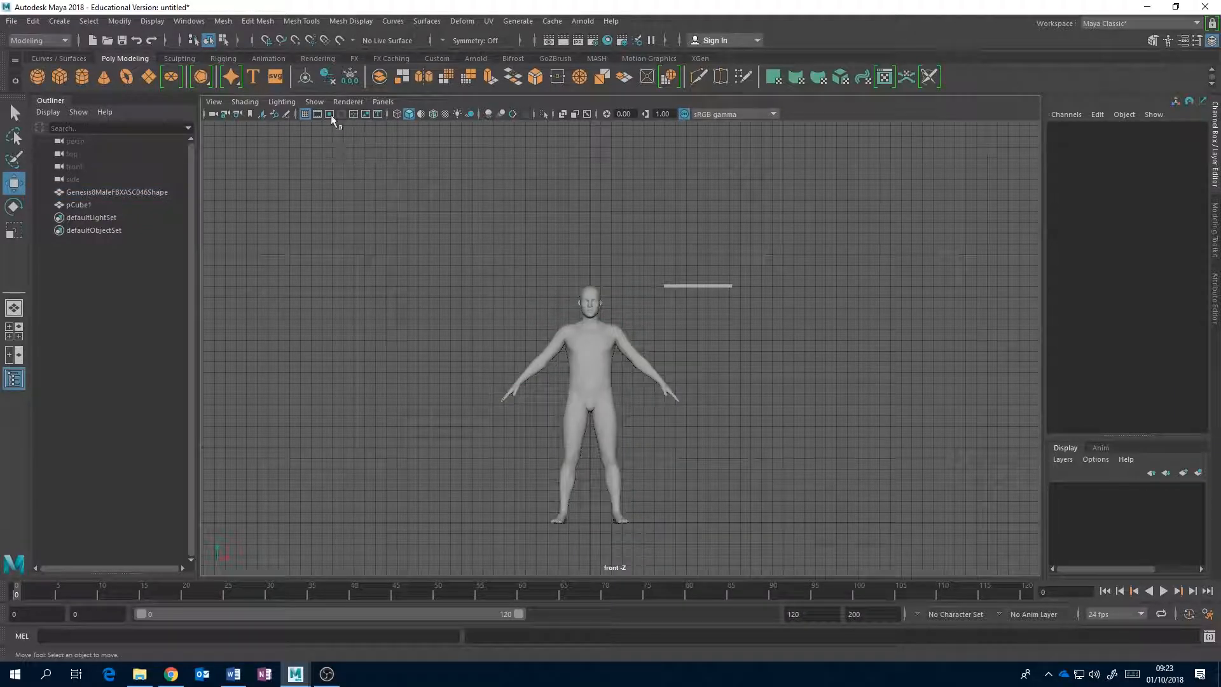
Set the orthographic grid numbers to show On Axes in the grid options, apply the change, and select the human figure.
left_click(152, 22)
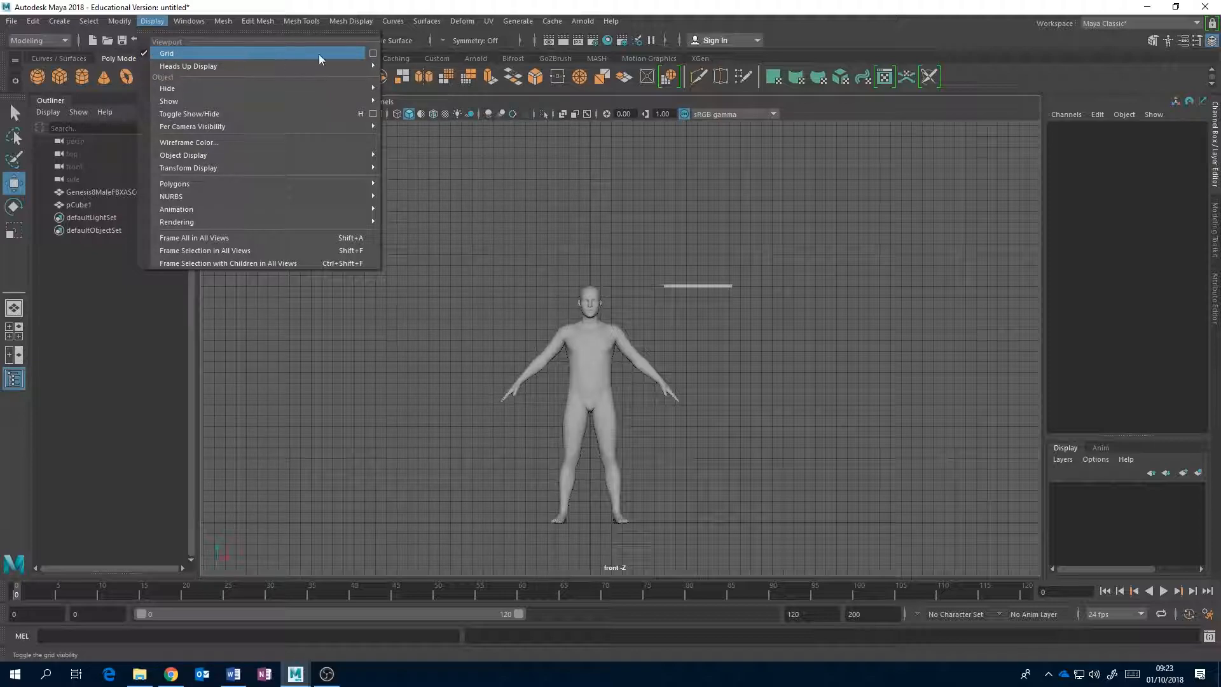
left_click(373, 54)
left_click_drag(574, 231, 893, 209)
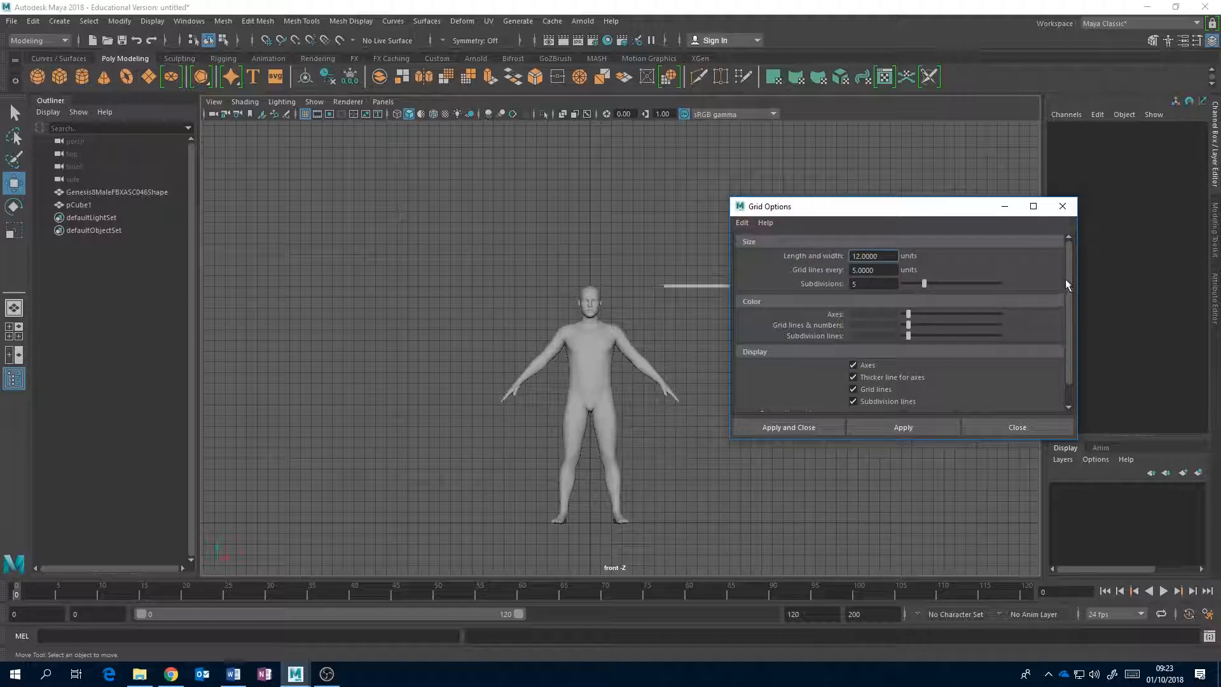
left_click_drag(1066, 279, 1068, 312)
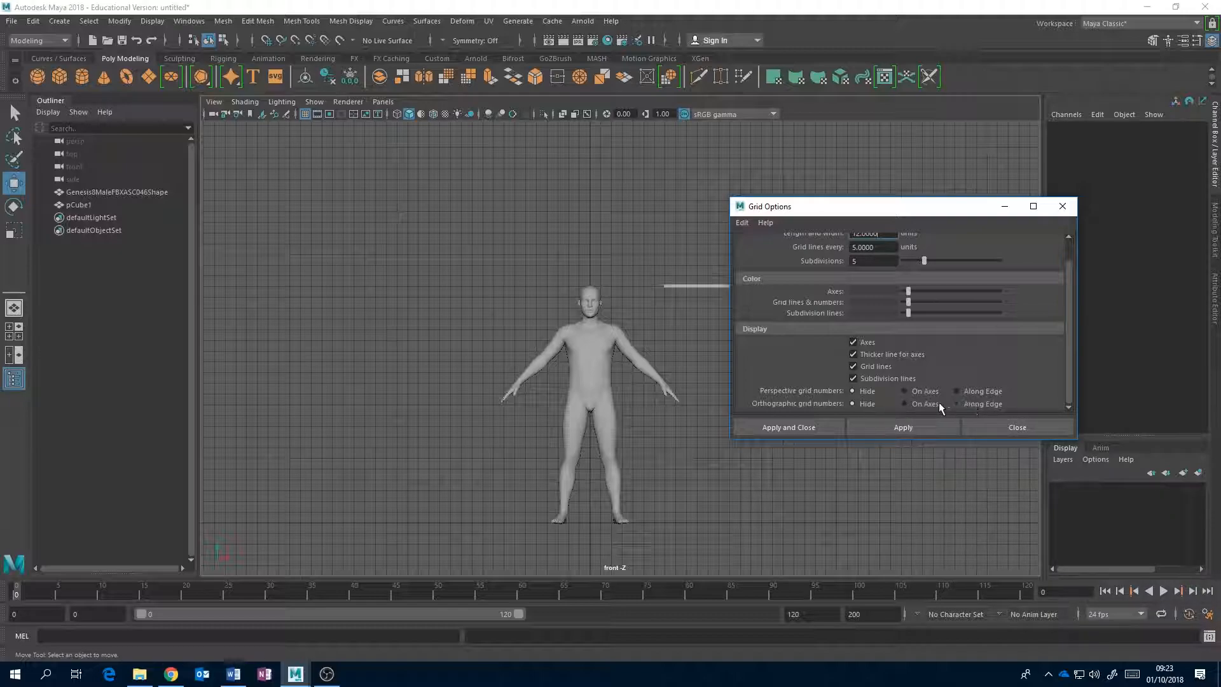
left_click(904, 404)
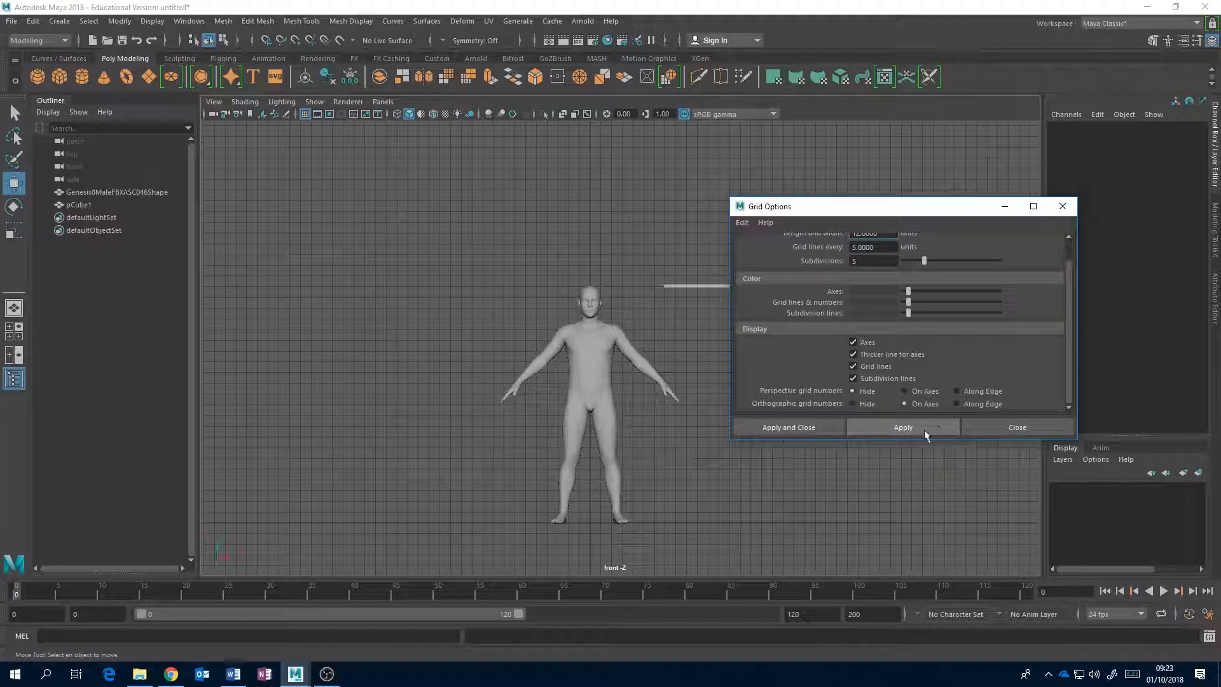
left_click(922, 428)
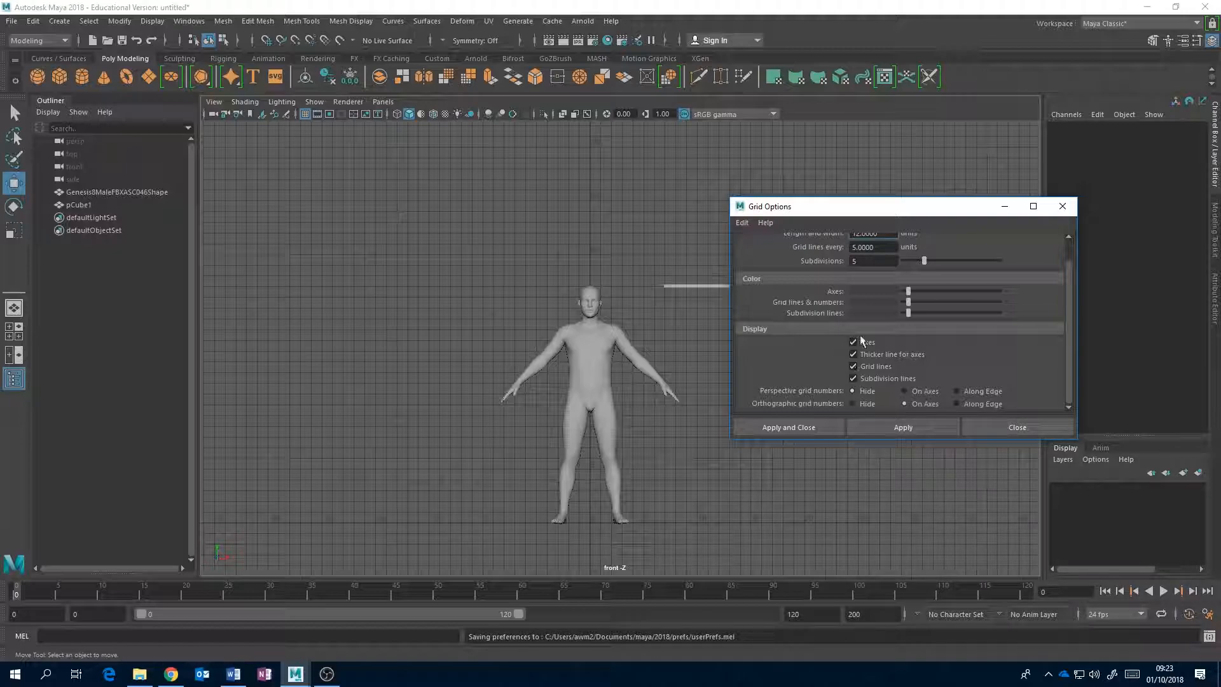
left_click(1016, 428)
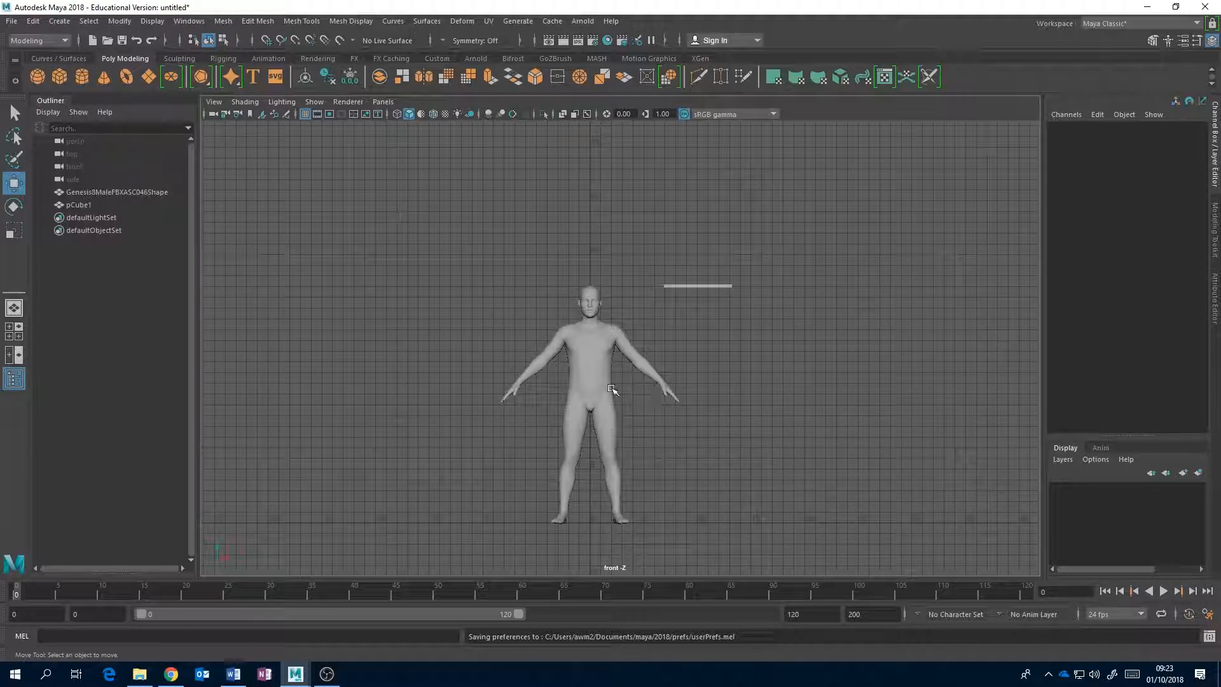
left_click(648, 361)
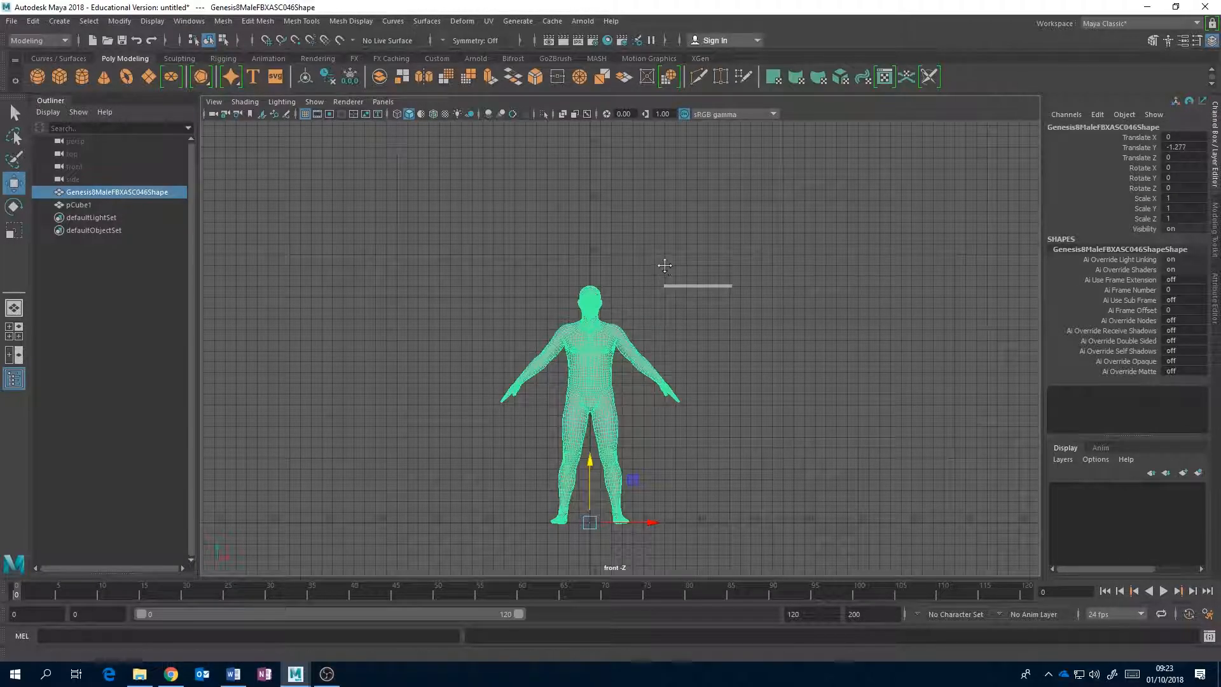
Scale the human figure up uniformly to about 4.7 in the front view, using the vertical grid numbers as reference.
middle_click_drag(659, 265, 642, 361, "alt")
scroll(641, 361, "down", 5)
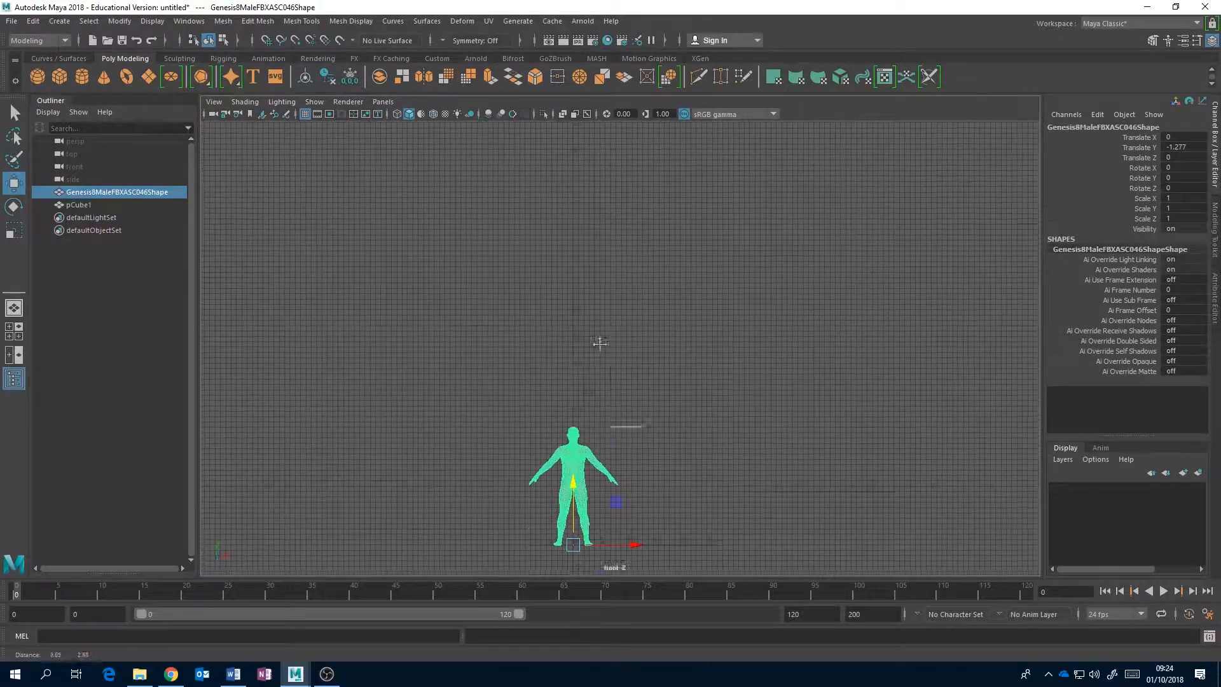
scroll(595, 373, "down", 5)
middle_click_drag(636, 262, 617, 327, "alt")
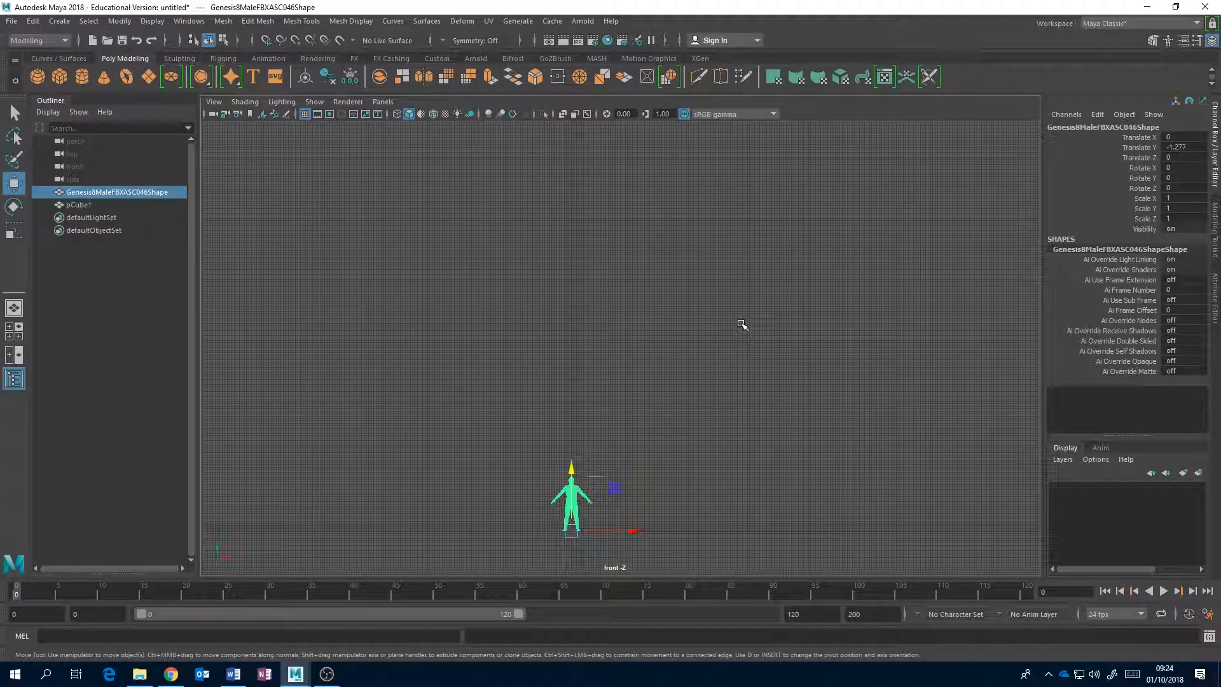
key("r")
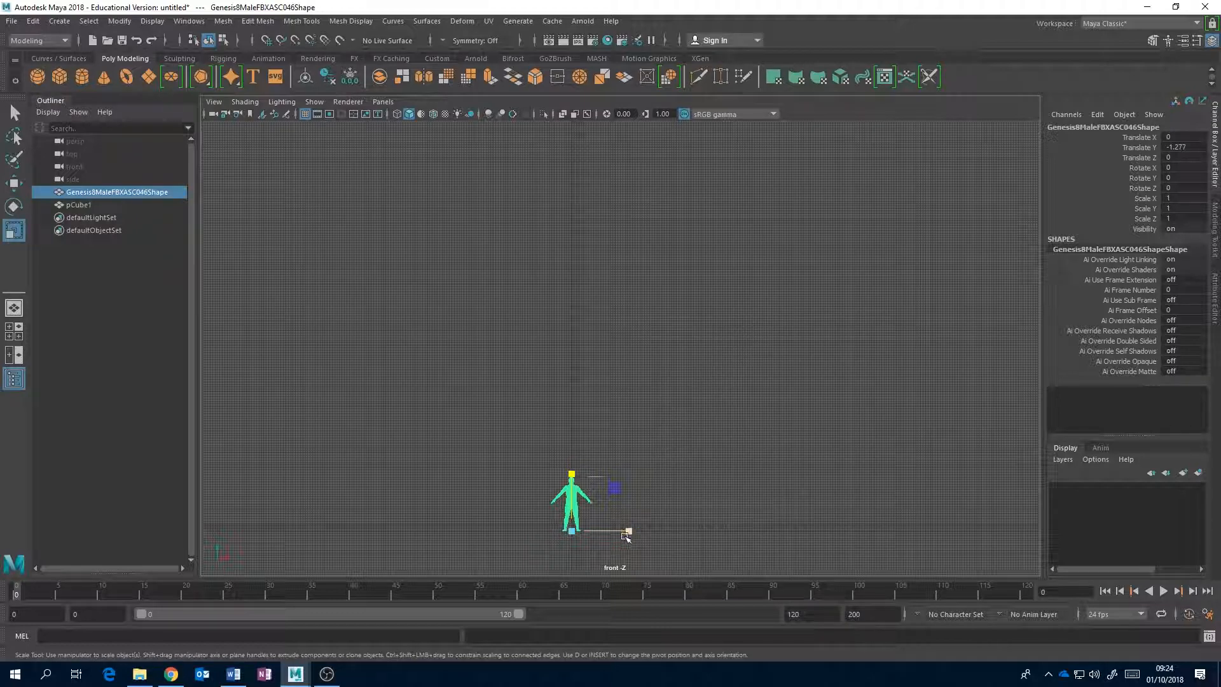
left_click_drag(570, 530, 718, 267)
middle_click_drag(718, 268, 717, 289, "alt")
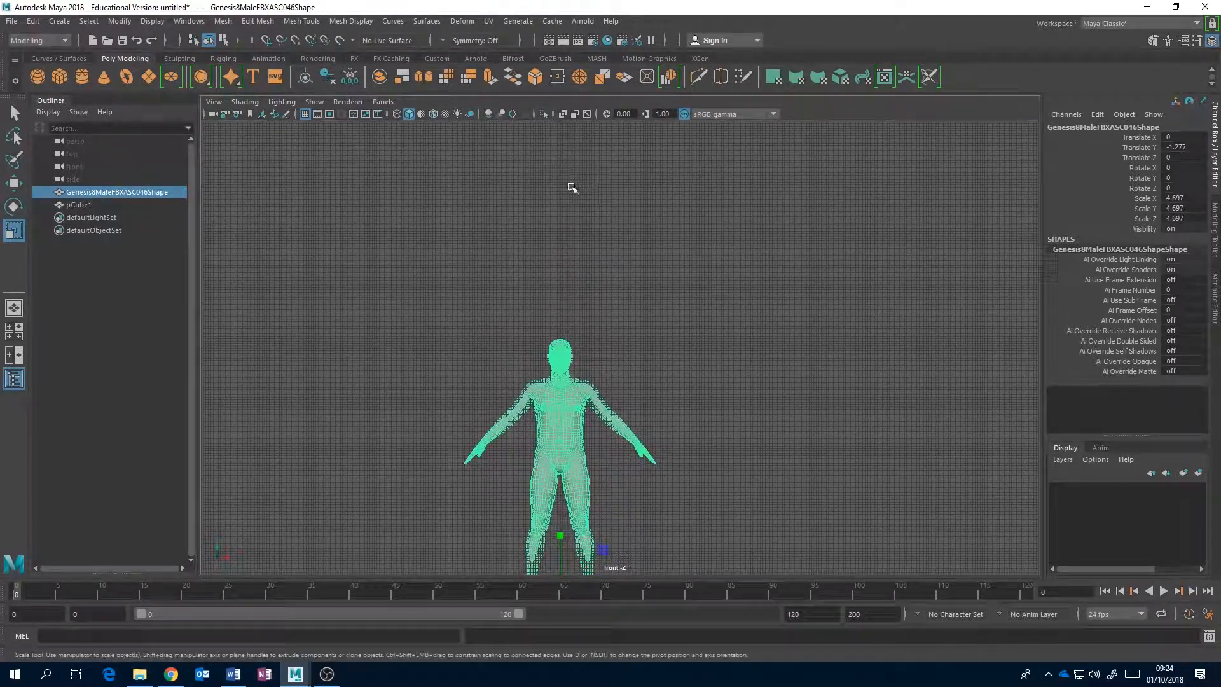
Set the grid lines to every 20 units in the grid options and apply the change.
scroll(585, 208, "up", 2)
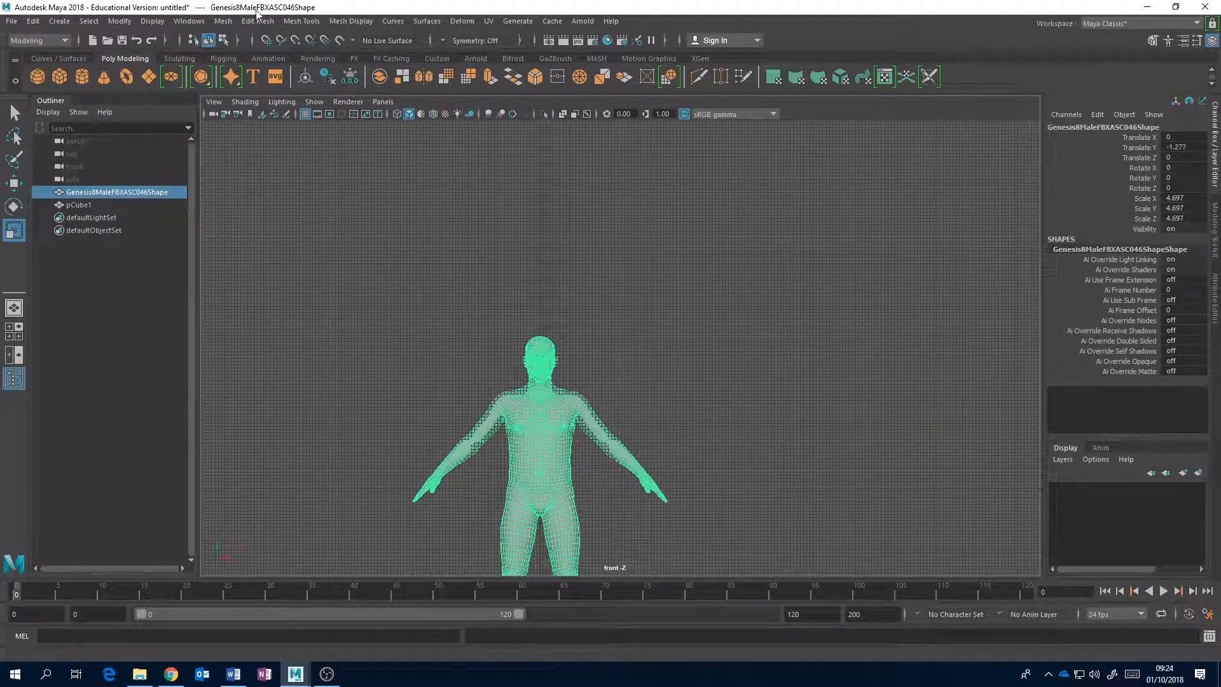
left_click(153, 21)
left_click(372, 53)
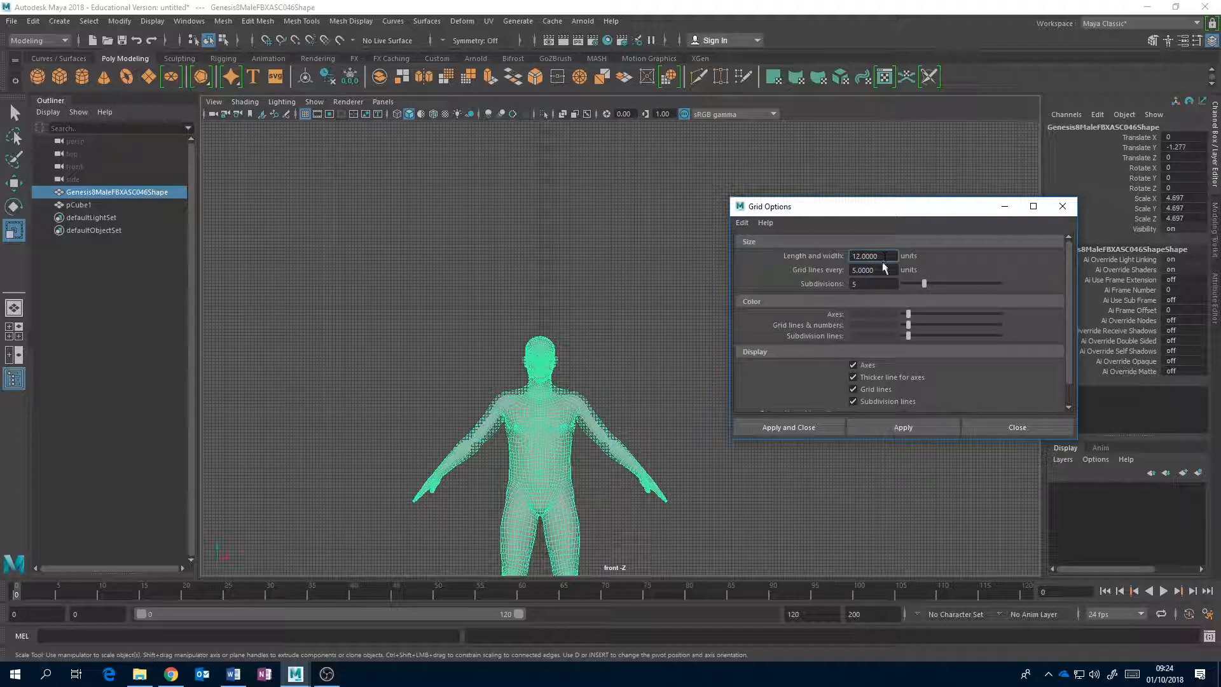
double_click(876, 270)
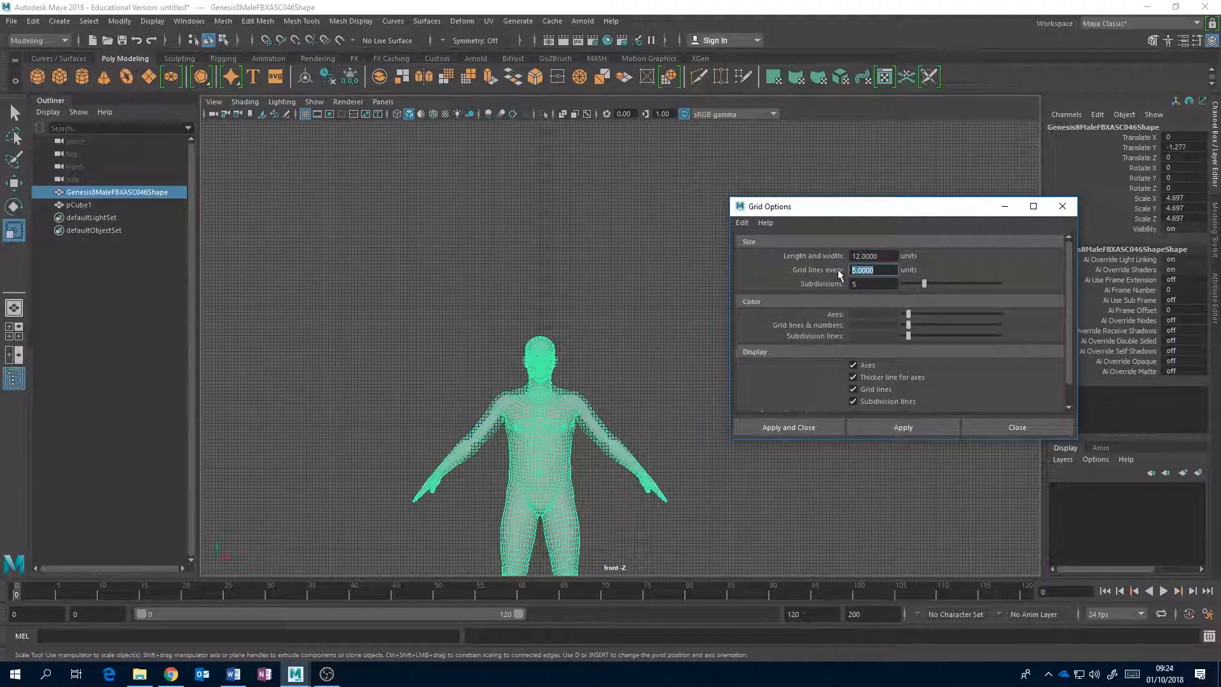
type("20")
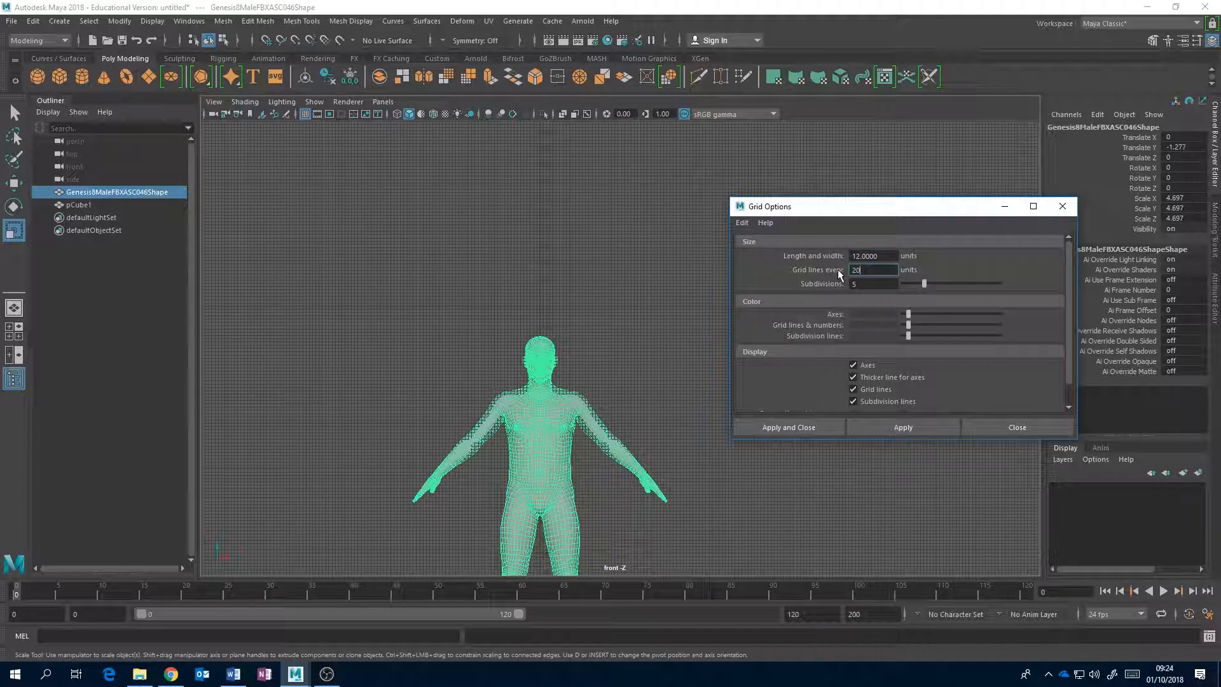
left_click(807, 426)
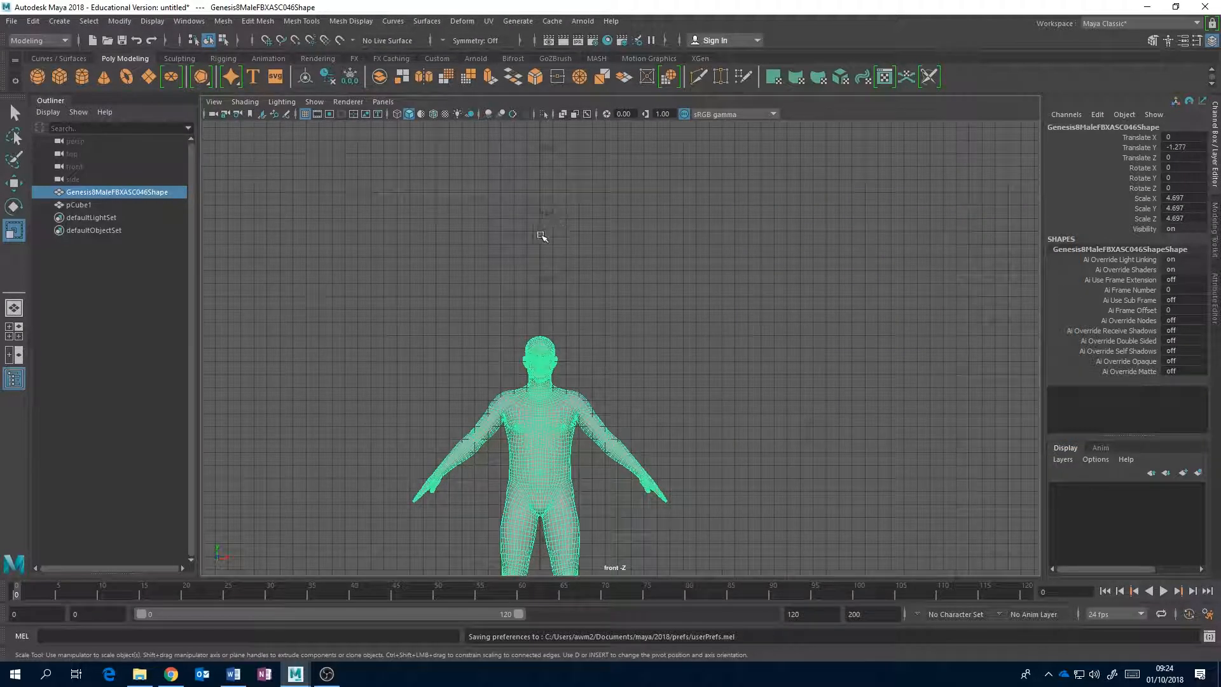
Scale the human figure up uniformly to about 8.33 in the front view.
scroll(581, 267, "up", 3)
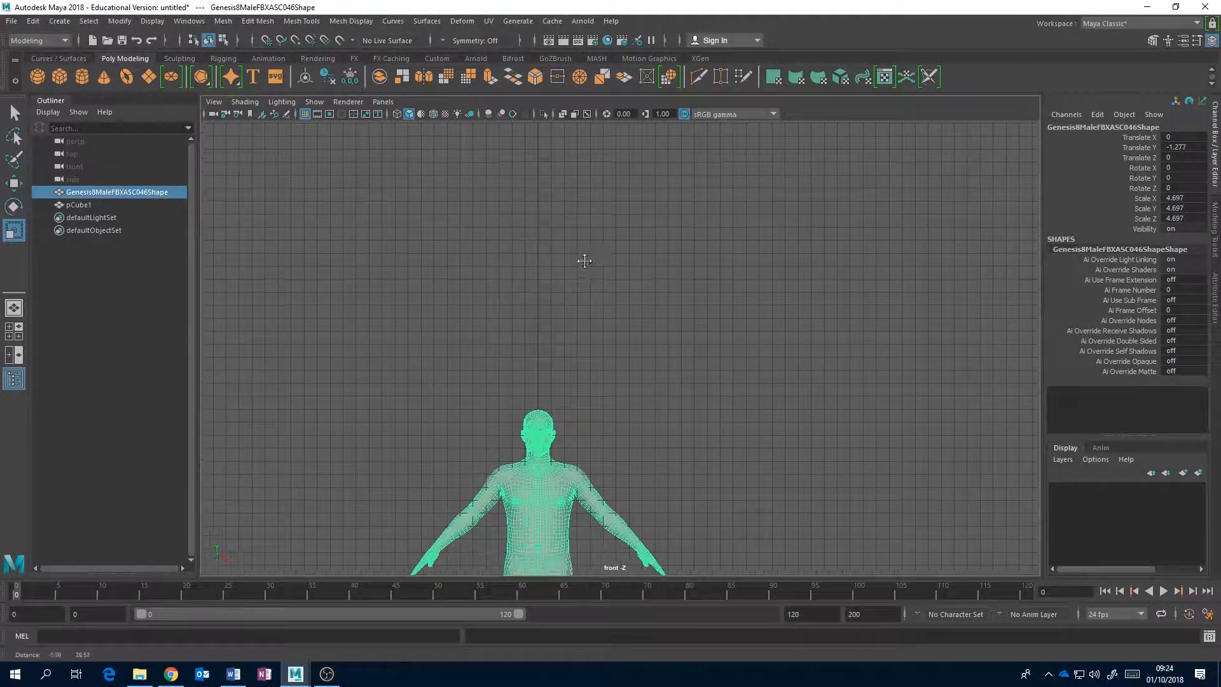
scroll(589, 251, "down", 5)
scroll(589, 251, "down", 1)
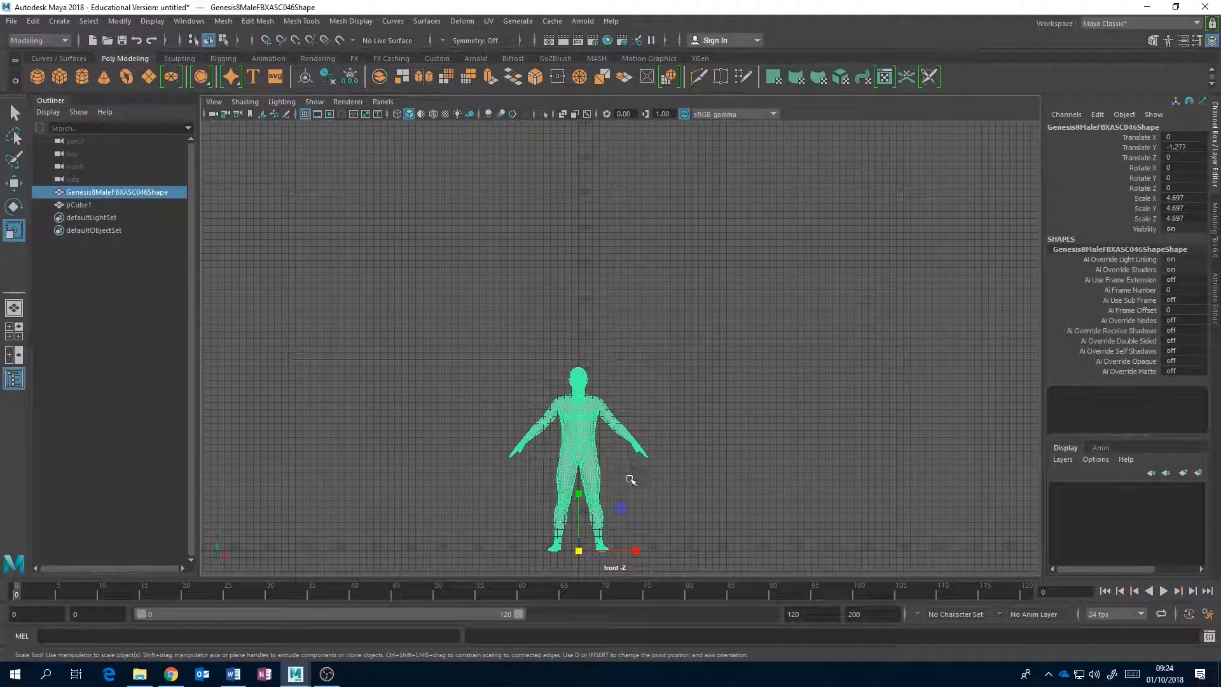
left_click_drag(577, 552, 731, 335)
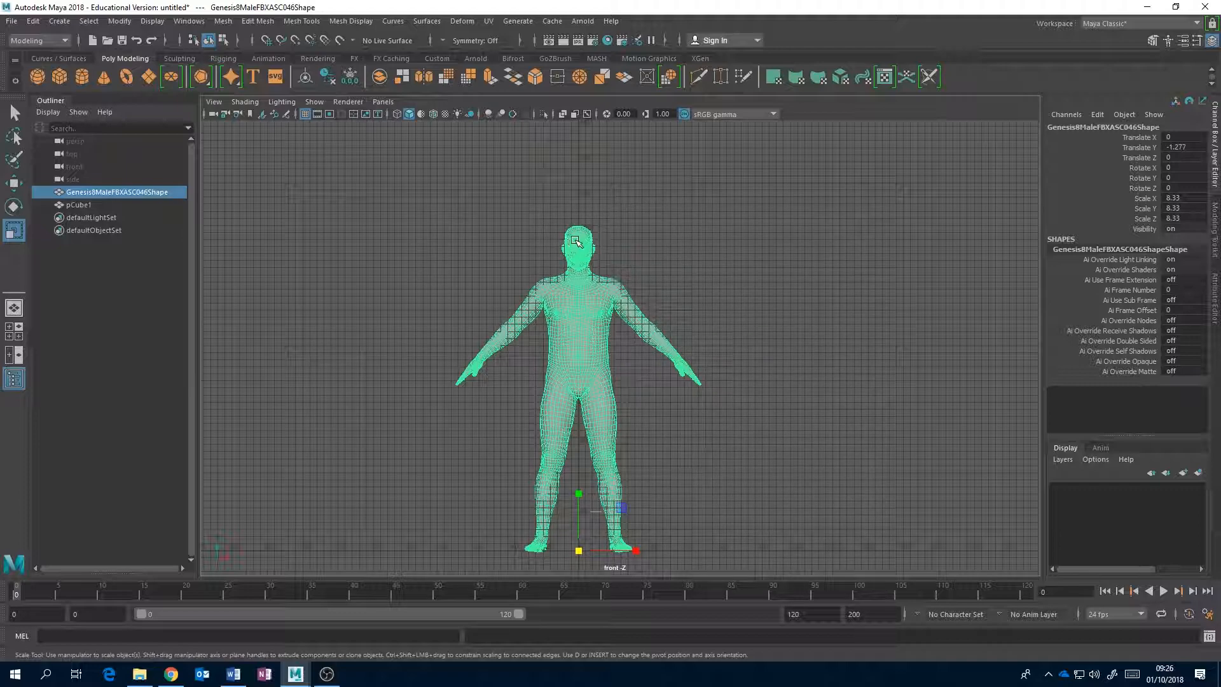
In the perspective view, set the perspective grid numbers to show On Axes in the grid options.
key("space")
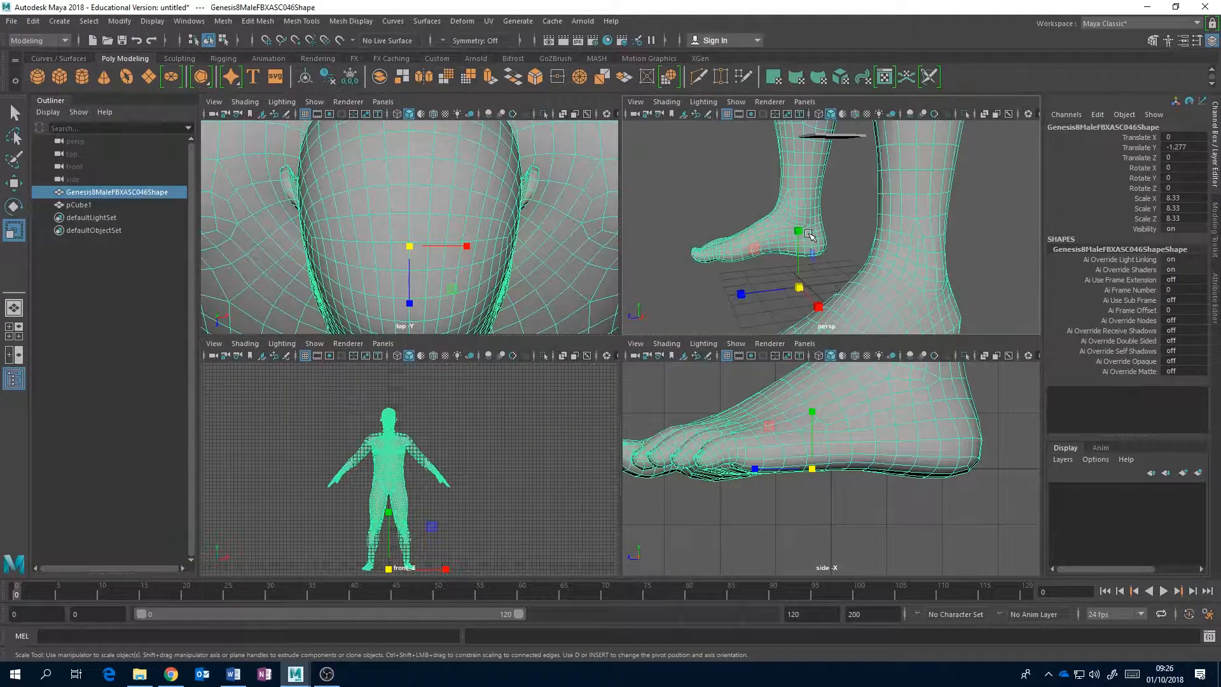
key("space")
scroll(632, 316, "up", 5)
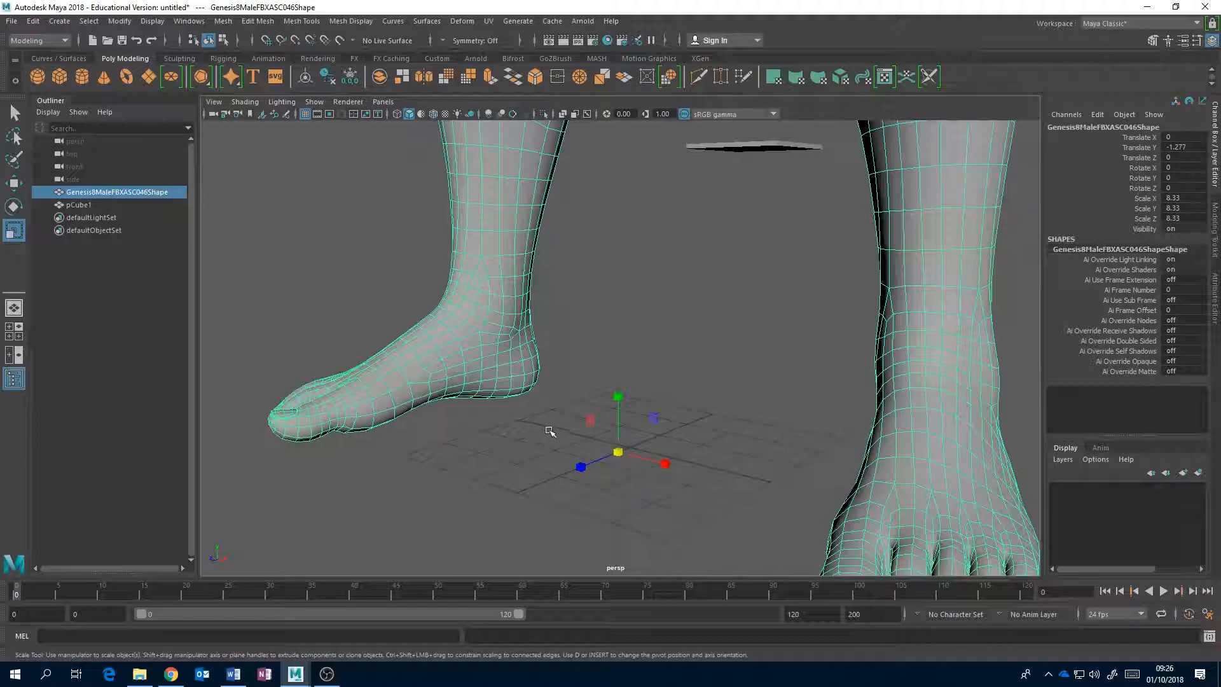
scroll(550, 431, "down", 8)
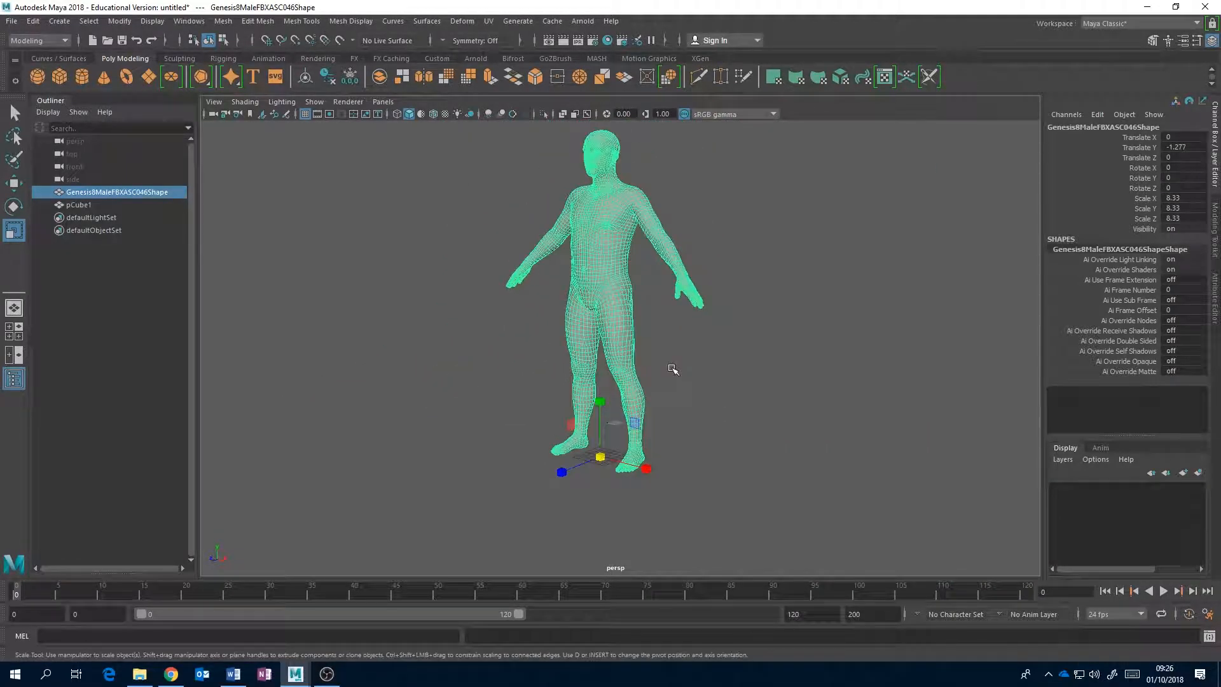
scroll(672, 369, "up", 3)
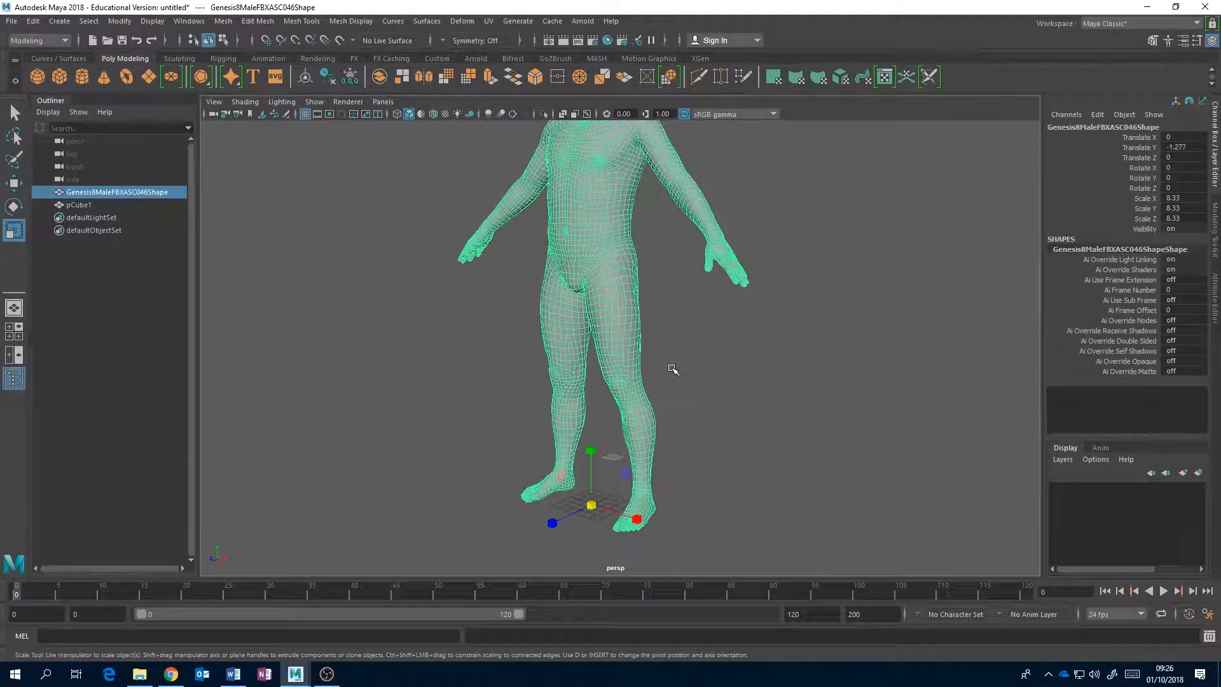
left_click(154, 22)
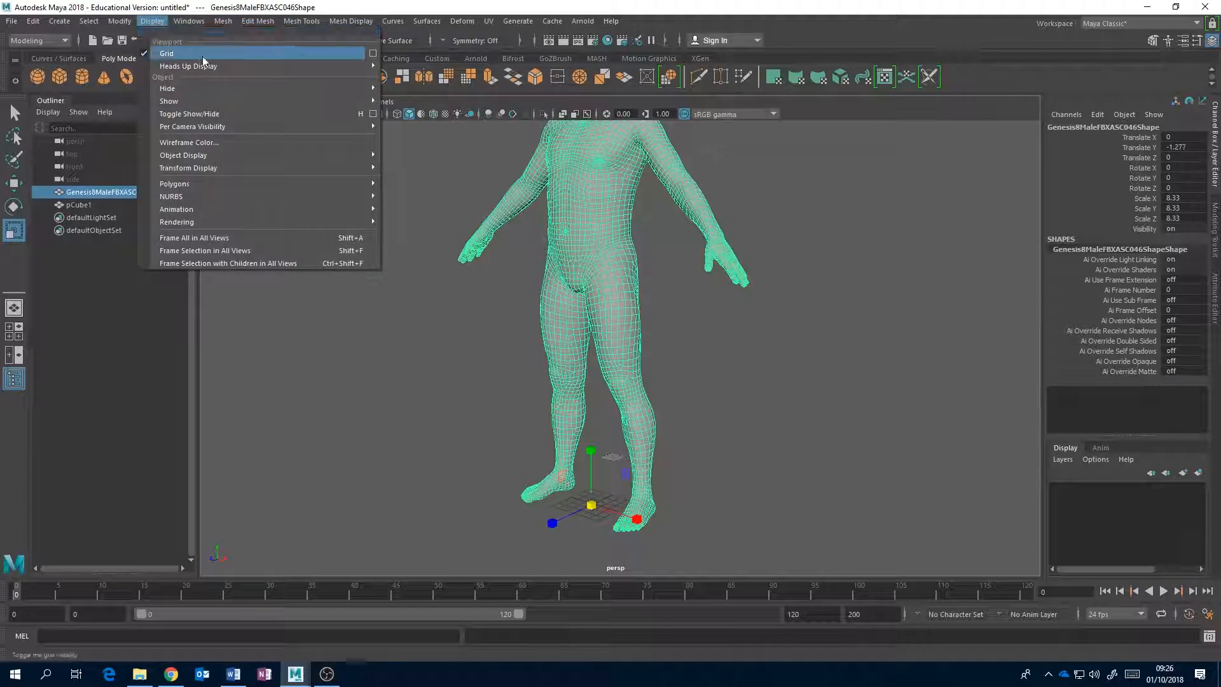
left_click(372, 53)
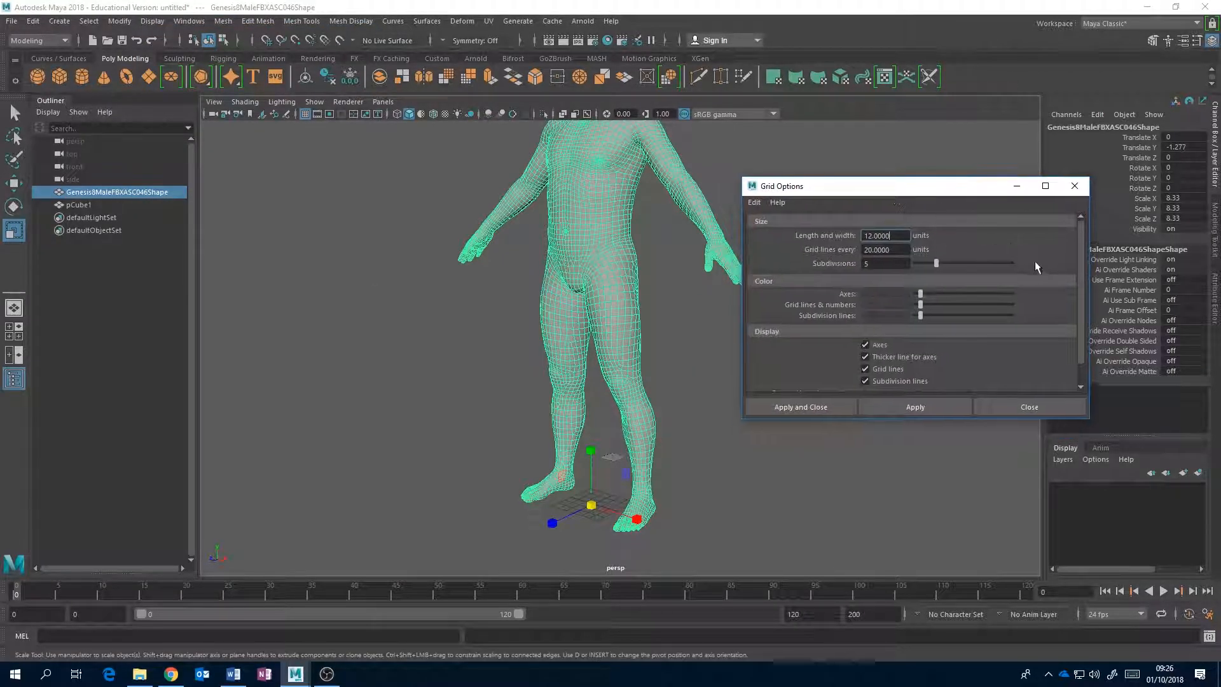
left_click_drag(1078, 280, 1078, 337)
left_click(918, 371)
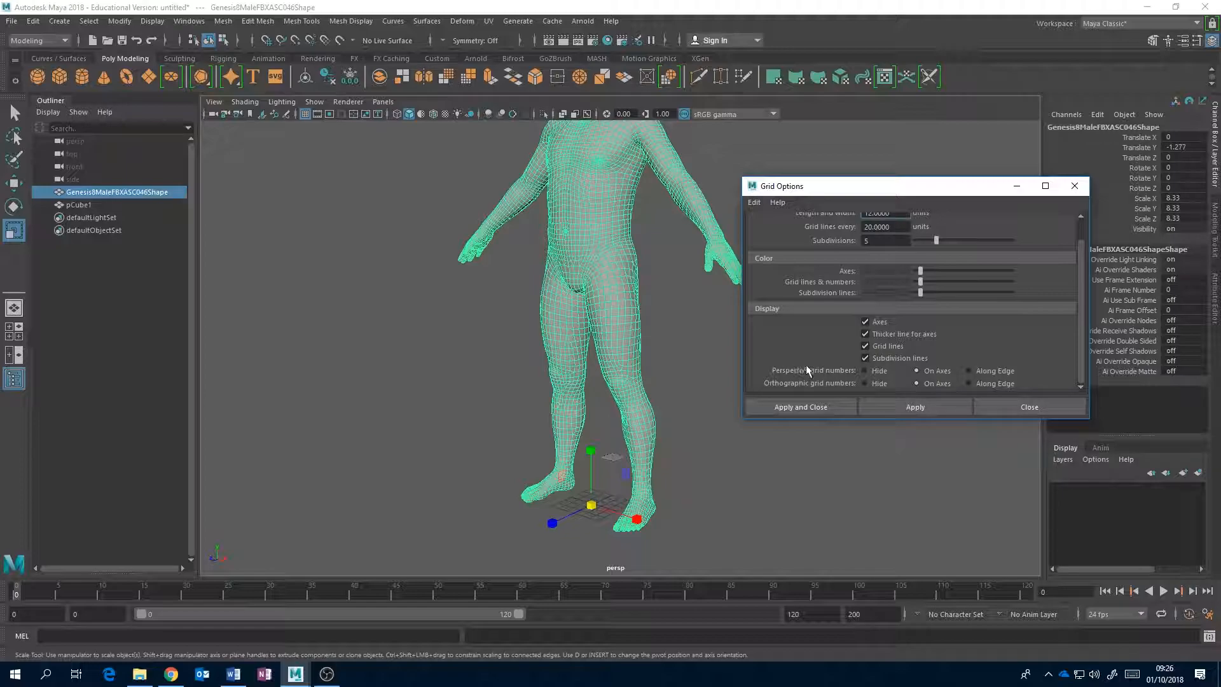
Set the grid's length and width to 50 units and apply the change.
scroll(1079, 254, "up", 1)
scroll(1079, 254, "up", 1)
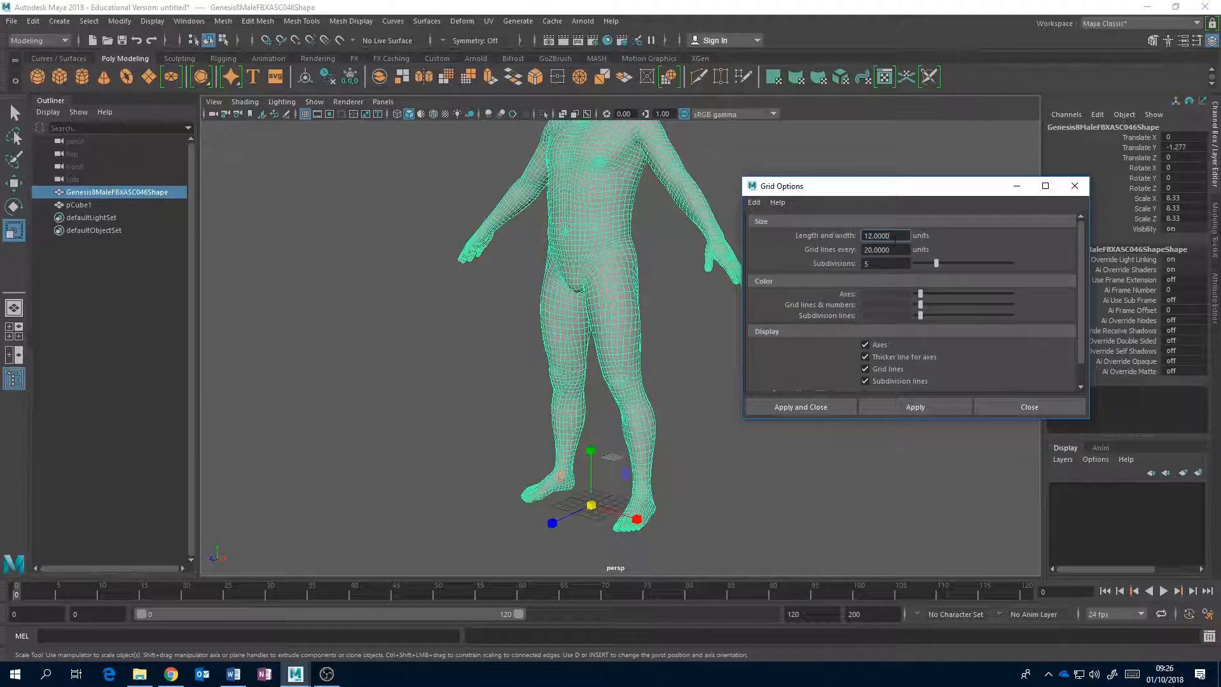
left_click_drag(897, 239, 853, 242)
type("50")
left_click(921, 405)
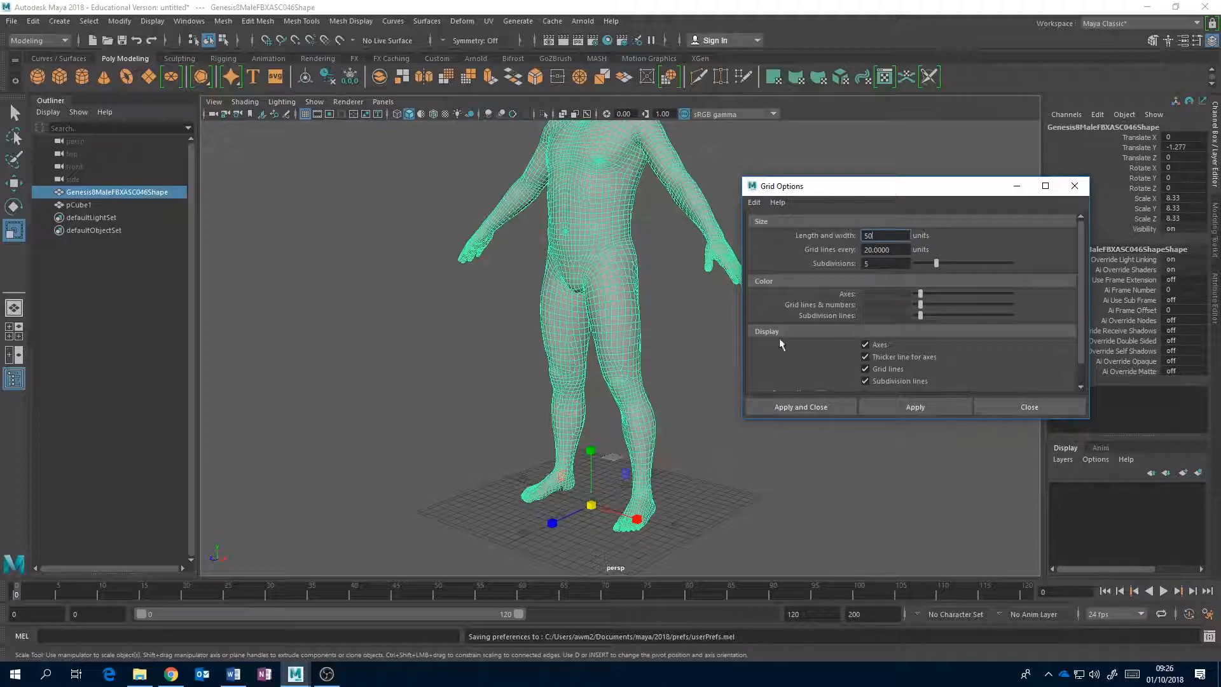
Set the grid's length and width to 200 units and apply the change.
left_click_drag(876, 234, 849, 236)
type("200")
left_click(912, 405)
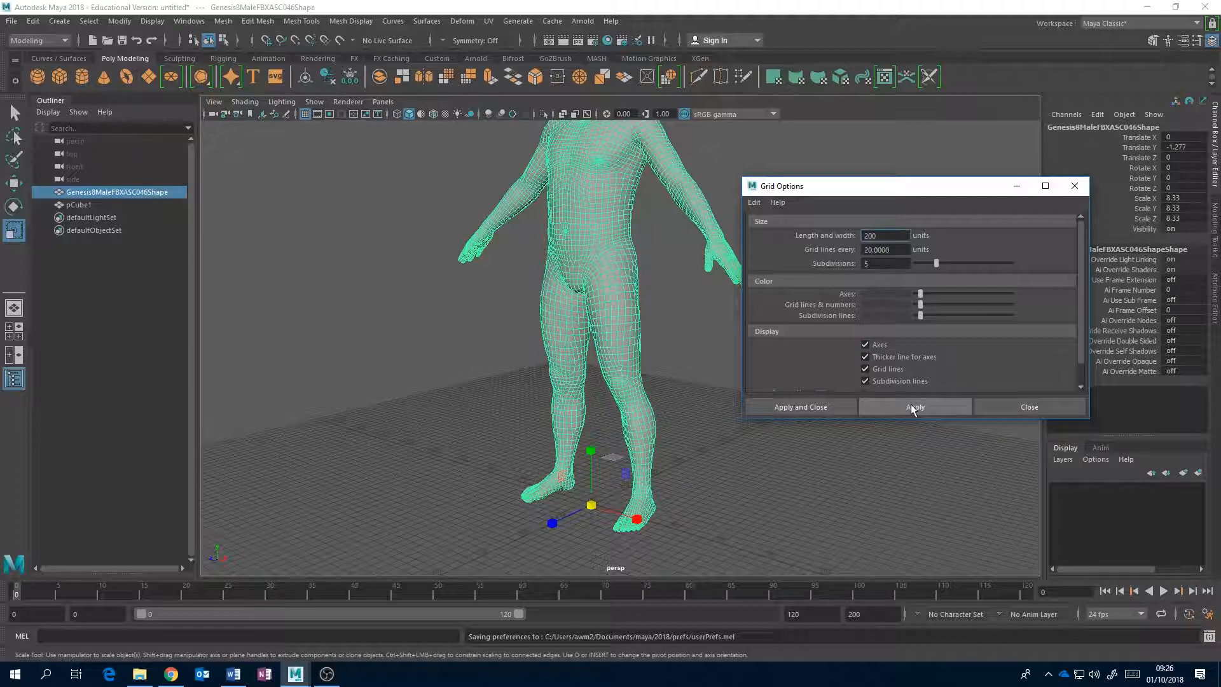
Examine the figure standing on the enlarged grid from several angles and distances in the perspective view.
left_click_drag(651, 437, 590, 412, "alt")
scroll(701, 433, "down", 5)
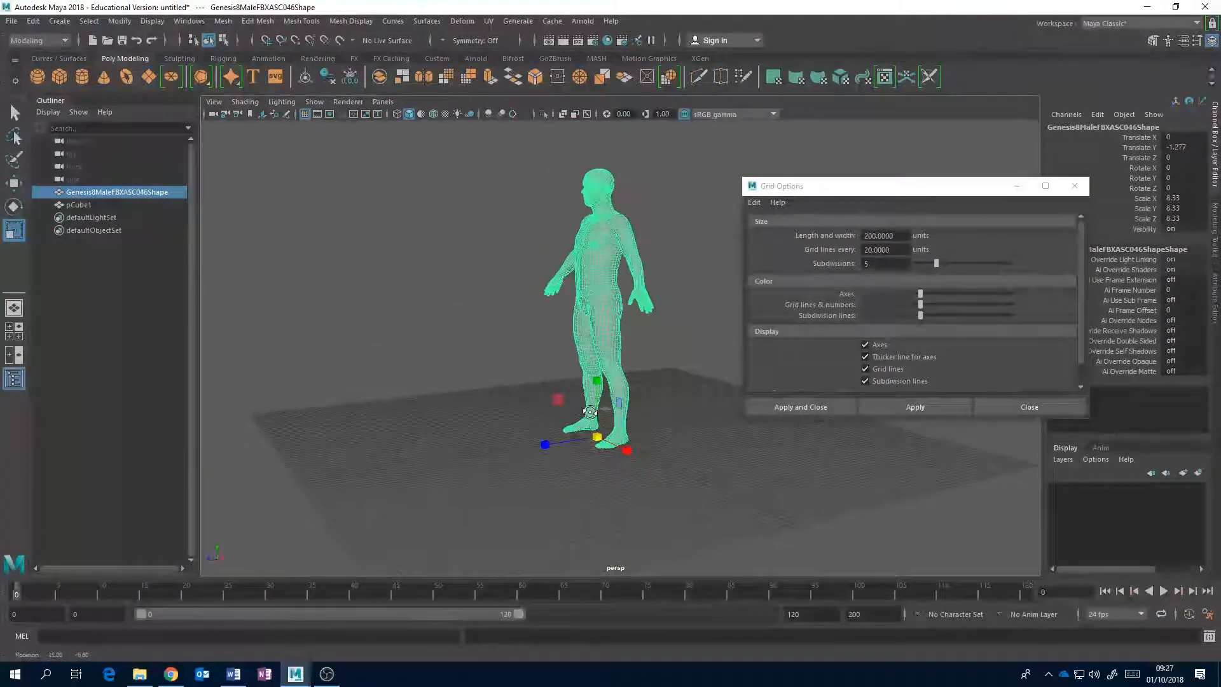
scroll(620, 331, "up", 2)
scroll(619, 360, "up", 2)
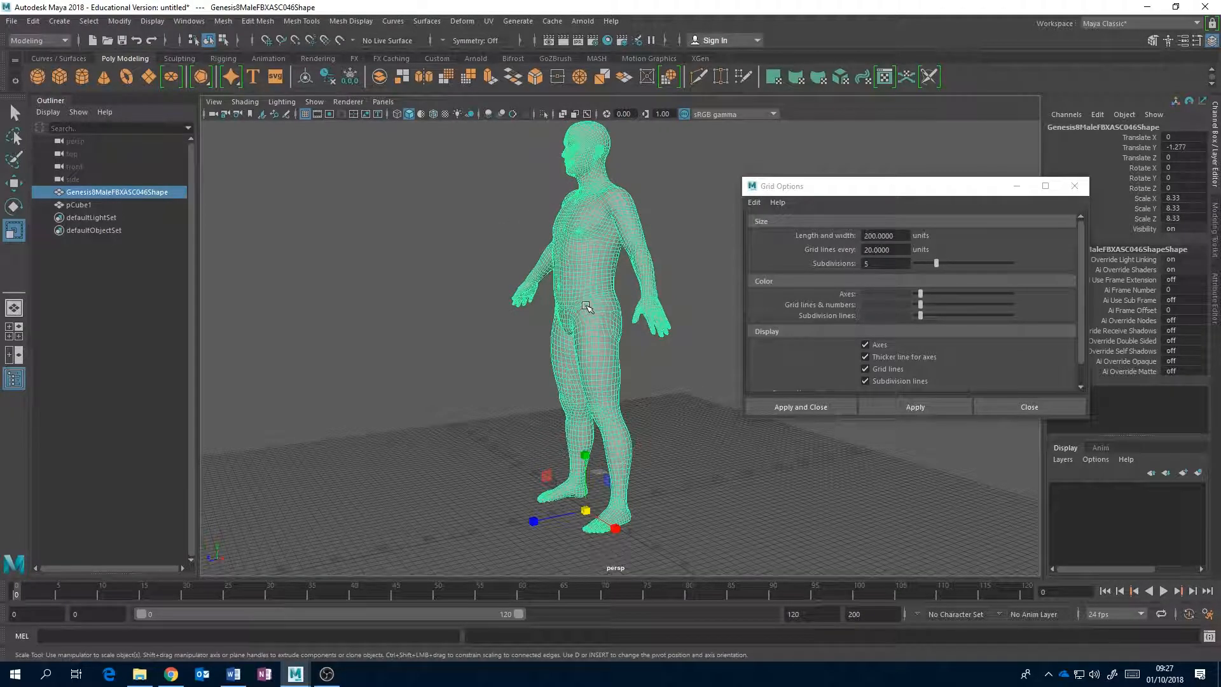
left_click_drag(586, 306, 563, 458, "alt")
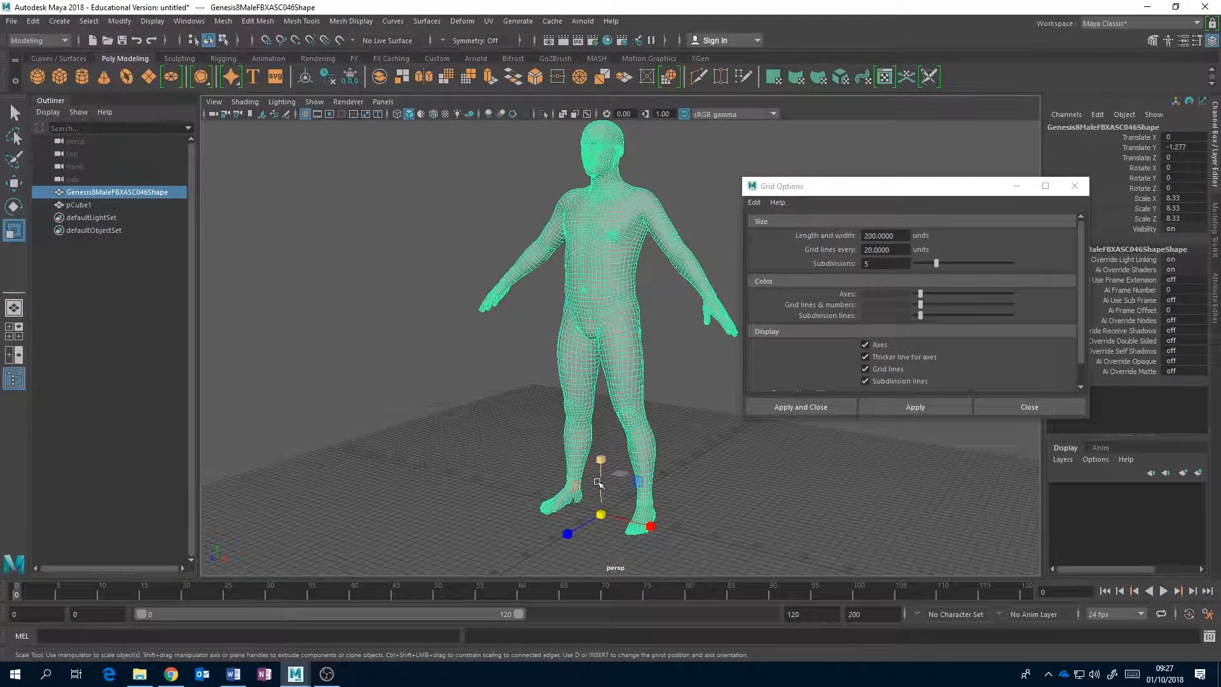
middle_click_drag(598, 482, 611, 397, "alt")
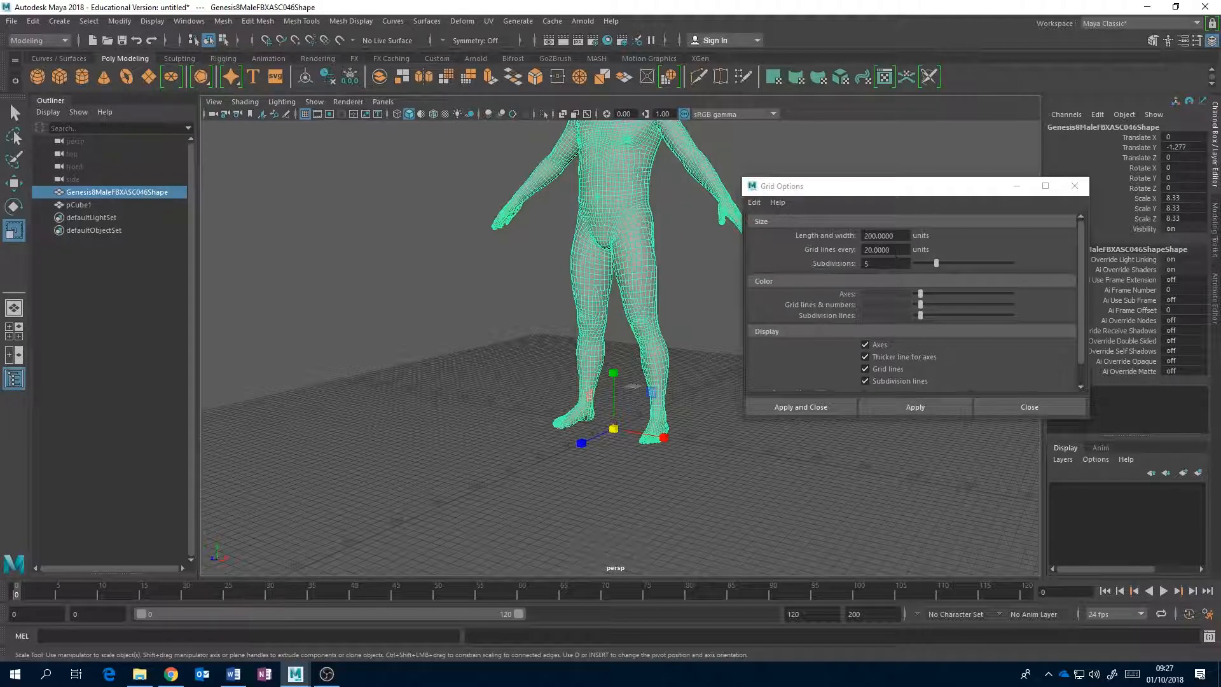
left_click_drag(564, 413, 548, 394, "alt")
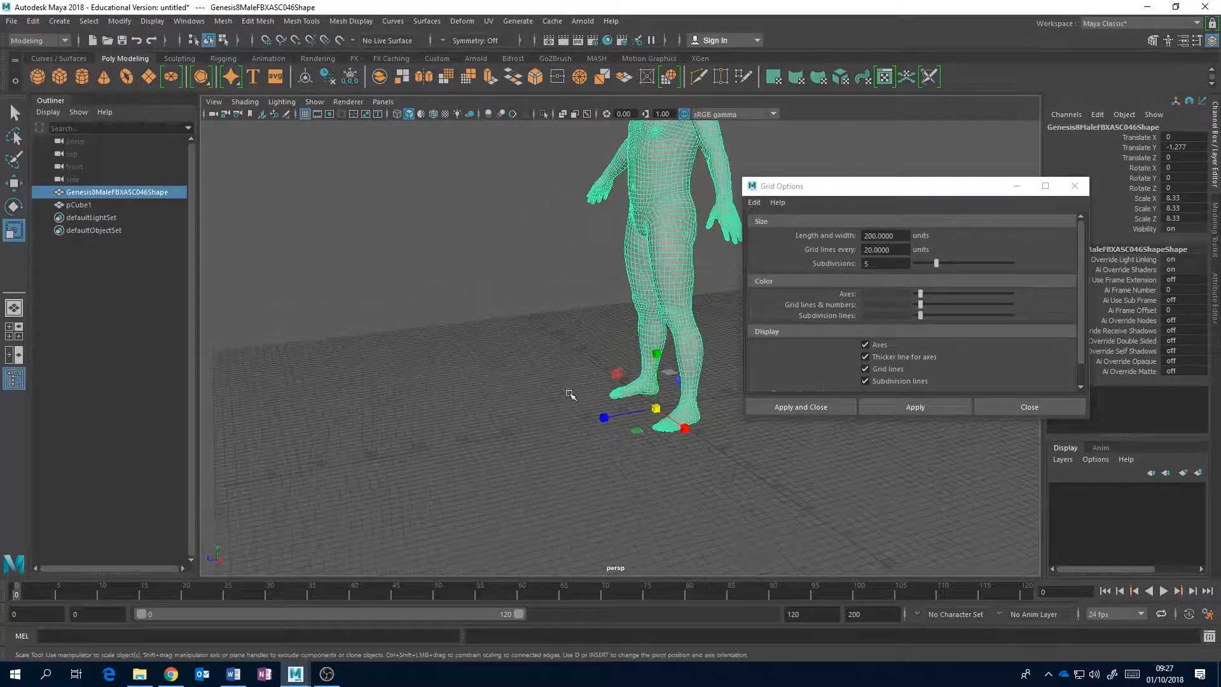
Set the grid lines to every 10 units and apply the change.
double_click(876, 249)
type("10")
left_click(926, 407)
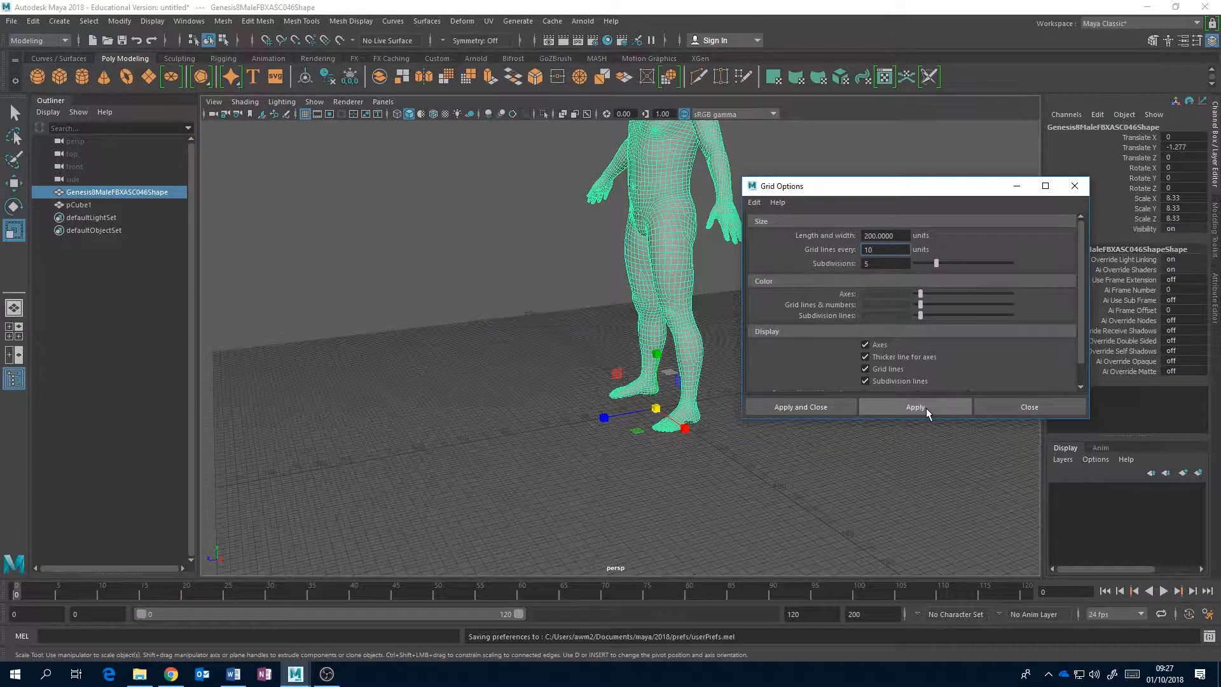
Set the grid lines to every 50 units, apply the change and close the grid options.
double_click(858, 249)
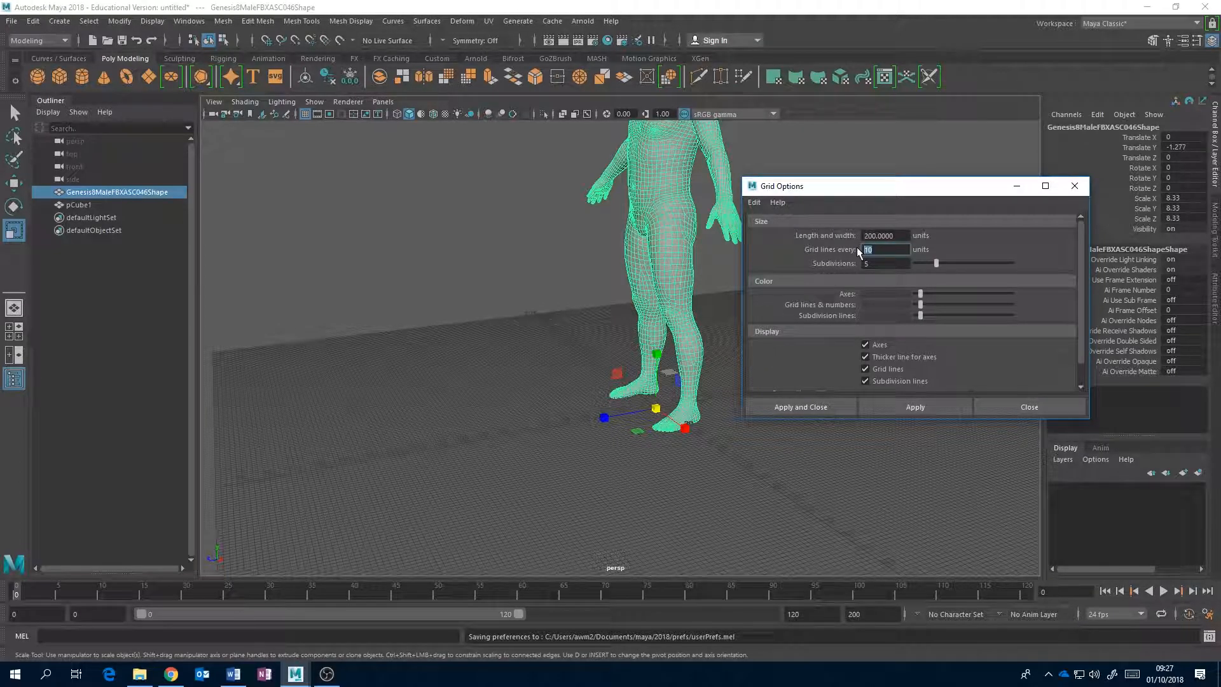
type("50")
left_click(933, 406)
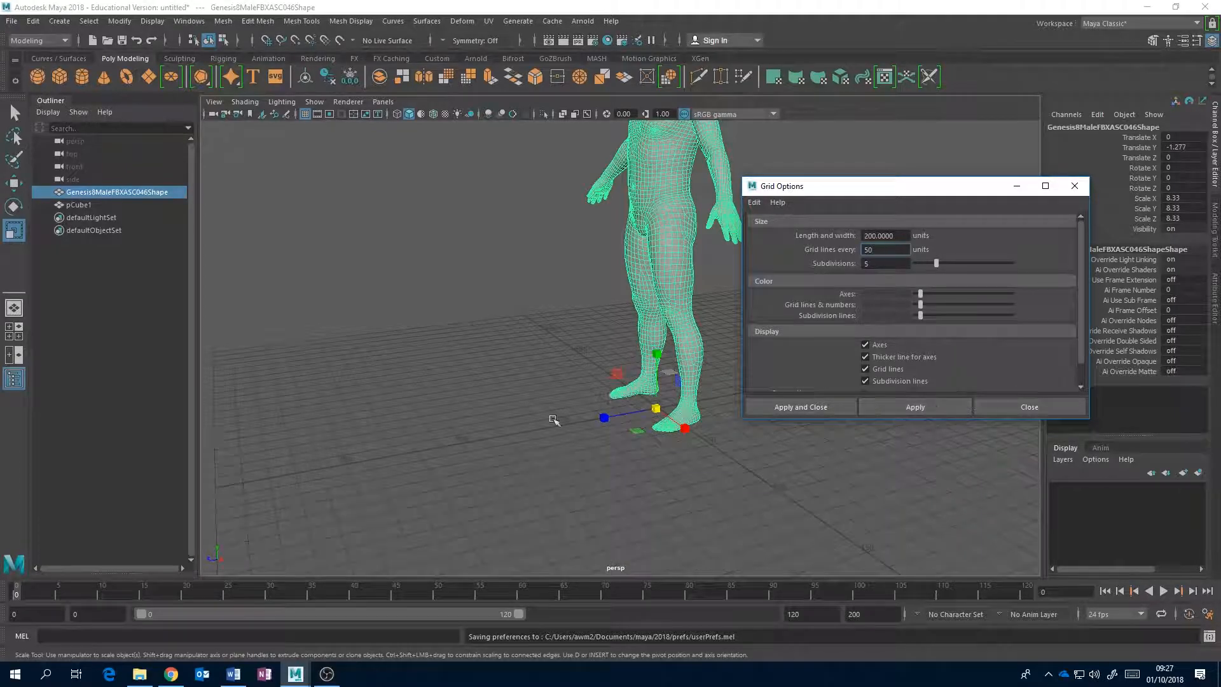
left_click_drag(546, 382, 631, 383, "alt")
left_click(1029, 407)
Hide the human figure and delete the flattened marker cube.
left_click_drag(697, 319, 721, 396, "alt")
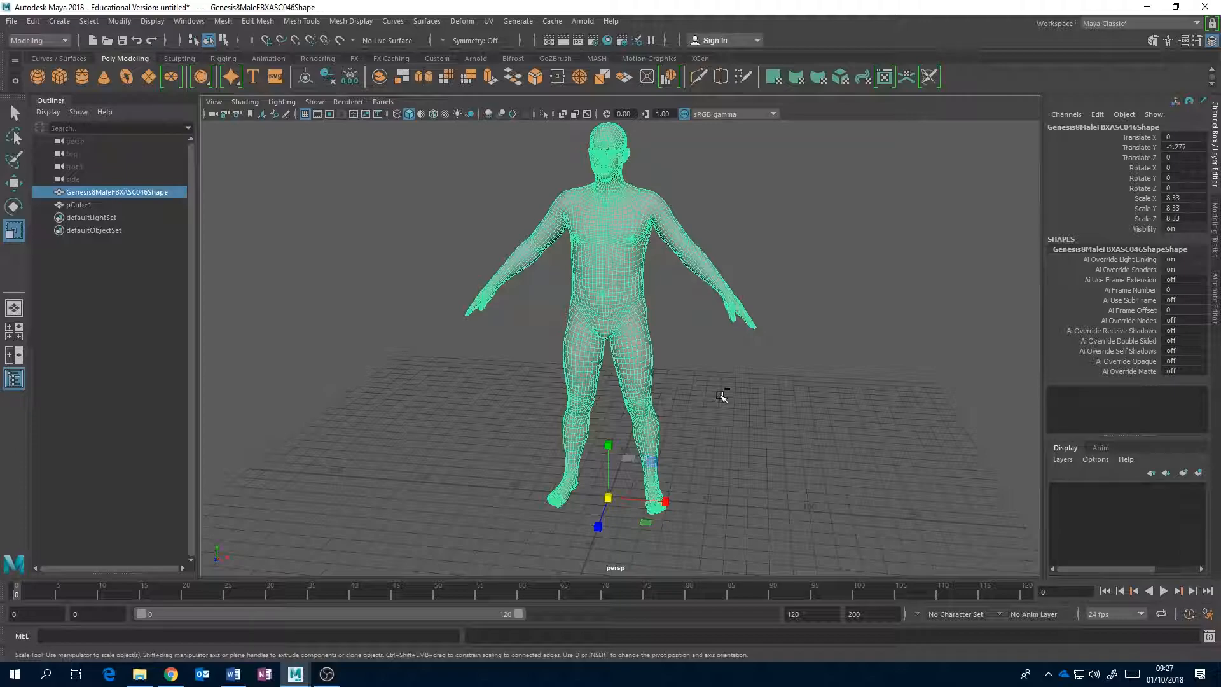
key("ctrl+h")
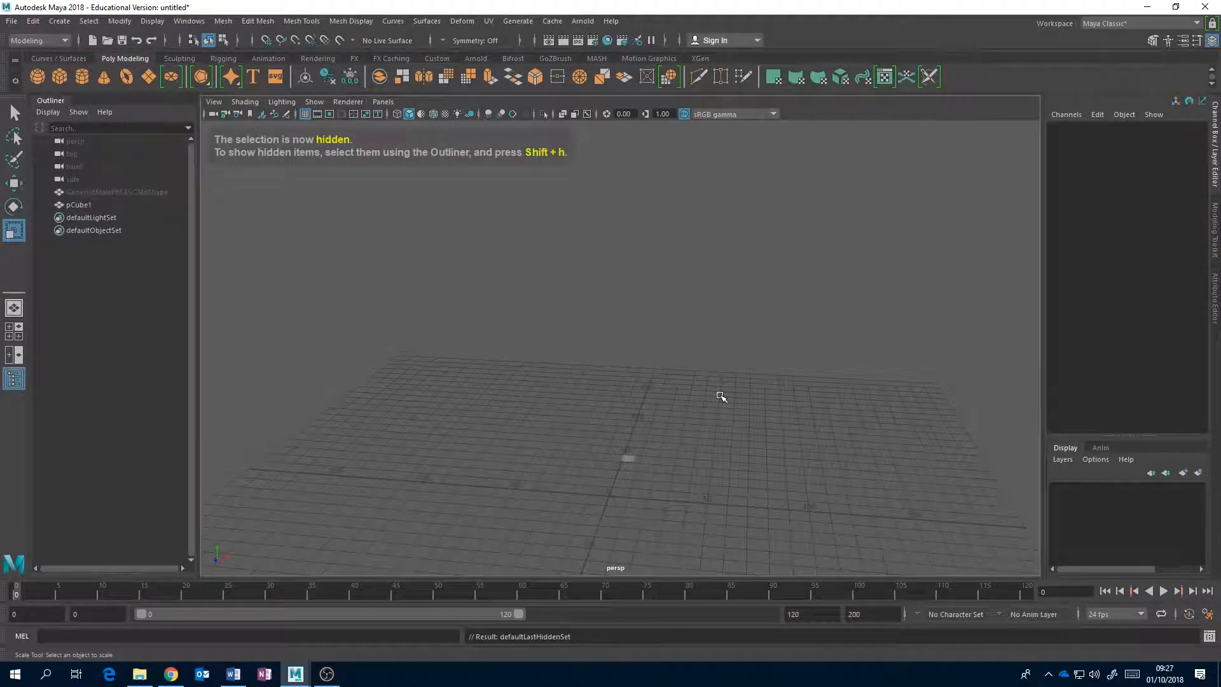
left_click(629, 458)
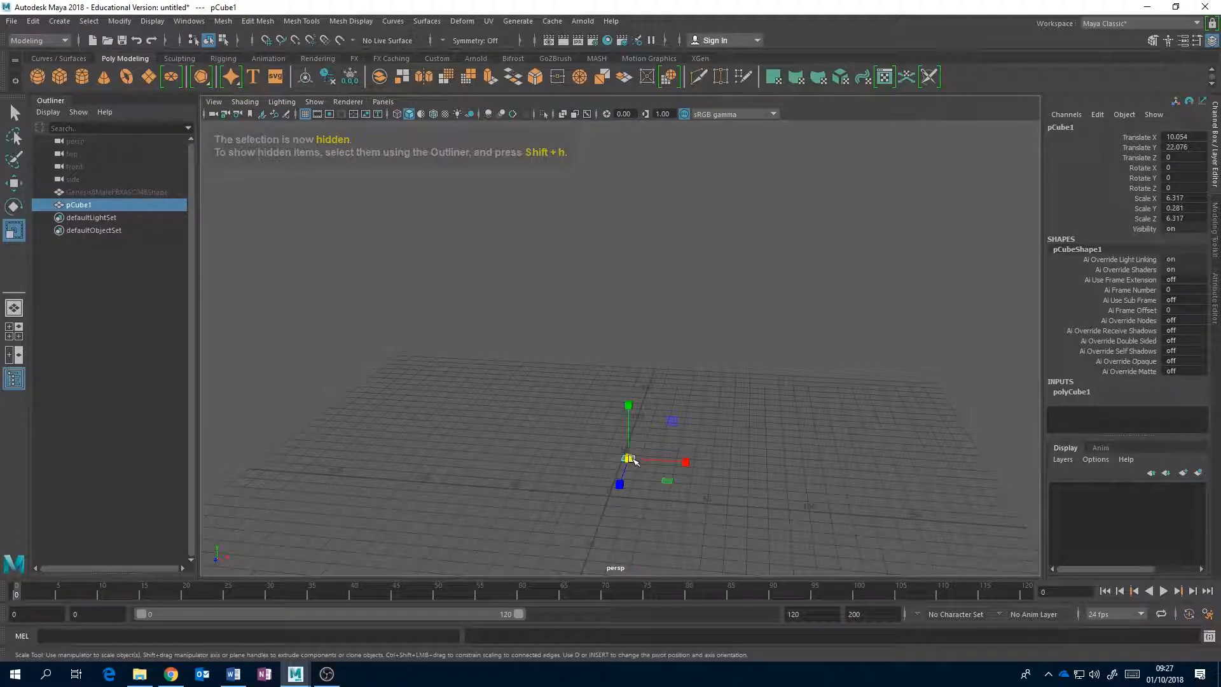
key("Delete")
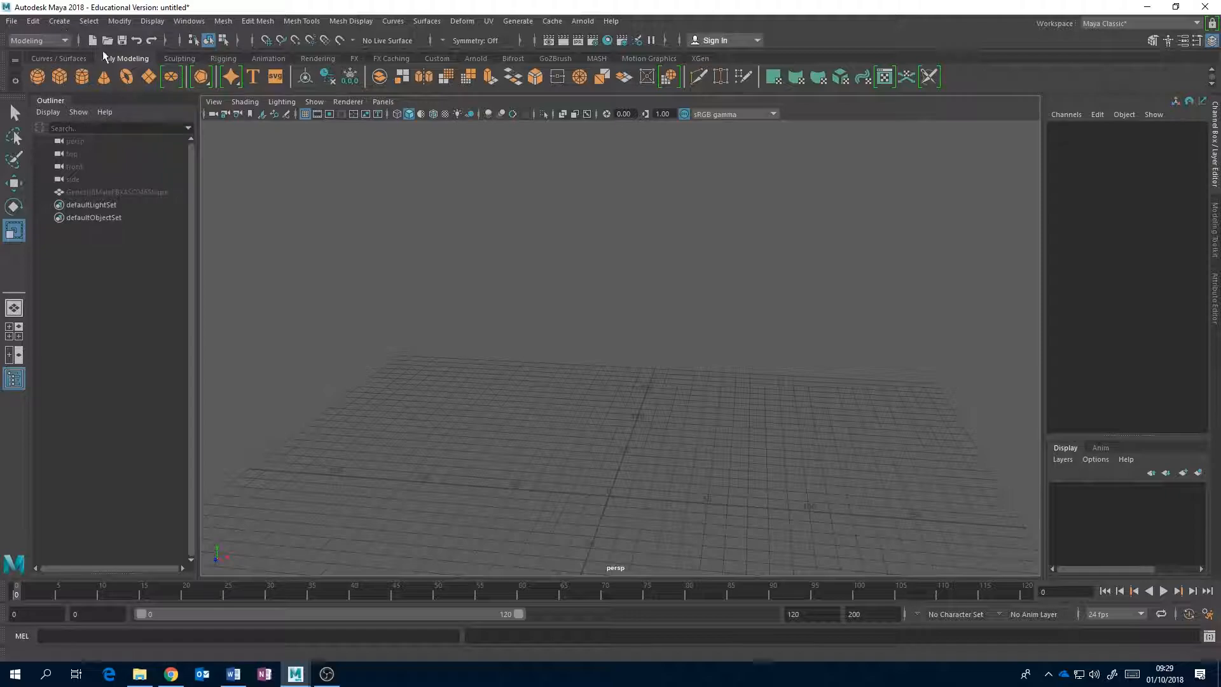
Create a default polygon cube at the origin, expand its creation settings and frame it in the perspective view.
left_click(61, 81)
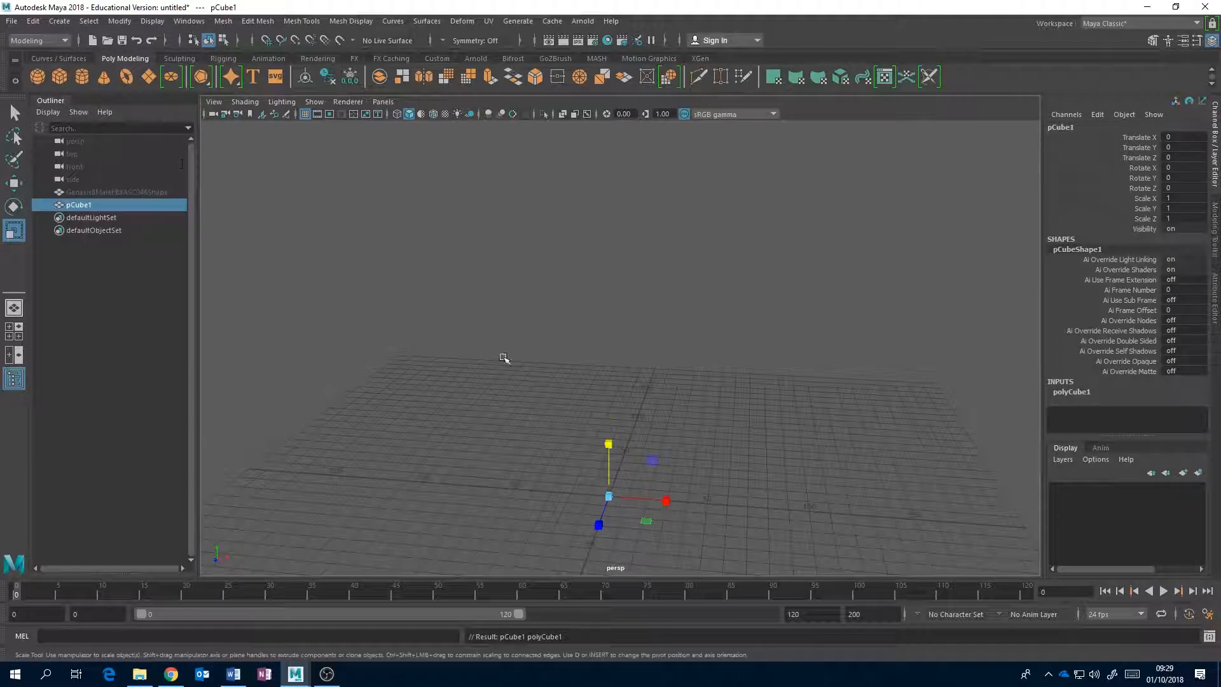
left_click(776, 484)
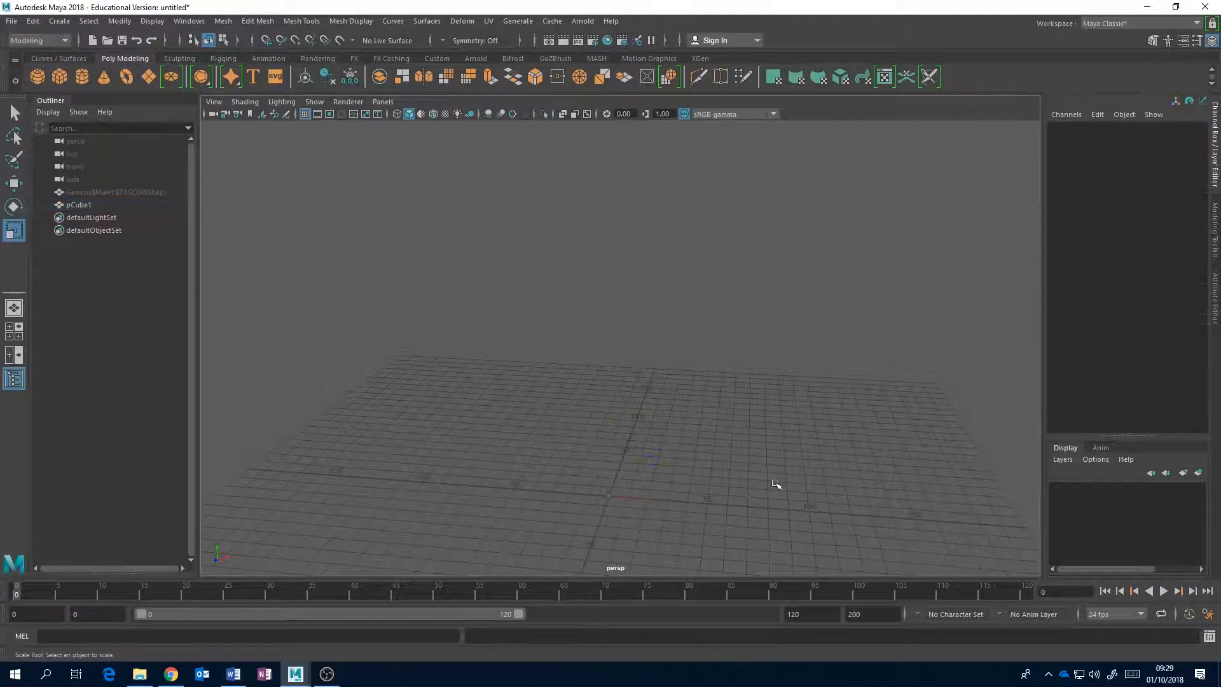
left_click(611, 496)
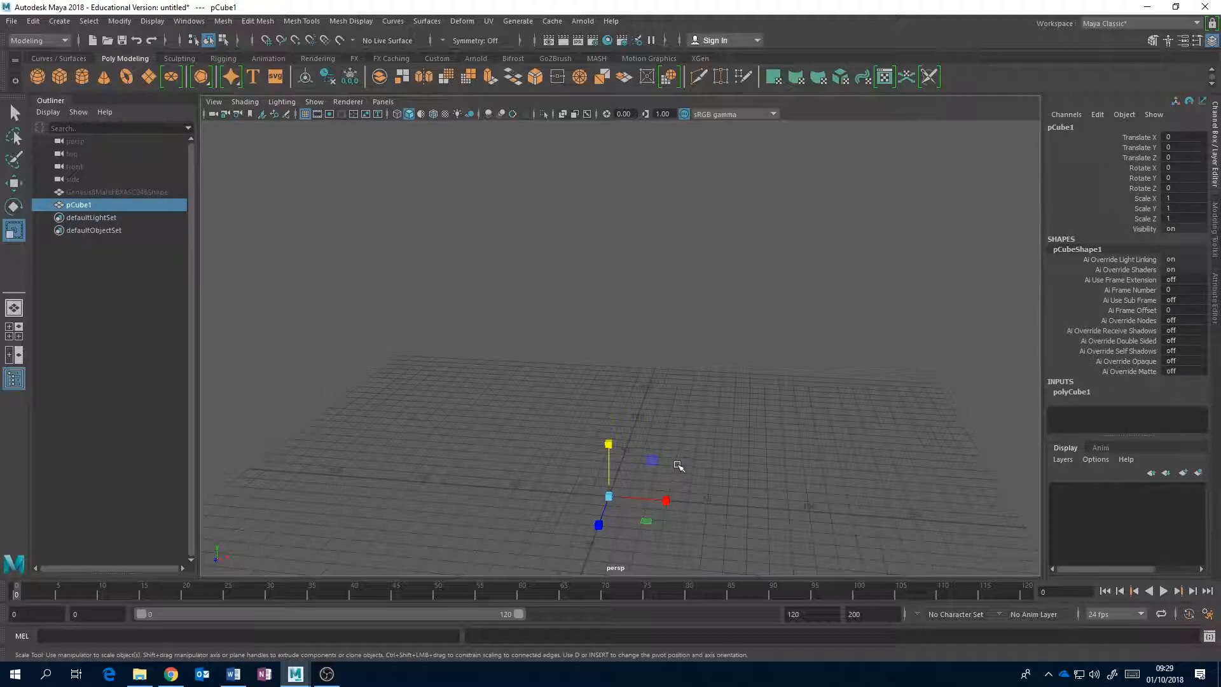
left_click(1088, 393)
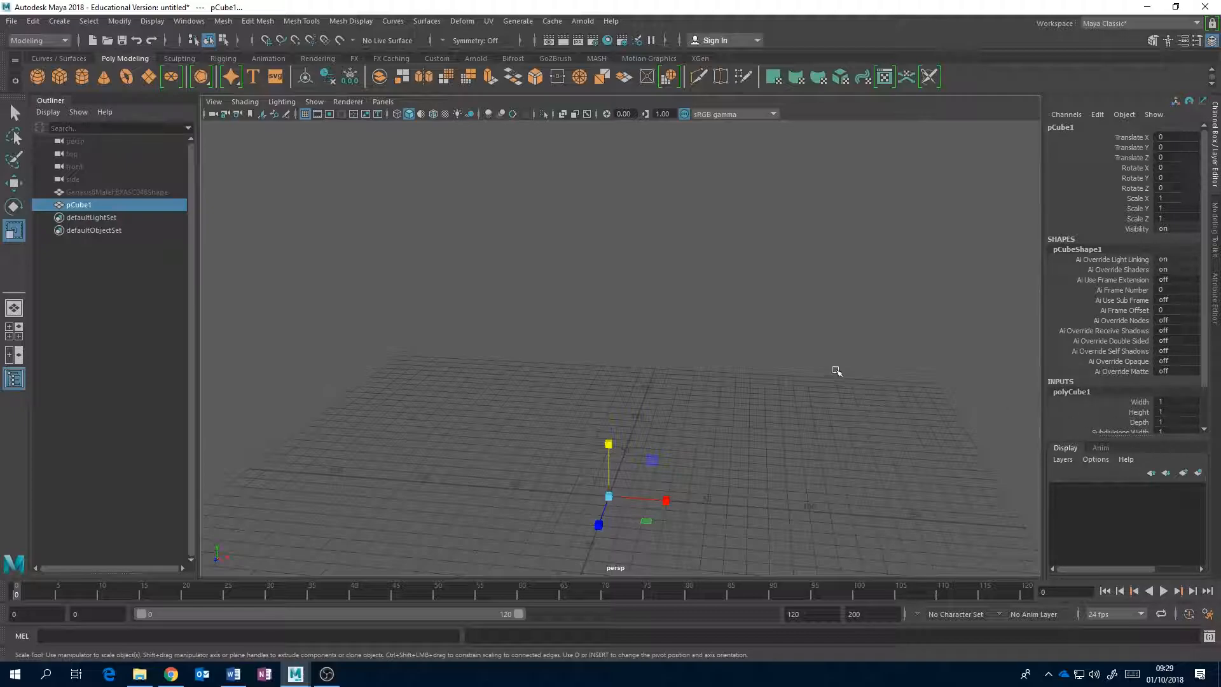
key("f")
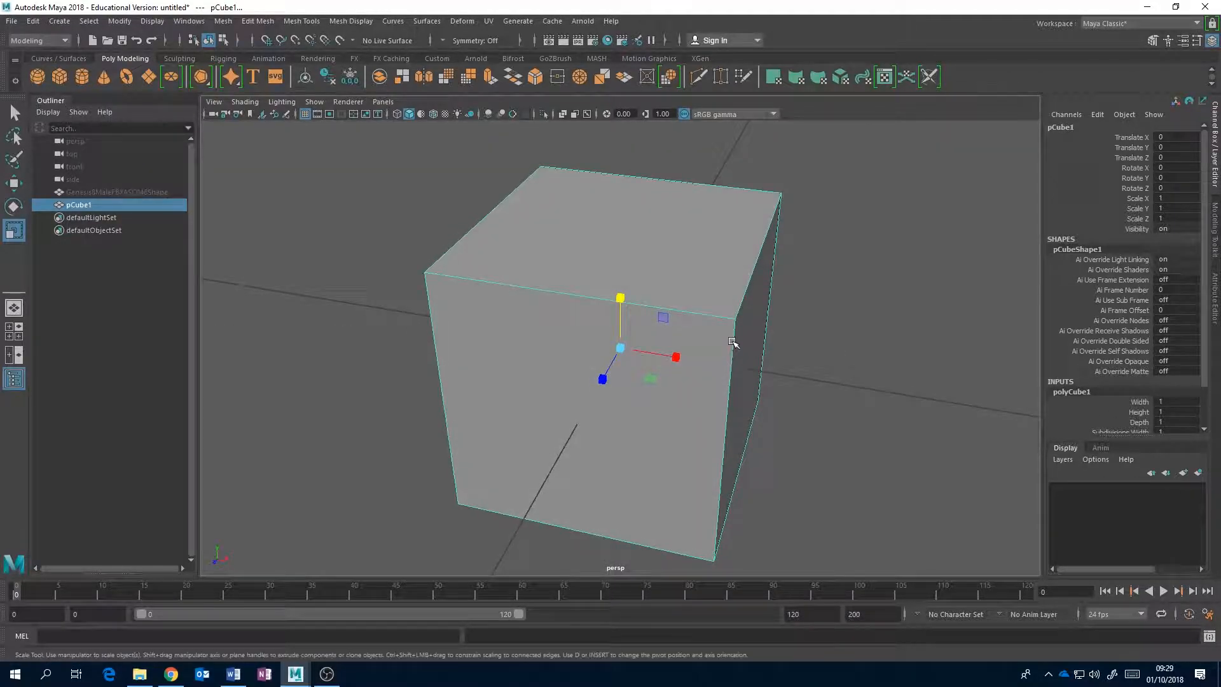
scroll(733, 341, "down", 10)
Select the default polygon cube at the origin and delete it.
left_click(771, 305)
left_click(616, 349)
key("Delete")
scroll(641, 327, "down", 8)
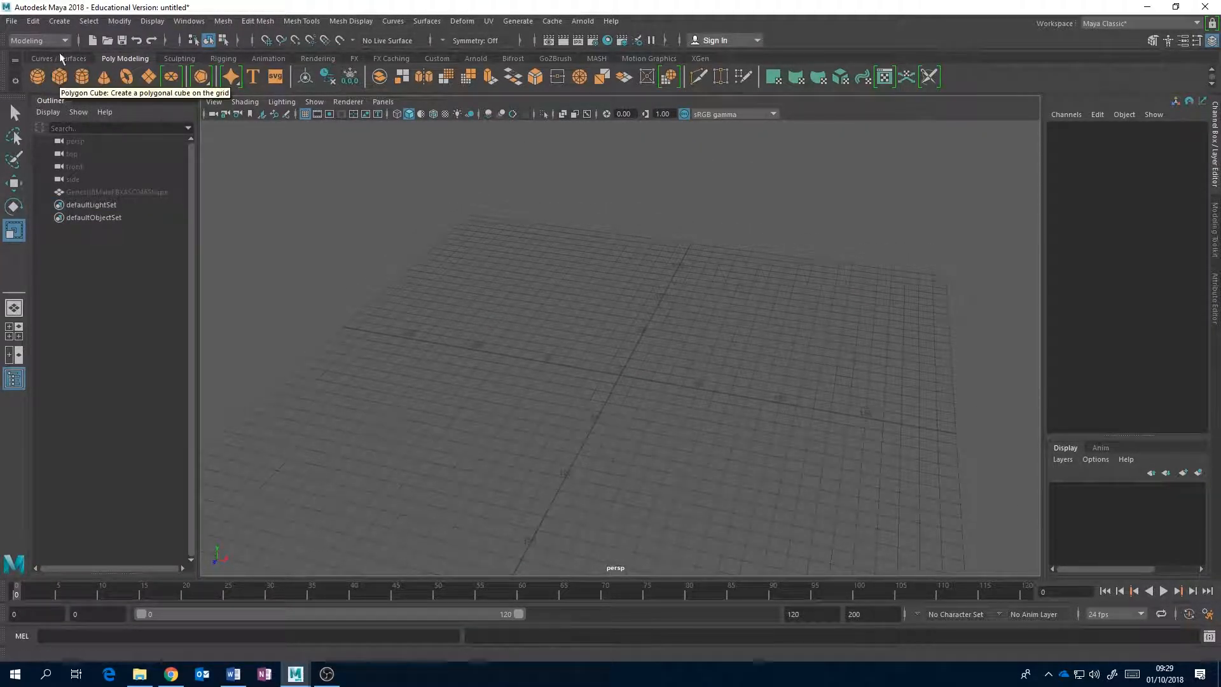
Bring up the choice of polygon primitives for creating a new object.
left_click(60, 21)
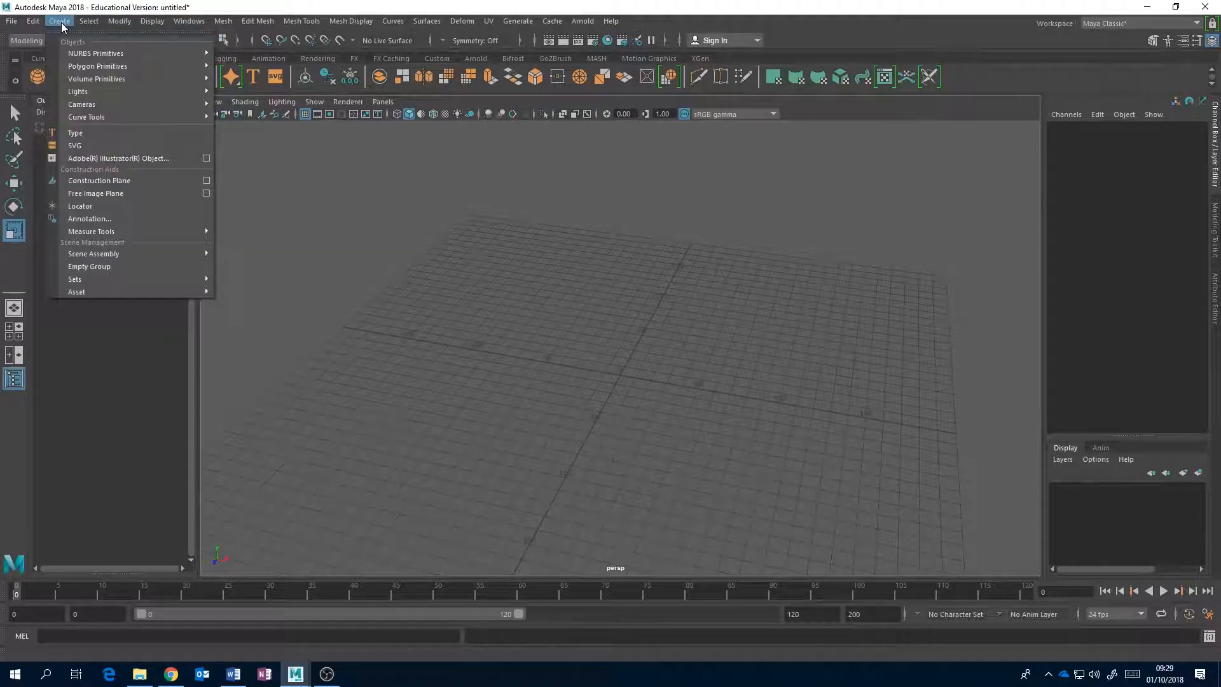
mouse_move(120, 67)
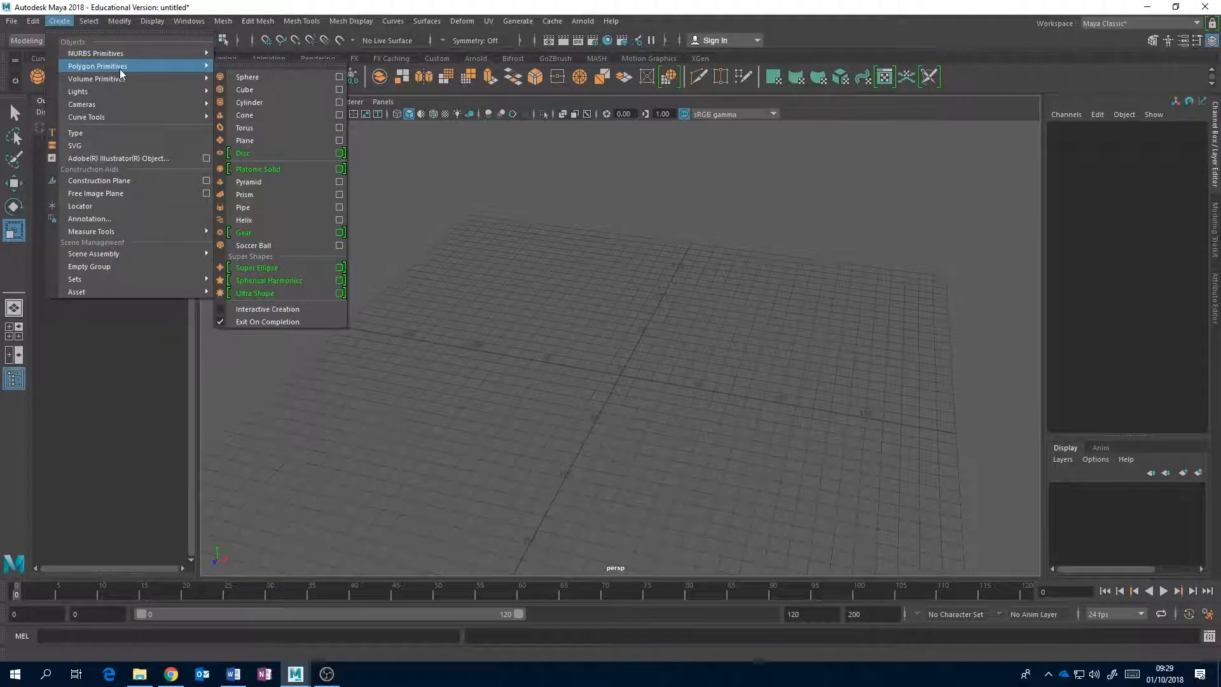
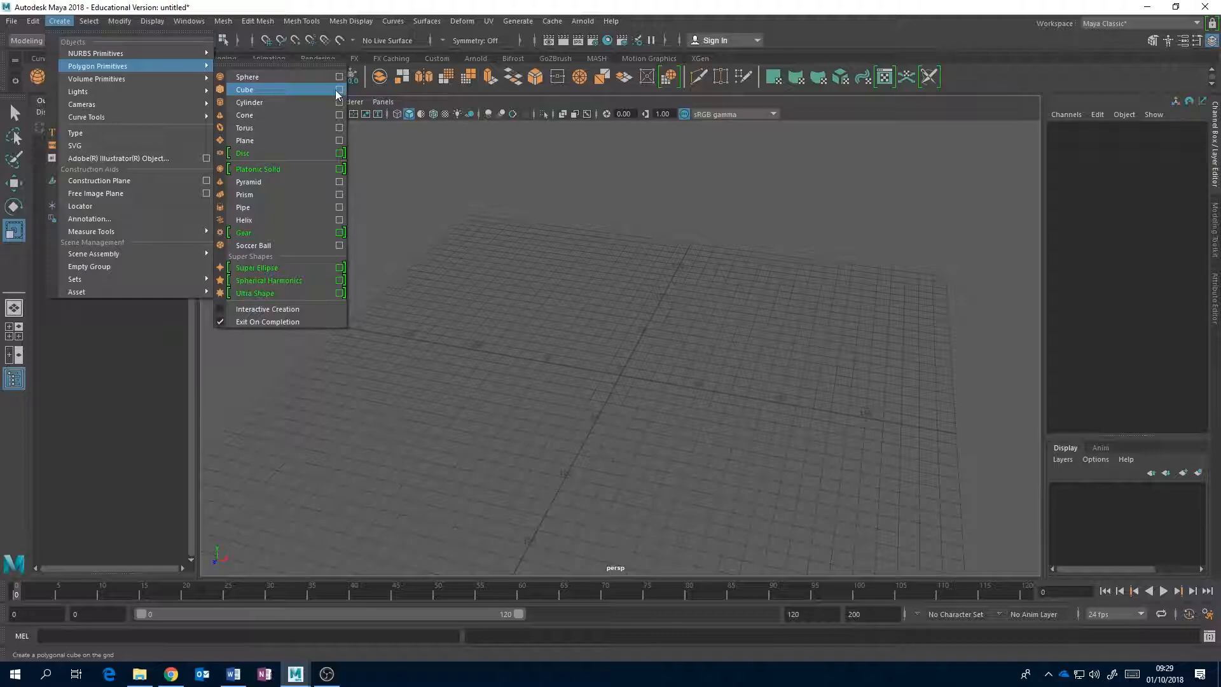
Set the polygon cube's creation width, height and depth to 25 and create two cubes at the origin.
left_click(339, 92)
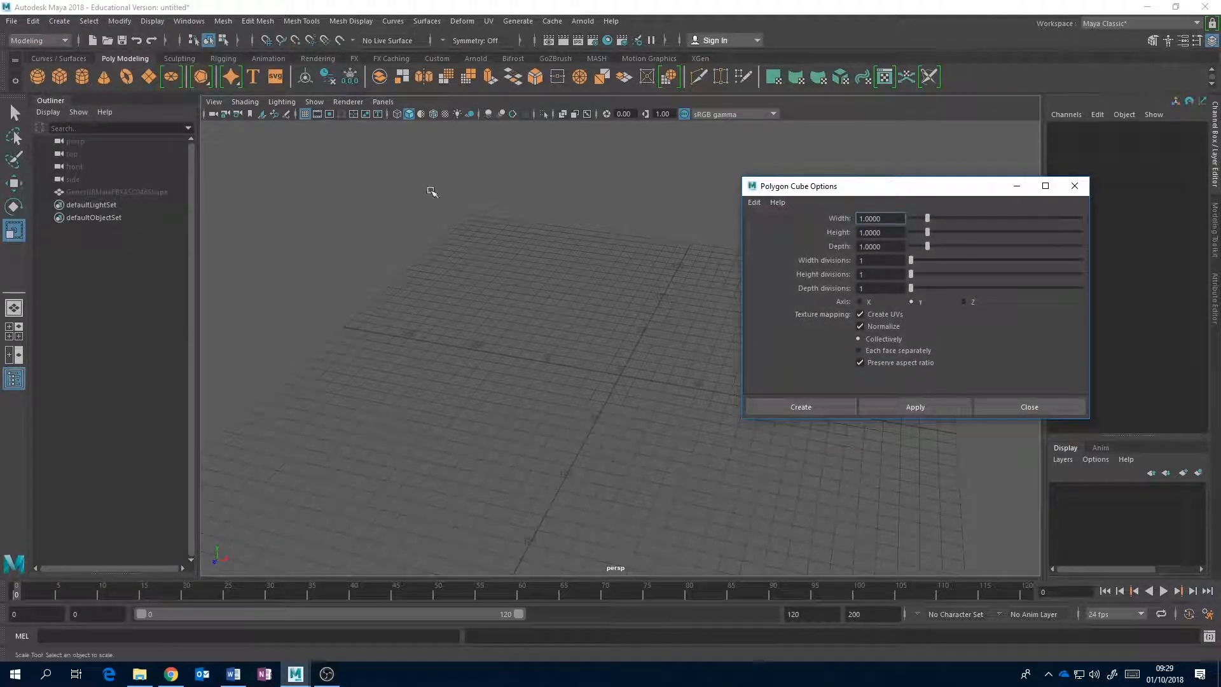
left_click_drag(887, 222, 862, 220)
type("25")
key("Tab")
type("25")
key("Tab")
type("25")
key("Tab")
left_click(888, 408)
left_click(803, 409)
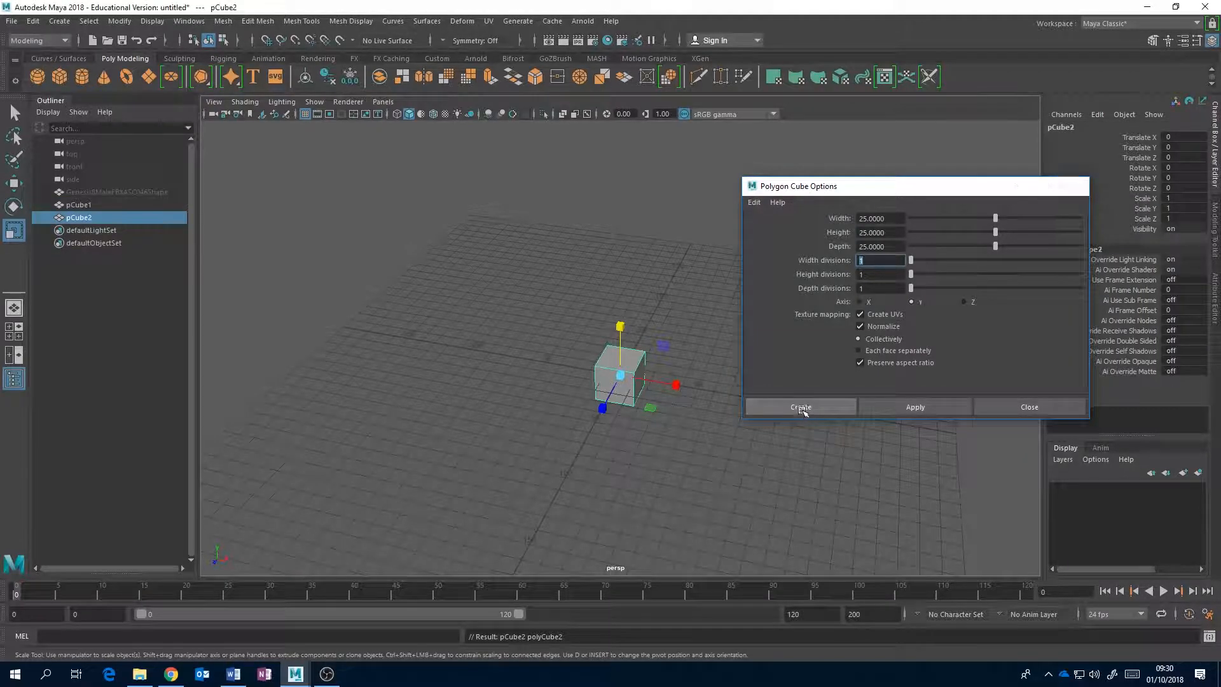
Select the overlapping 25-unit cubes at the origin and delete them.
left_click_drag(716, 363, 687, 349, "alt")
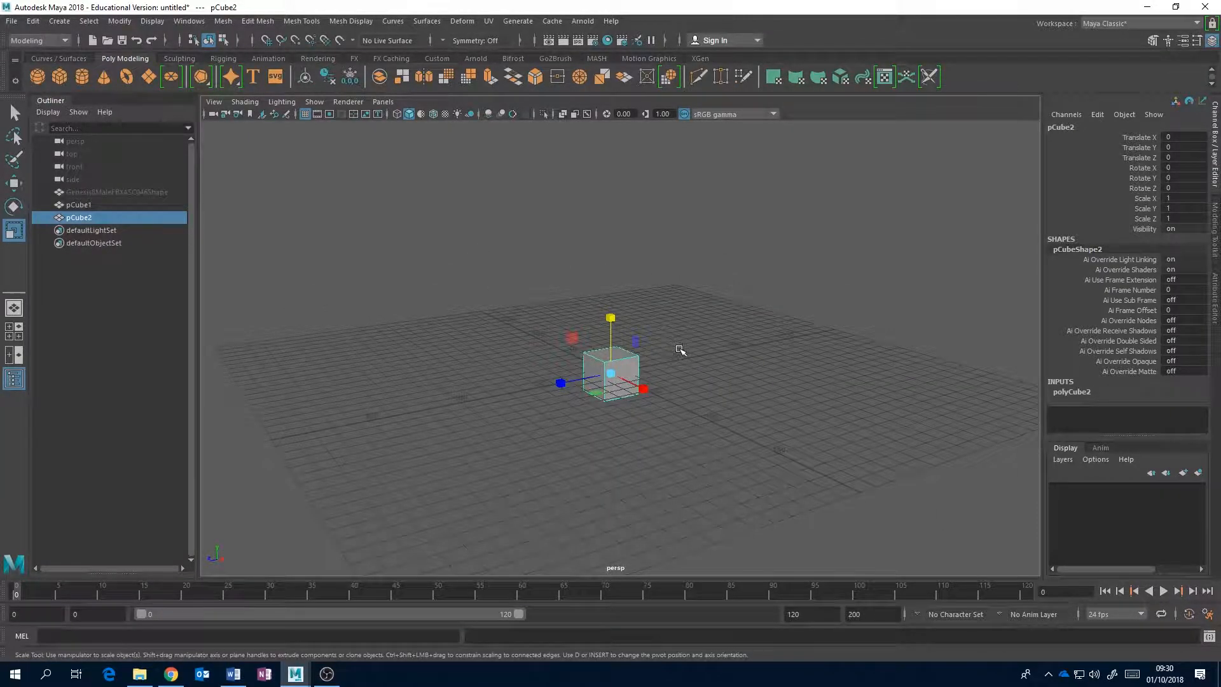
middle_click_drag(679, 349, 705, 325, "alt")
right_click_drag(705, 325, 765, 334, "alt")
middle_click_drag(765, 334, 580, 333, "alt")
left_click(621, 292)
left_click(582, 336)
left_click(581, 334)
left_click(523, 344)
key("Delete")
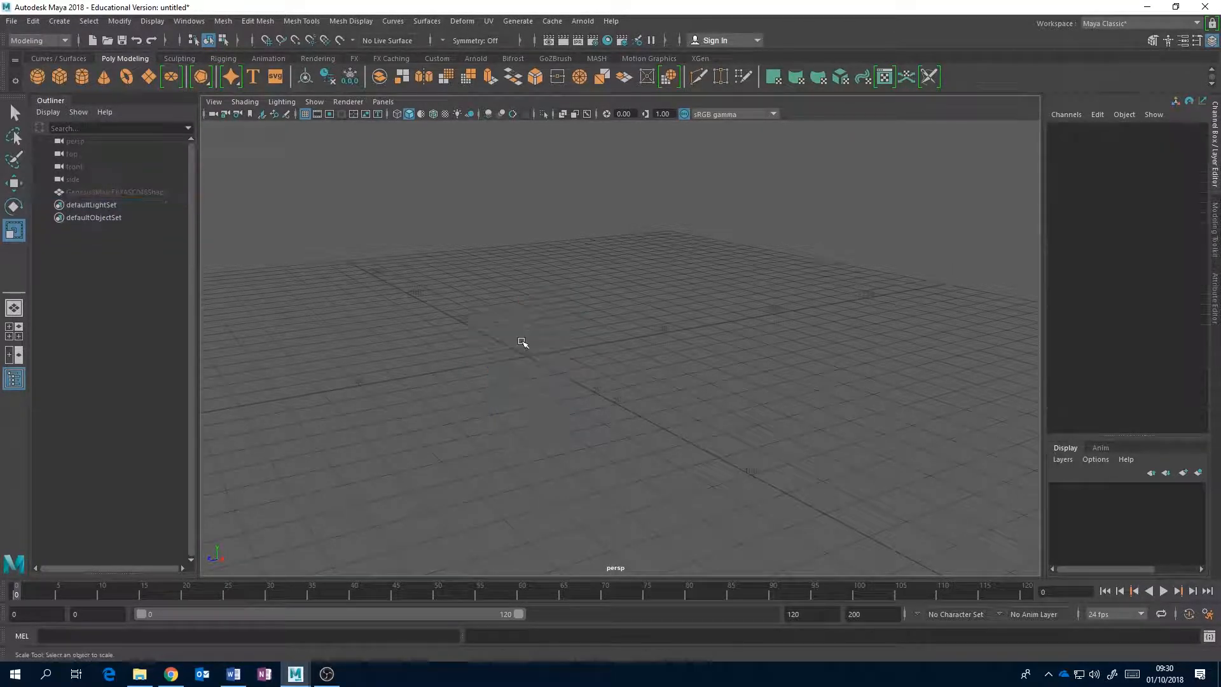
Create one cube with the stored 25-unit dimensions and reset the polygon cube creation options to their defaults.
left_click(63, 74)
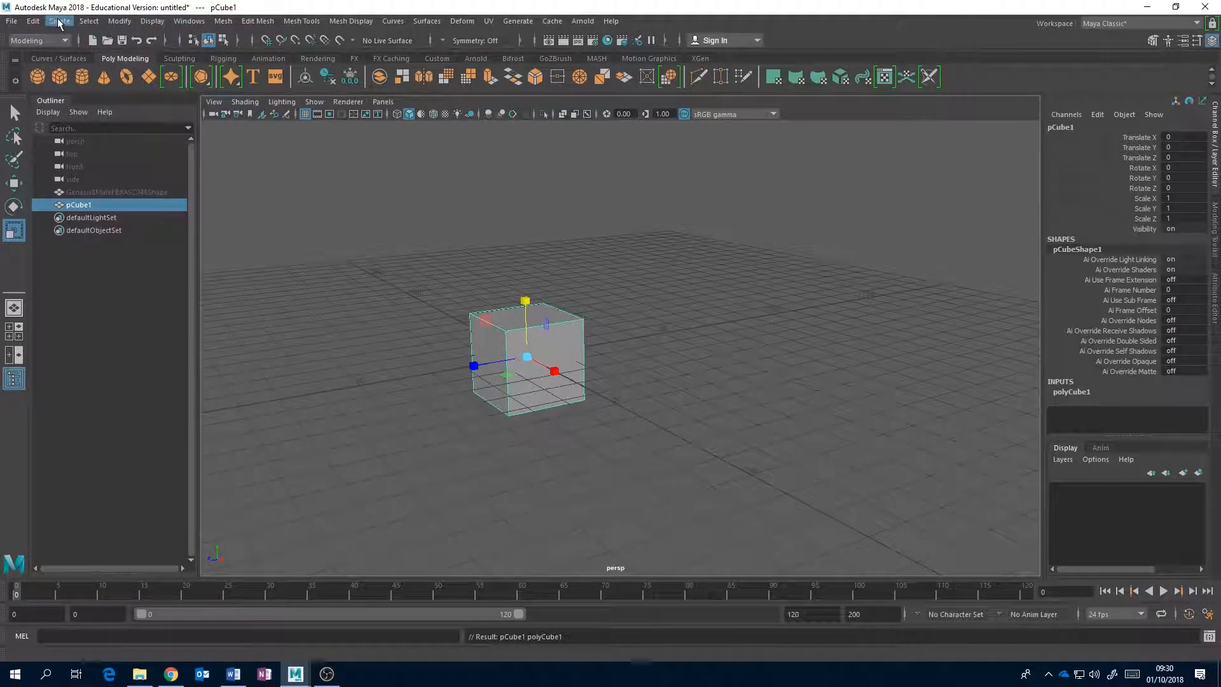
middle_click_drag(640, 234, 682, 247, "alt")
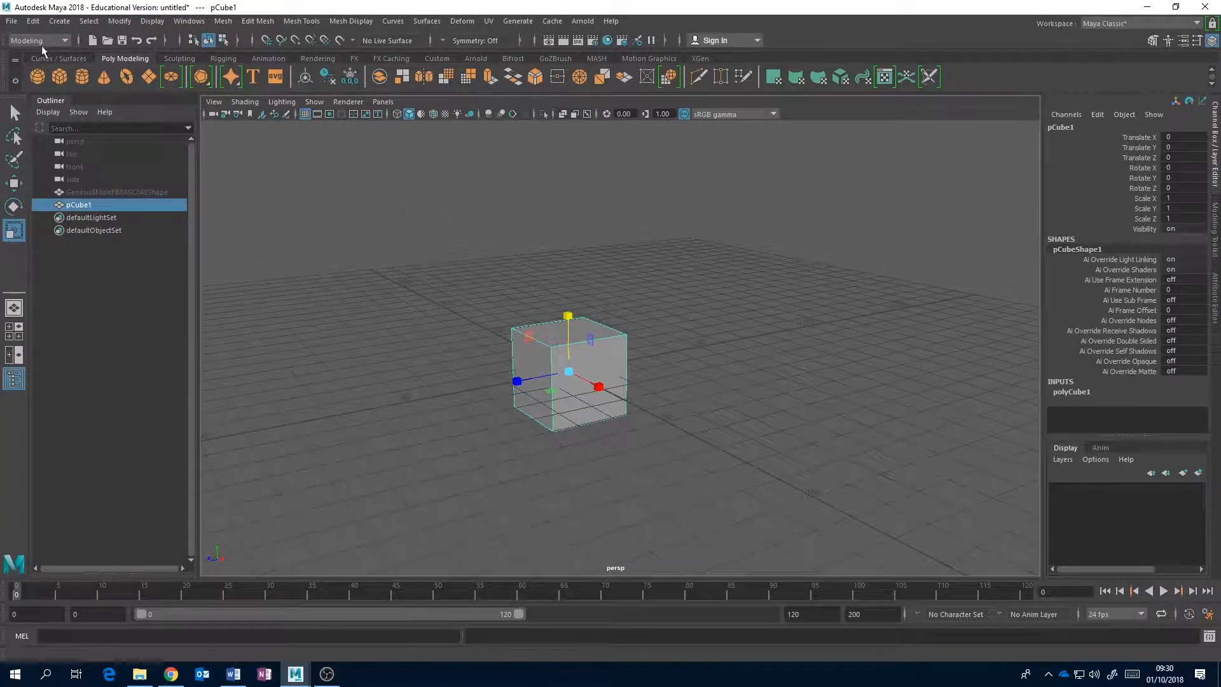
left_click(52, 23)
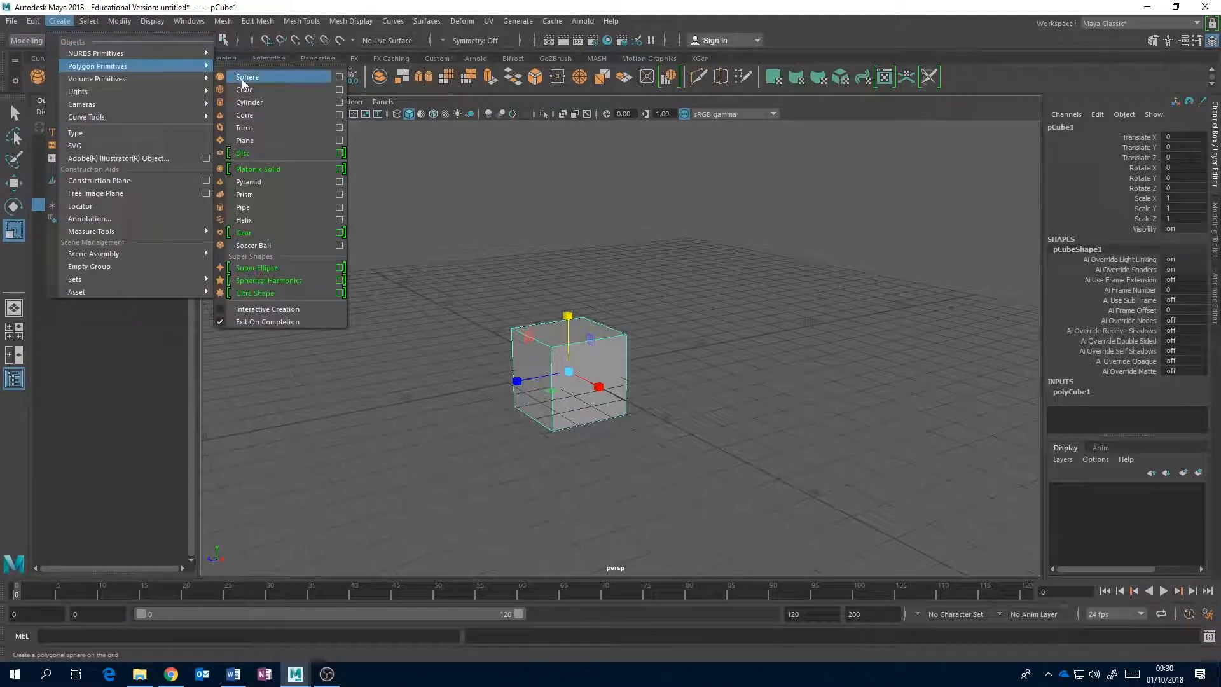
left_click(339, 90)
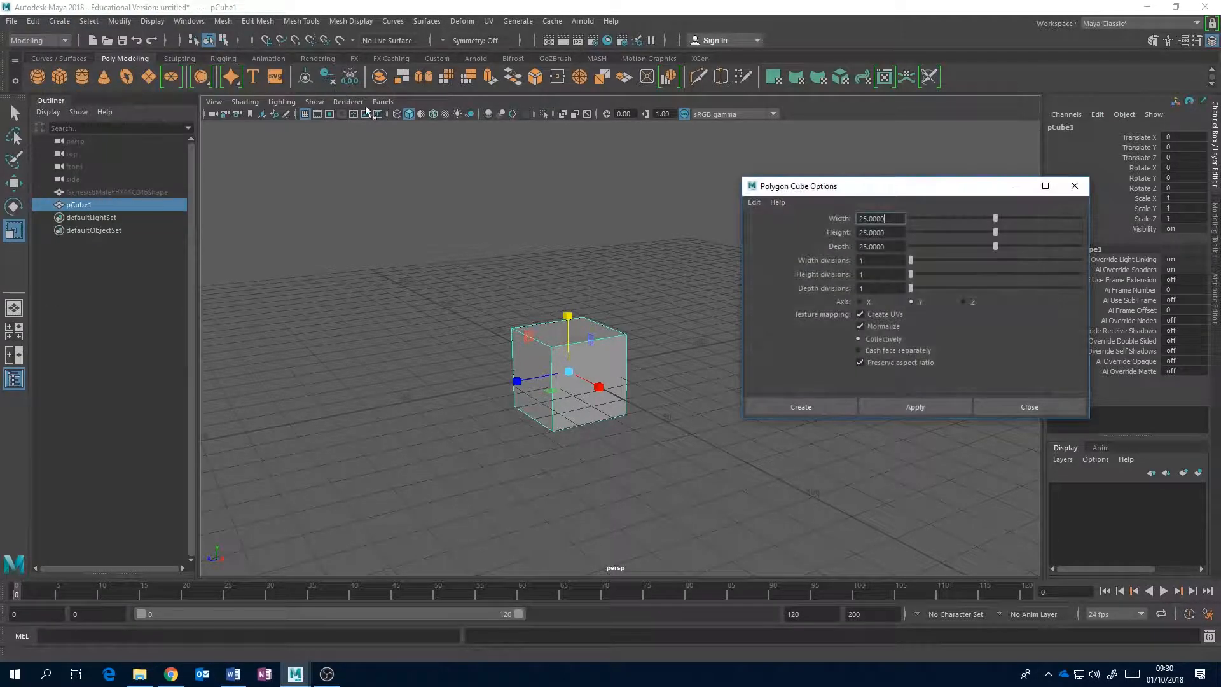
left_click(754, 204)
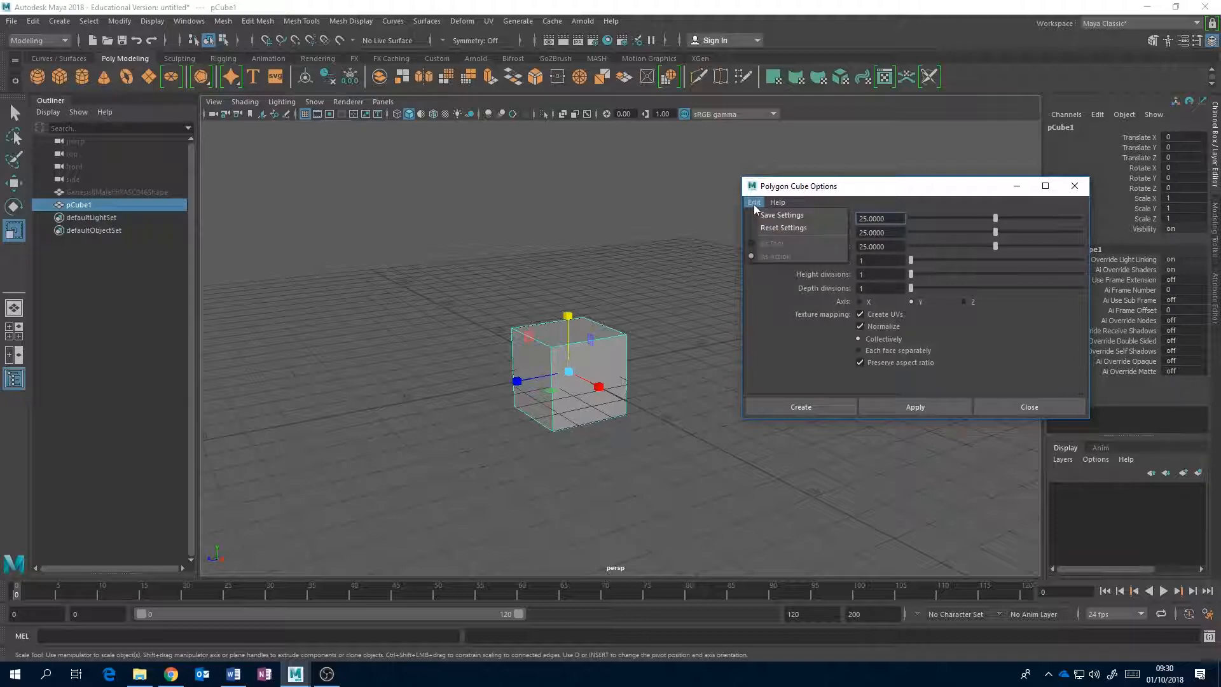
left_click(771, 227)
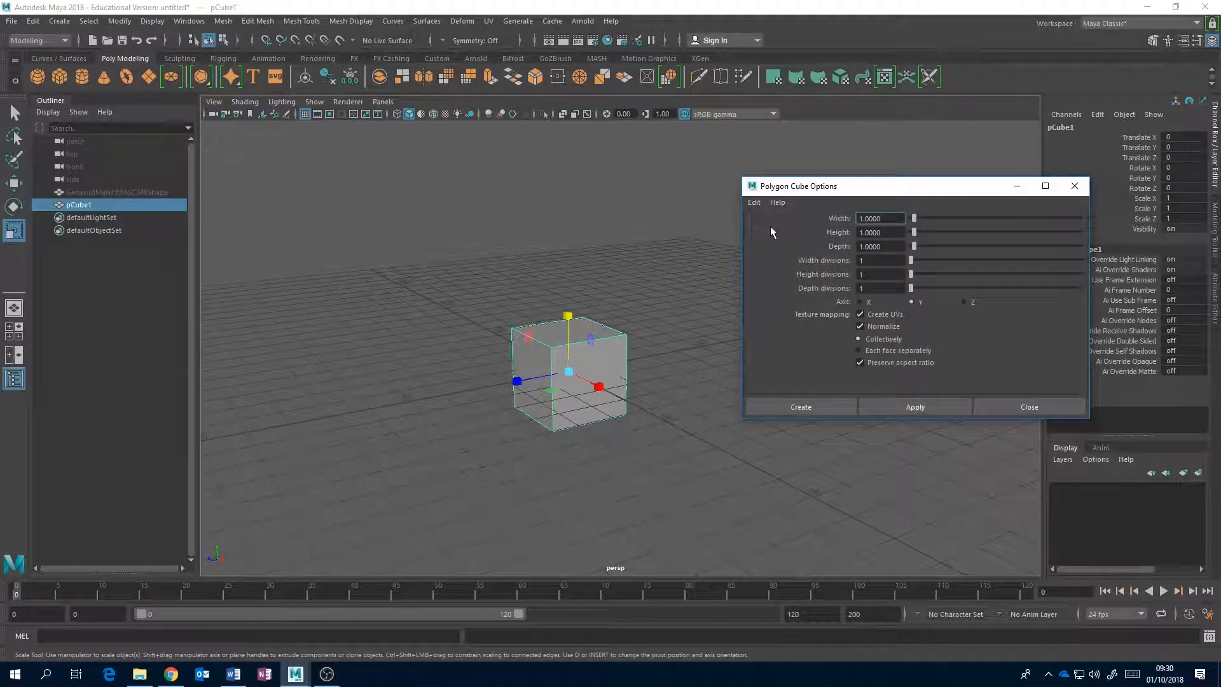
left_click(1029, 407)
Activate the Move tool and examine the cube's pivot and bottom corners from several angles.
left_click_drag(573, 307, 667, 300, "alt")
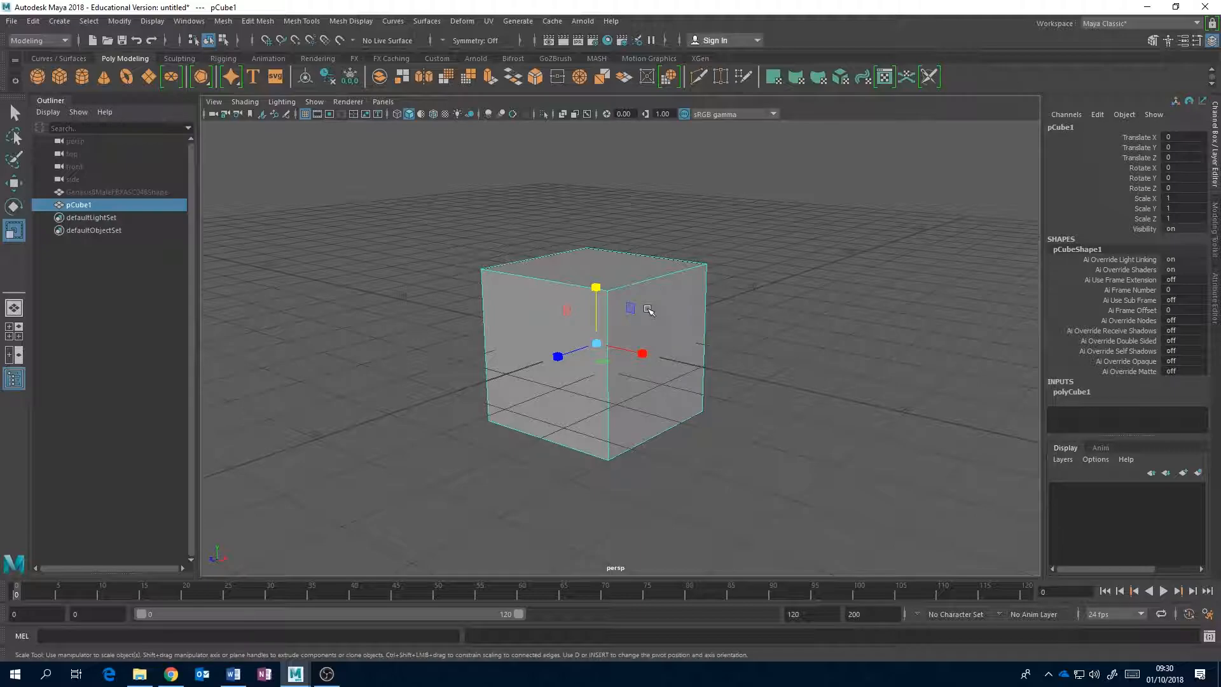
key("w")
left_click_drag(623, 308, 628, 343, "alt")
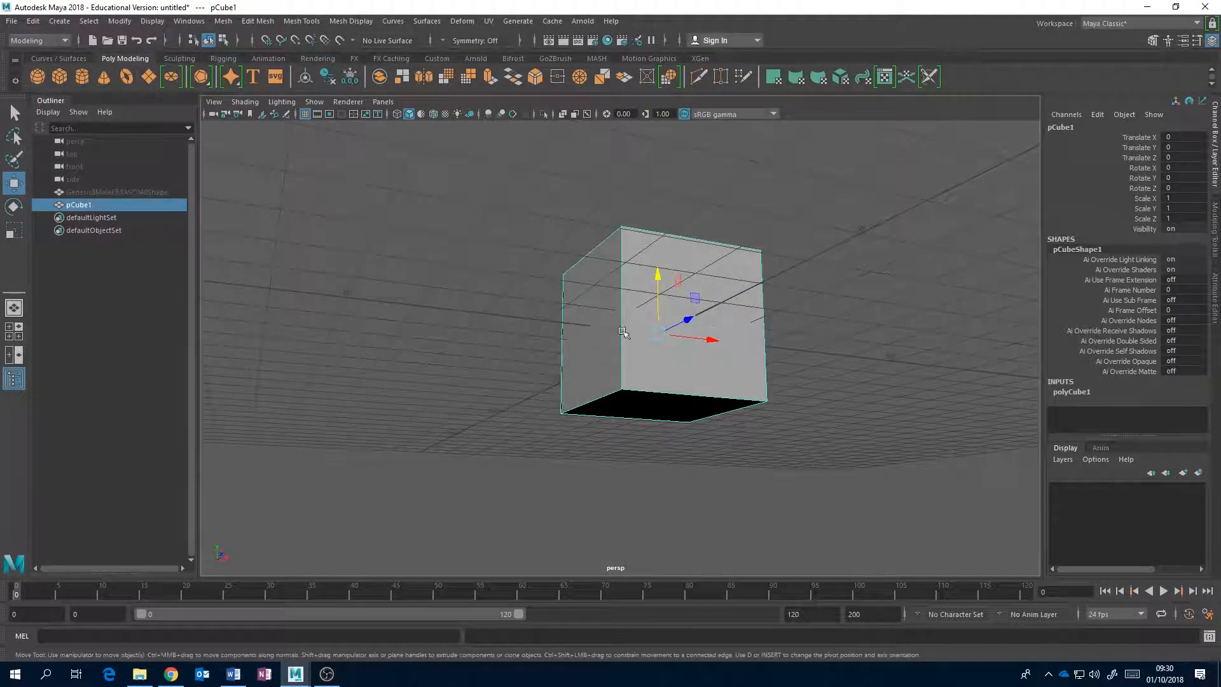
left_click_drag(689, 312, 674, 359, "alt")
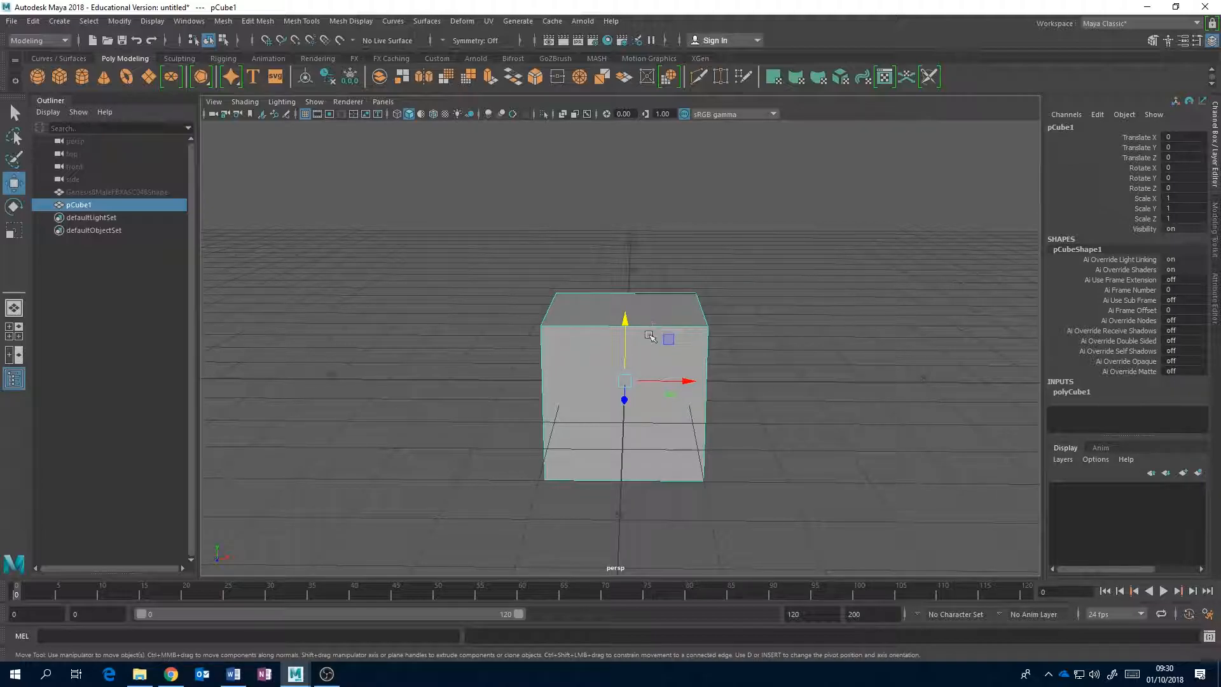
left_click(626, 336)
left_click_drag(776, 354, 662, 351, "alt")
scroll(605, 368, "up", 3)
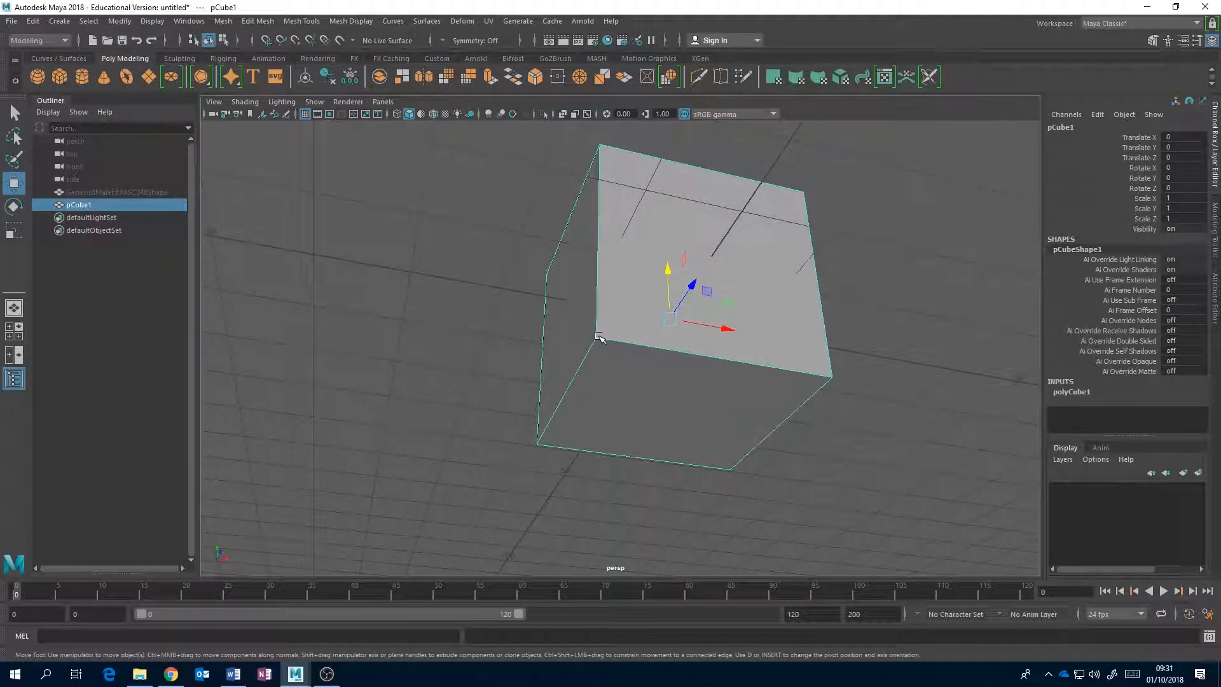
left_click_drag(610, 342, 608, 333, "alt")
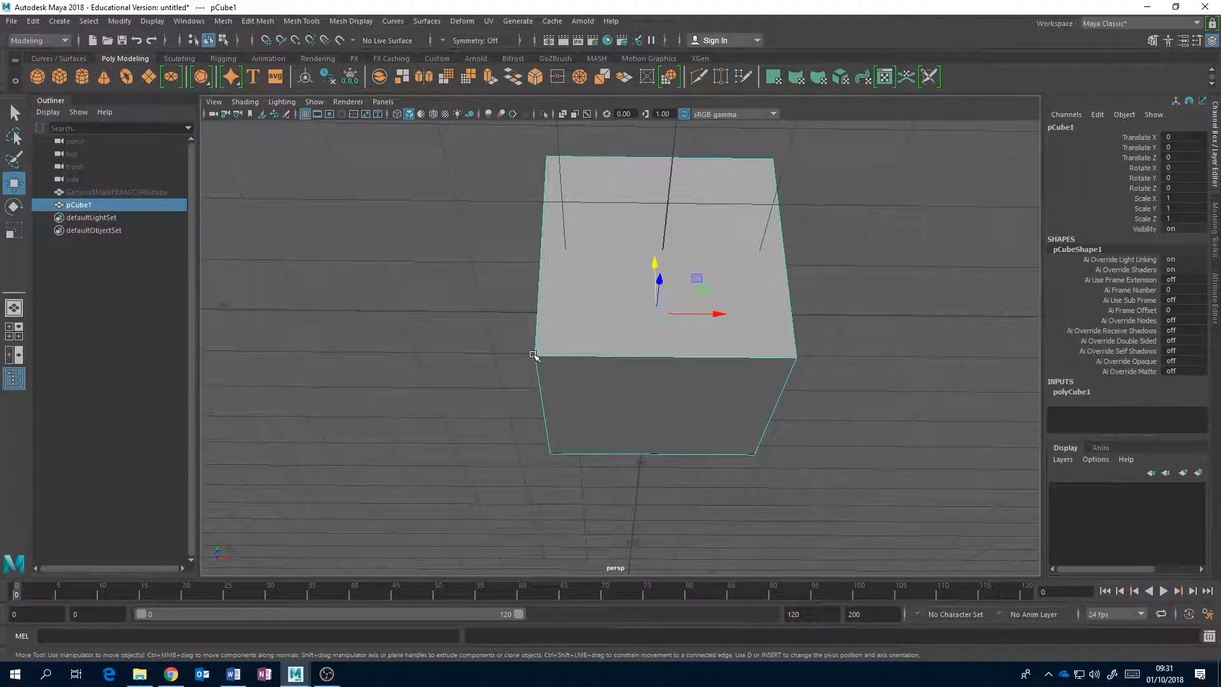
left_click_drag(607, 351, 663, 361, "alt")
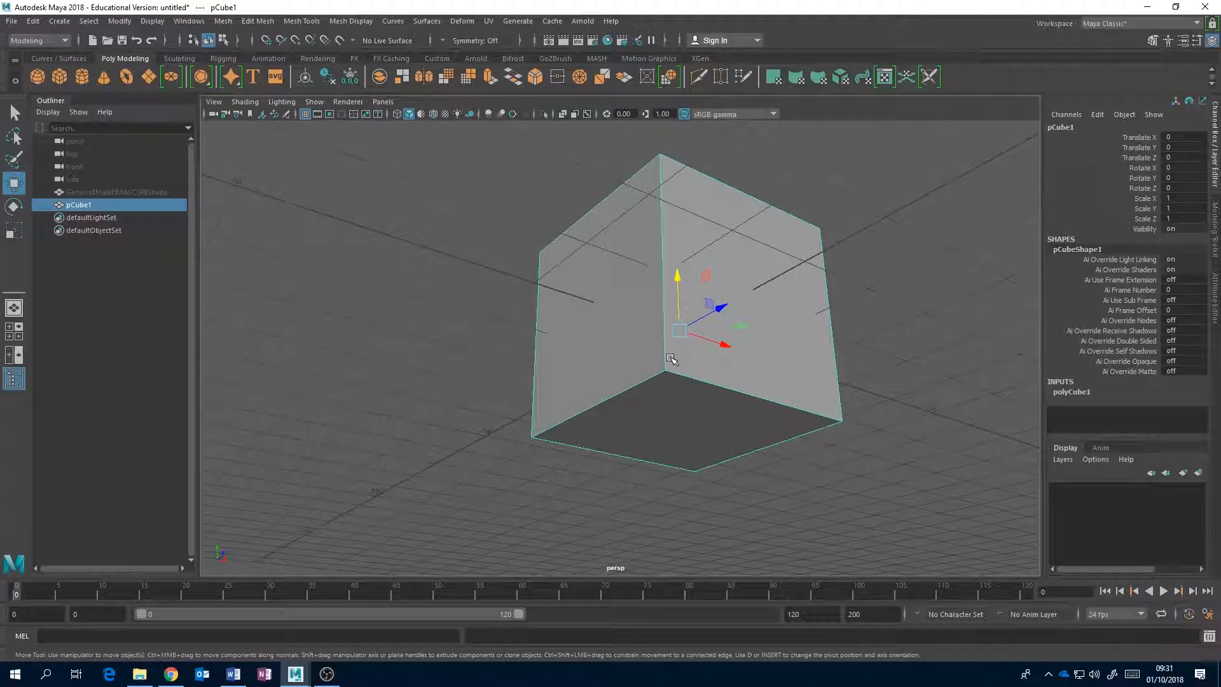
left_click_drag(671, 359, 621, 335, "alt")
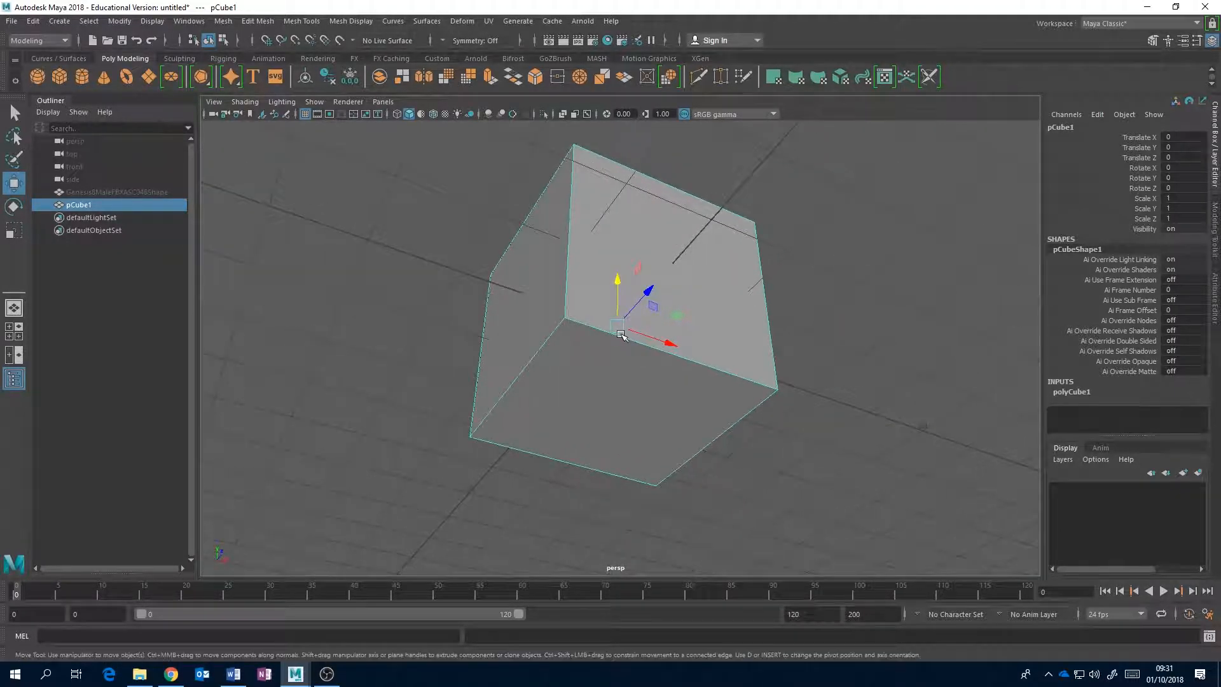
Switch the cube to vertex selection and select several of its corner vertices one after another.
right_click(587, 340)
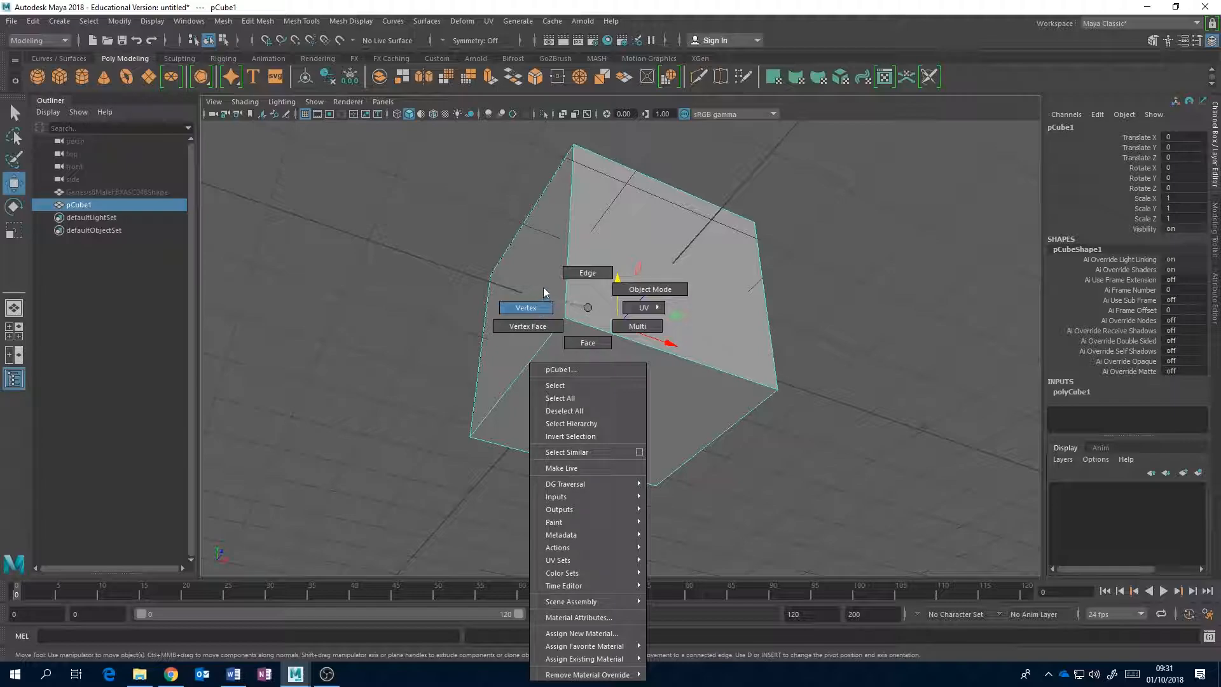
left_click(524, 306)
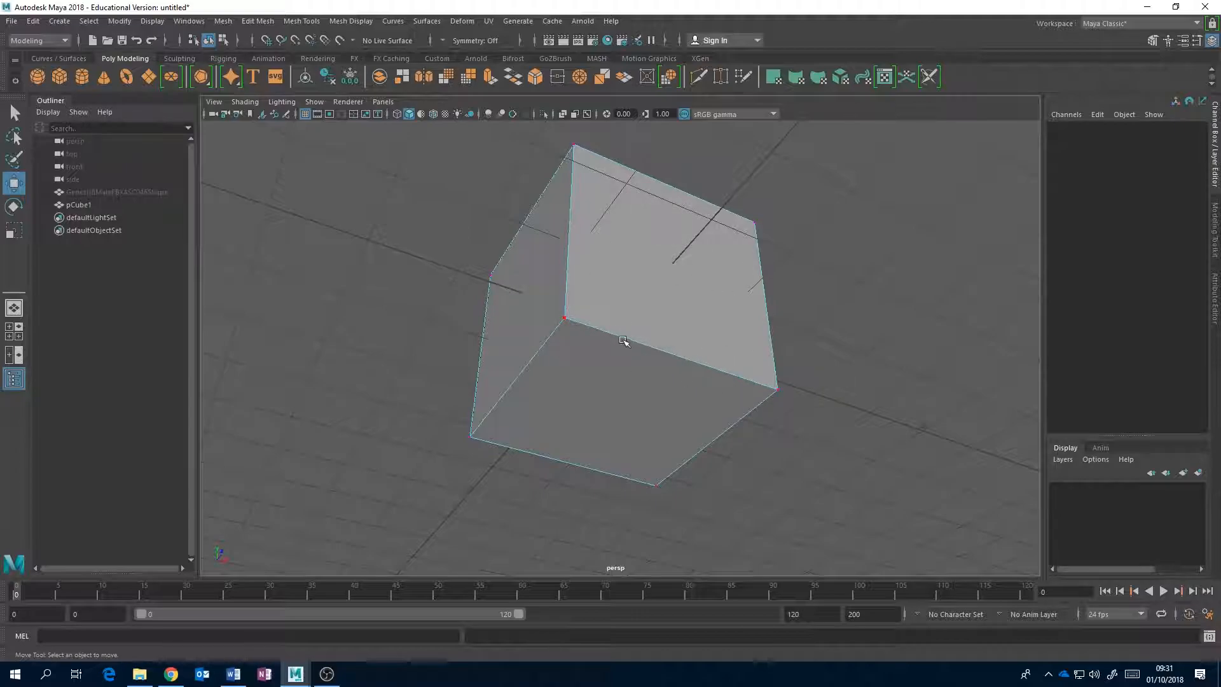
left_click(564, 320)
left_click(656, 487)
left_click(778, 389)
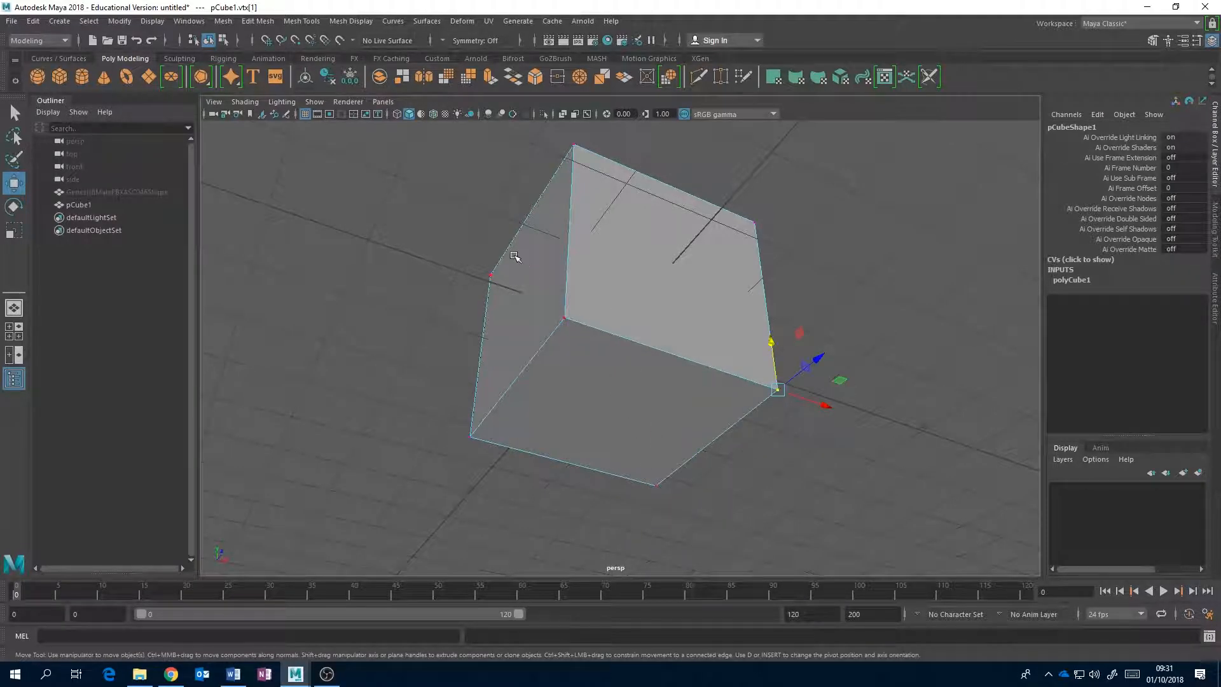
left_click(490, 275)
Place the cube's pivot on its nearest bottom corner vertex and return to object mode.
left_click(565, 316)
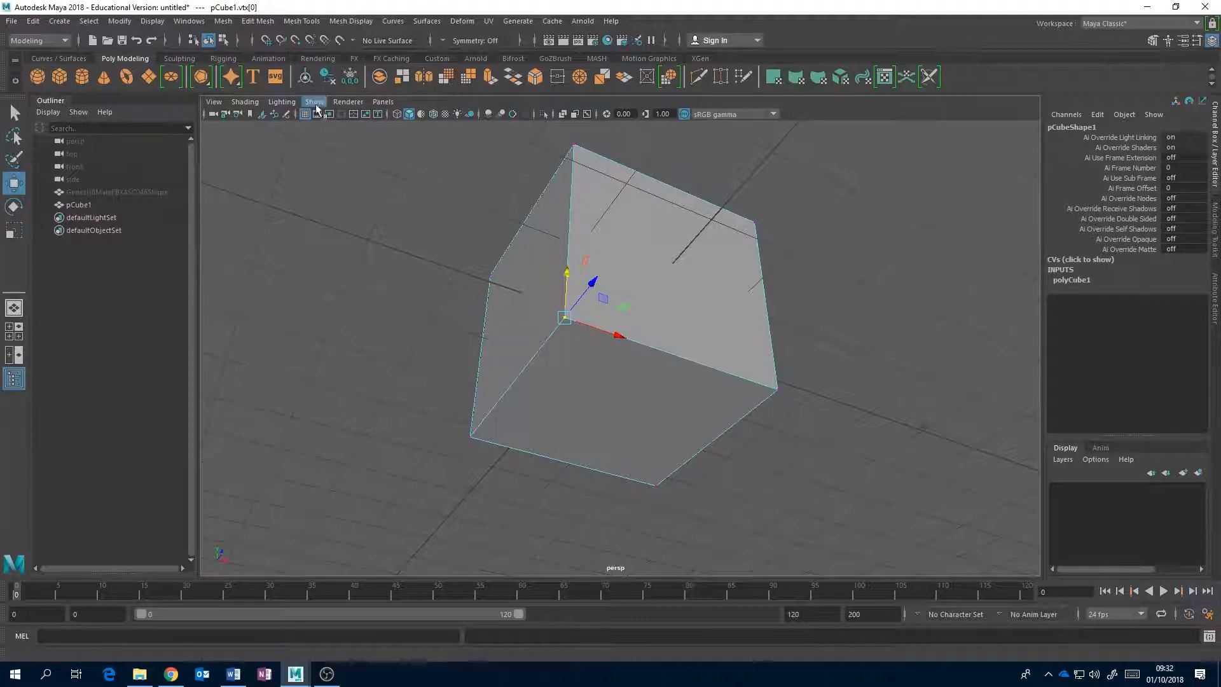
right_click(651, 310)
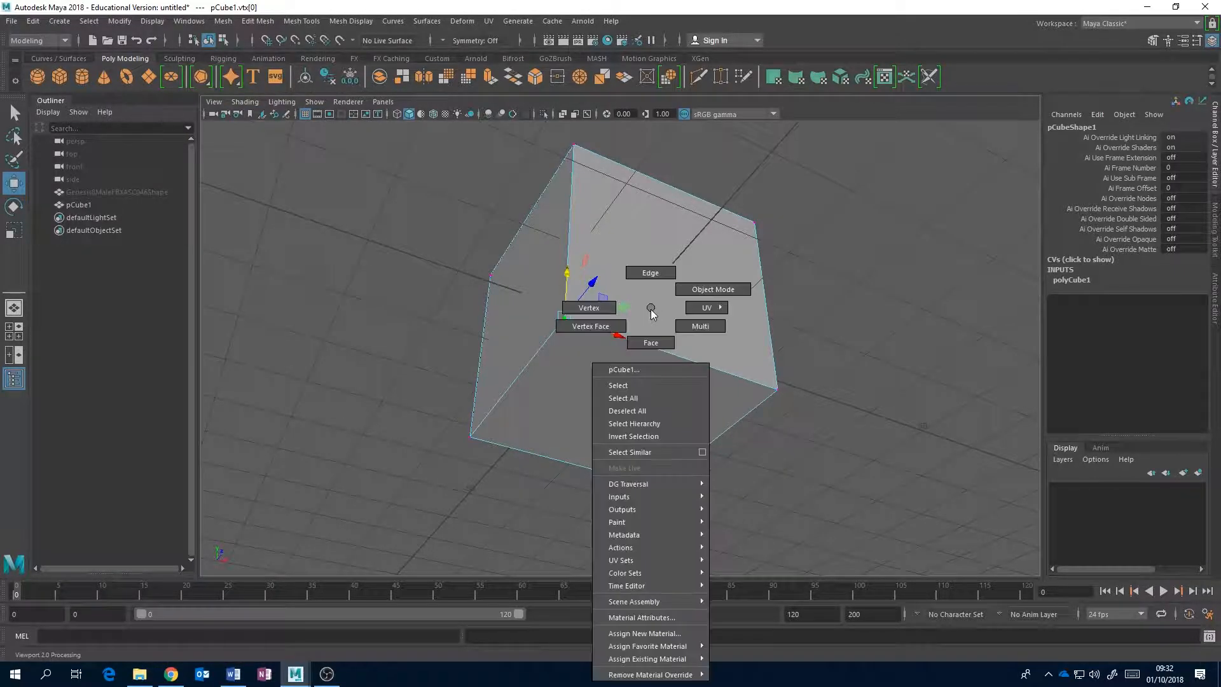
left_click(677, 288)
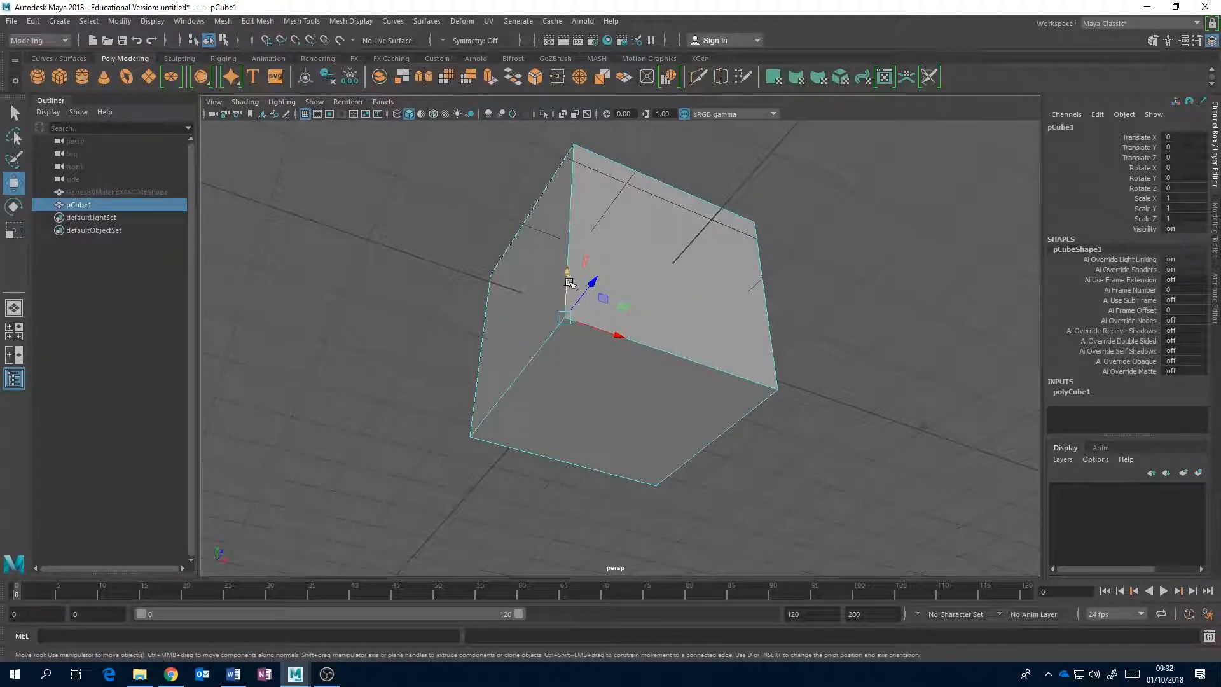
left_click_drag(661, 294, 612, 460, "alt")
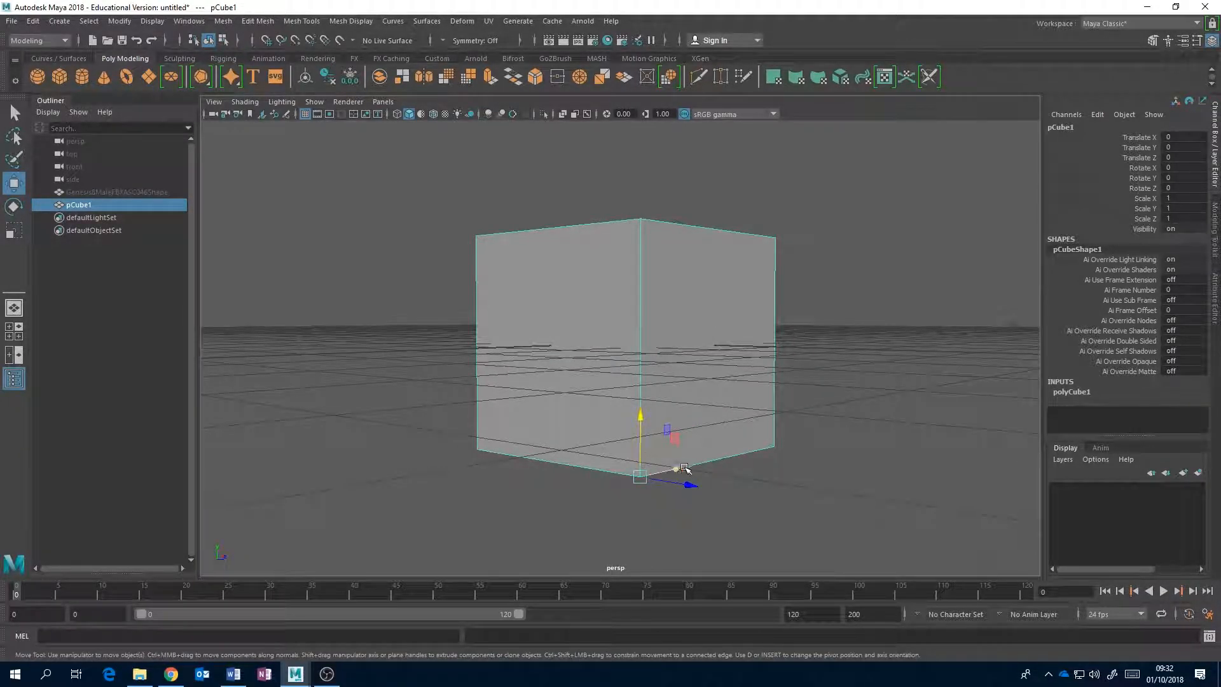
left_click_drag(685, 468, 694, 428, "alt")
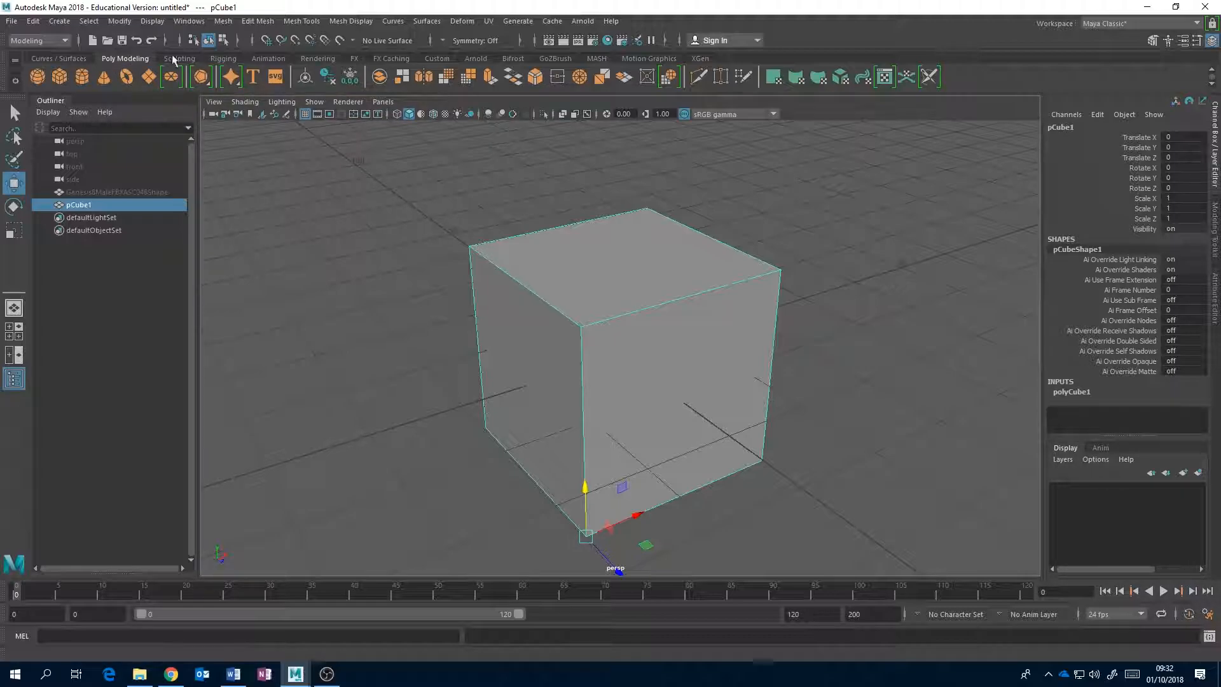
Look up the Center Pivot command, comparing the Rendering and Poly Modeling tool sets.
left_click(280, 59)
left_click(312, 59)
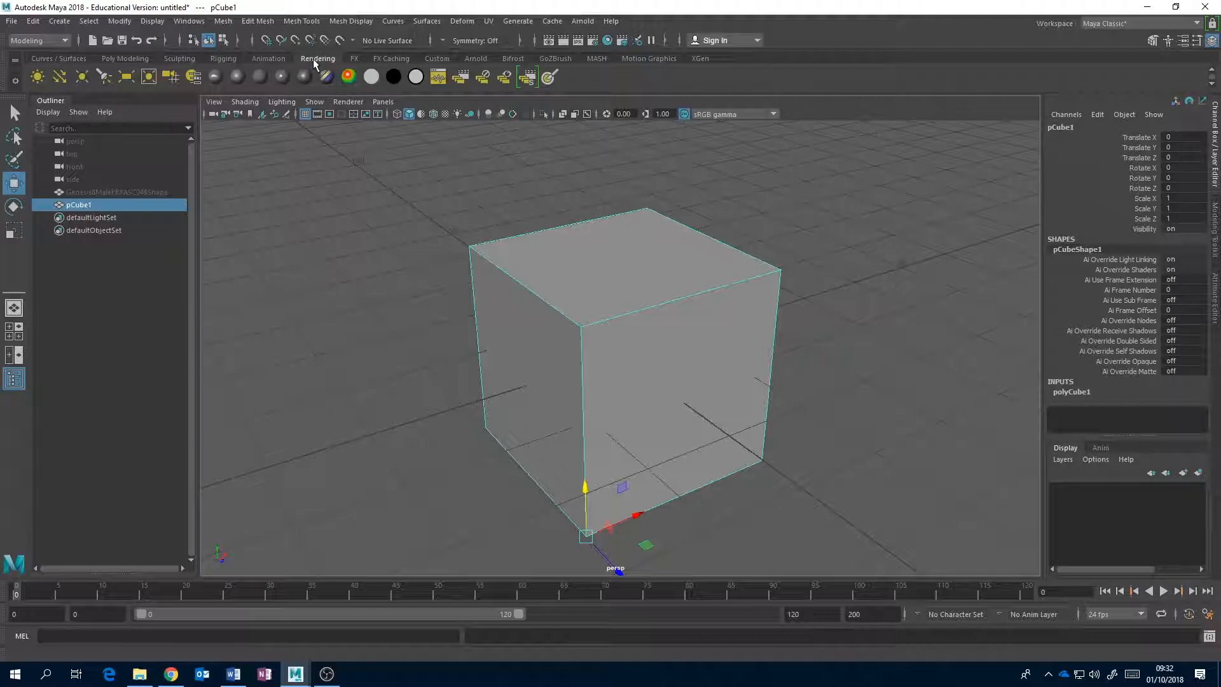
left_click(114, 59)
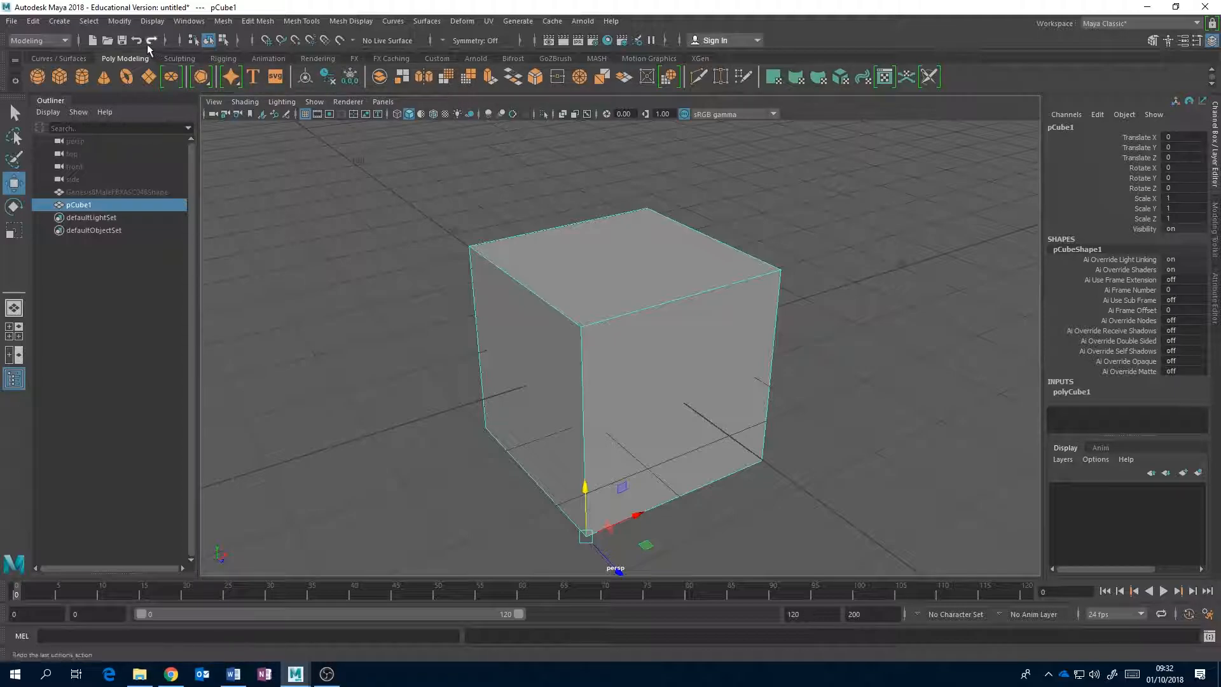
left_click(119, 21)
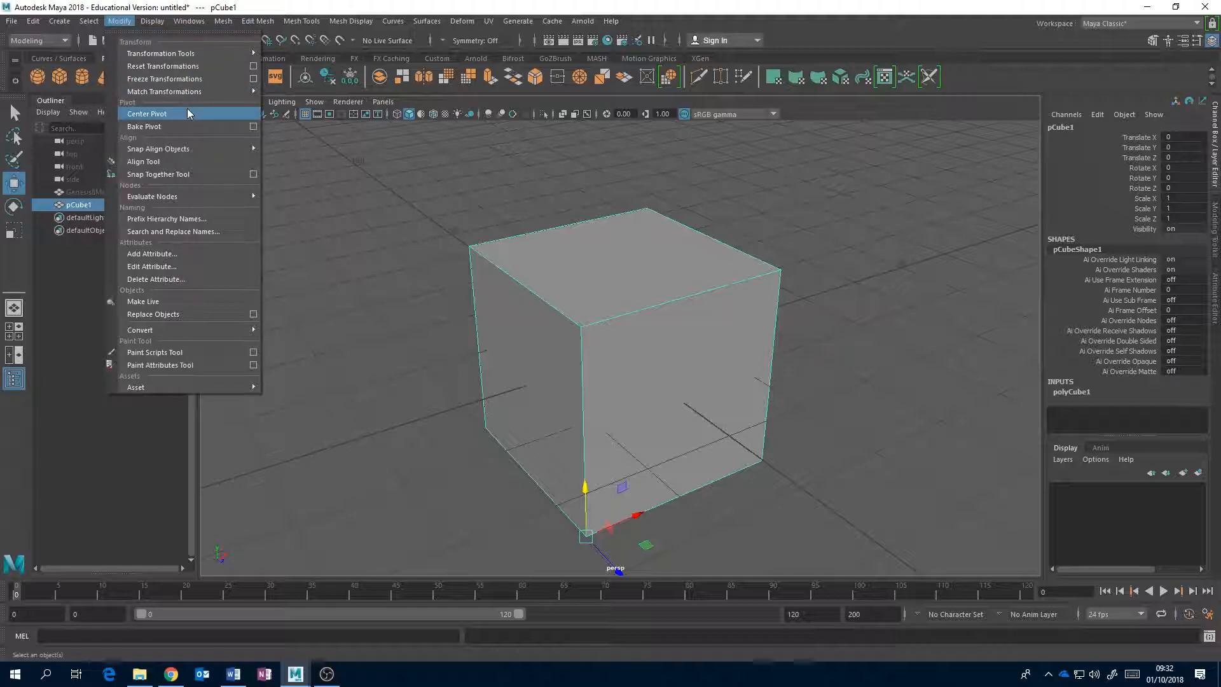
left_click(146, 114)
Select the two end vertices of one bottom edge and center the cube's pivot between them.
left_click_drag(547, 356, 595, 383, "alt")
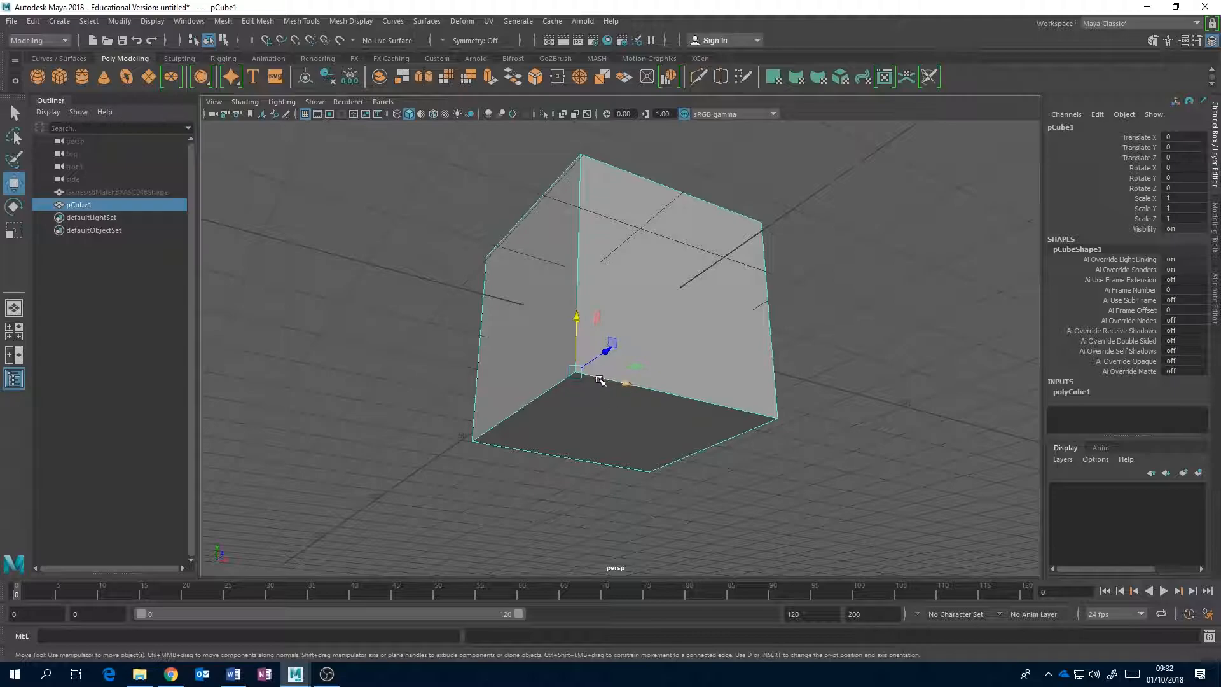
right_click_drag(584, 387, 525, 310)
left_click_drag(427, 344, 594, 438)
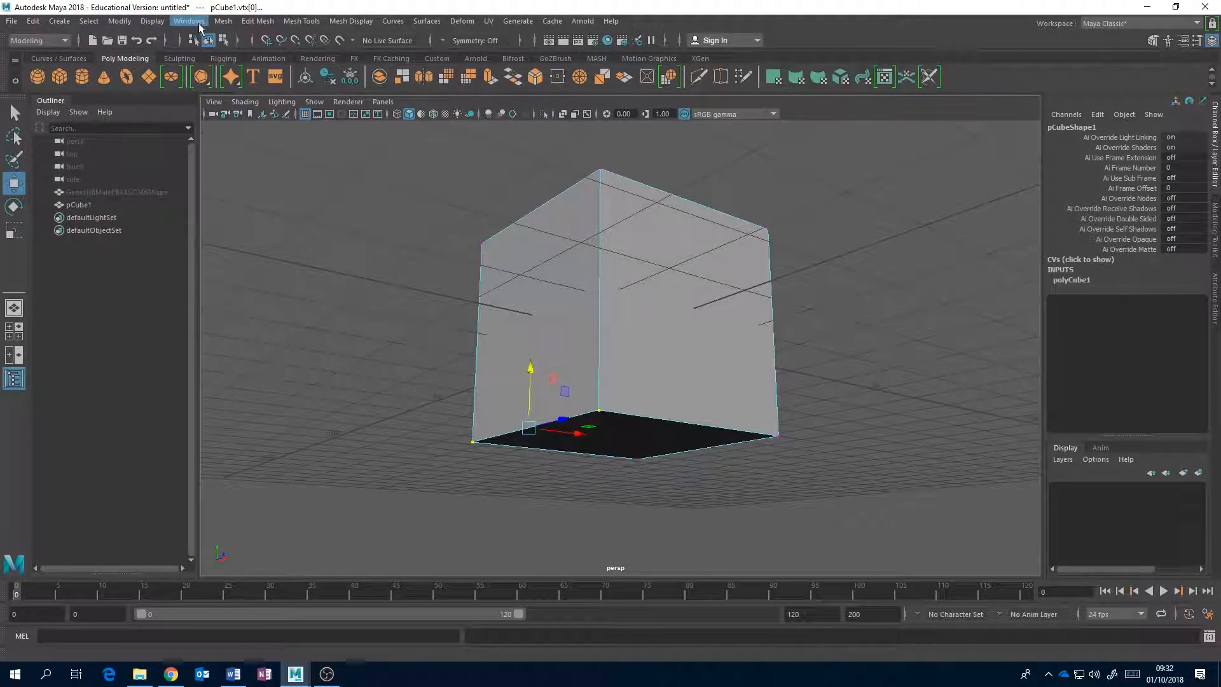
left_click(119, 22)
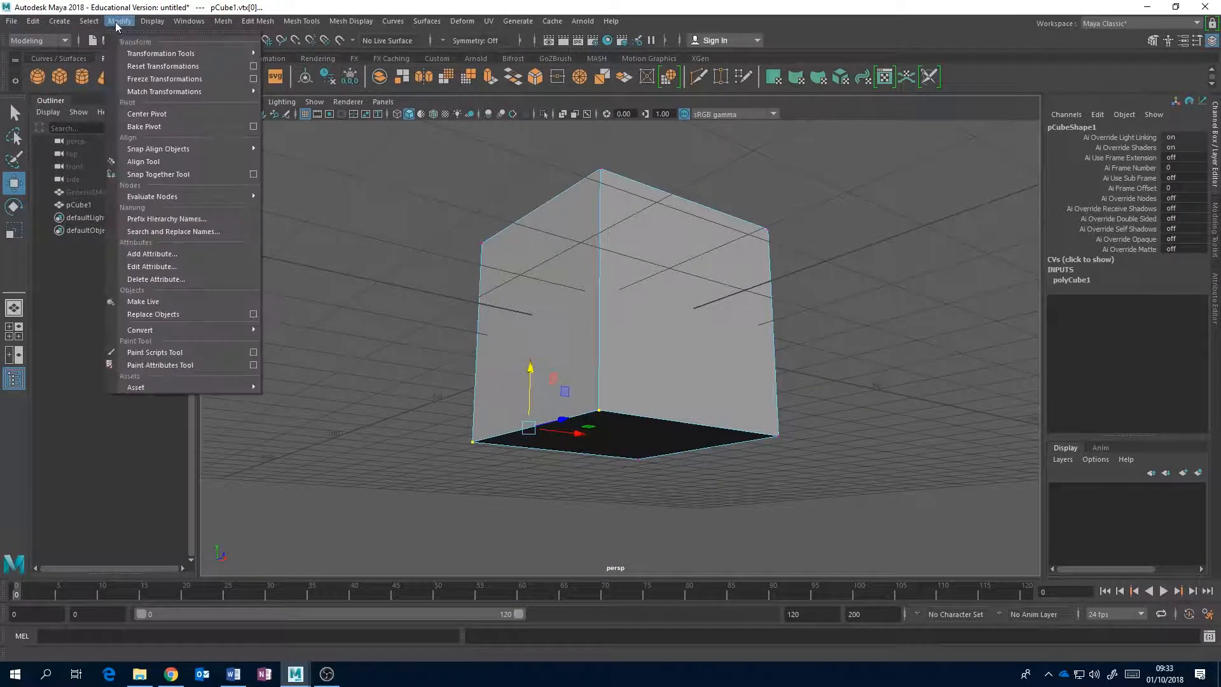
left_click(162, 115)
left_click_drag(471, 387, 658, 335, "alt")
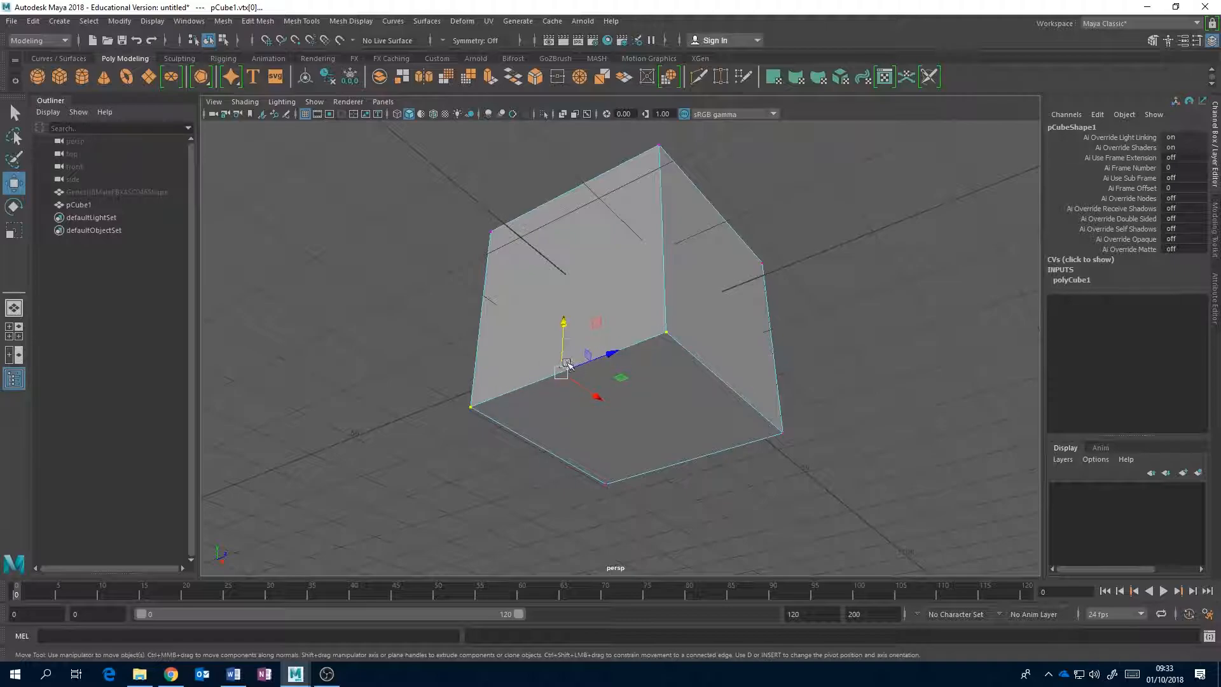
Select the cube's bottom face, center the pivot on it and return to object mode.
right_click_drag(698, 362, 697, 342)
left_click(654, 384)
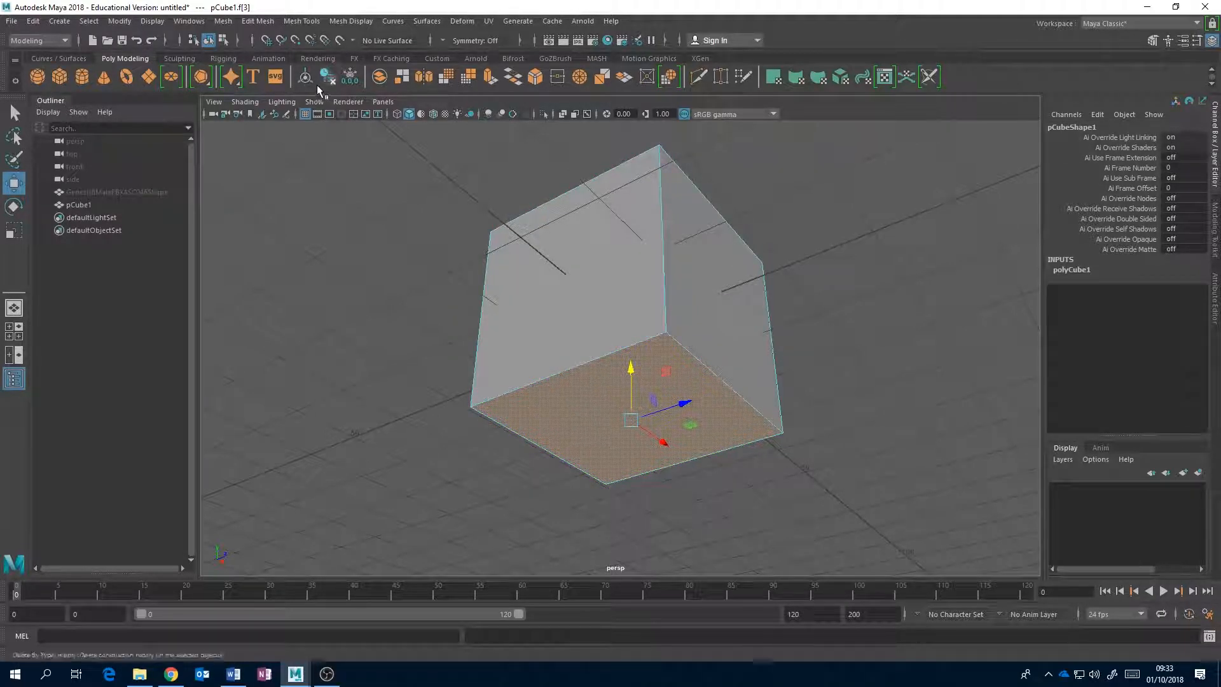
right_click_drag(523, 300, 586, 287)
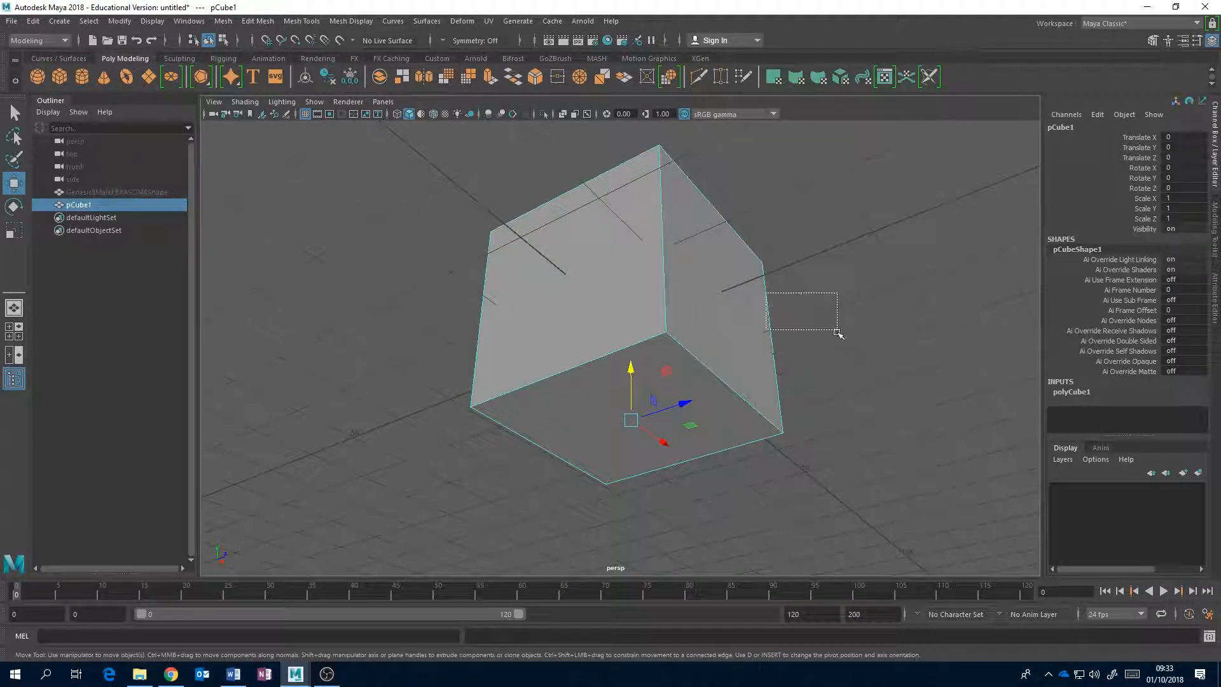
Select one bottom edge of the cube, center the pivot on that edge and return to object mode.
left_click_drag(756, 340, 687, 354, "alt")
right_click_drag(667, 307, 665, 273)
left_click(626, 392)
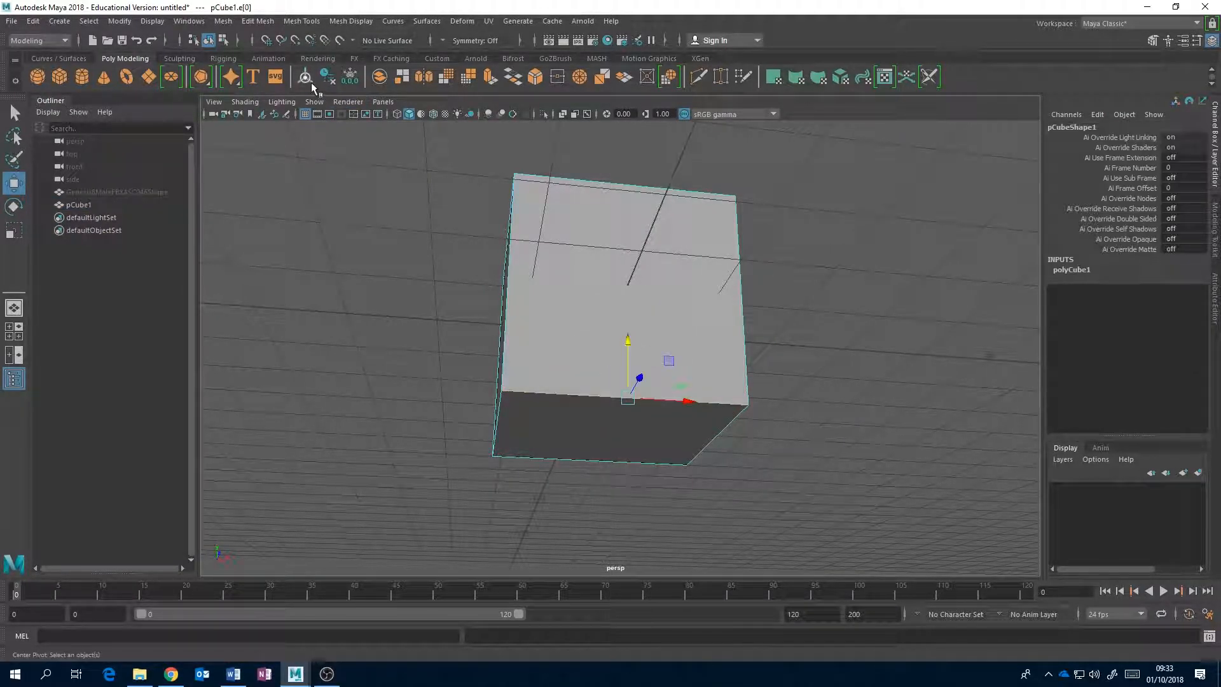
right_click_drag(601, 347, 668, 286)
left_click(812, 286)
left_click_drag(812, 286, 704, 383, "alt")
left_click(704, 383)
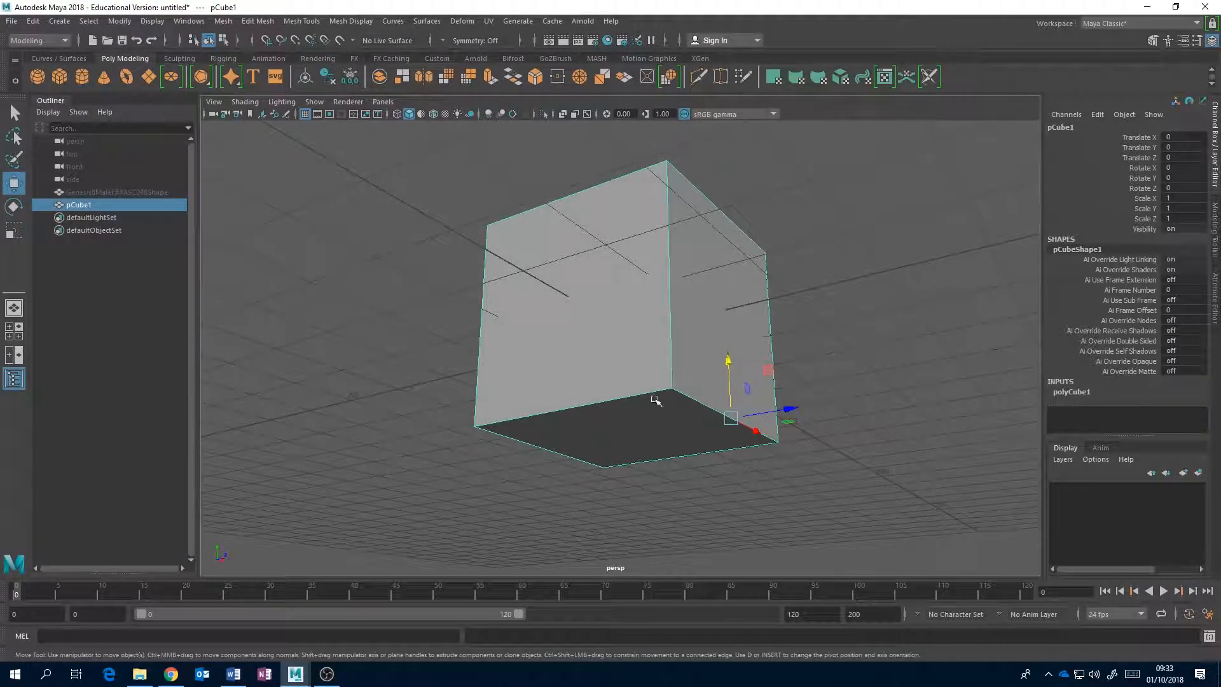
Select a single bottom corner vertex of the cube, center the pivot on it and return to object mode.
right_click_drag(602, 310, 539, 315)
left_click_drag(634, 324, 548, 349, "alt")
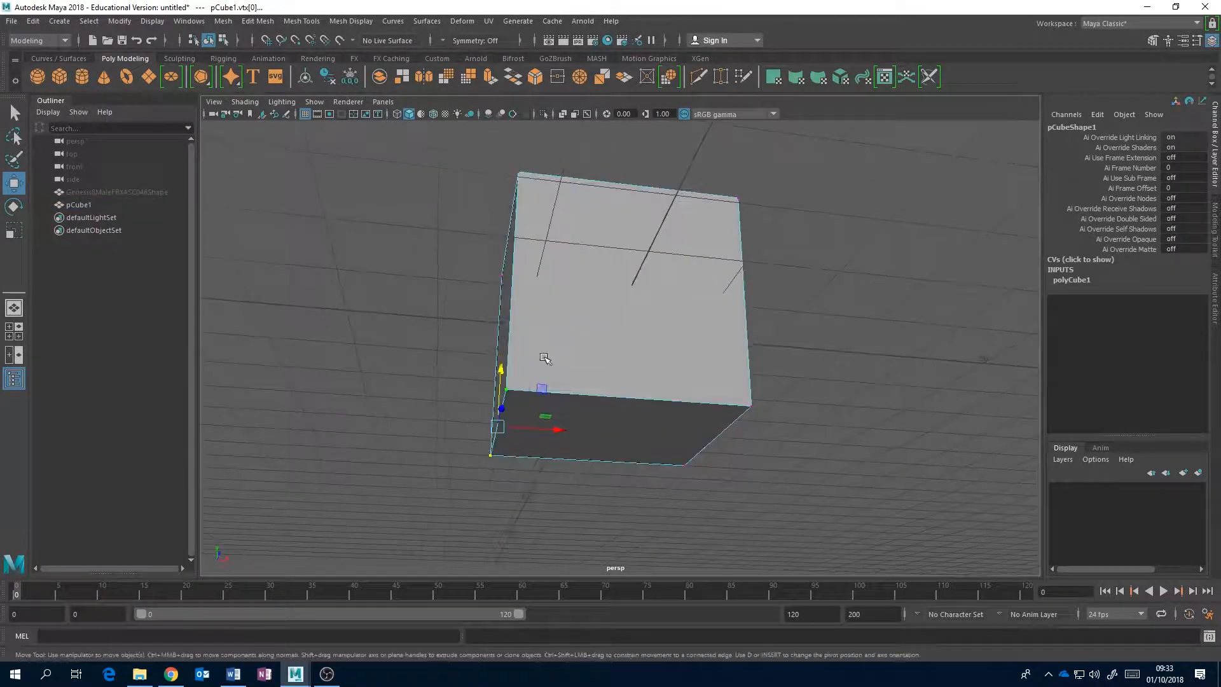
left_click(508, 390)
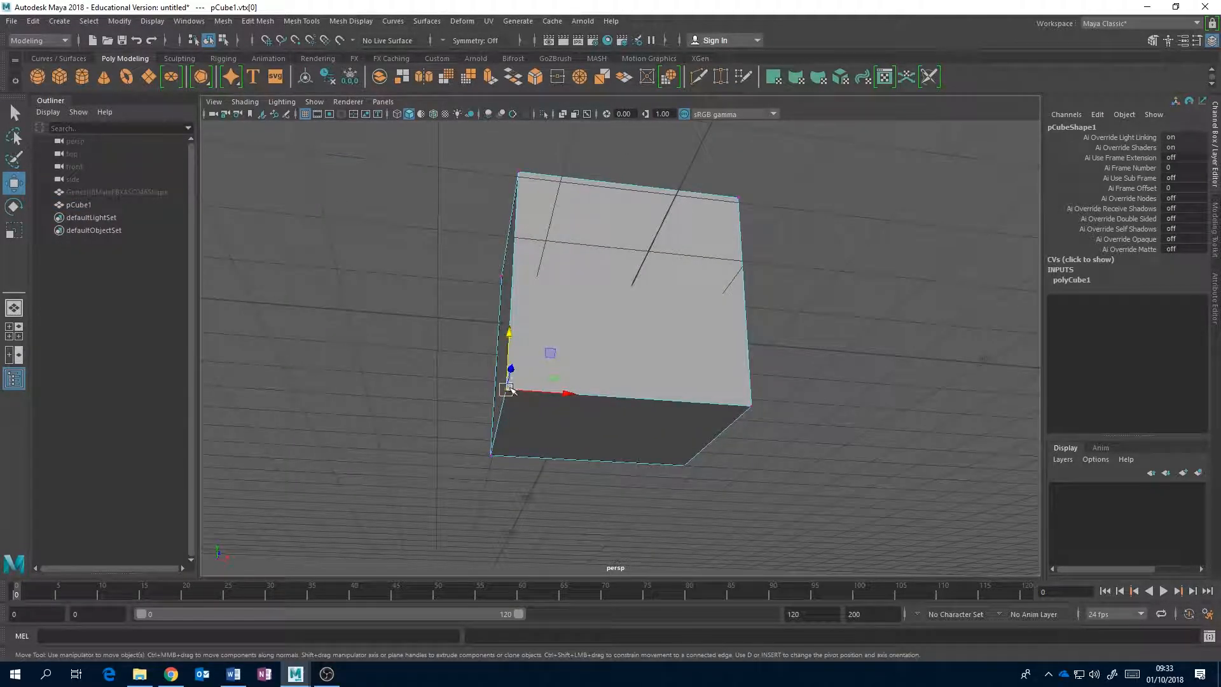
right_click(589, 309)
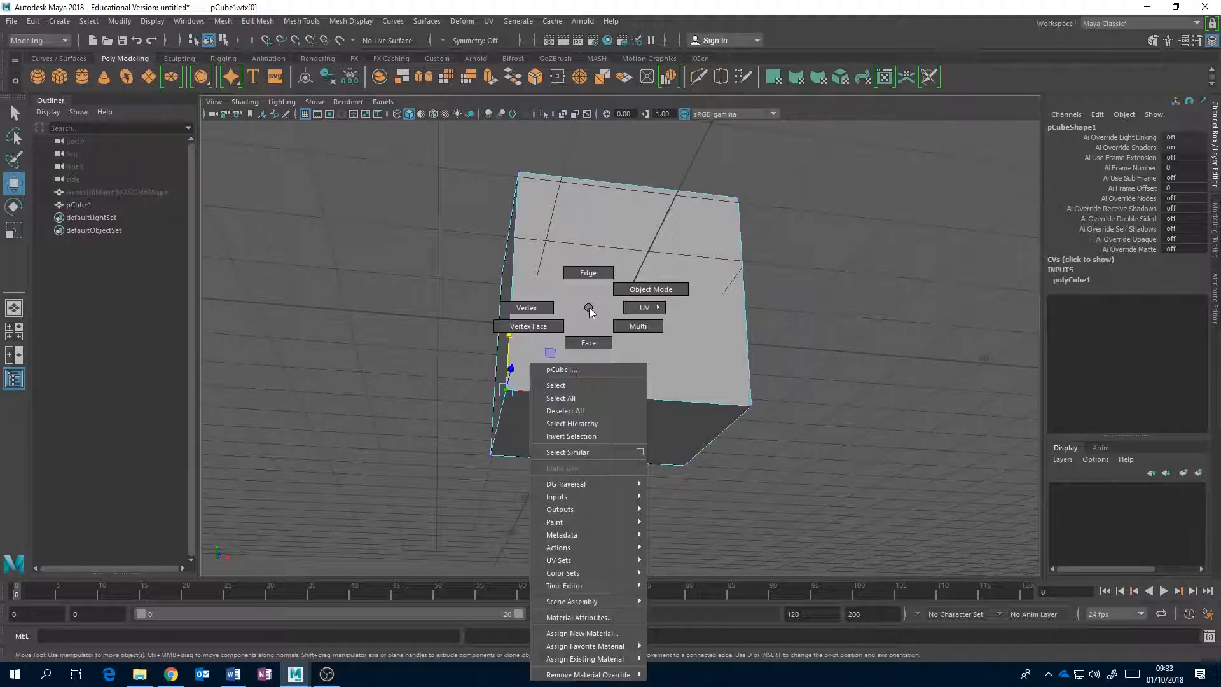
left_click(639, 289)
Snap the cube by its bottom corner pivot onto the grid origin.
left_click_drag(610, 272, 618, 351, "alt")
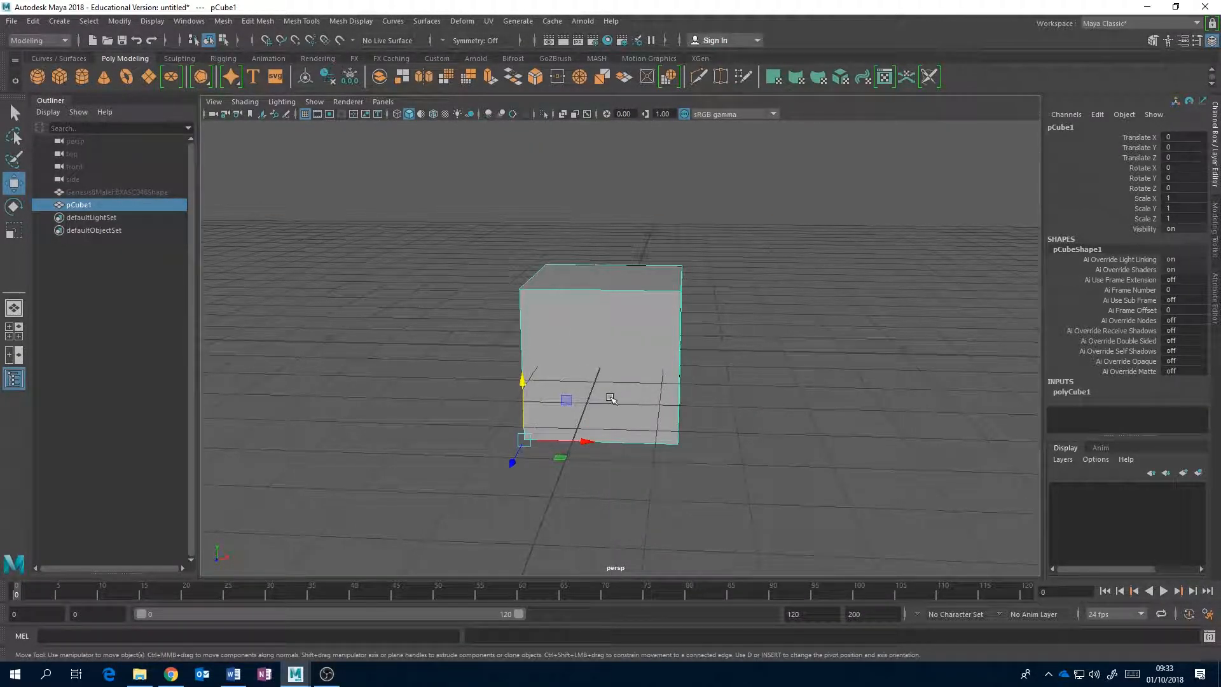
left_click_drag(674, 361, 662, 381, "alt")
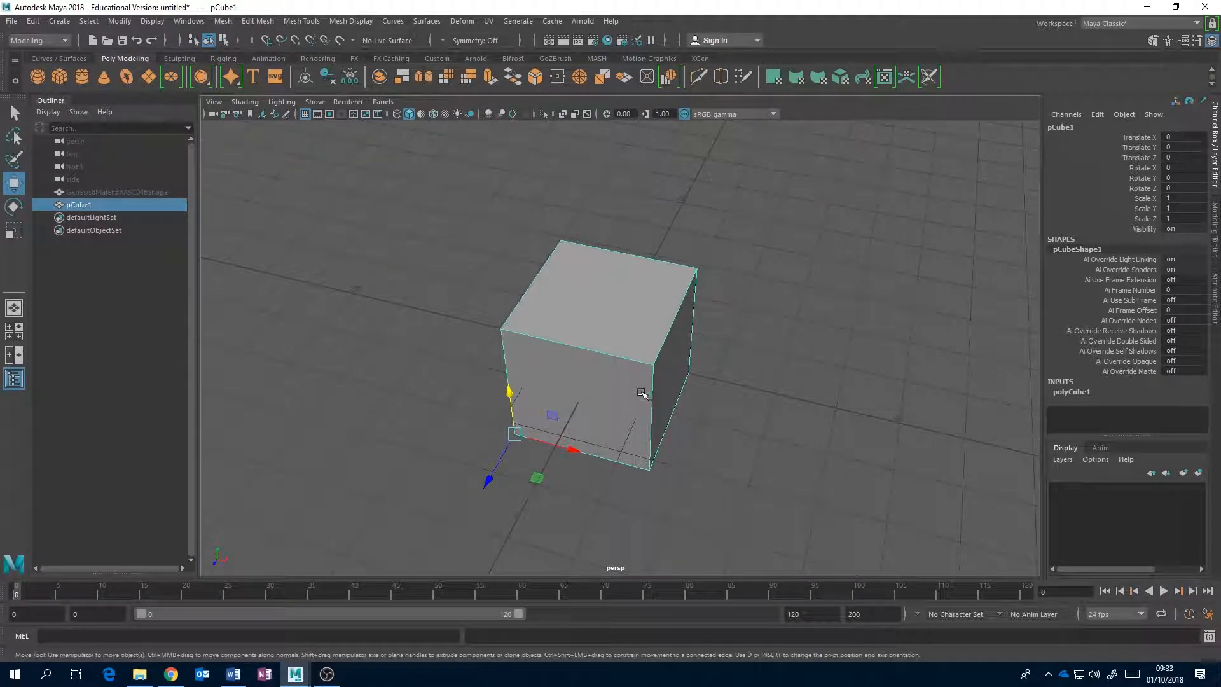
left_click_drag(639, 399, 692, 390, "alt")
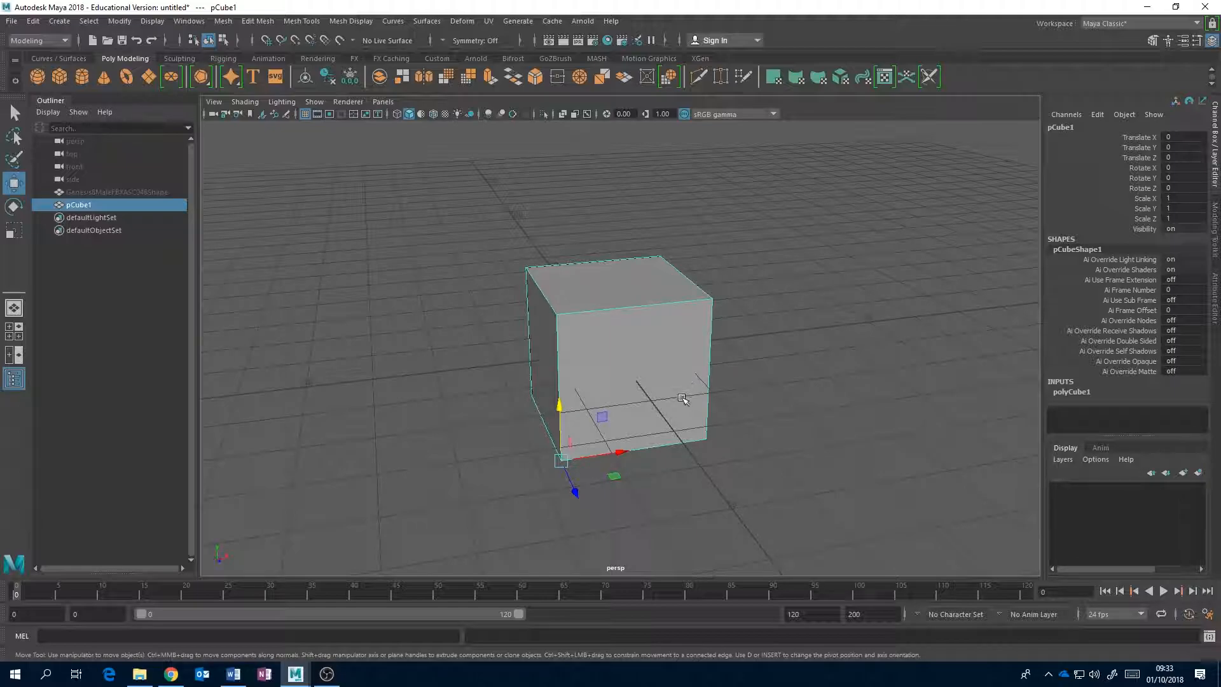
left_click(784, 403)
left_click(619, 370)
key("x")
left_click_drag(560, 456, 623, 354)
Examine from several angles and distances how the cube's corner pivot sits on the grid origin.
left_click_drag(850, 326, 722, 341, "alt")
scroll(730, 357, "up", 3)
middle_click_drag(722, 341, 745, 399, "alt")
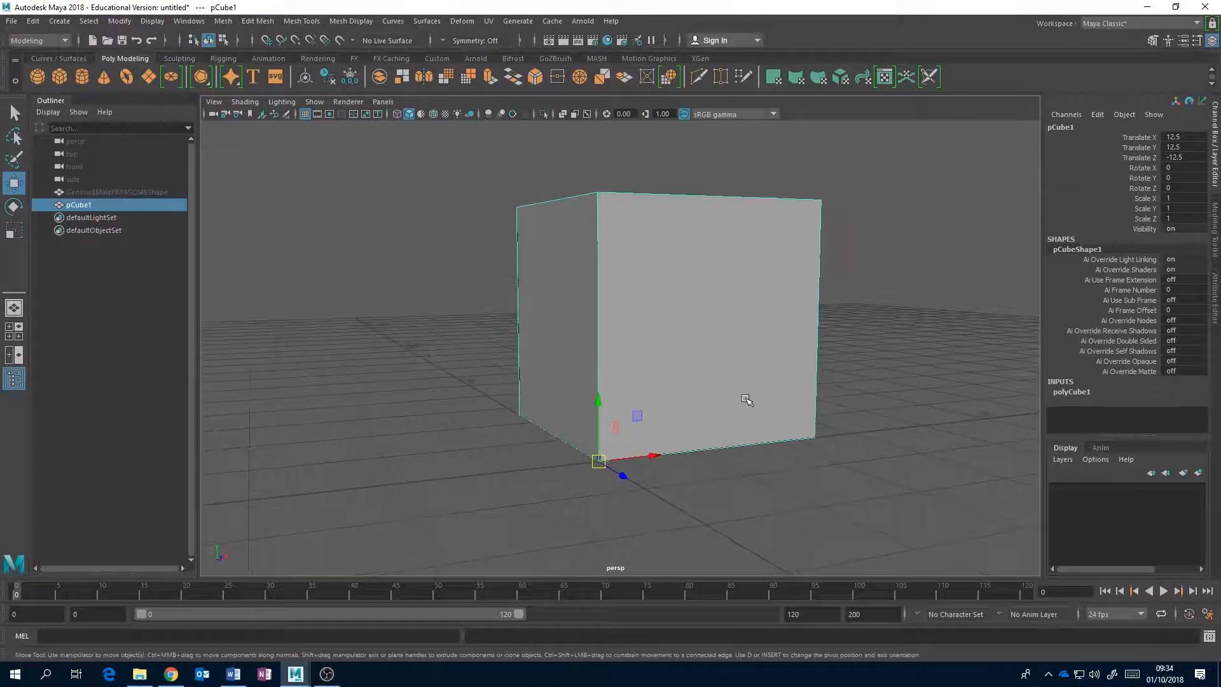
left_click_drag(745, 399, 710, 412, "alt")
left_click_drag(646, 386, 637, 422, "alt")
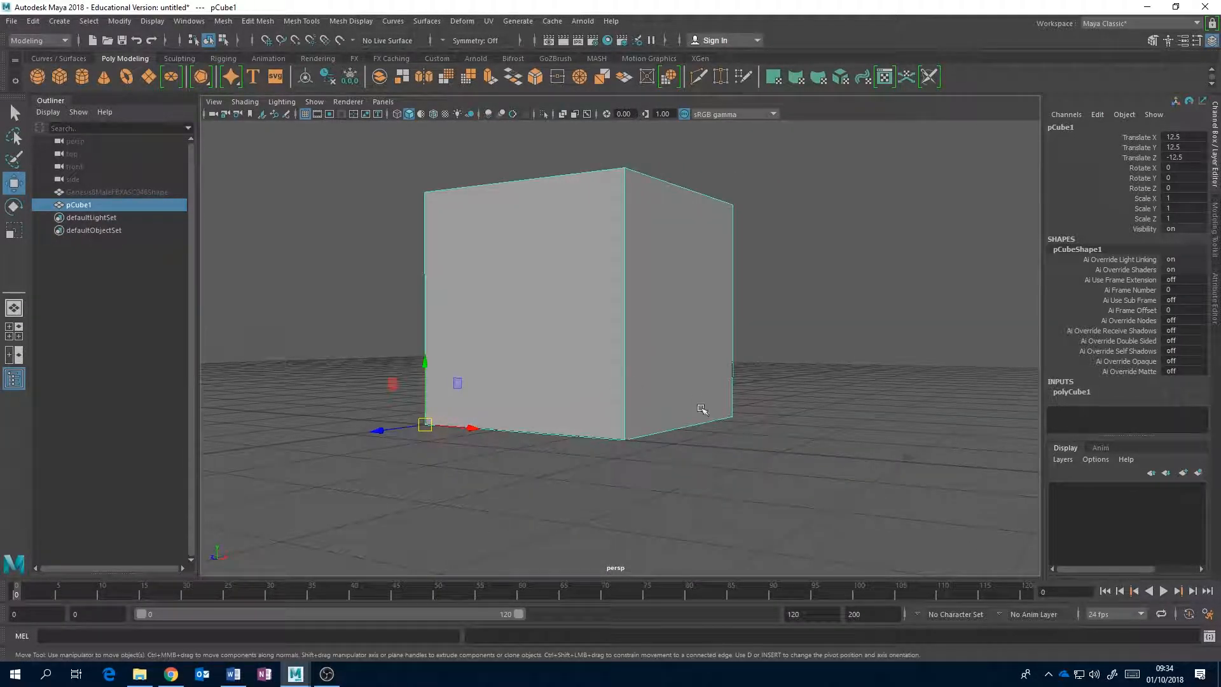
left_click_drag(557, 399, 605, 403, "alt")
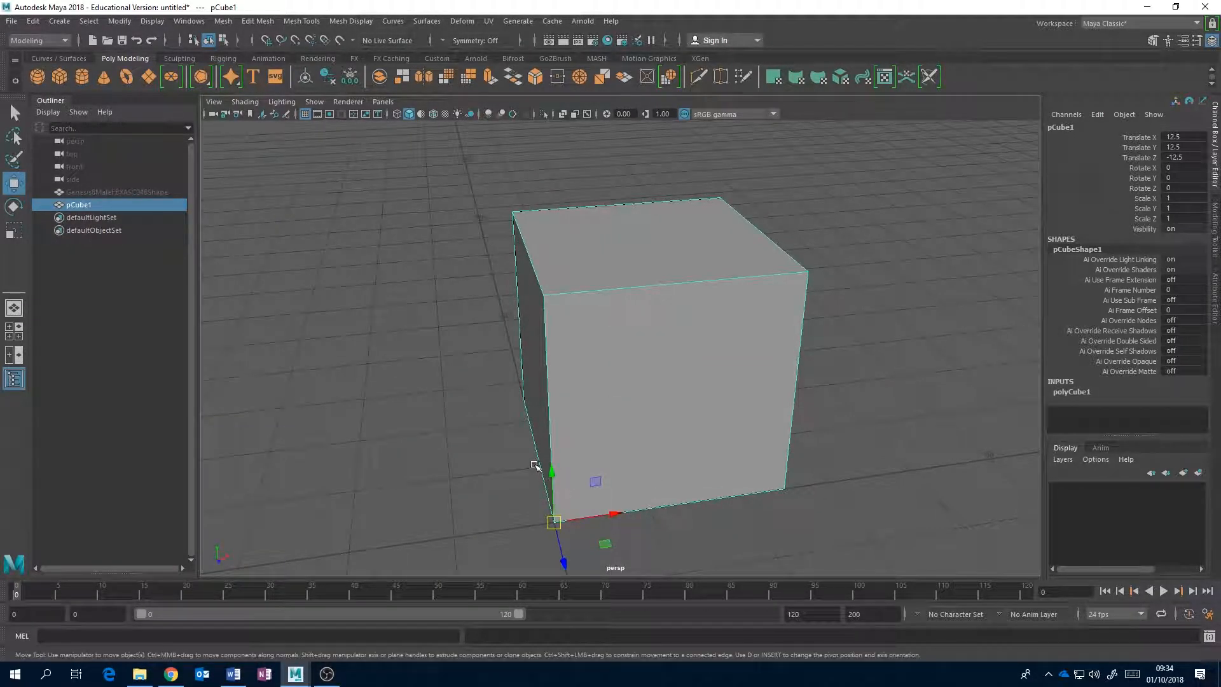
left_click_drag(579, 491, 617, 405, "alt")
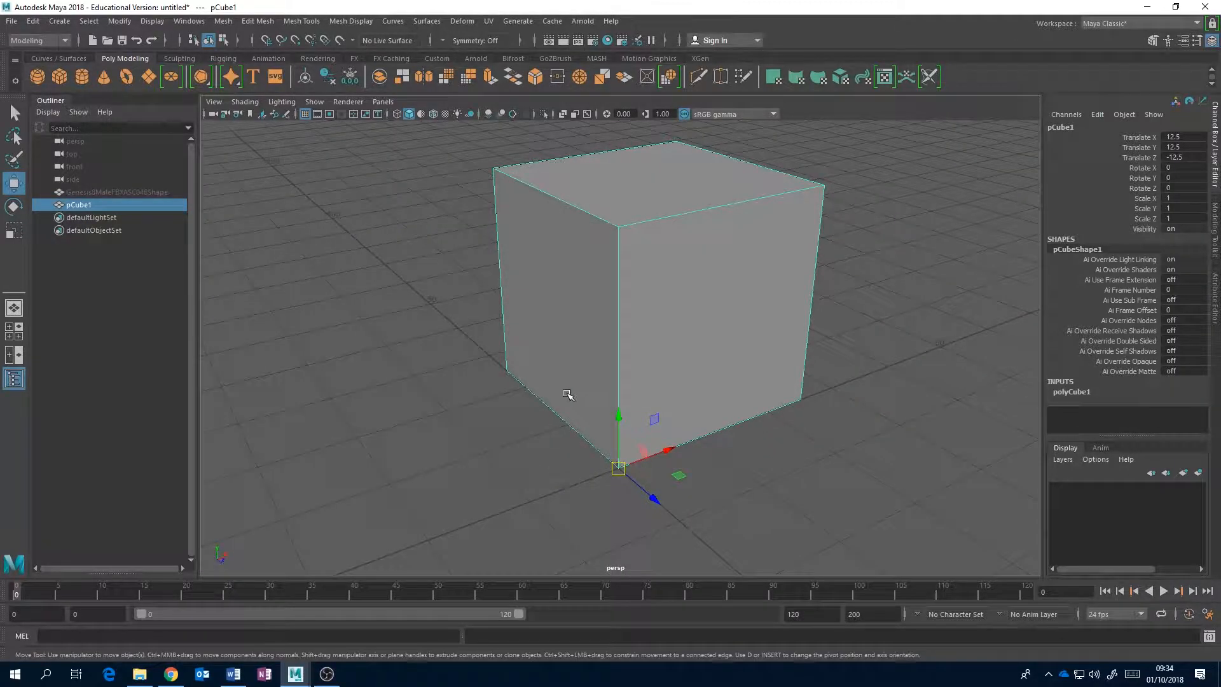
scroll(566, 394, "down", 8)
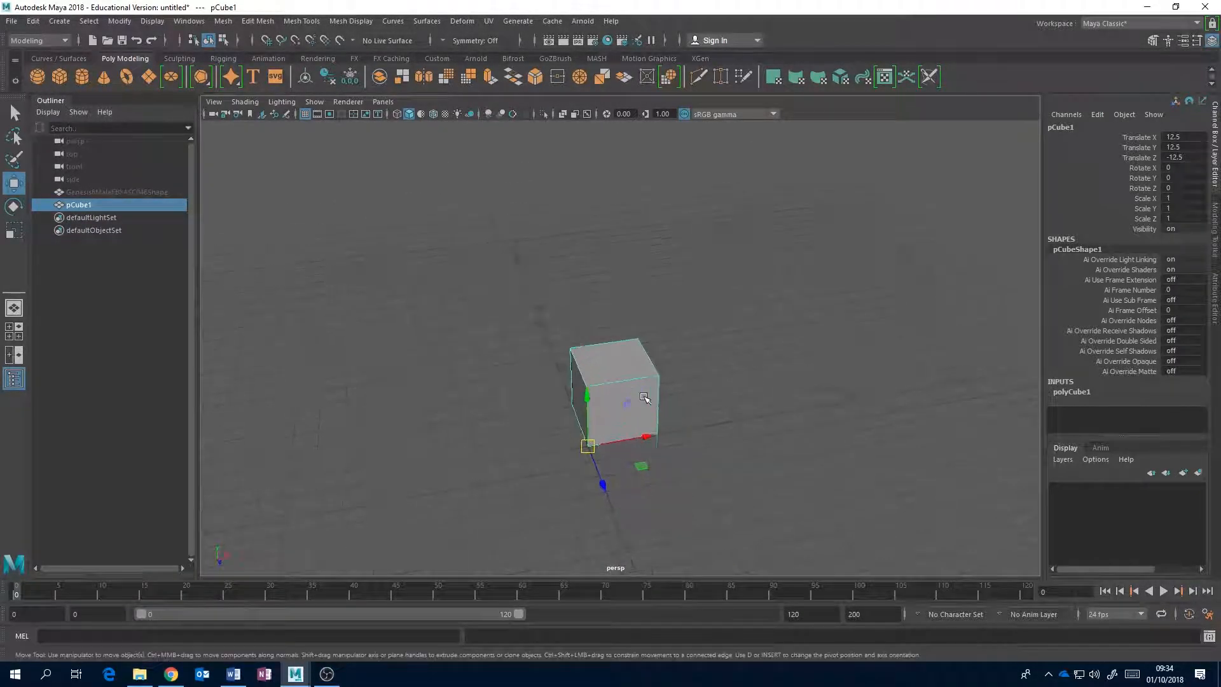
scroll(644, 398, "up", 1)
Scale the cube along X from its corner pivot to about 1.888, undoing a further stretch to about 3.179.
key("r")
left_click_drag(638, 460, 687, 451)
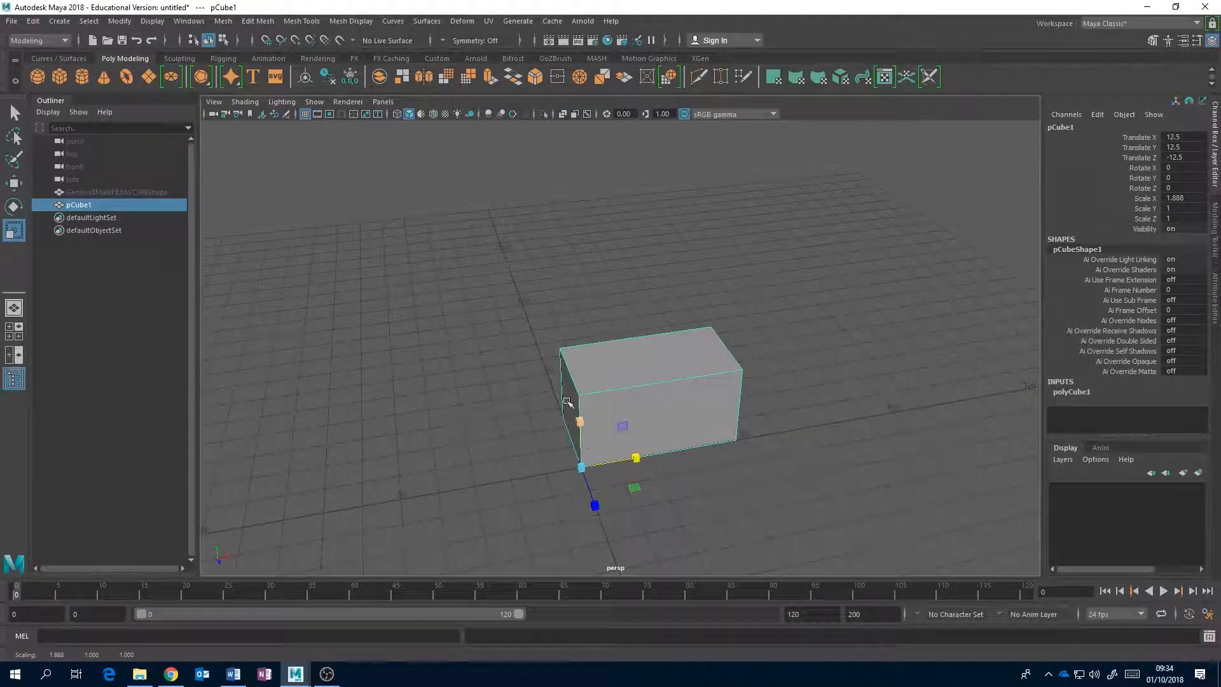
left_click_drag(636, 459, 672, 429)
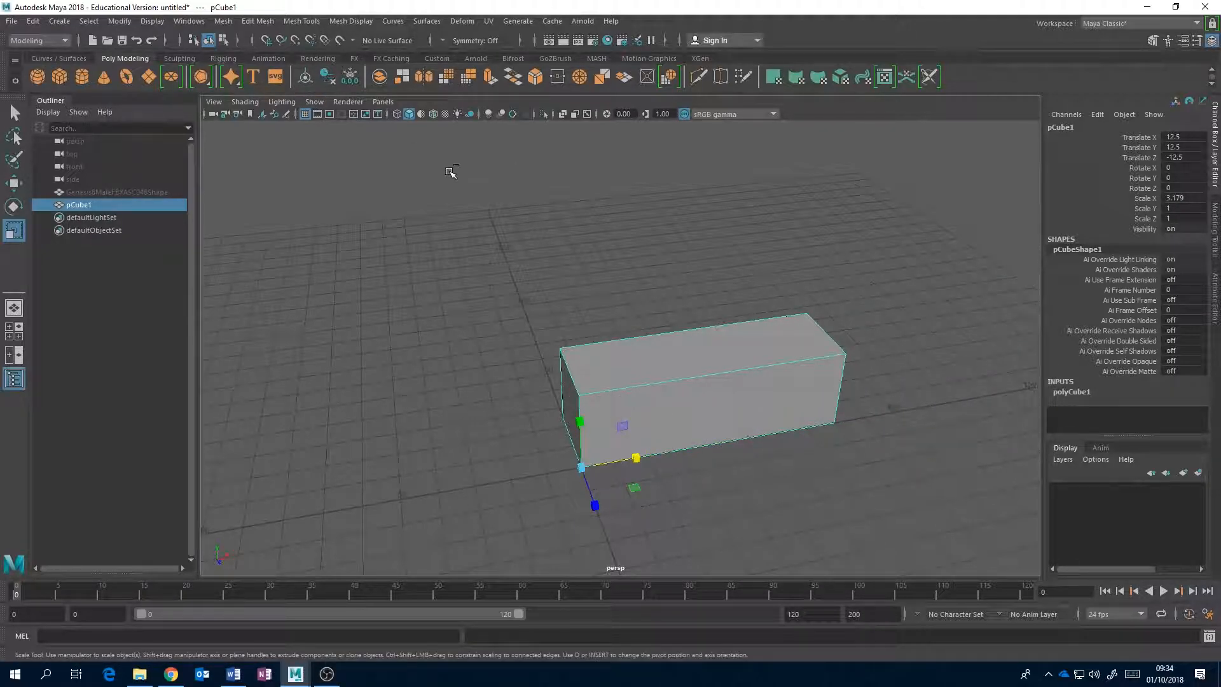
key("ctrl+z")
Center the pivot on the box, try scaling it along X to about 2.812, and undo that scaling.
left_click(304, 81)
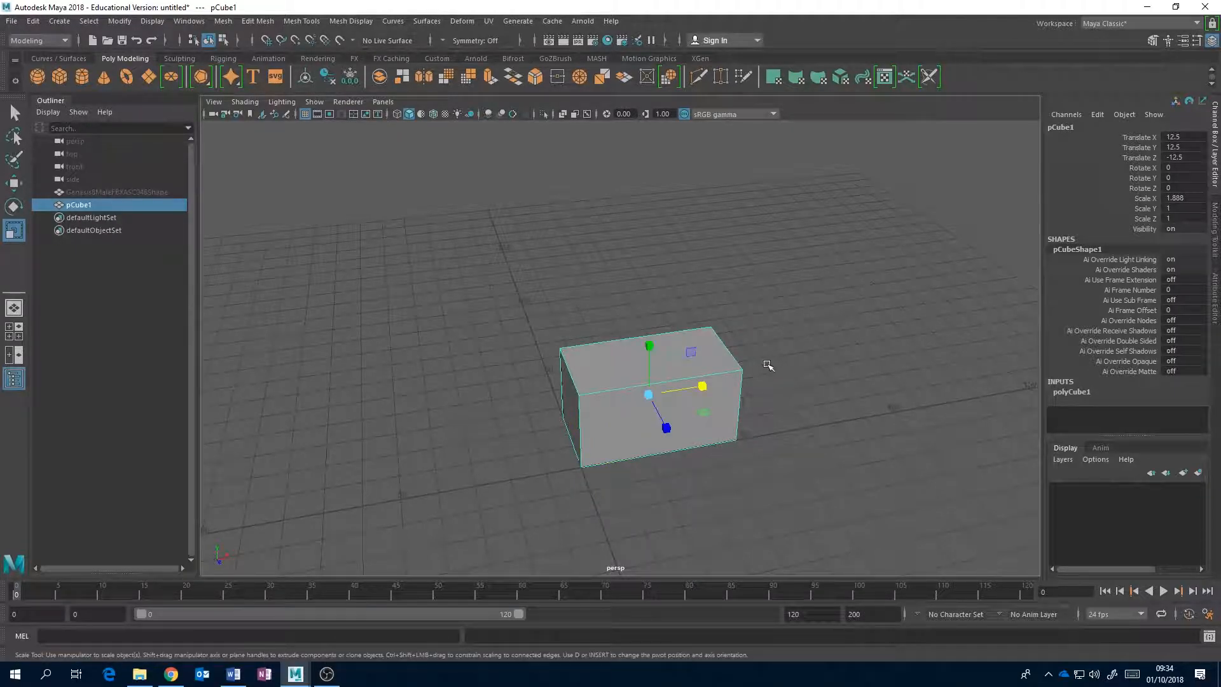
left_click_drag(774, 335, 769, 416, "alt")
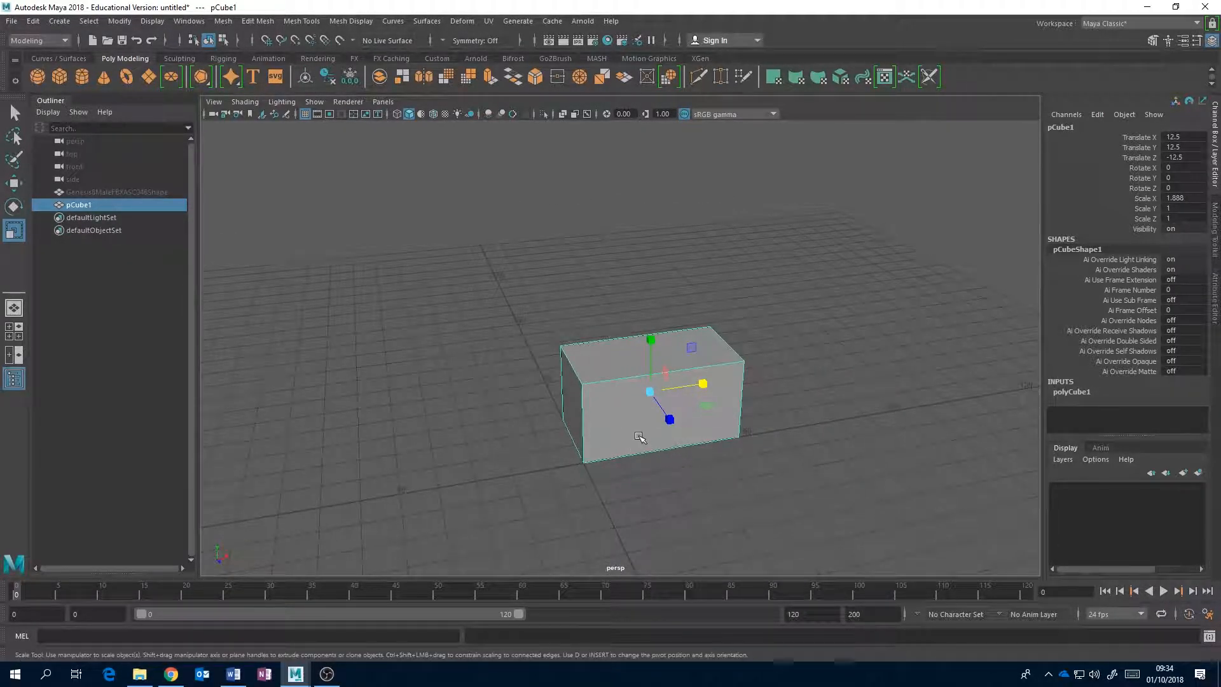
left_click_drag(603, 419, 621, 425, "alt")
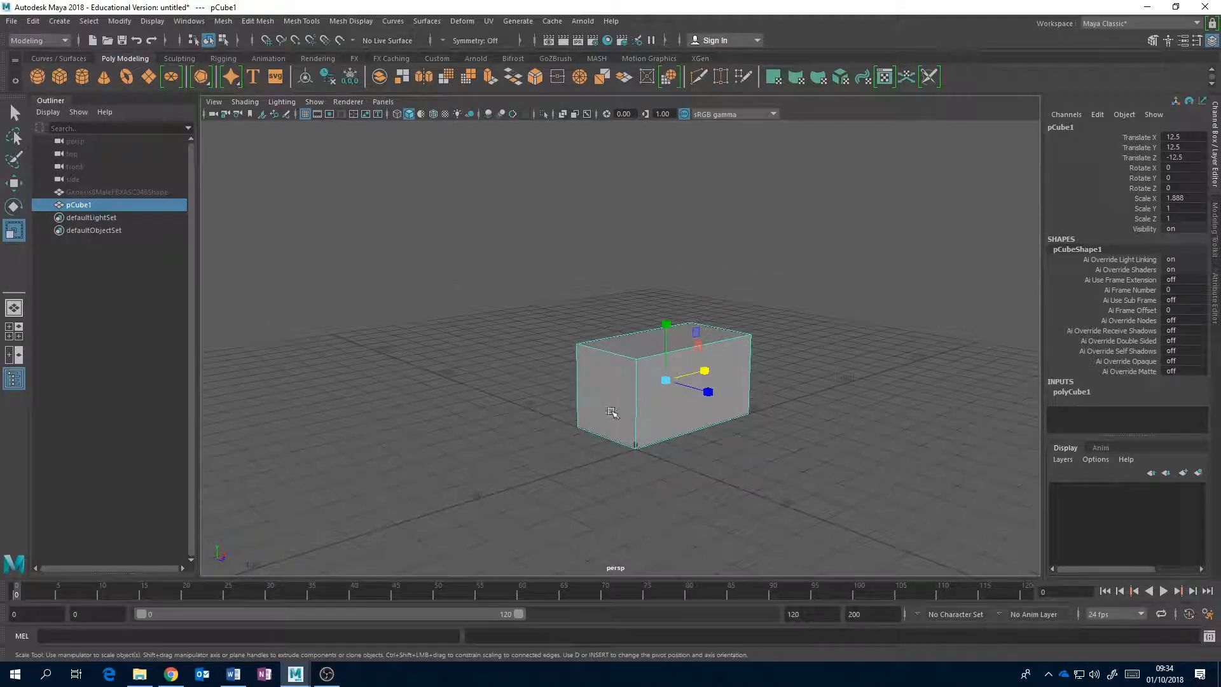
left_click_drag(555, 380, 696, 391, "alt")
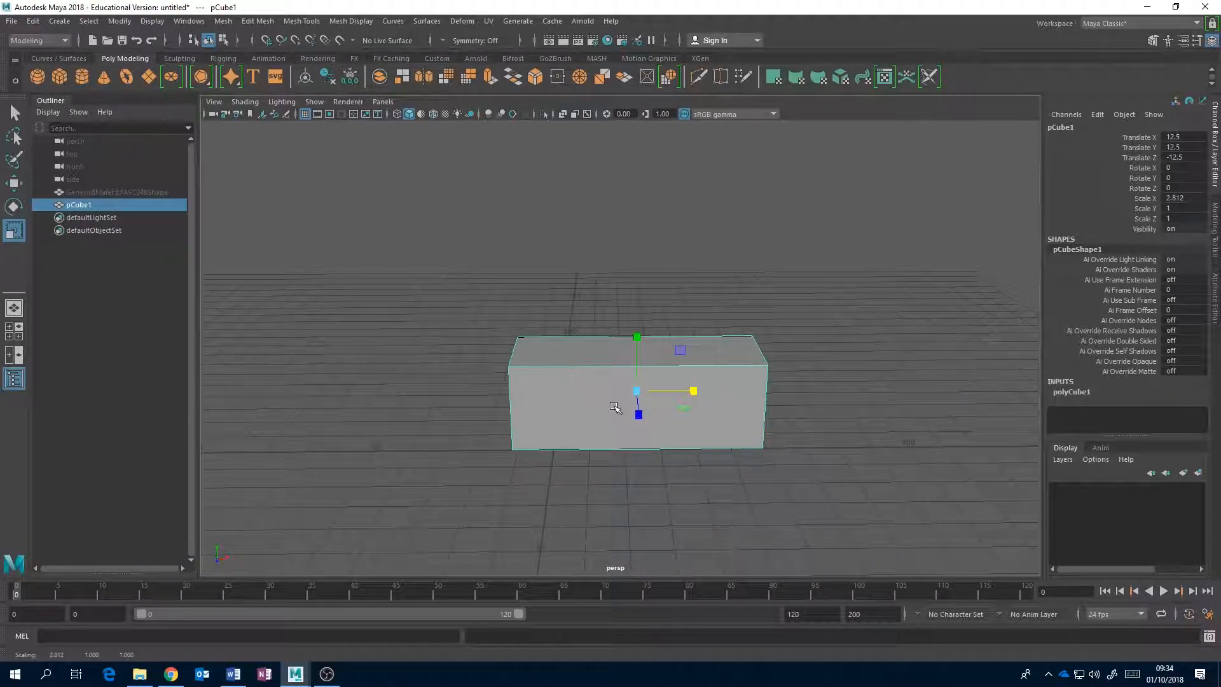
key("ctrl+z")
Return the pivot to the bottom corner and scale the box to about 1.459 in X, 0.232 in Y and 1.113 in Z.
left_click_drag(615, 406, 657, 419, "alt")
right_click_drag(658, 419, 710, 300)
left_click(662, 449)
left_click_drag(766, 360, 687, 346, "alt")
mouse_move(630, 443)
left_mouse_down()
mouse_move(738, 441)
mouse_move(587, 440)
mouse_move(623, 440)
left_mouse_up()
left_click_drag(623, 440, 725, 454, "alt")
left_click_drag(665, 386, 634, 459)
left_click_drag(687, 439, 612, 469, "alt")
scroll(706, 408, "up", 2)
middle_click_drag(713, 409, 711, 328, "alt")
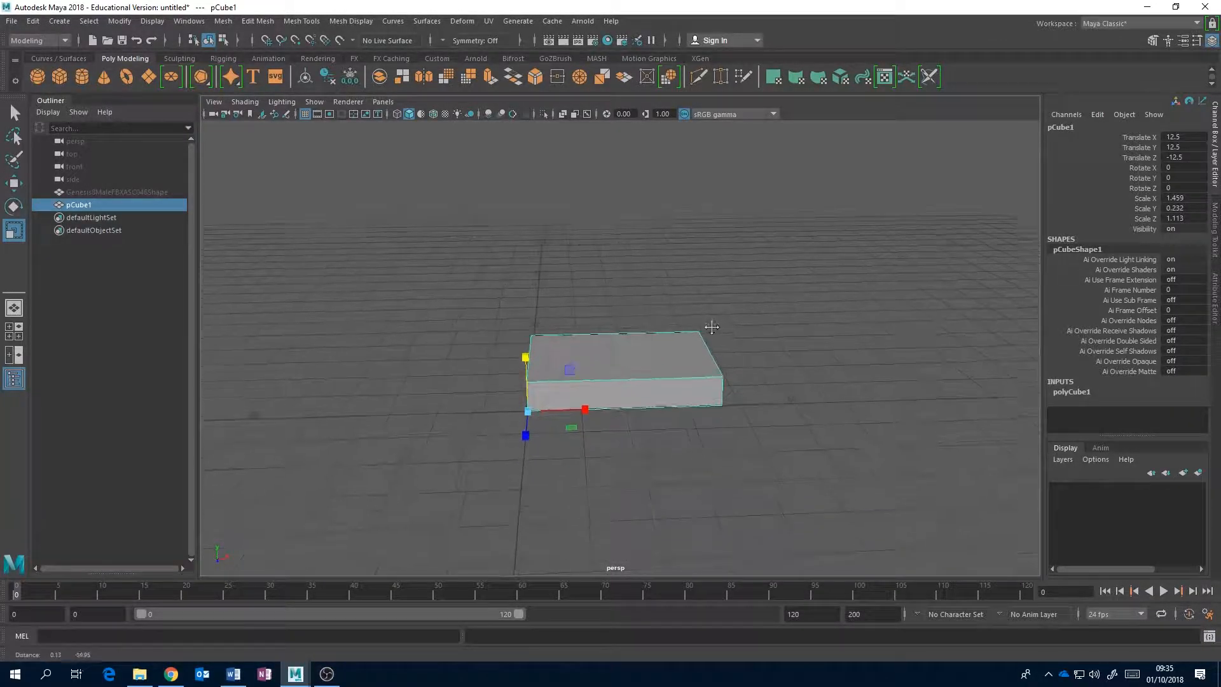
Examine the flattened box and its corner pivot at the grid origin from several angles.
left_click_drag(711, 328, 644, 355, "alt")
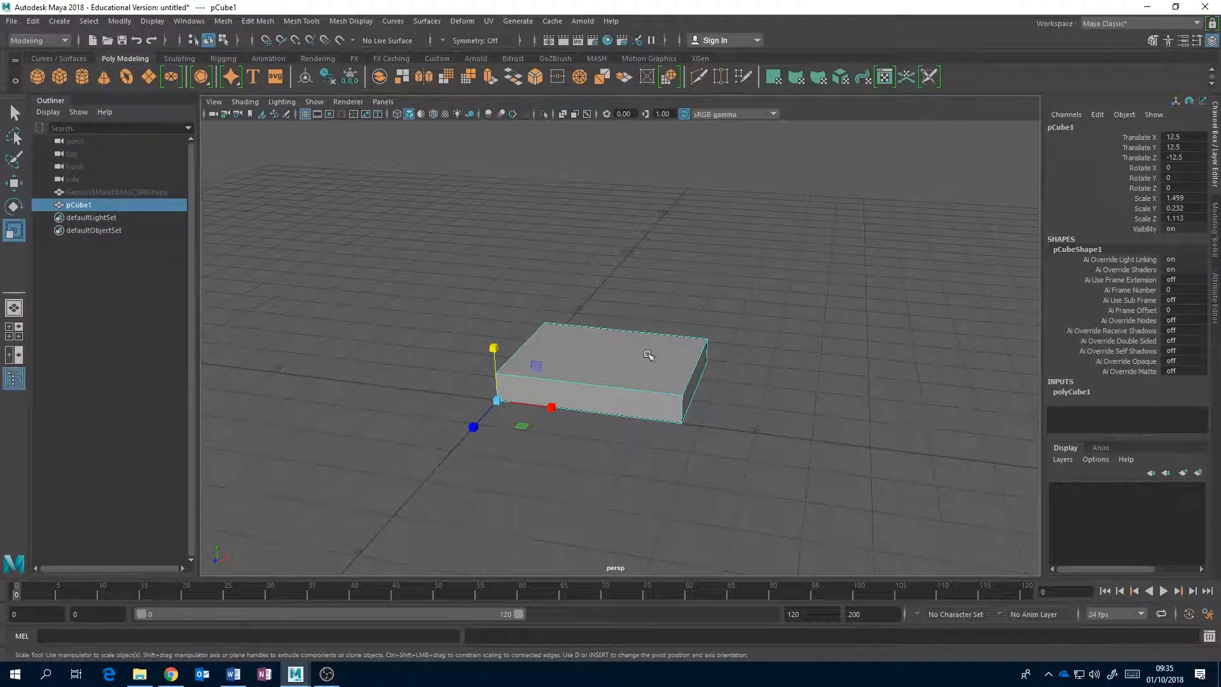
left_click_drag(713, 405, 591, 417, "alt")
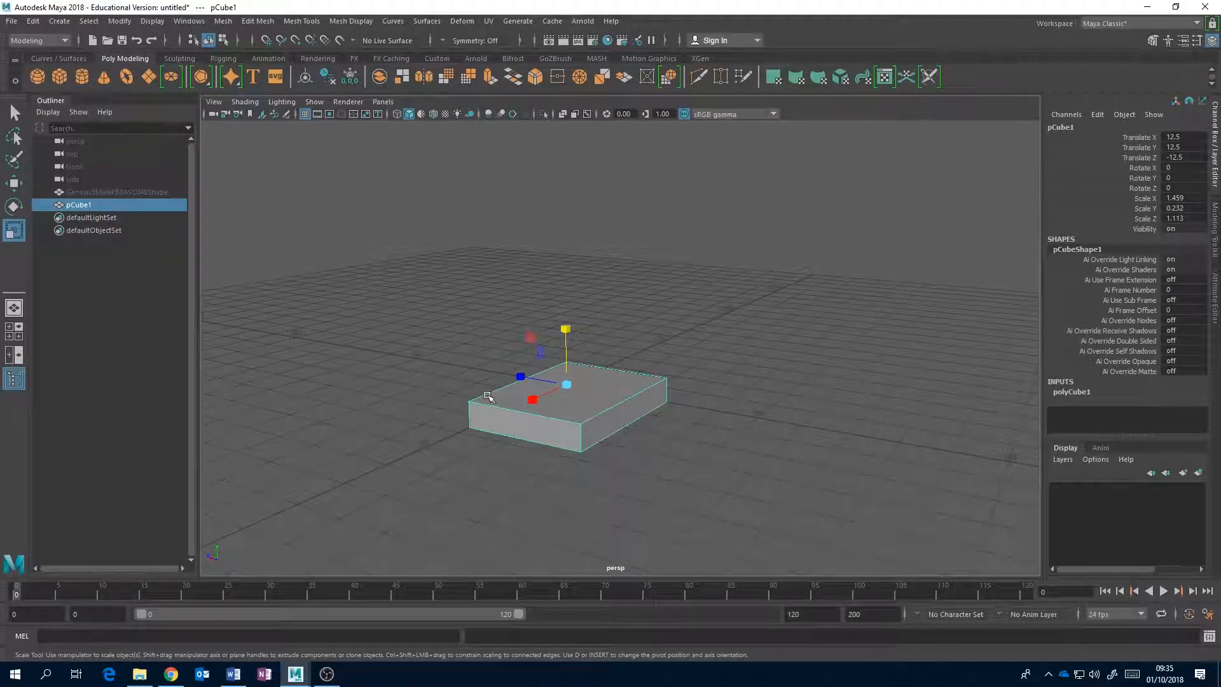
left_click_drag(490, 399, 622, 401, "alt")
scroll(618, 416, "up", 3)
middle_click_drag(617, 416, 679, 338, "alt")
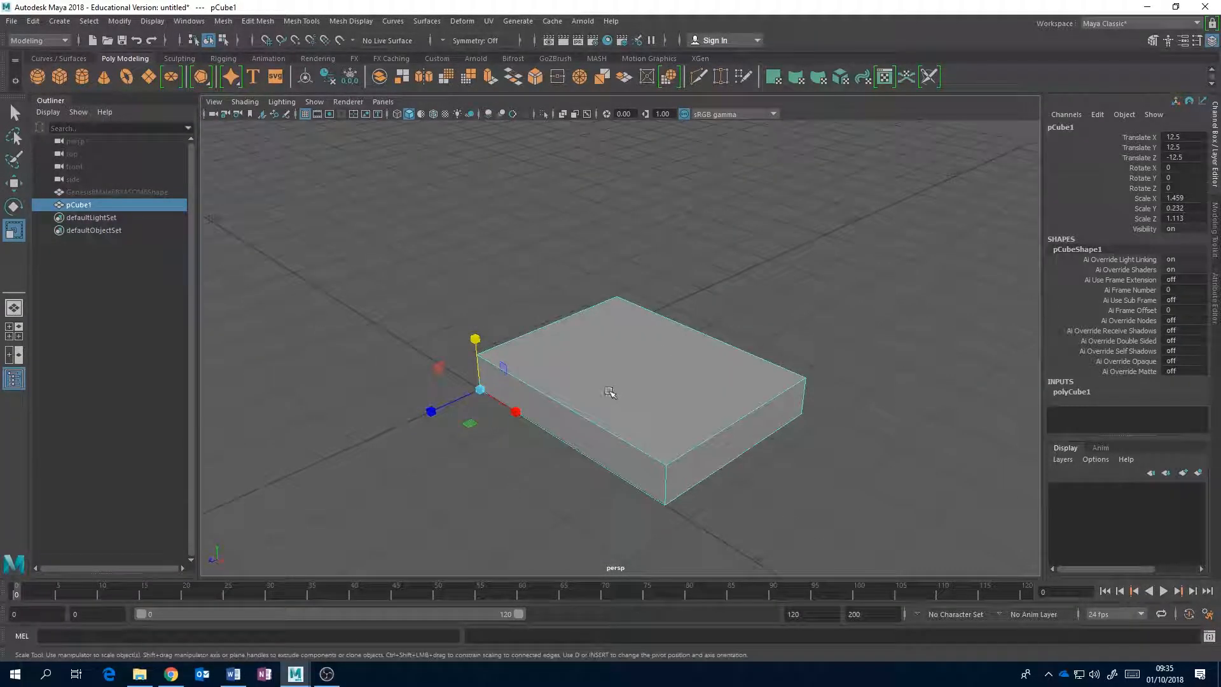
right_click_drag(735, 421, 603, 423, "alt")
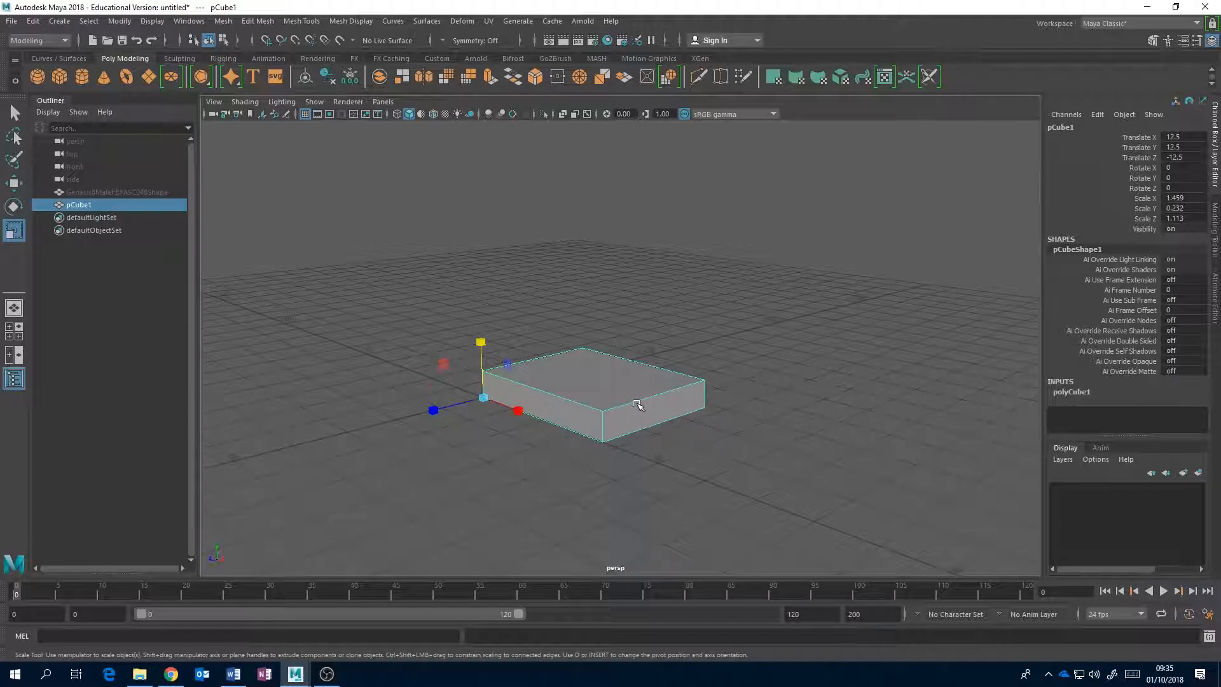
left_click_drag(519, 428, 624, 441, "alt")
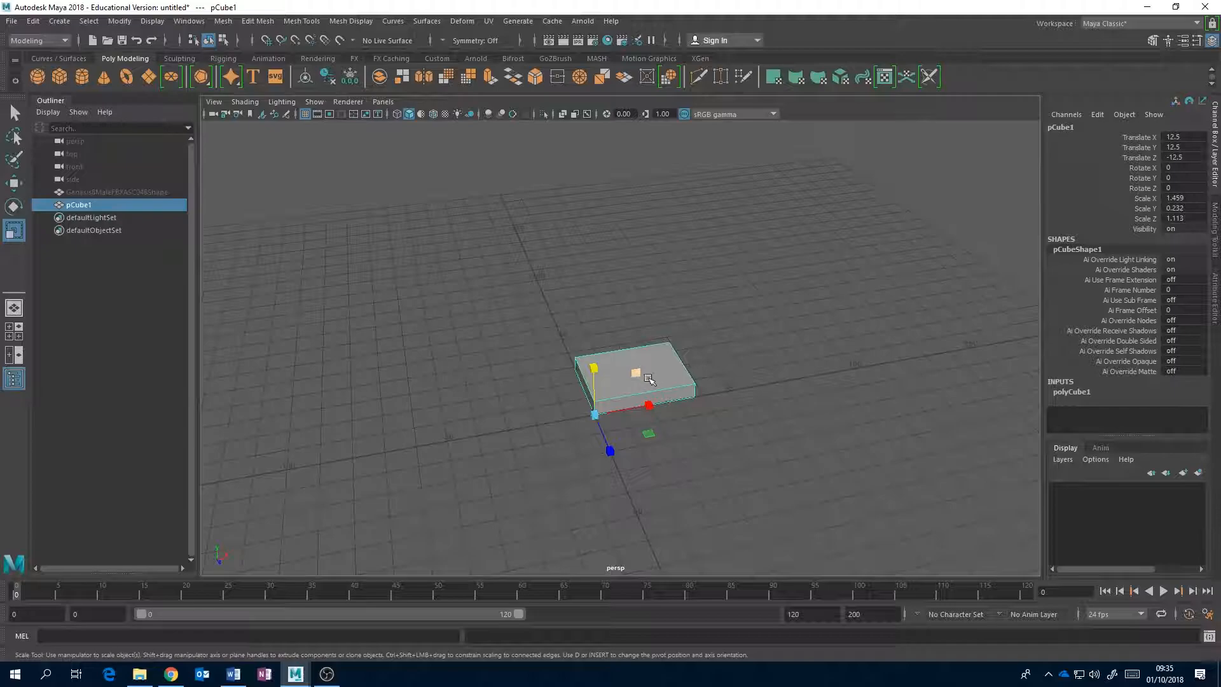
left_click_drag(722, 407, 603, 410, "alt")
Use the Move tool with grid snapping to keep the flattened box's corner pivot on the grid origin.
key("w")
key("x")
mouse_move(532, 417)
left_mouse_down()
mouse_move(656, 414)
mouse_move(534, 417)
left_mouse_up()
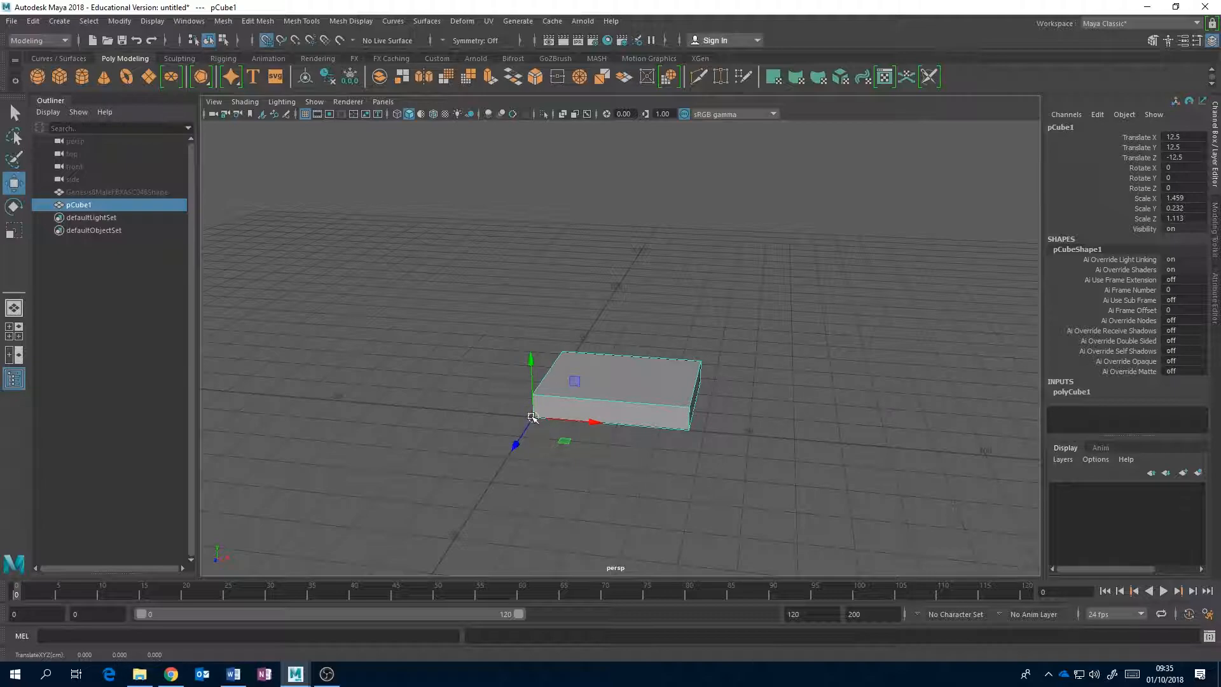
mouse_move(533, 417)
left_mouse_down()
mouse_move(512, 403)
mouse_move(410, 443)
mouse_move(698, 427)
mouse_move(483, 413)
mouse_move(533, 417)
left_mouse_up()
mouse_move(601, 423)
left_mouse_down()
mouse_move(771, 449)
mouse_move(594, 422)
mouse_move(605, 448)
mouse_move(623, 434)
mouse_move(588, 427)
left_mouse_up()
scroll(636, 413, "up", 4)
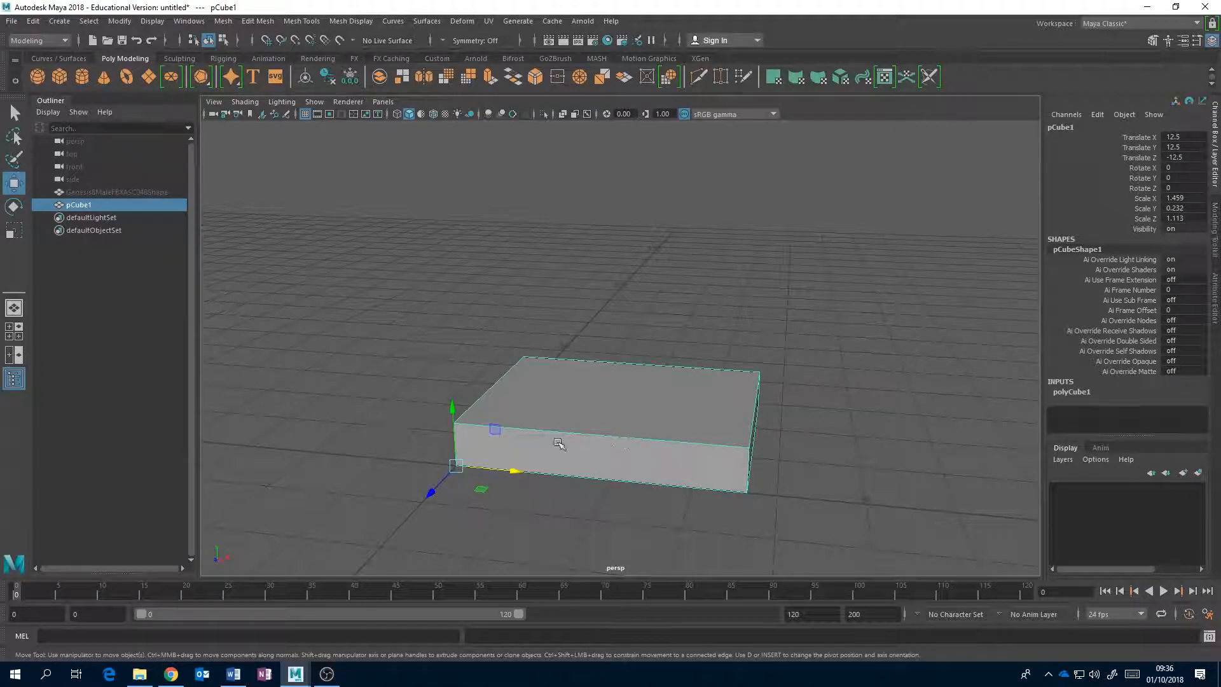
Duplicate the flattened box and move the copy to about 37.148 in Y and -39.306 in Z.
key("ctrl+d")
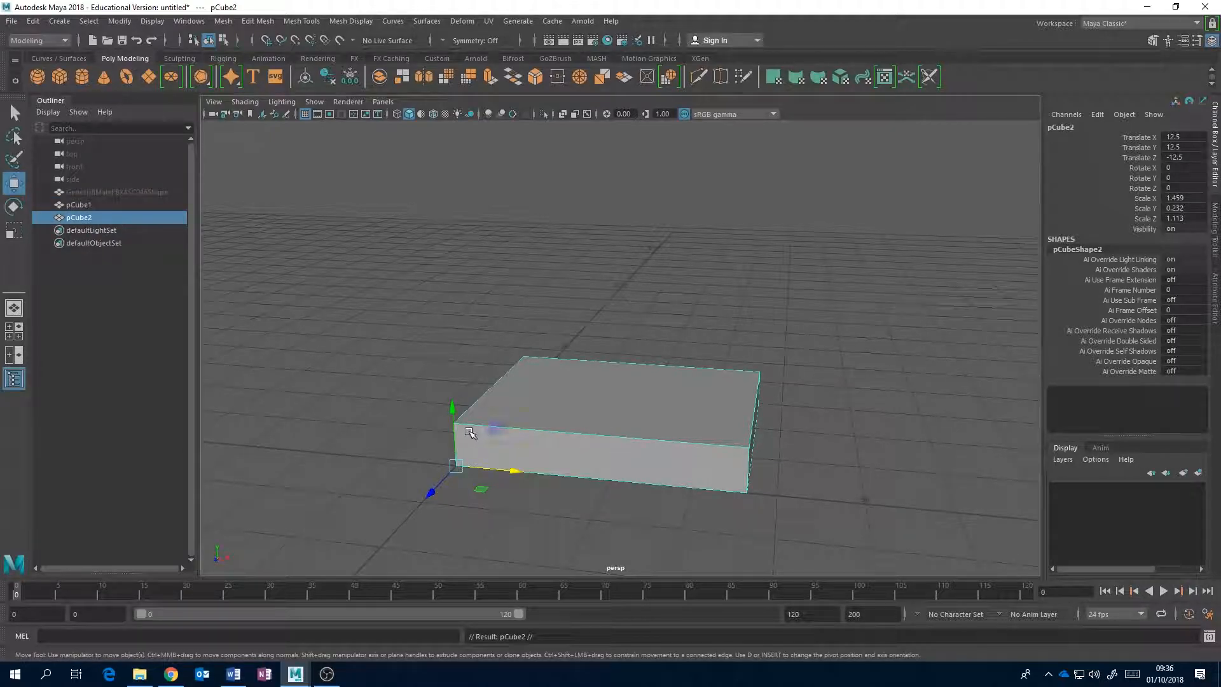
left_click_drag(453, 413, 566, 289)
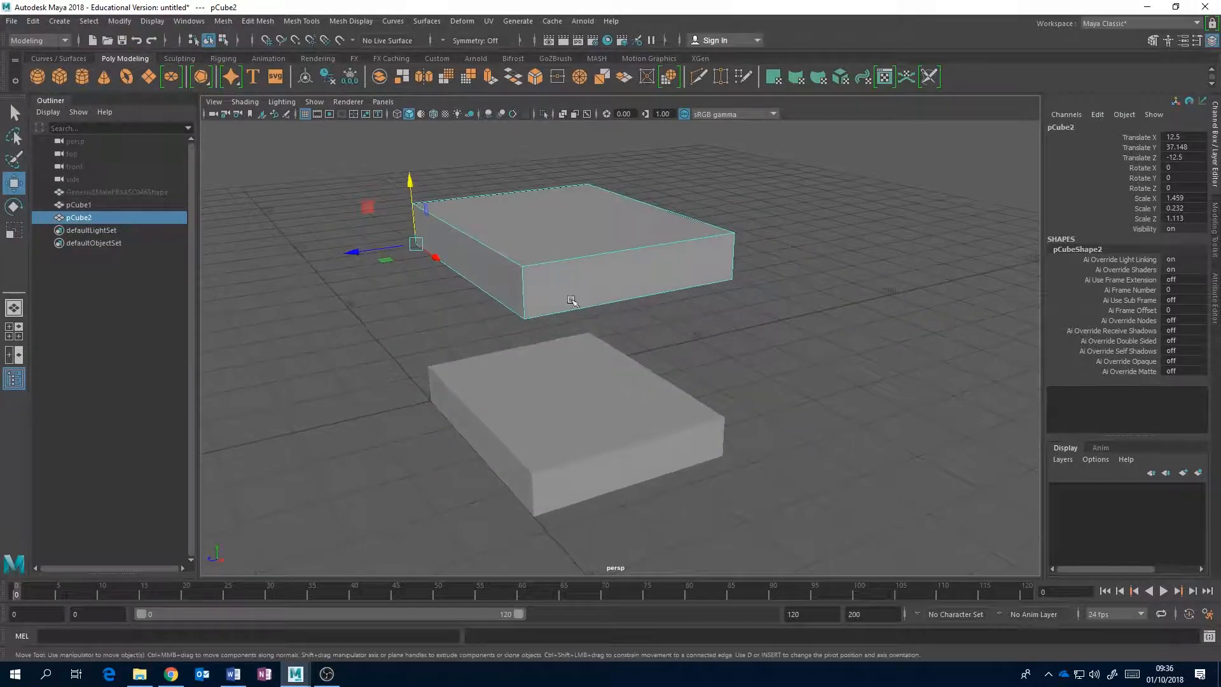
left_click_drag(376, 248, 509, 267)
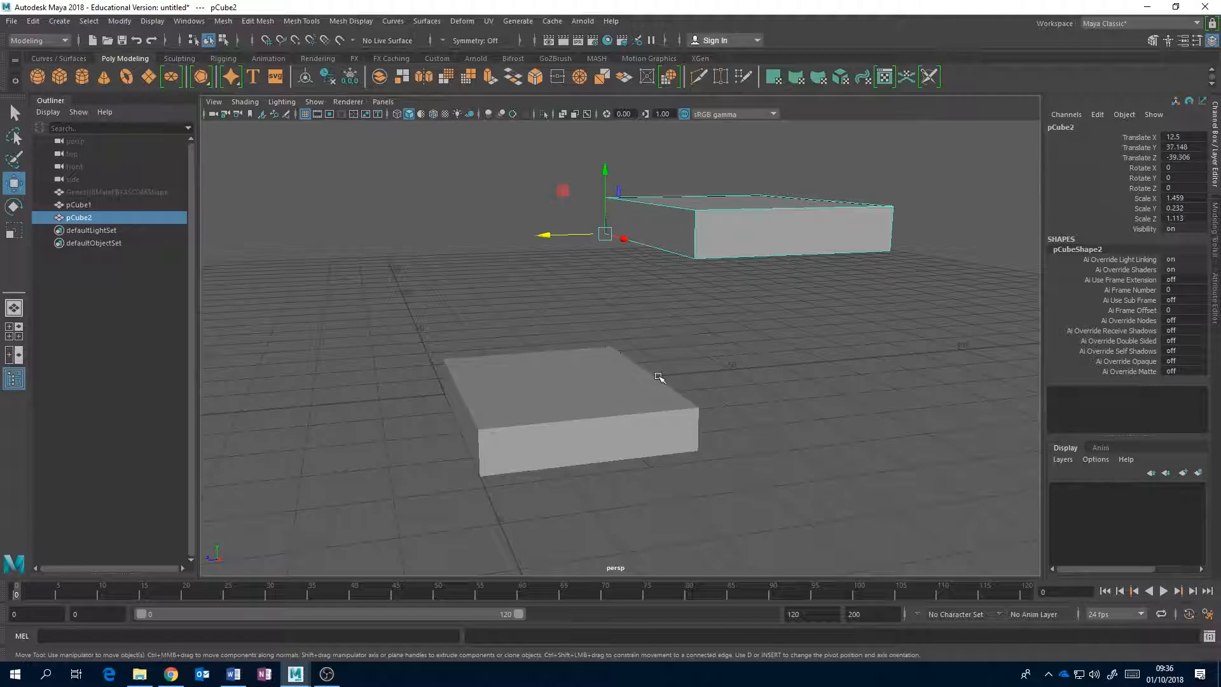
Try temporary grid and point snapping on the copied box, and turn on snapping to points.
left_click_drag(655, 375, 809, 356, "alt")
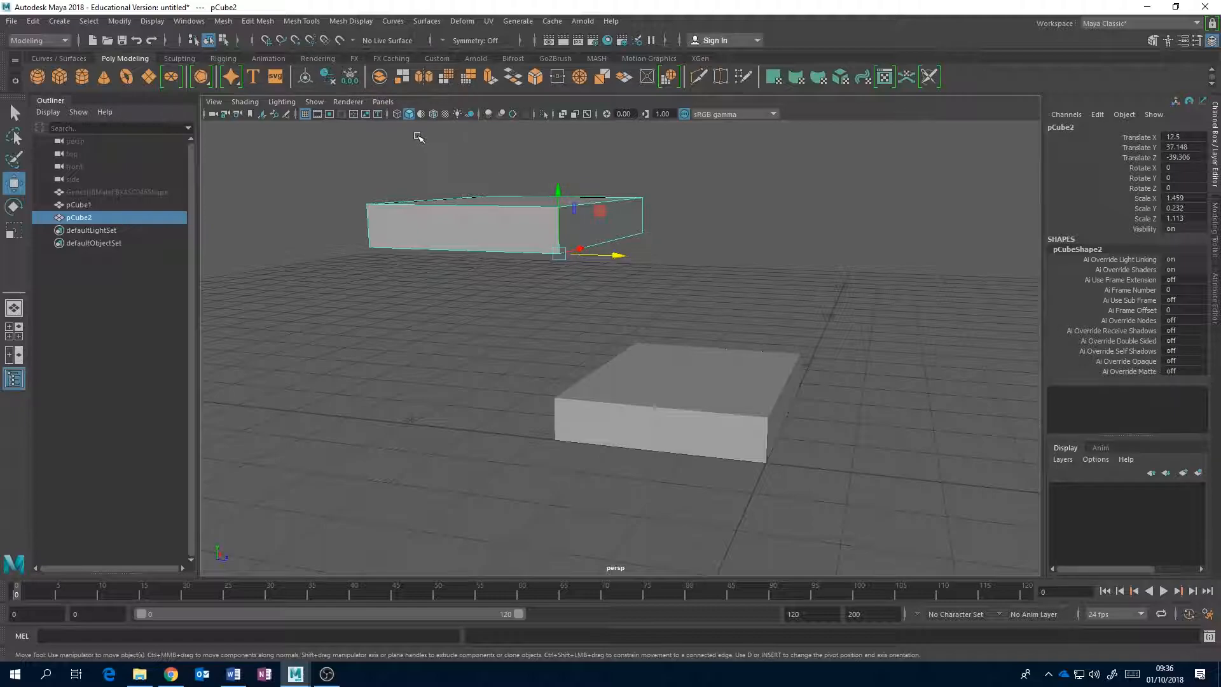
key("v")
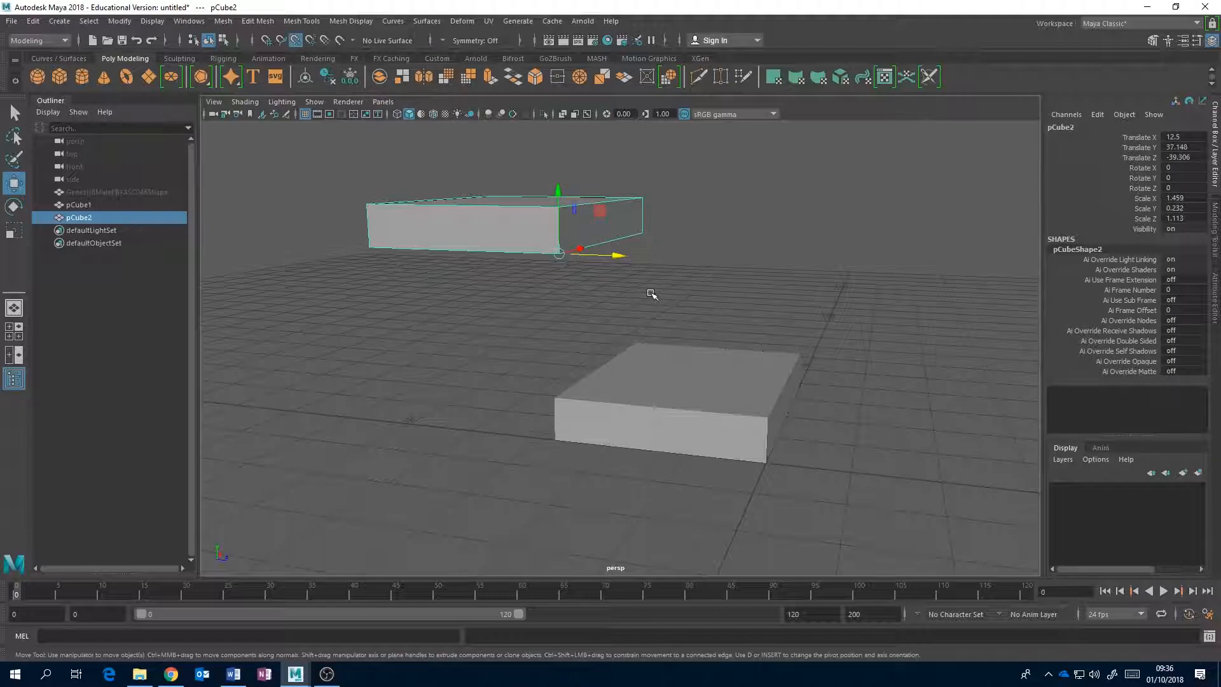
left_click(295, 41)
key("x")
key("x")
key("v")
key("x")
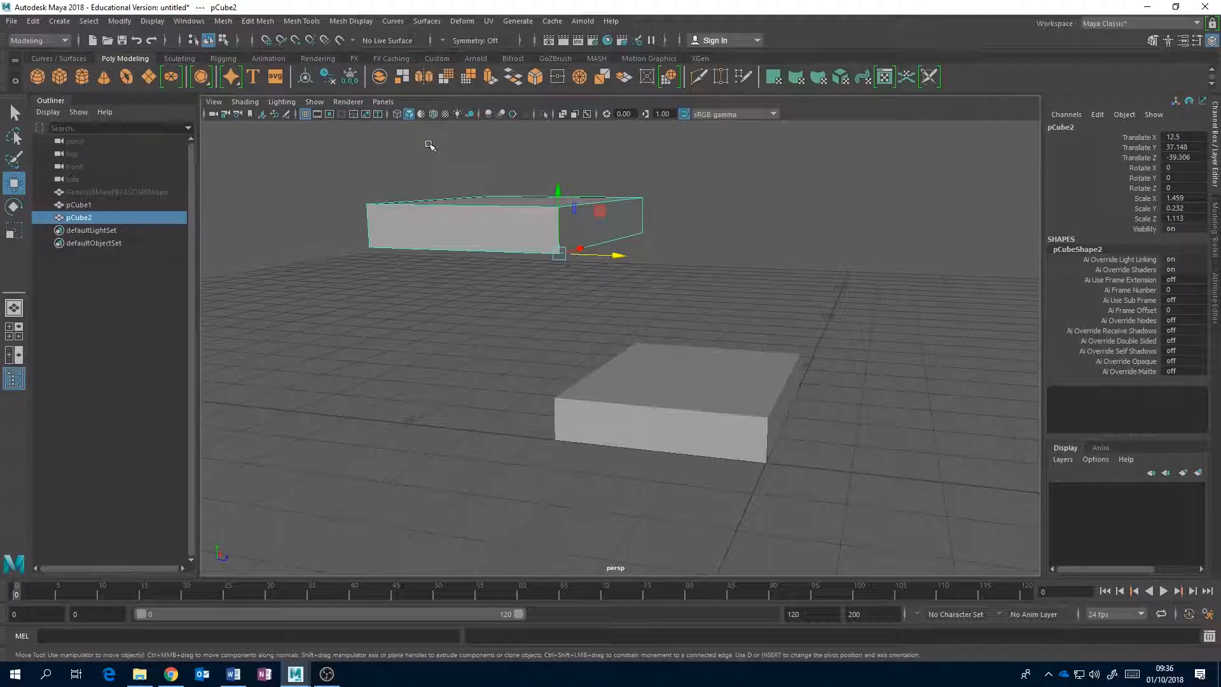
key("v")
key("v")
key("v")
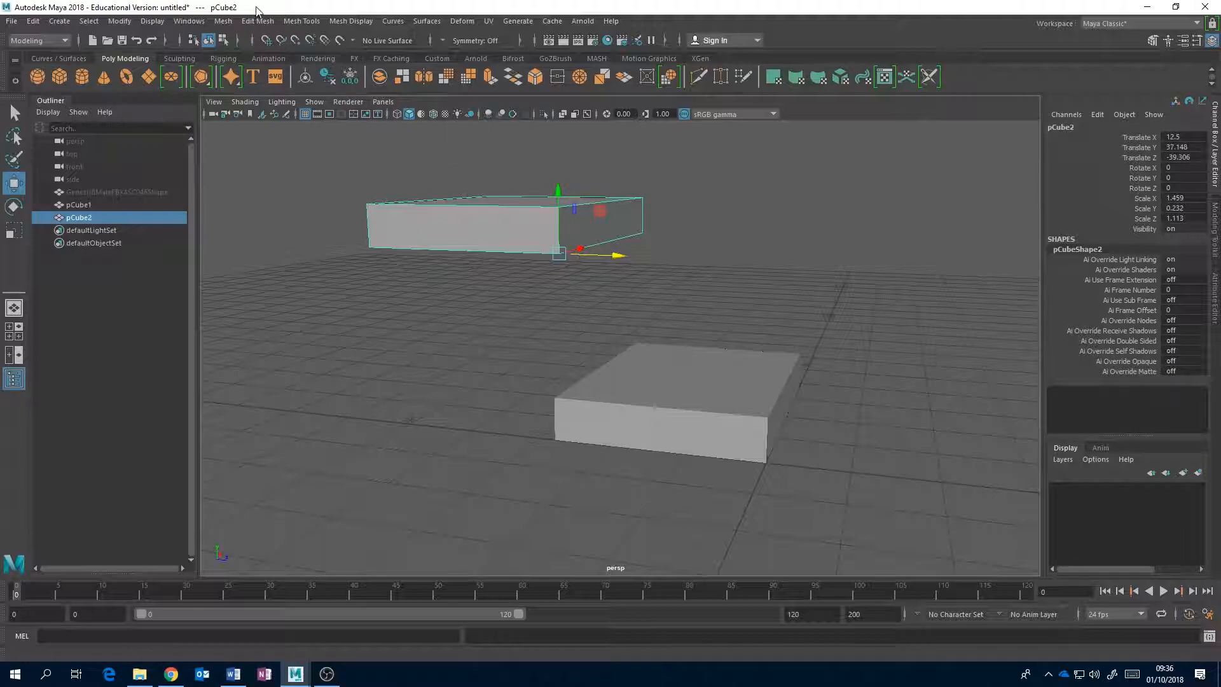
left_click(295, 39)
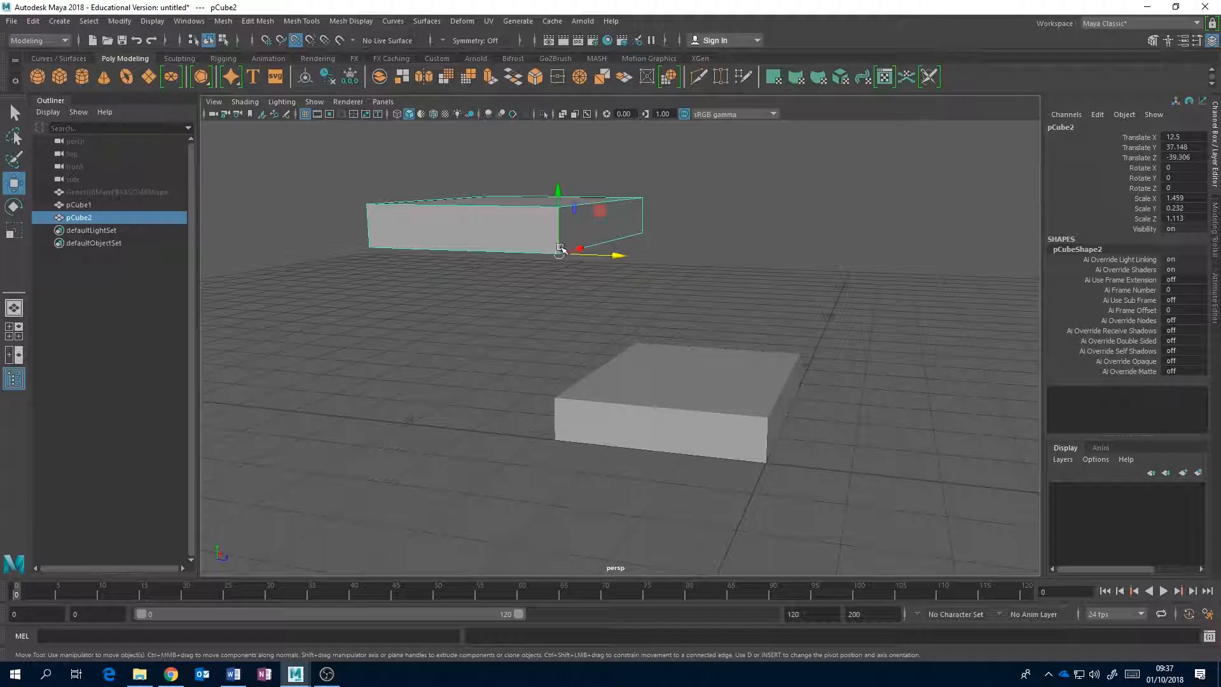
Undo a trial point snap of the copied box, and snap it vertically to the original box's top corner at 18.291 in Y.
left_click_drag(559, 253, 328, 106)
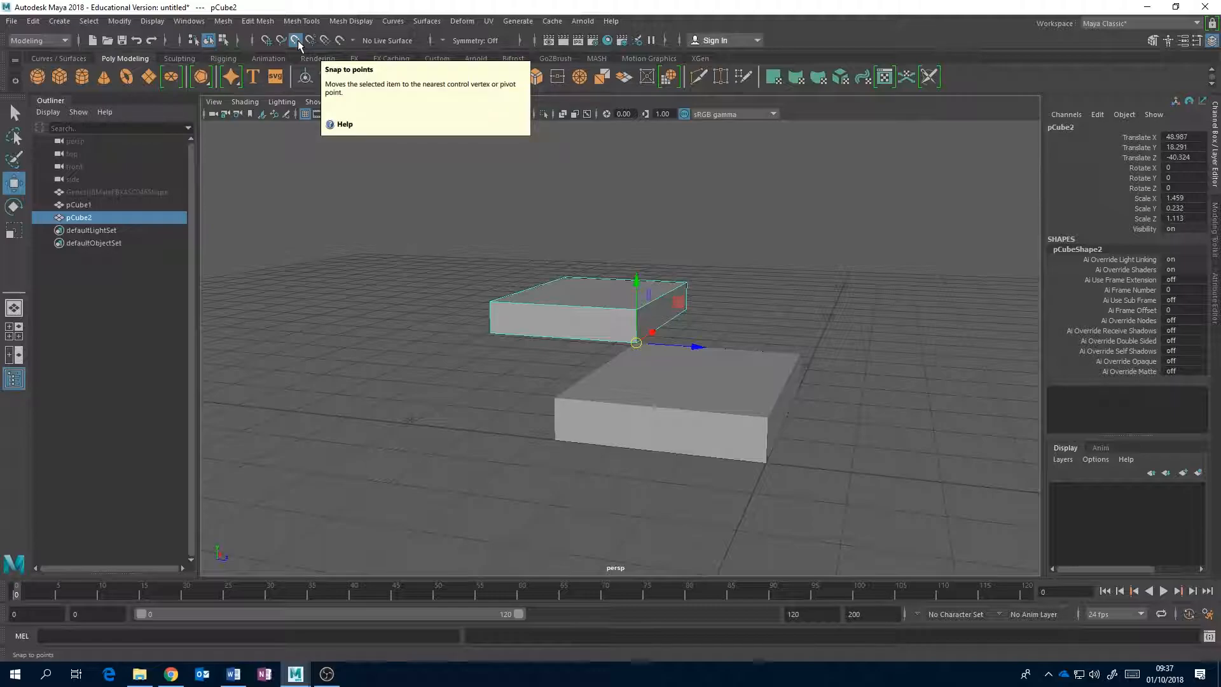
key("ctrl+z")
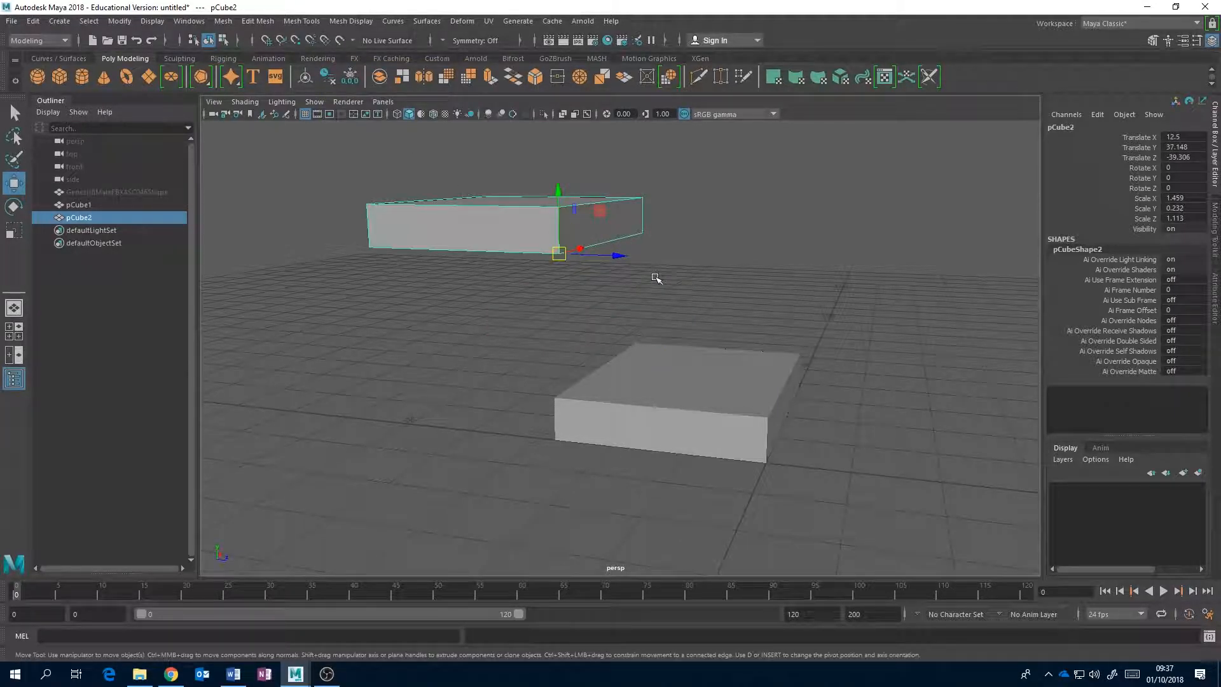
key("v")
left_click_drag(558, 191, 560, 310)
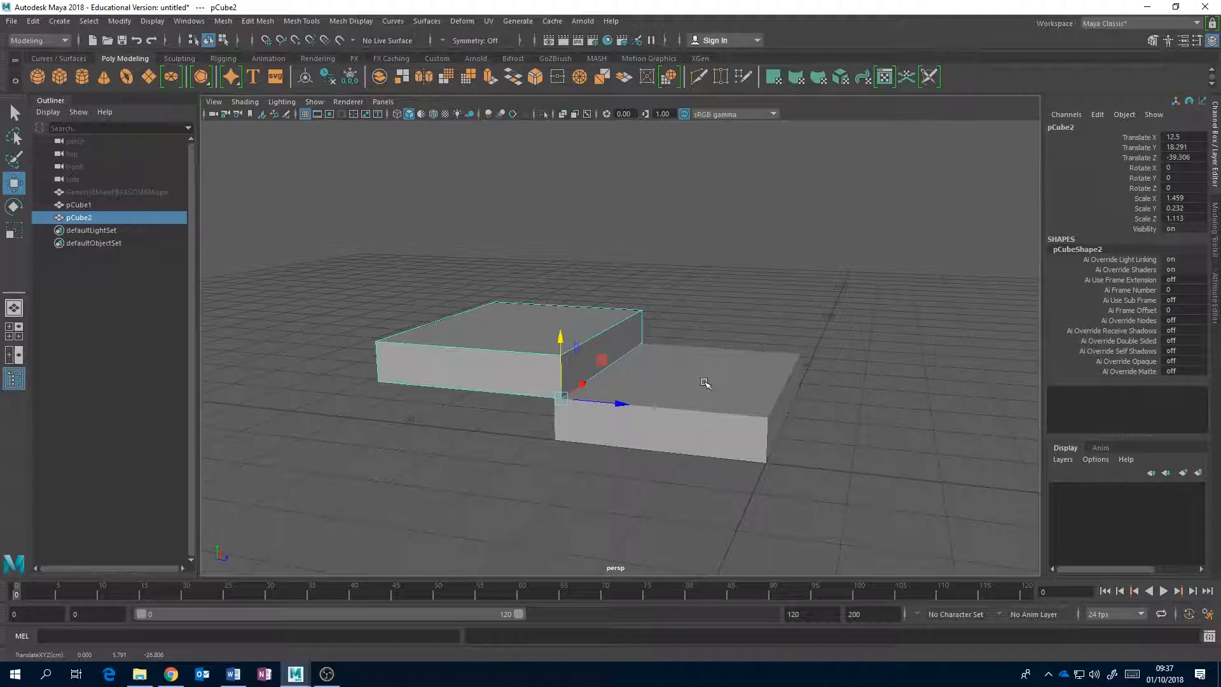
Snap the copied box along Z to the original box's rear top corner, at -40.324.
left_click_drag(755, 373, 518, 358, "alt")
scroll(621, 384, "up", 4)
left_click_drag(621, 384, 738, 381, "alt")
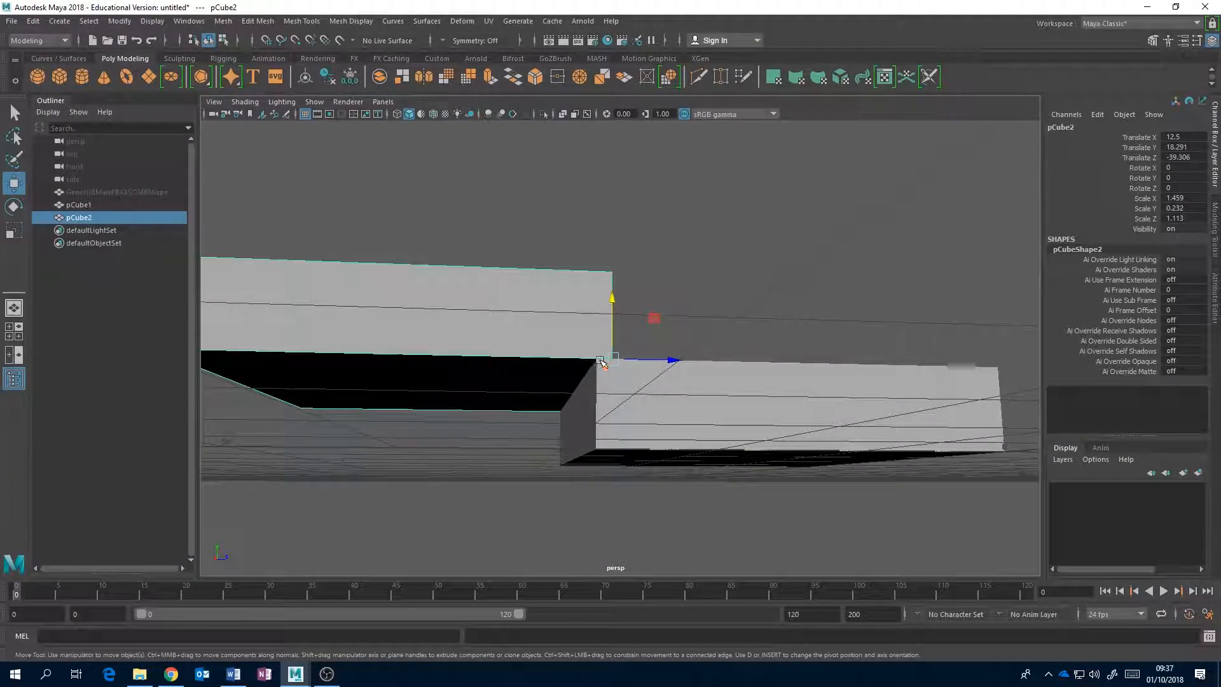
key("v")
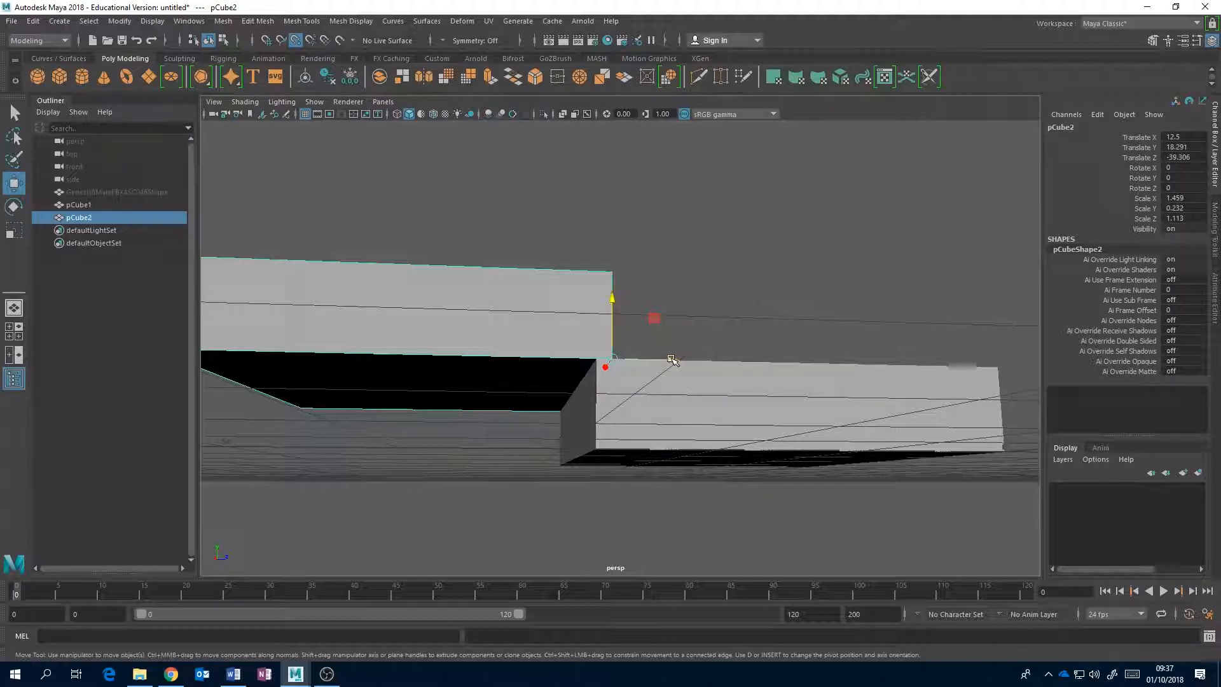
left_click_drag(671, 360, 588, 364)
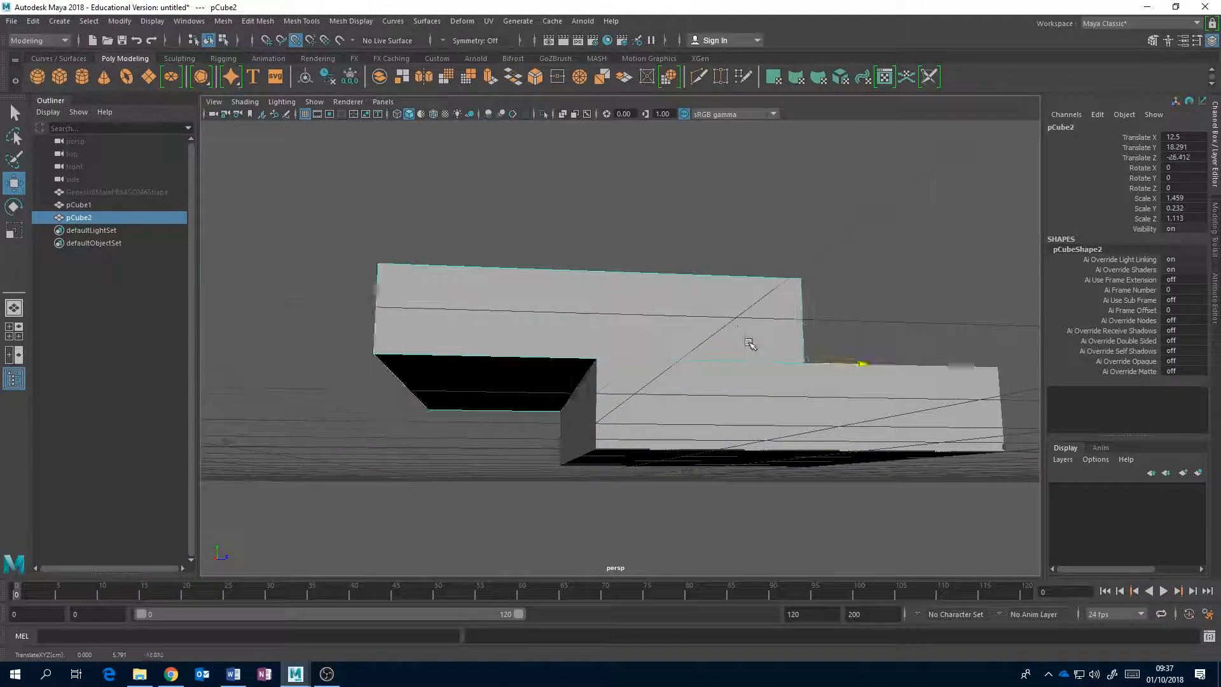
left_click_drag(750, 283, 599, 368, "alt")
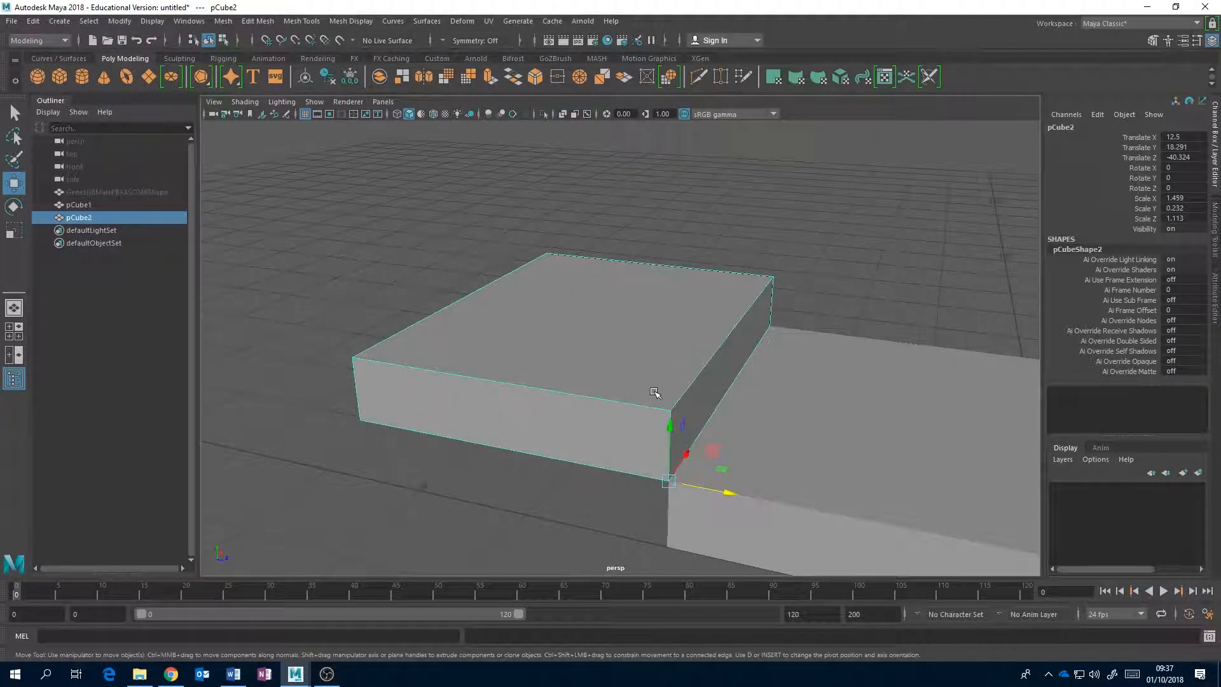
Duplicate the raised box and point-snap the new copy upward onto its top, at 24.082 in Y.
key("ctrl+d")
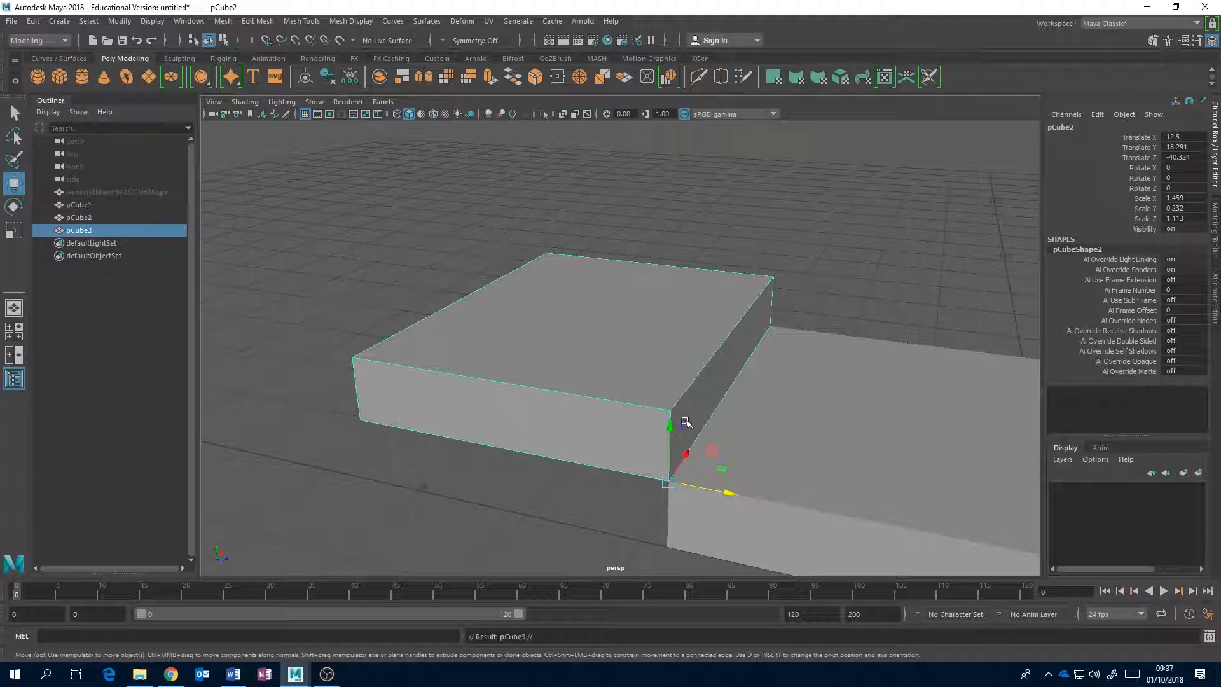
key("v")
middle_click_drag(671, 427, 668, 395)
left_click_drag(655, 361, 540, 205)
left_click_drag(800, 330, 609, 332, "alt")
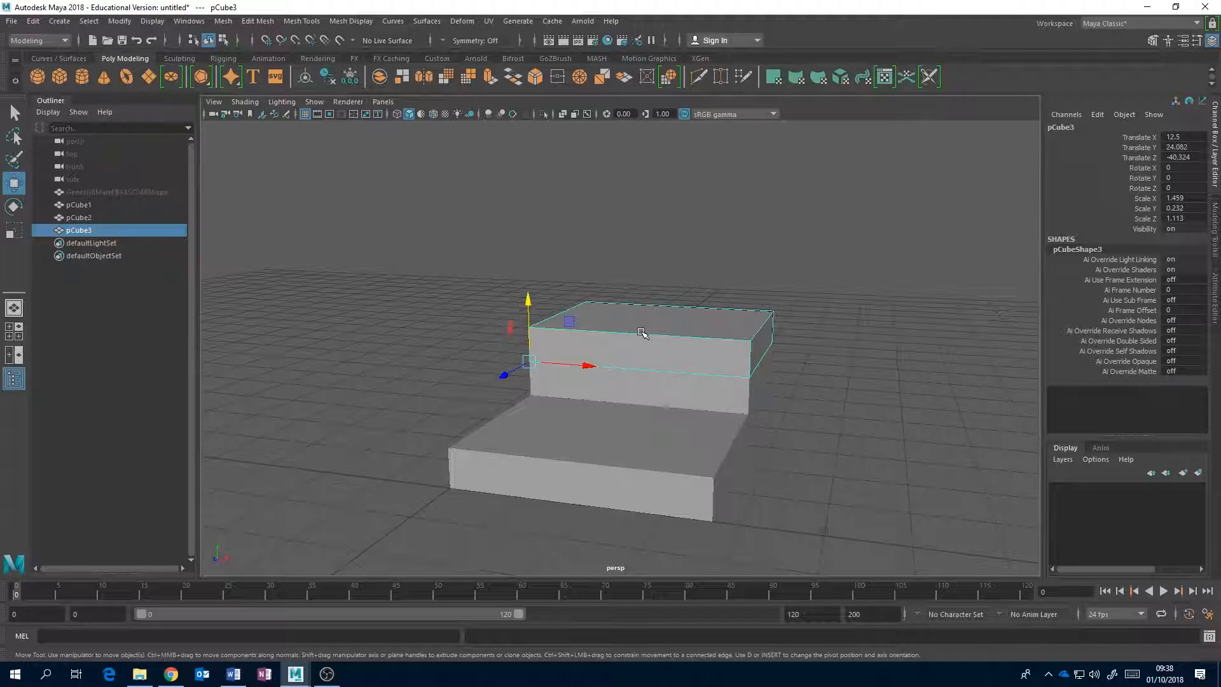
left_click_drag(768, 380, 811, 385, "alt")
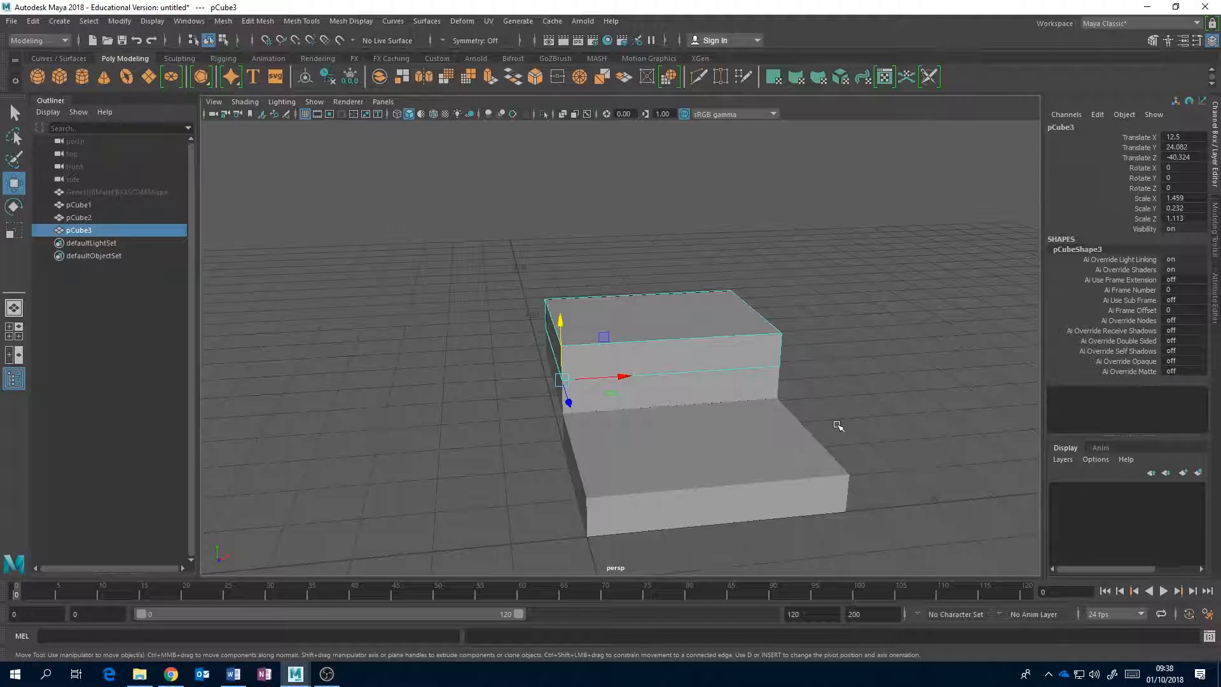
left_click_drag(784, 382, 679, 369, "alt")
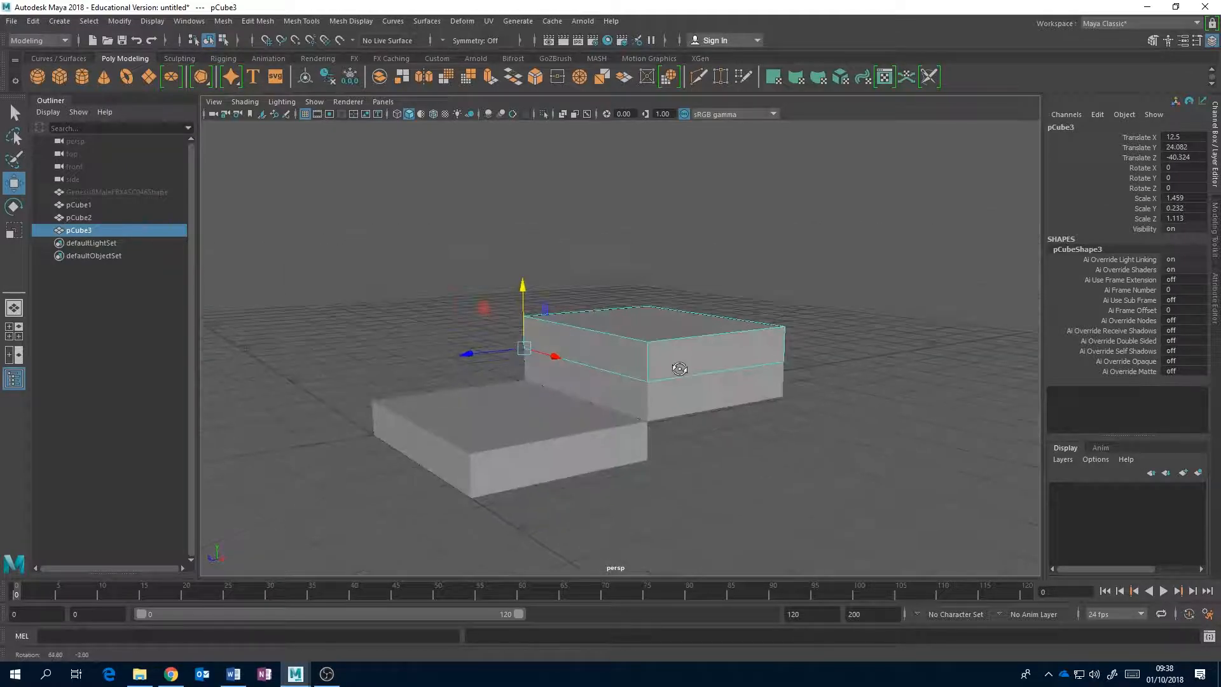
Move the original bottom box forward along Z, away from the stacked boxes, to about 11.449.
left_click(541, 433)
left_click_drag(547, 432, 630, 414, "alt")
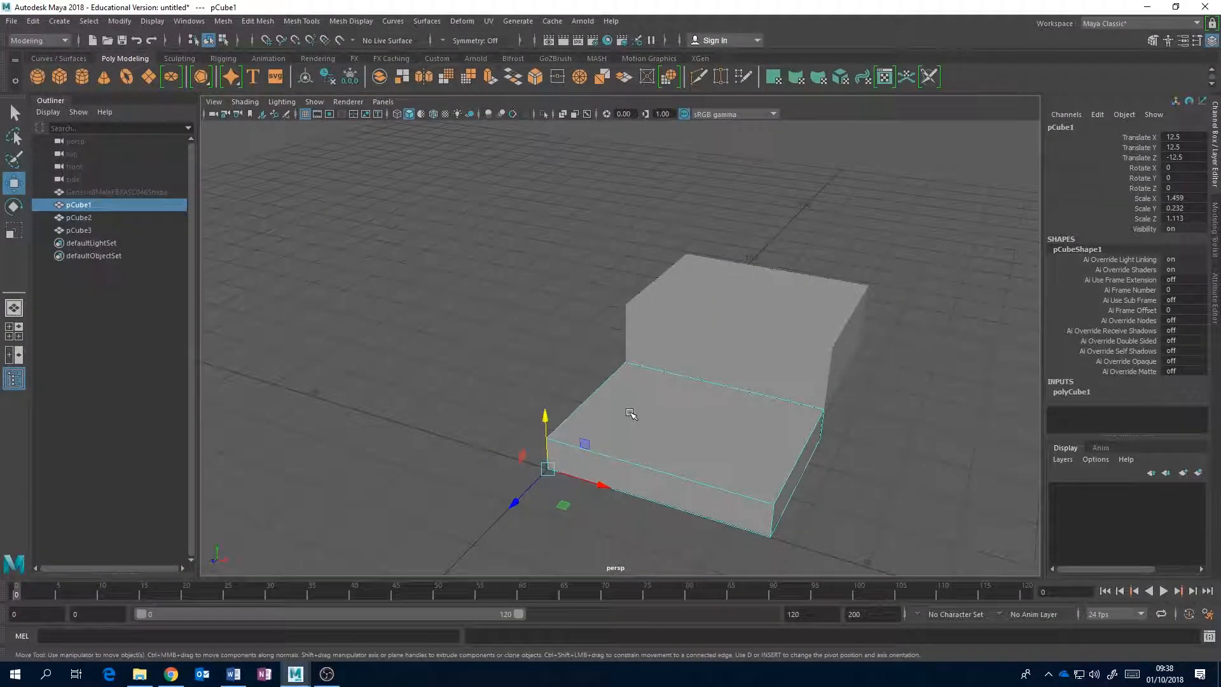
middle_click_drag(627, 413, 621, 340, "alt")
left_click_drag(495, 405, 371, 465)
middle_click_drag(512, 424, 540, 395, "alt")
left_click_drag(540, 395, 570, 403, "alt")
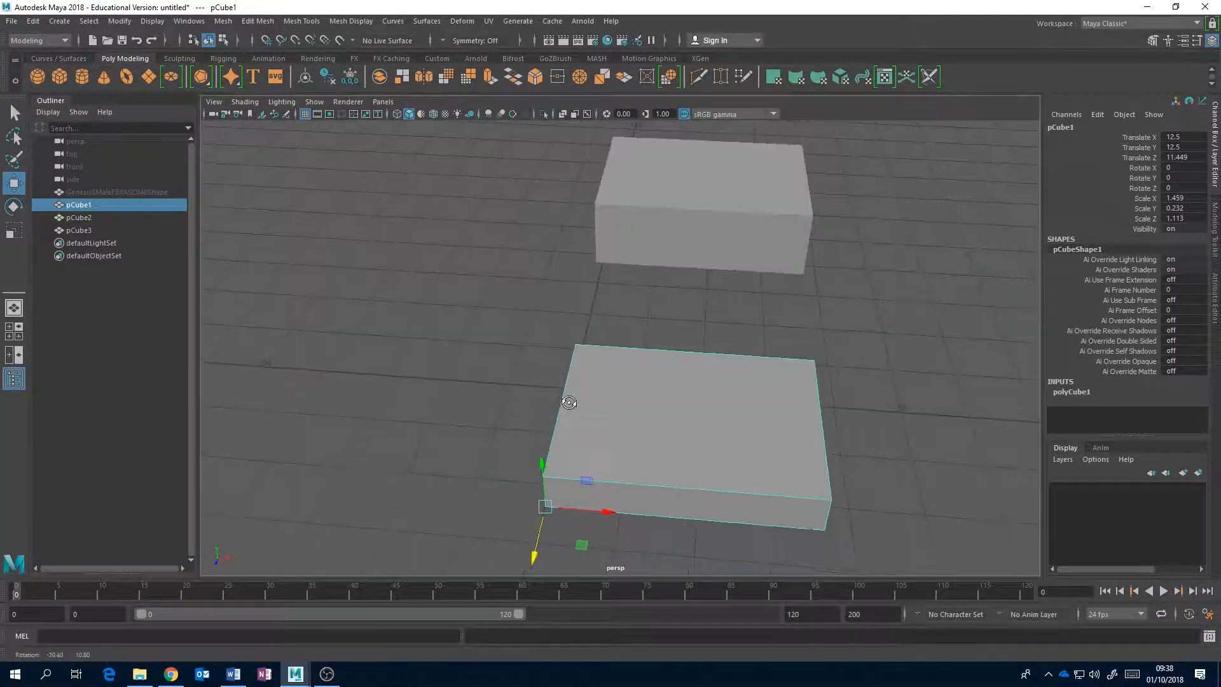
scroll(570, 405, "down", 2)
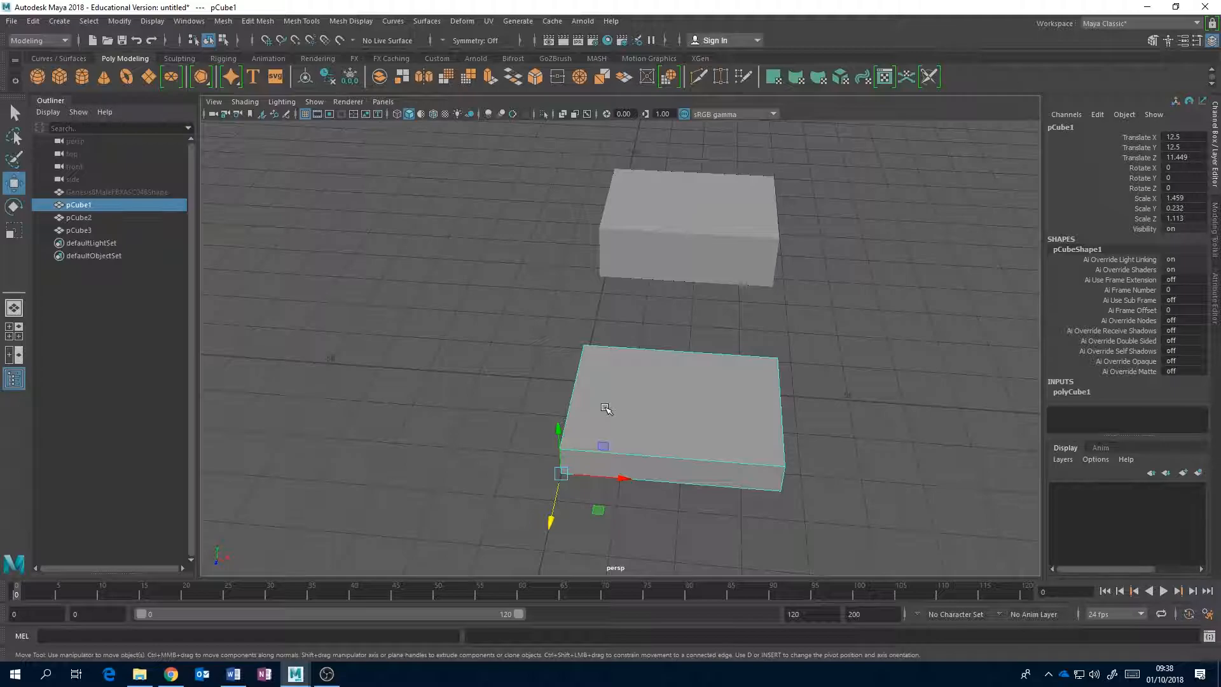
scroll(604, 407, "down", 1)
scroll(555, 417, "down", 2)
scroll(555, 417, "up", 4)
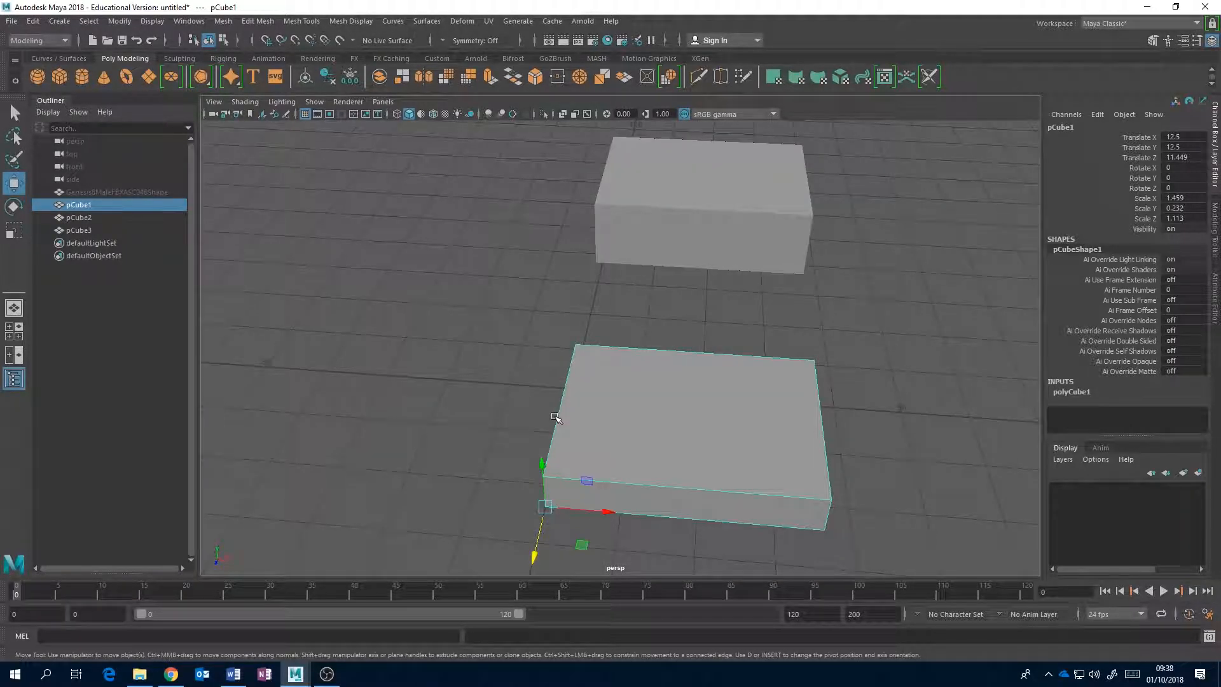
Try rotating the original box freely around its Y axis from the corner pivot, undoing the first turn and leaving it at about 1.805 degrees.
left_click_drag(659, 422, 650, 394, "alt")
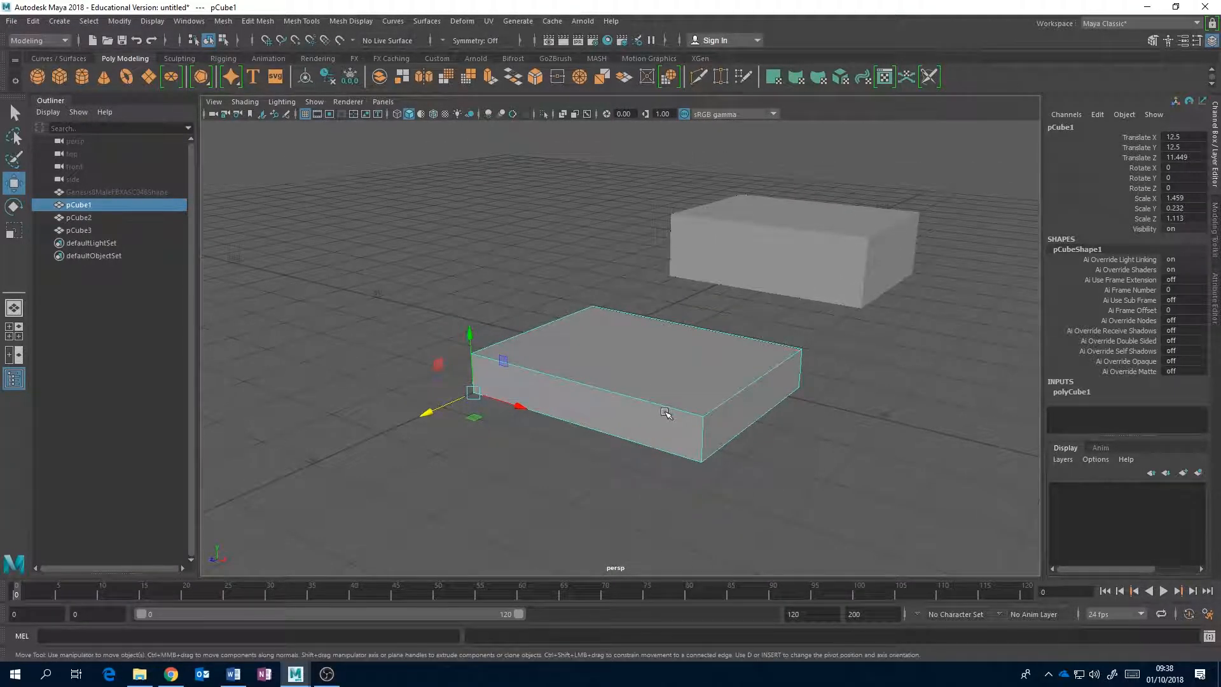
key("e")
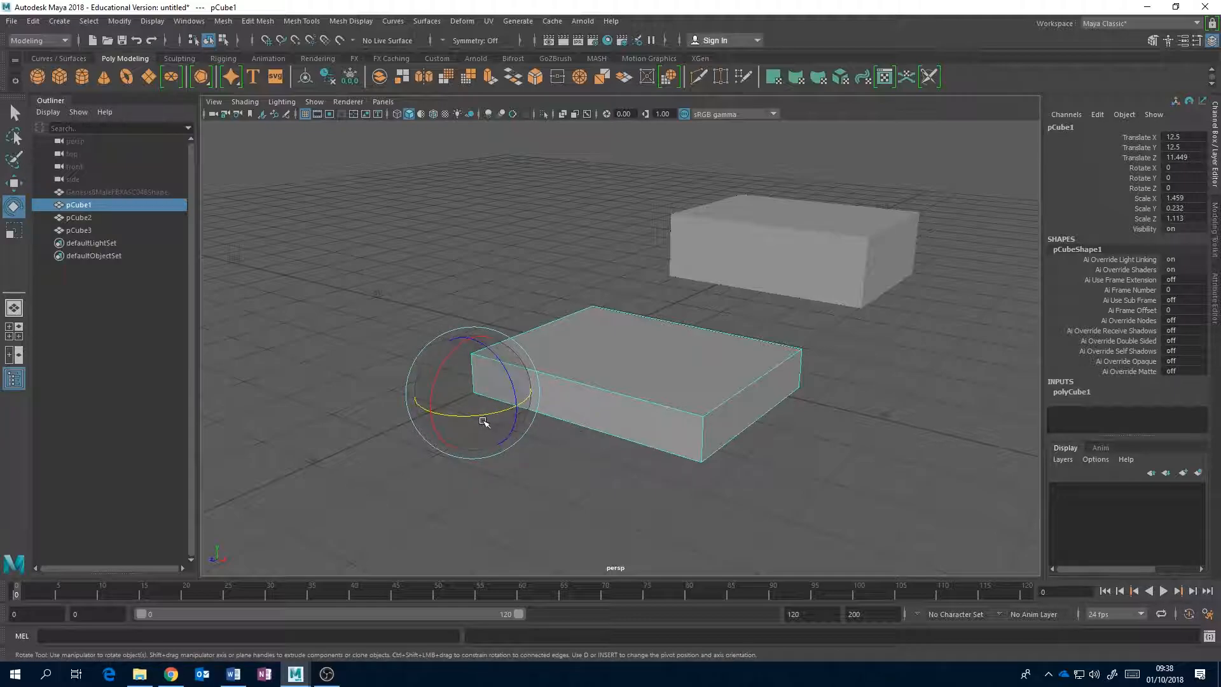
mouse_move(494, 414)
left_mouse_down()
mouse_move(485, 399)
mouse_move(531, 382)
mouse_move(498, 403)
left_mouse_up()
key("ctrl+z")
left_click_drag(711, 373, 752, 355, "alt")
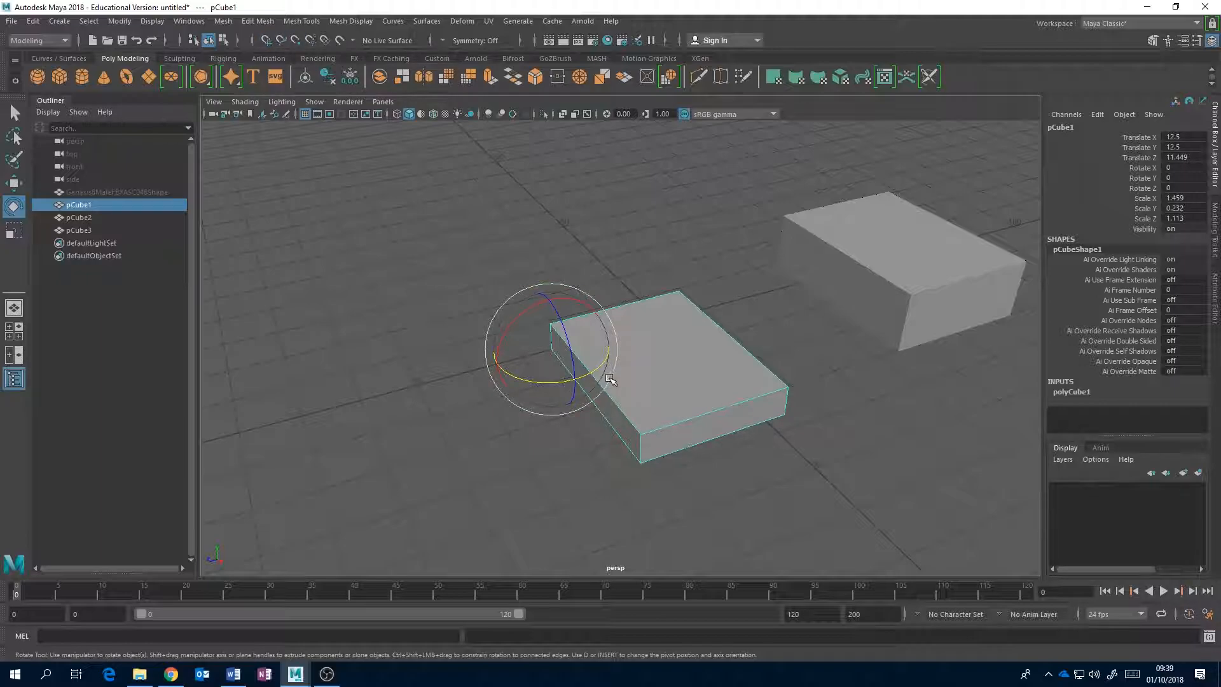
left_click_drag(601, 363, 616, 326)
left_click_drag(605, 335, 597, 369)
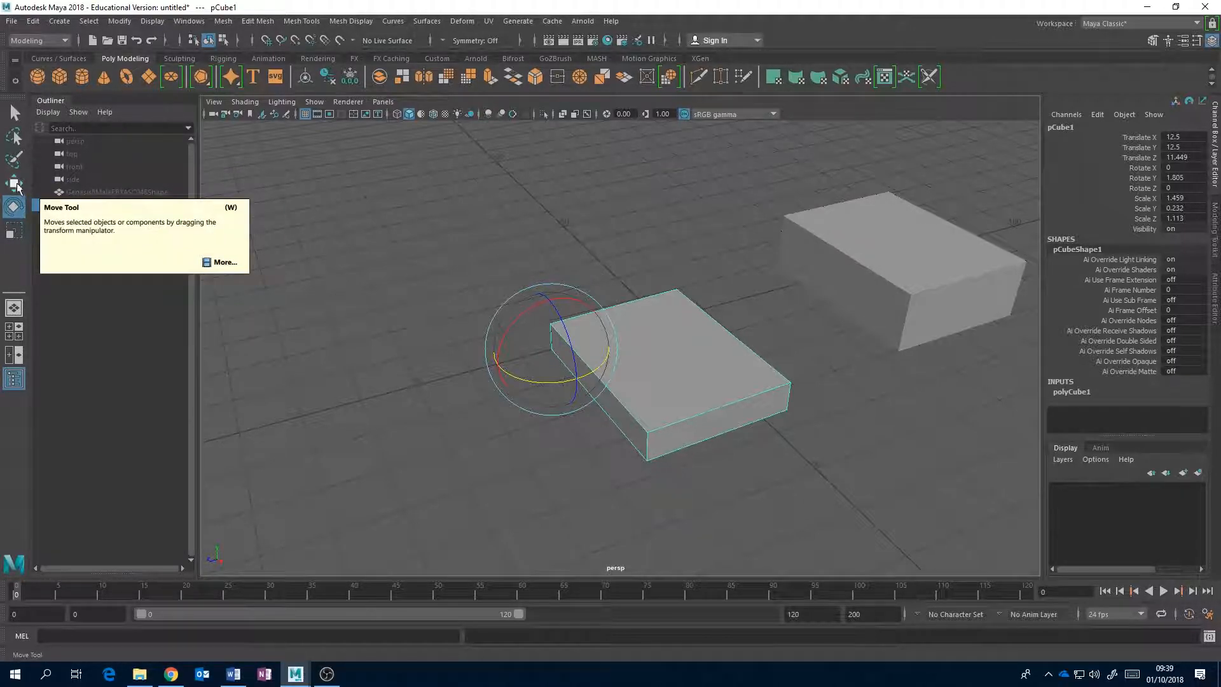
Set the Rotate tool's step snap to Absolute at 15 degrees and rotate the original box to -15 in Y.
double_click(14, 205)
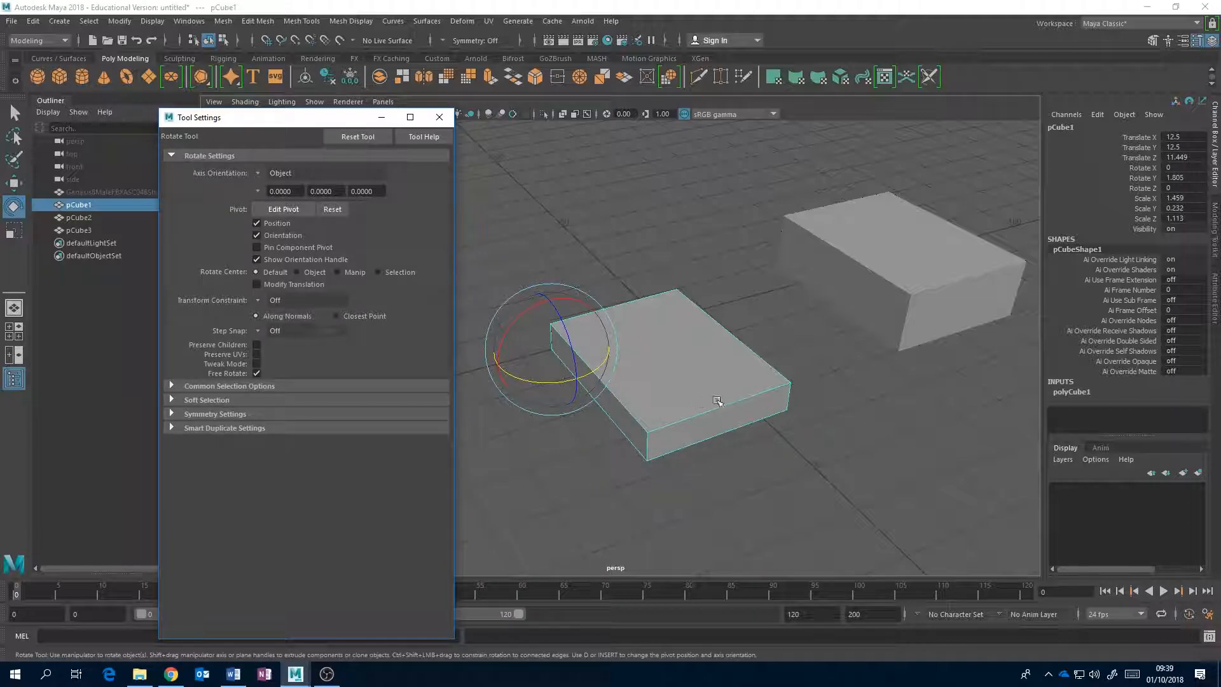
left_click(261, 331)
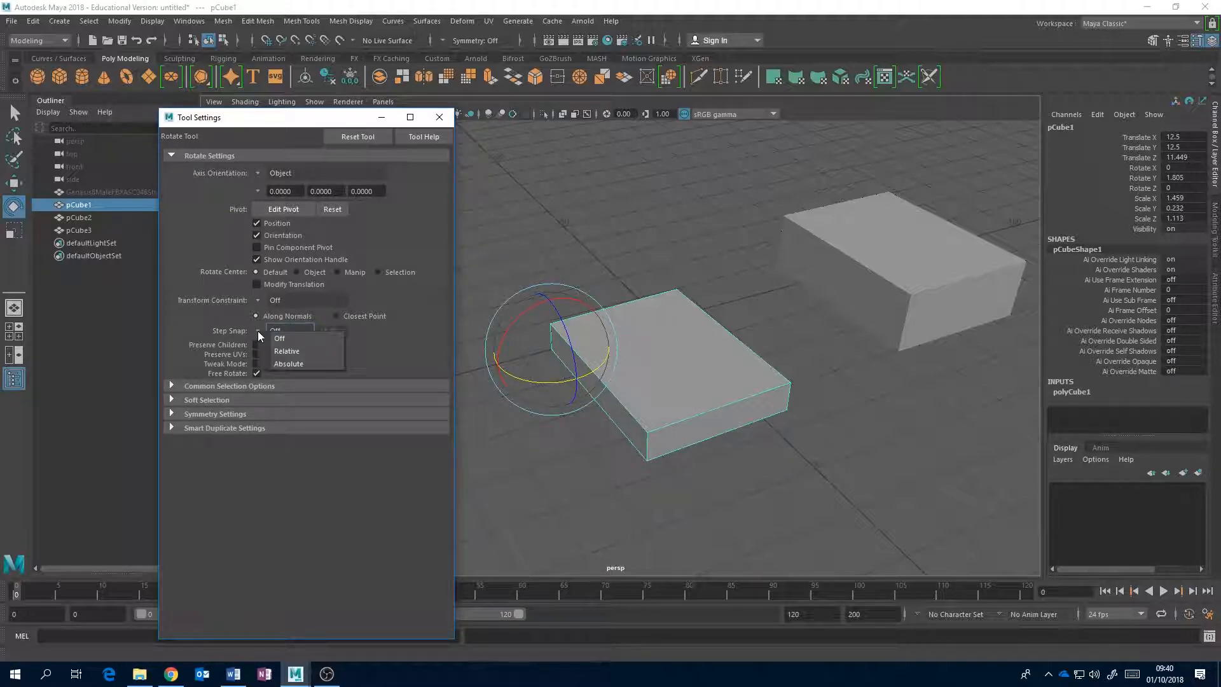
left_click(305, 362)
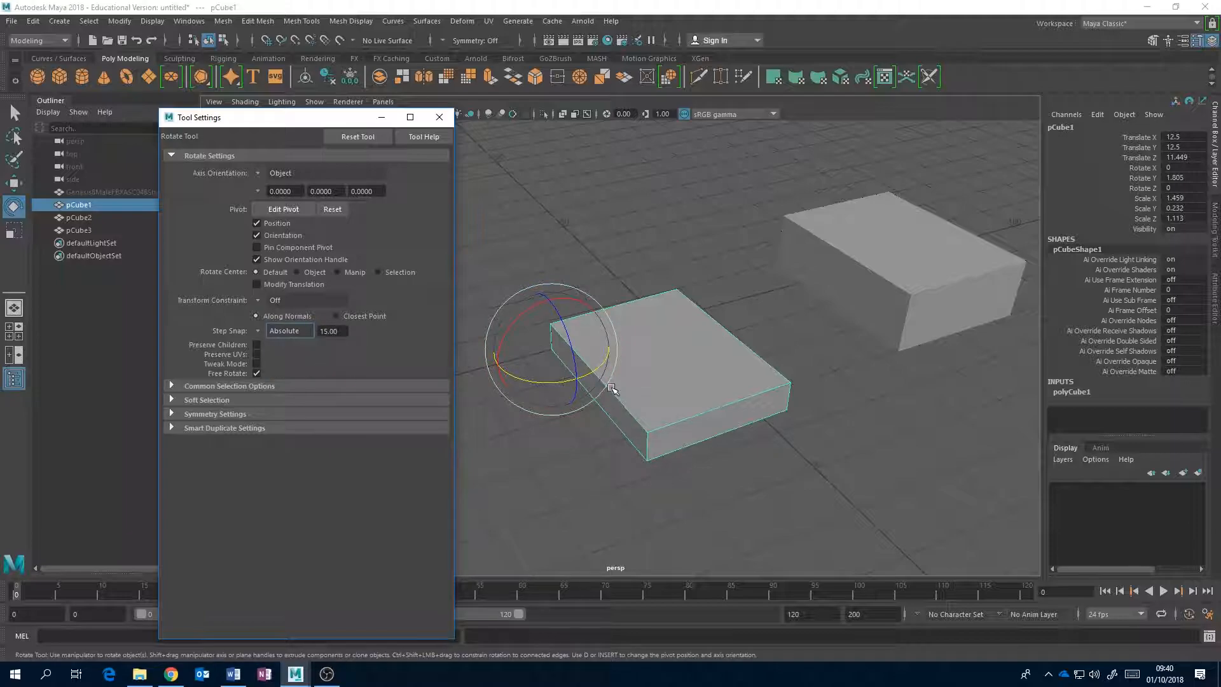
left_click(439, 117)
mouse_move(591, 371)
left_mouse_down()
mouse_move(644, 331)
mouse_move(559, 368)
mouse_move(559, 341)
mouse_move(543, 373)
mouse_move(575, 378)
left_mouse_up()
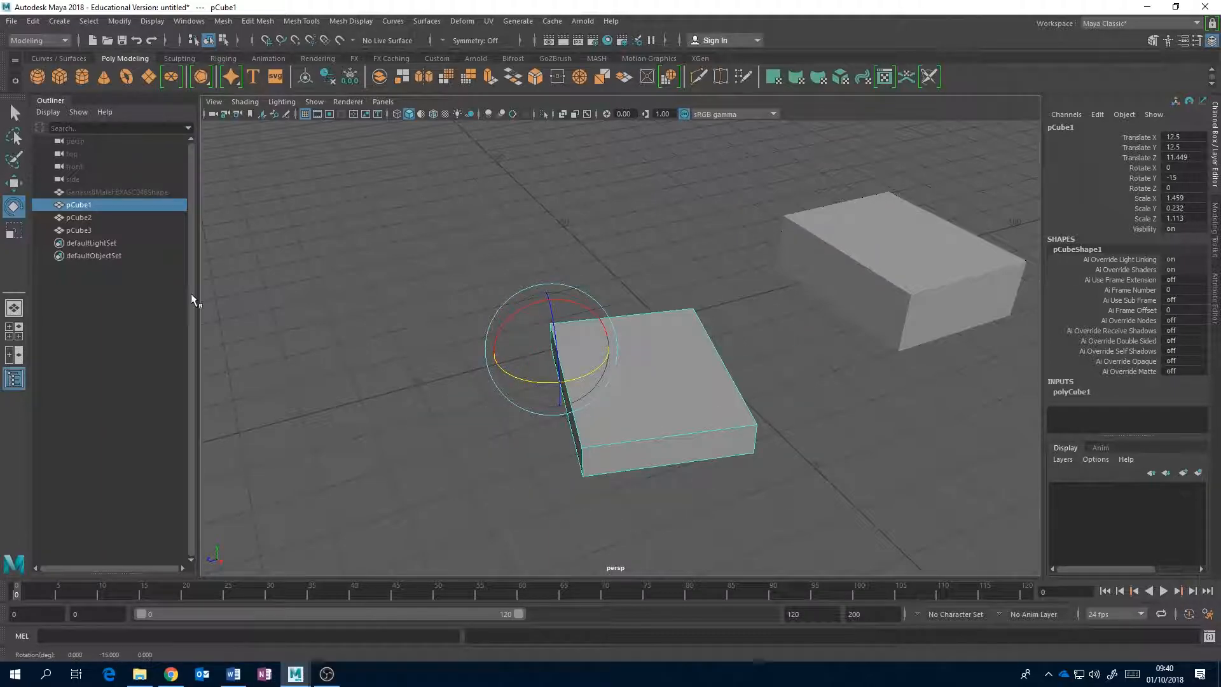
Turn off the Rotate tool's step snap and rotate the original box freely to about 1.256 degrees in Y.
double_click(13, 207)
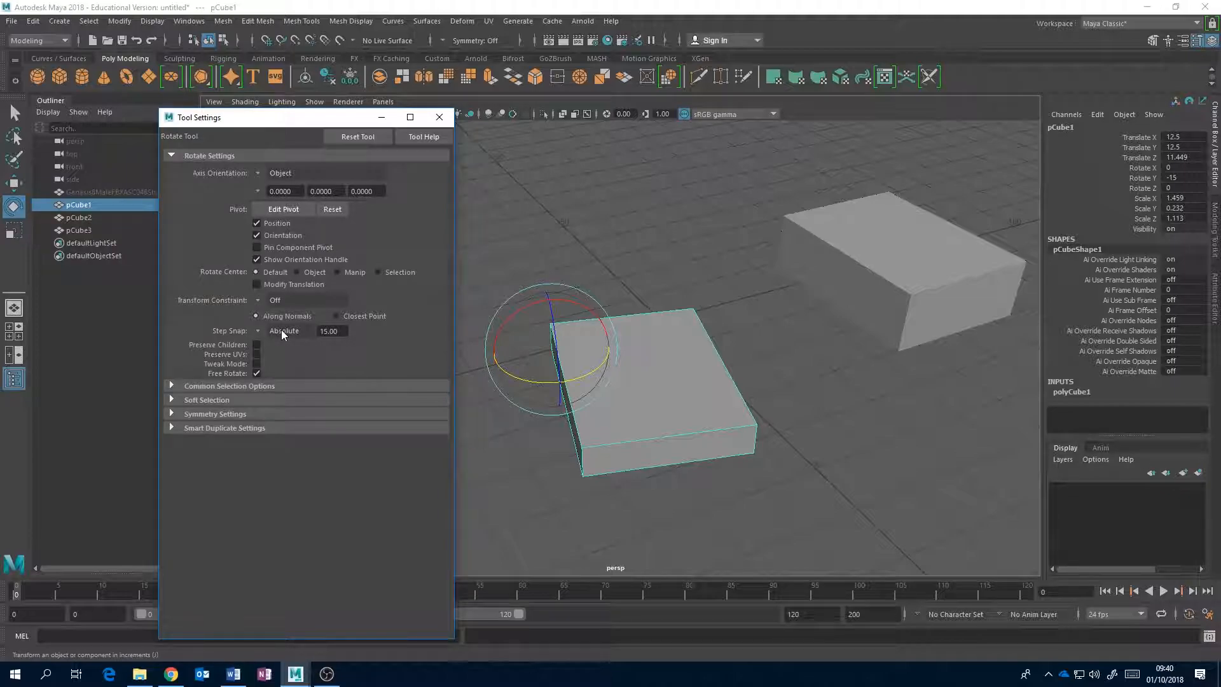
left_click(259, 331)
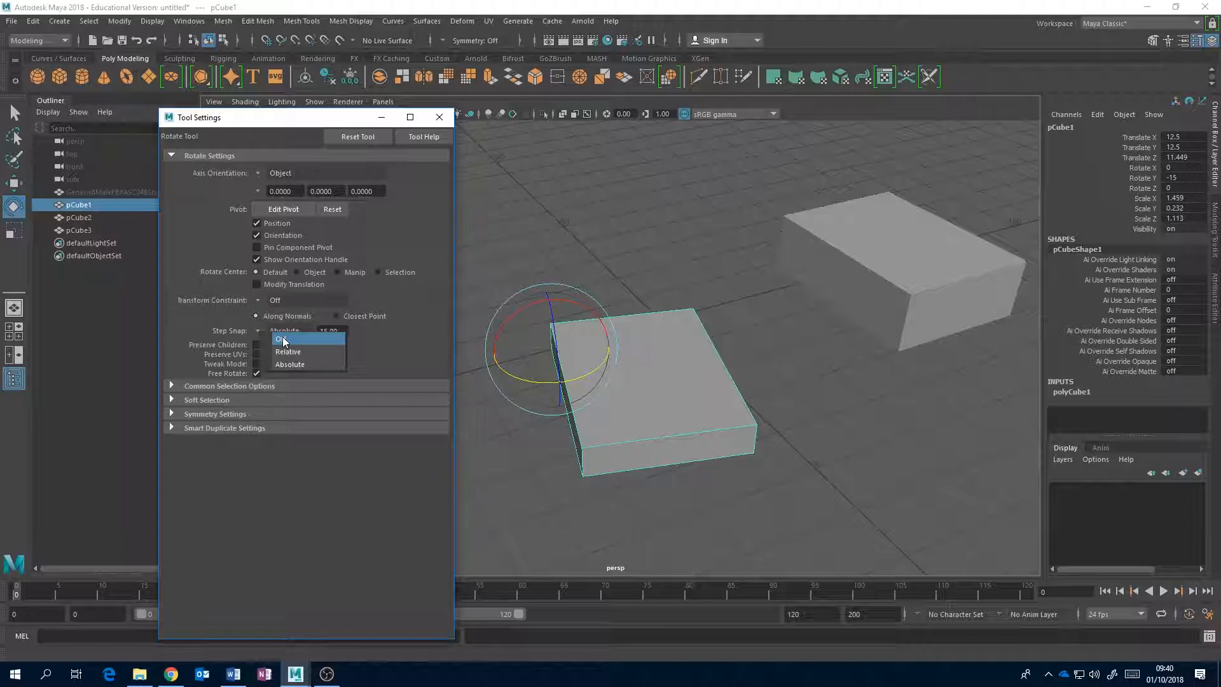
left_click(283, 340)
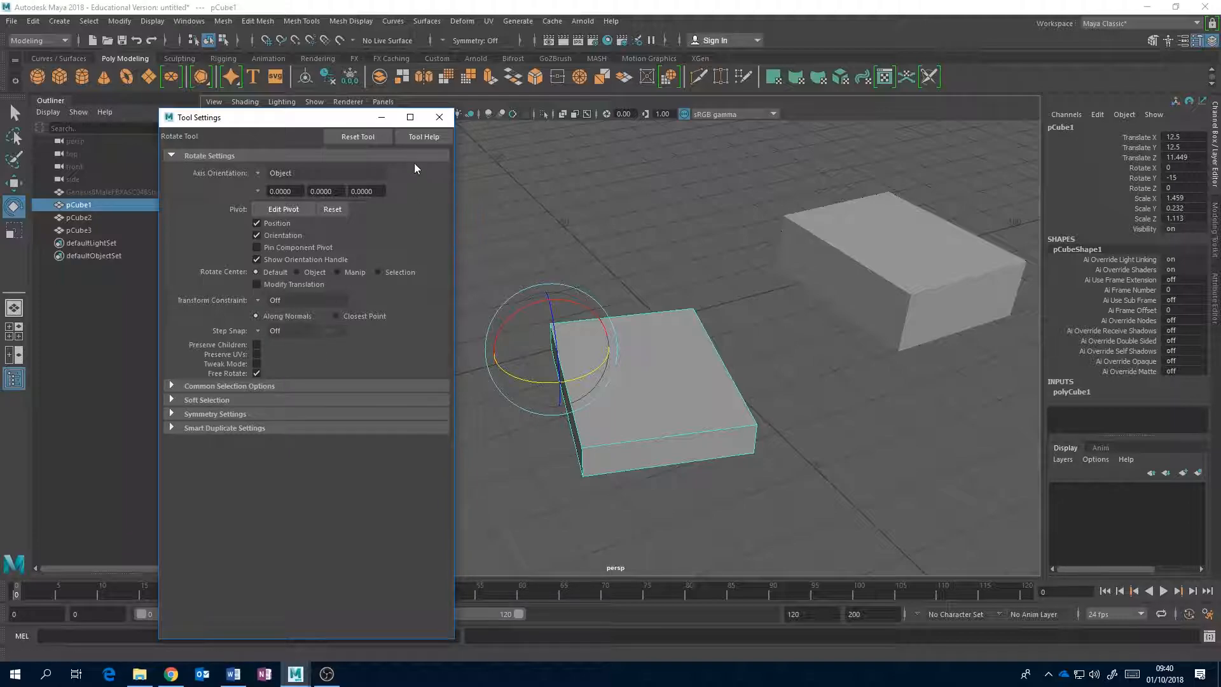
left_click(438, 117)
mouse_move(591, 374)
left_mouse_down()
mouse_move(618, 355)
mouse_move(588, 346)
mouse_move(576, 357)
mouse_move(594, 367)
left_mouse_up()
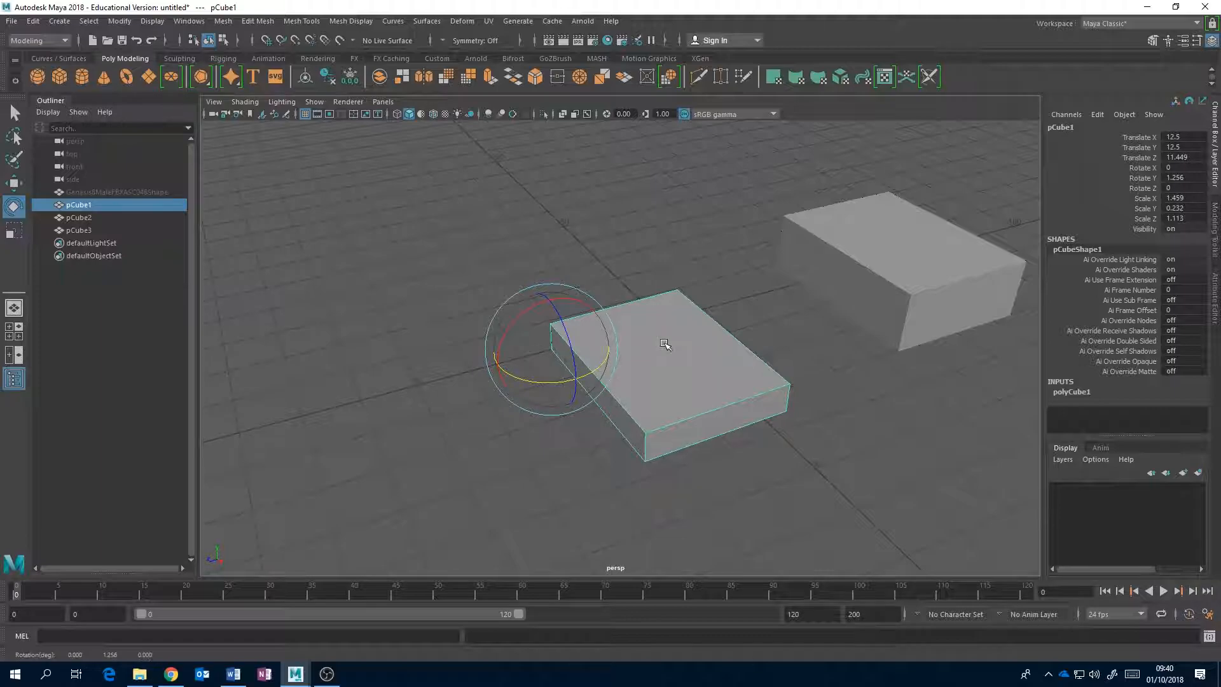
Set the original box's Rotate Y to 0 and clear the selection.
double_click(1182, 178)
type("0")
key("Return")
left_click(703, 264)
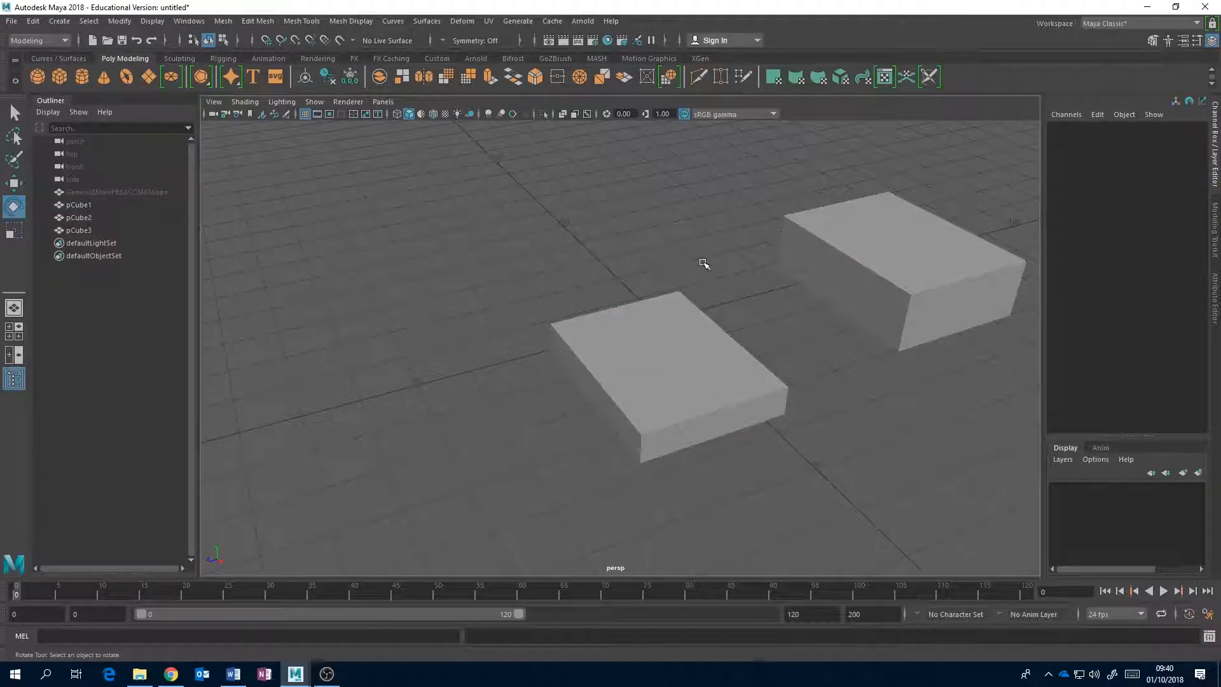
Reselect the original box and try rotating it around its Y axis again.
left_click_drag(762, 338, 637, 376, "alt")
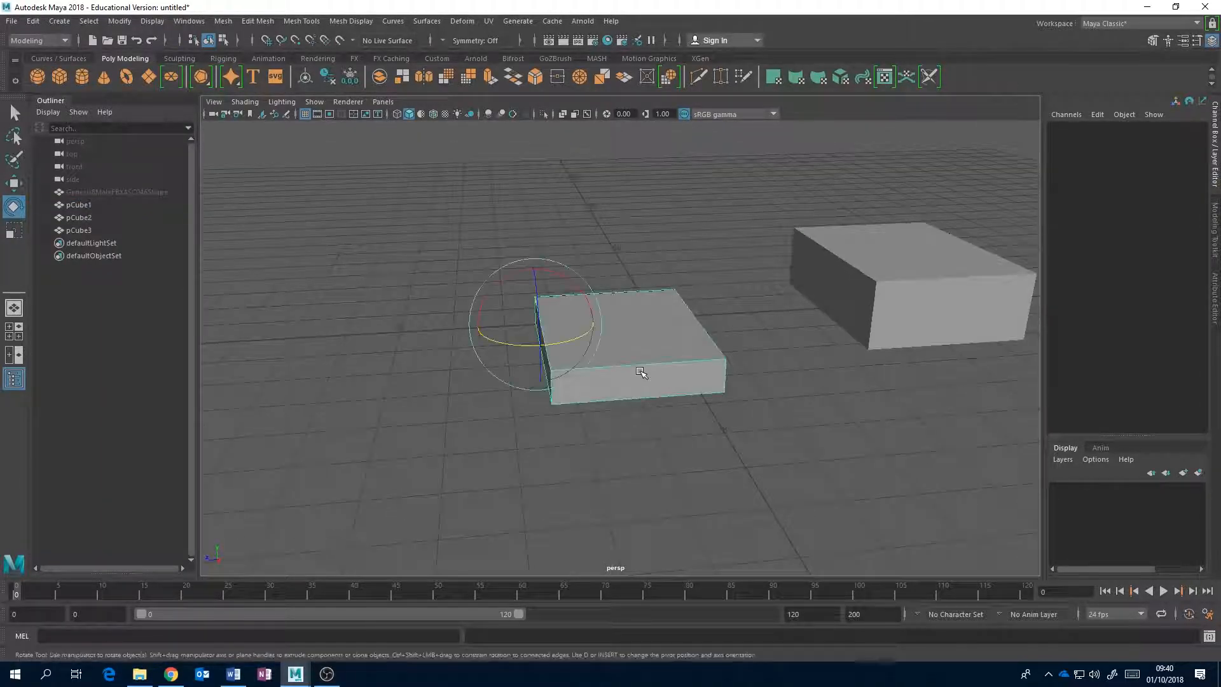
left_click(638, 376)
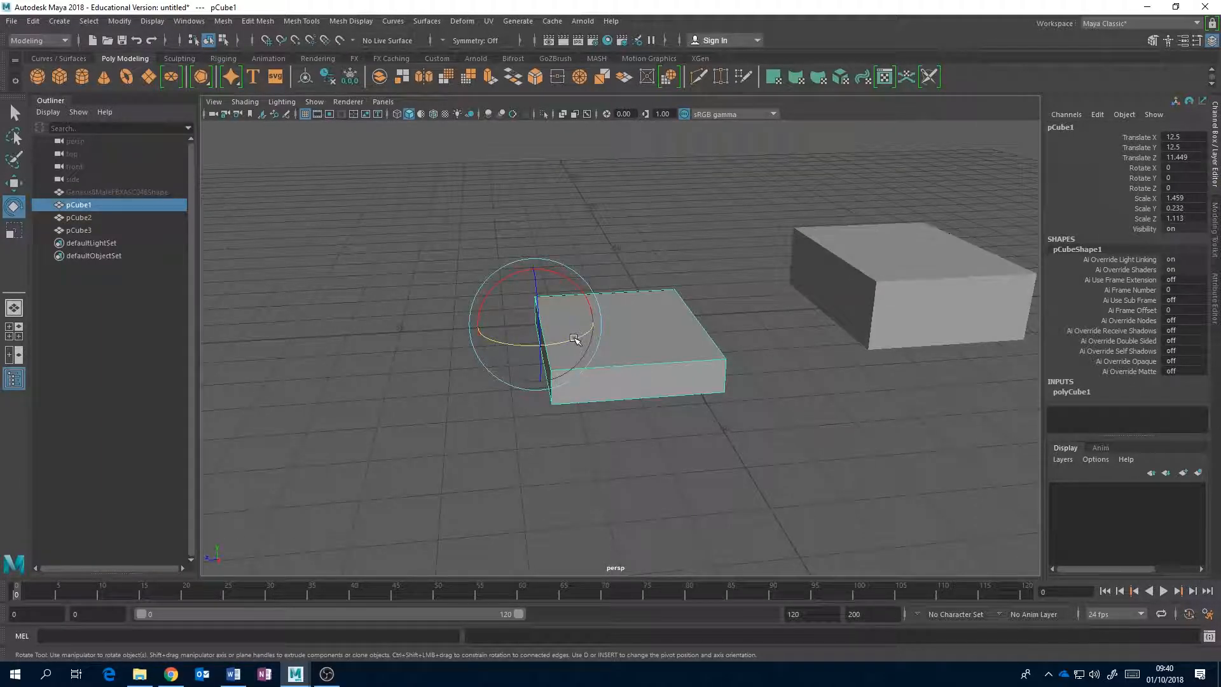
mouse_move(574, 339)
left_mouse_down()
mouse_move(546, 343)
mouse_move(603, 327)
mouse_move(546, 340)
mouse_move(574, 337)
left_mouse_up()
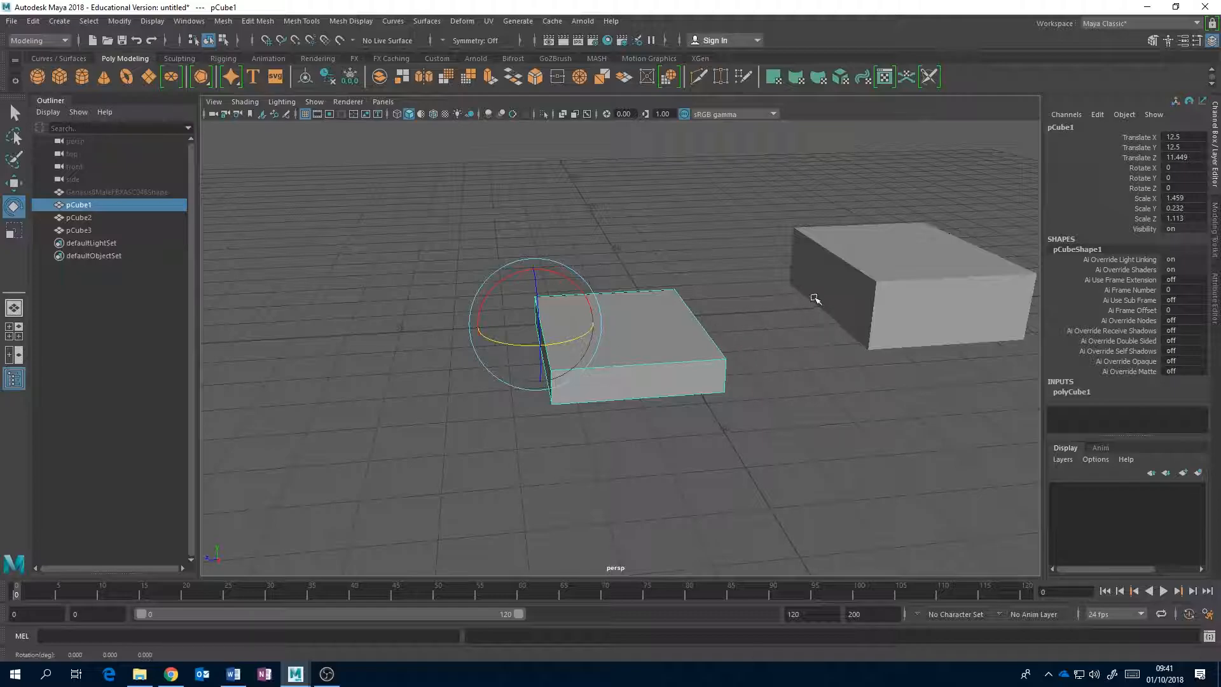
Examine the separate box and the stacked boxes from a wider angle, selecting the original box and the top stacked box in turn.
middle_click_drag(812, 299, 711, 328, "alt")
left_click_drag(711, 328, 714, 360, "alt")
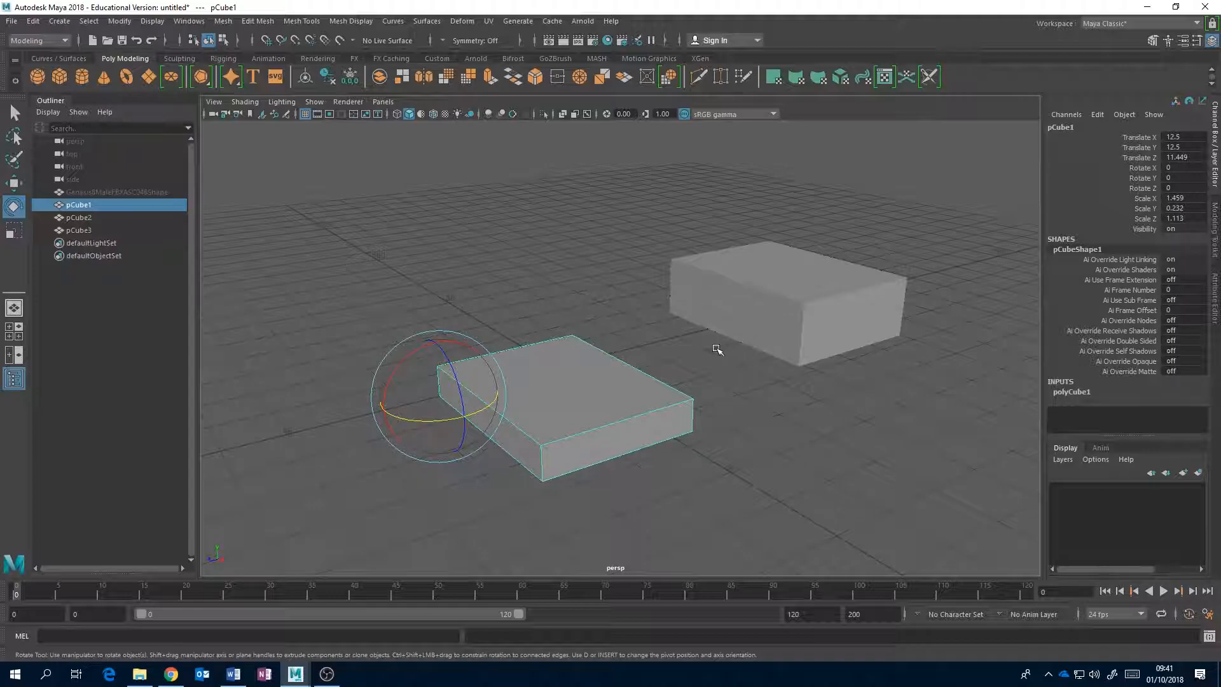
scroll(716, 349, "down", 3)
scroll(716, 349, "down", 2)
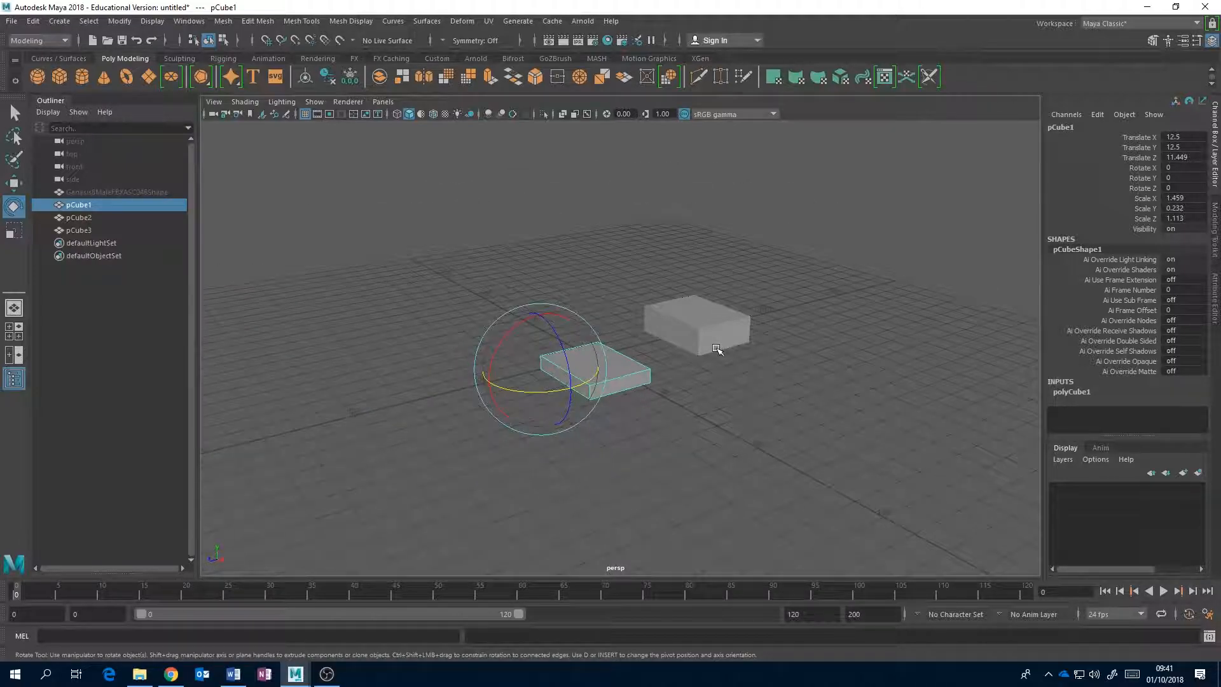
left_click(601, 272)
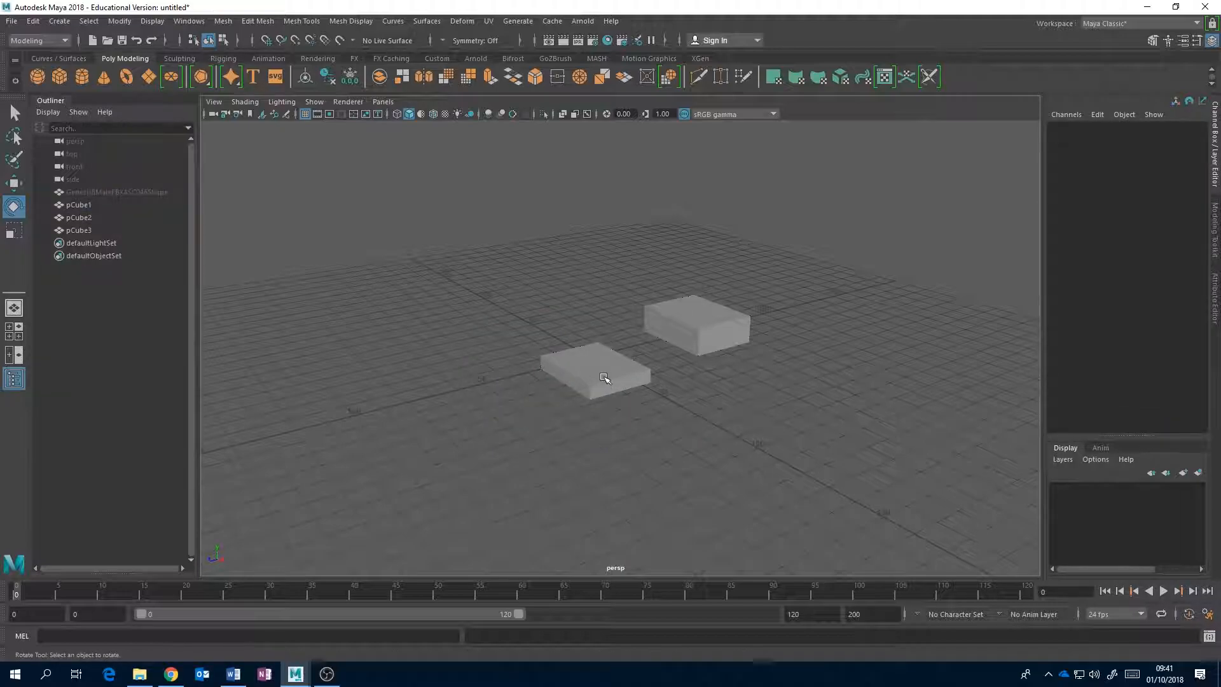
scroll(604, 378, "up", 5)
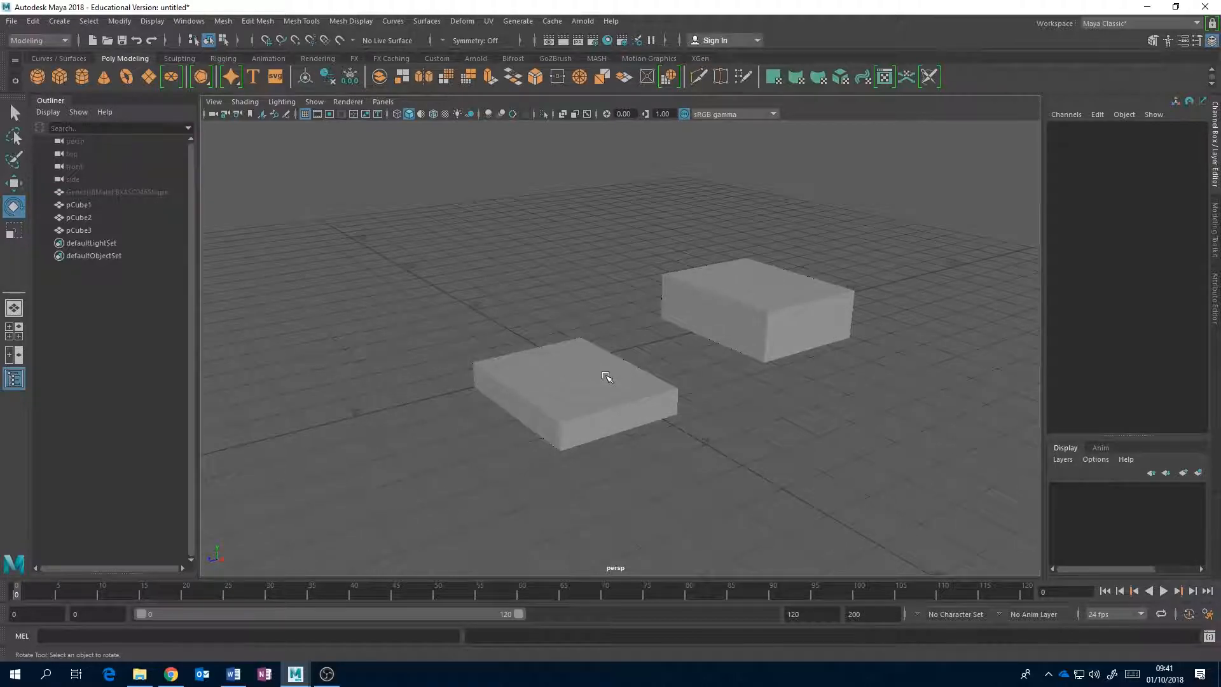
scroll(606, 377, "down", 4)
left_click(571, 389)
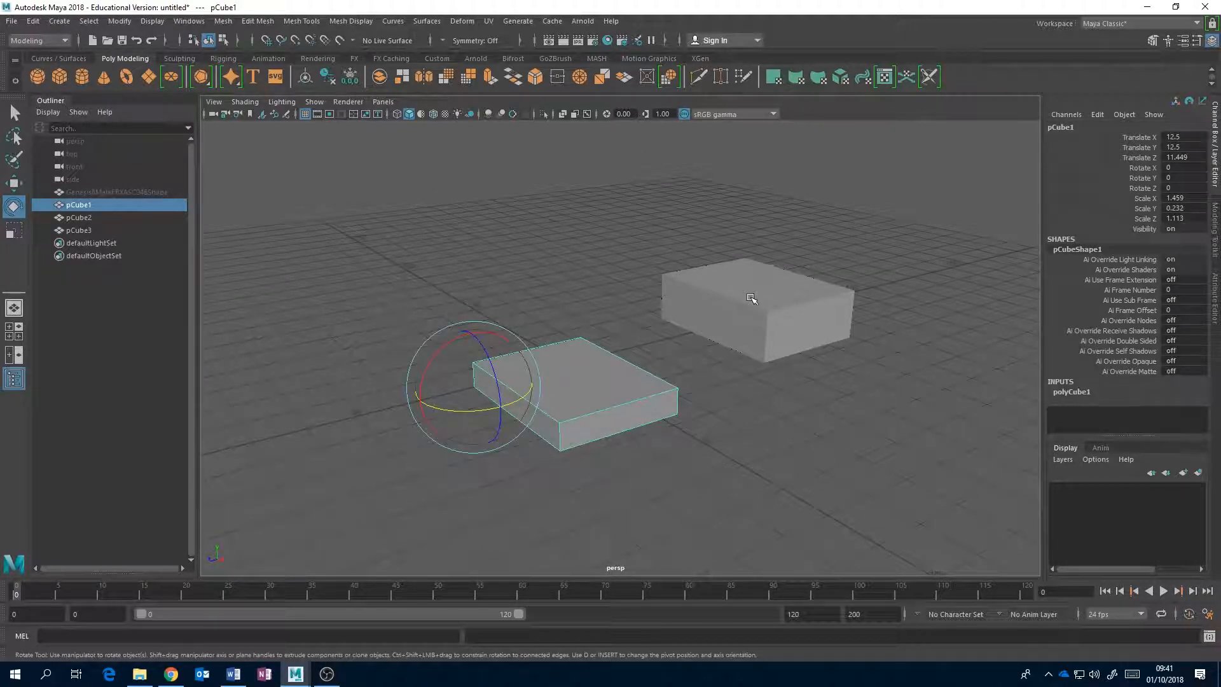
left_click(746, 321)
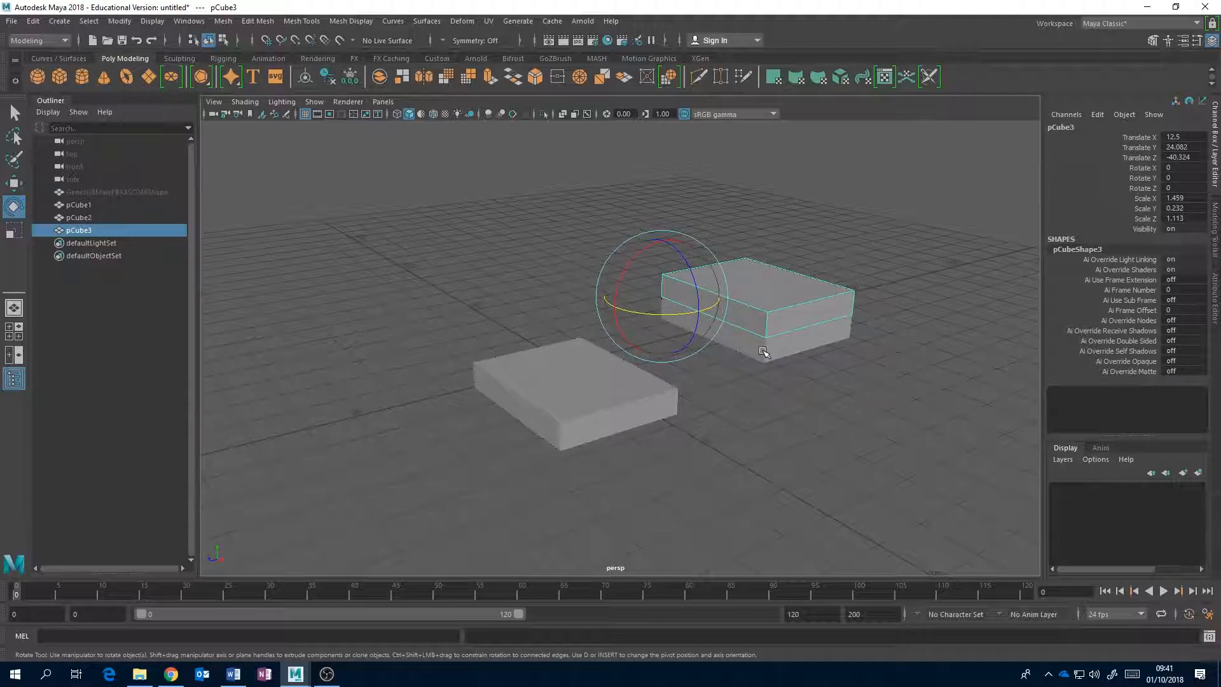
left_click(334, 675)
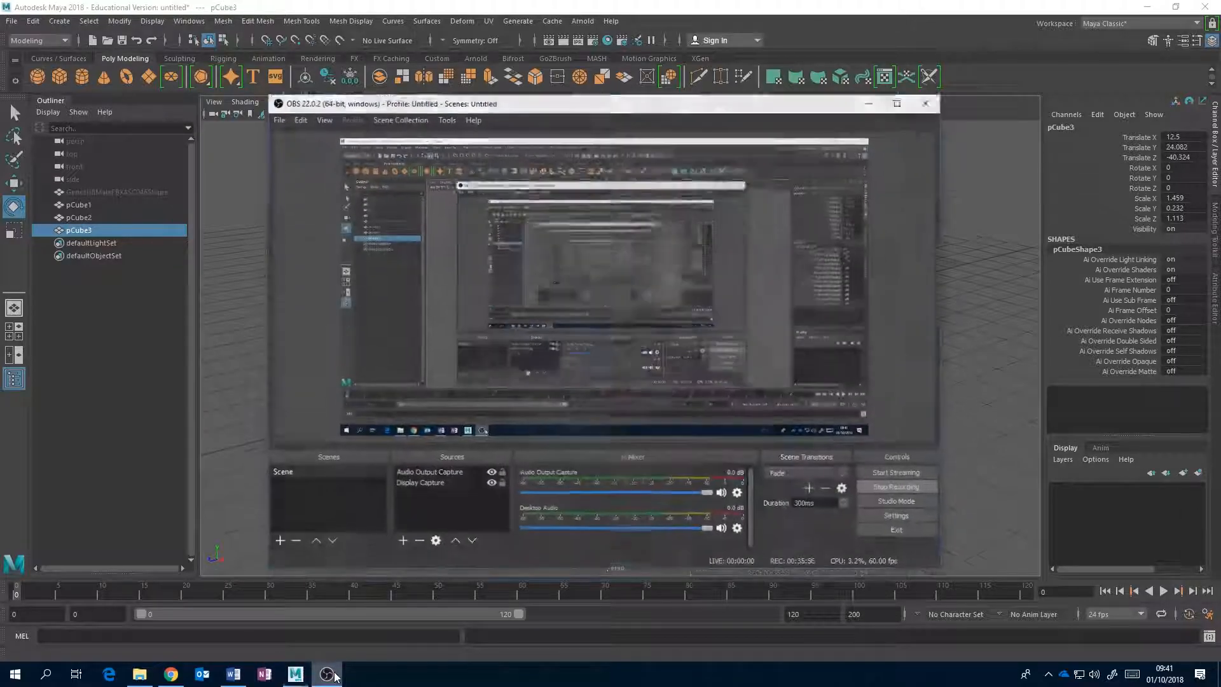